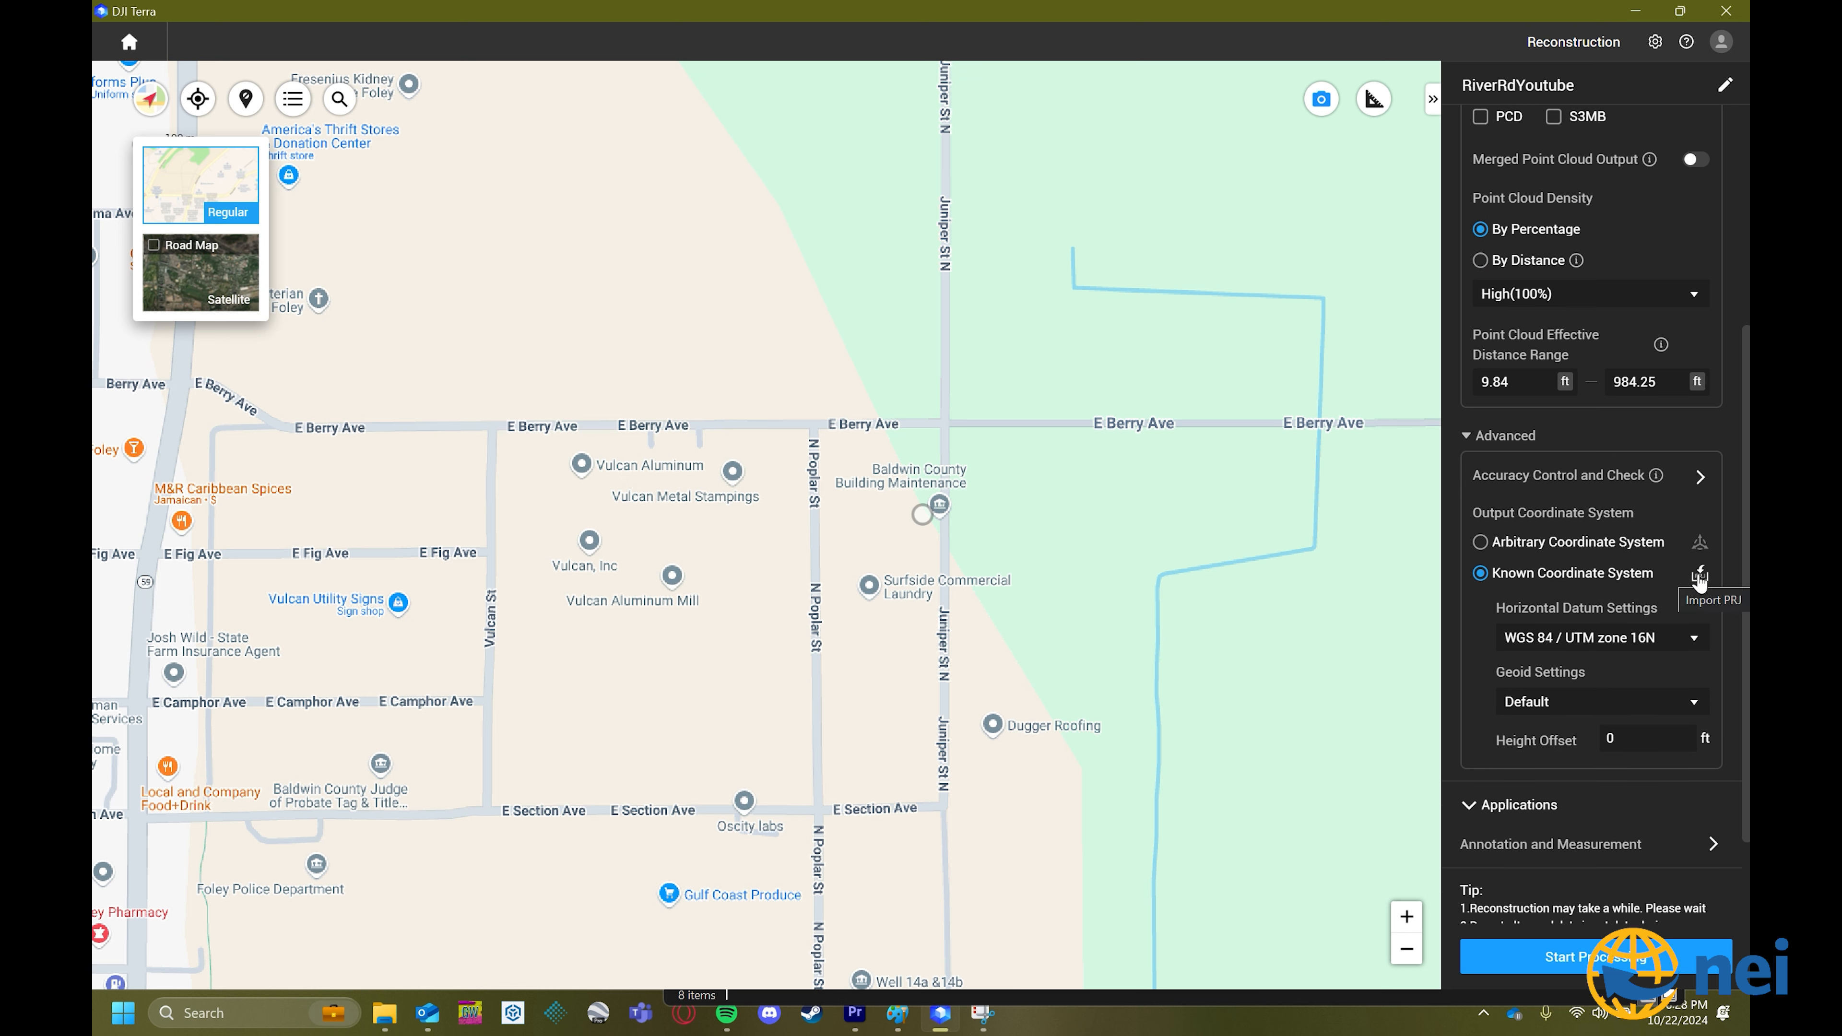
Import the ALWESTPRJ projection file from the Downloads folder for the known output coordinate system.
left_click(1699, 577)
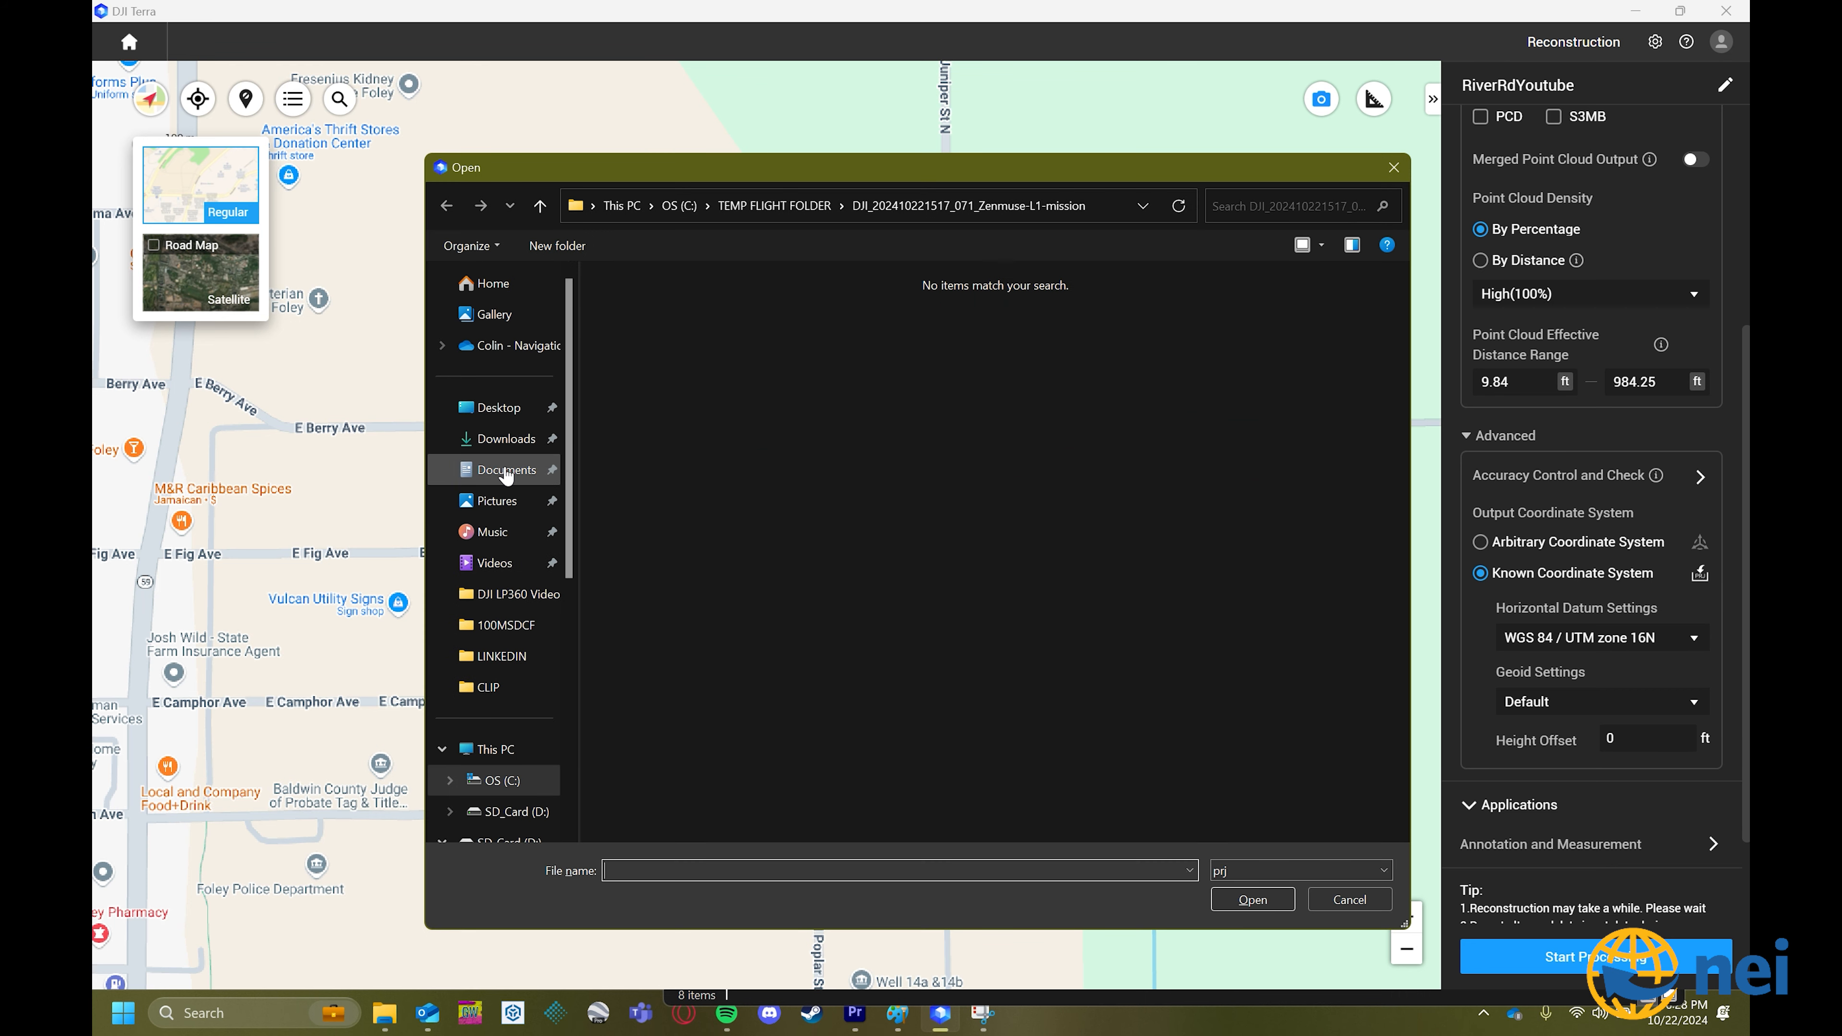
left_click(499, 409)
left_click(507, 450)
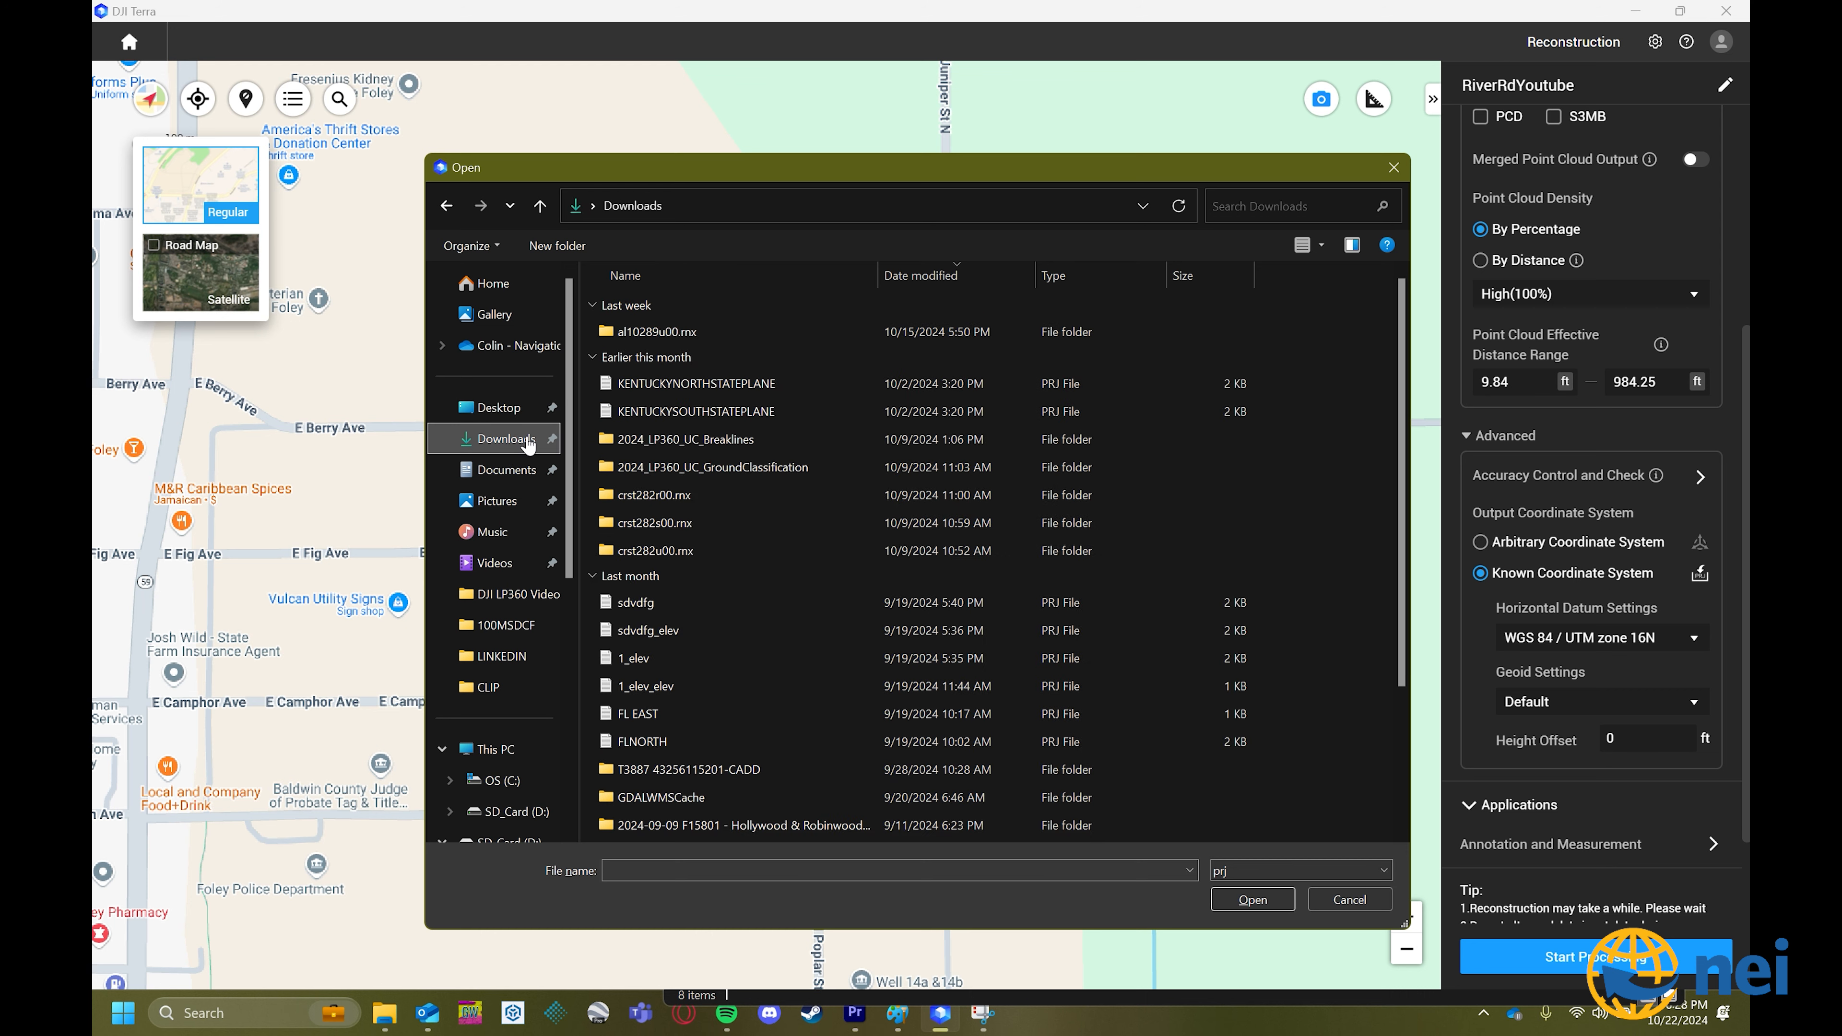
scroll(661, 697, "down", 3)
left_click(662, 718)
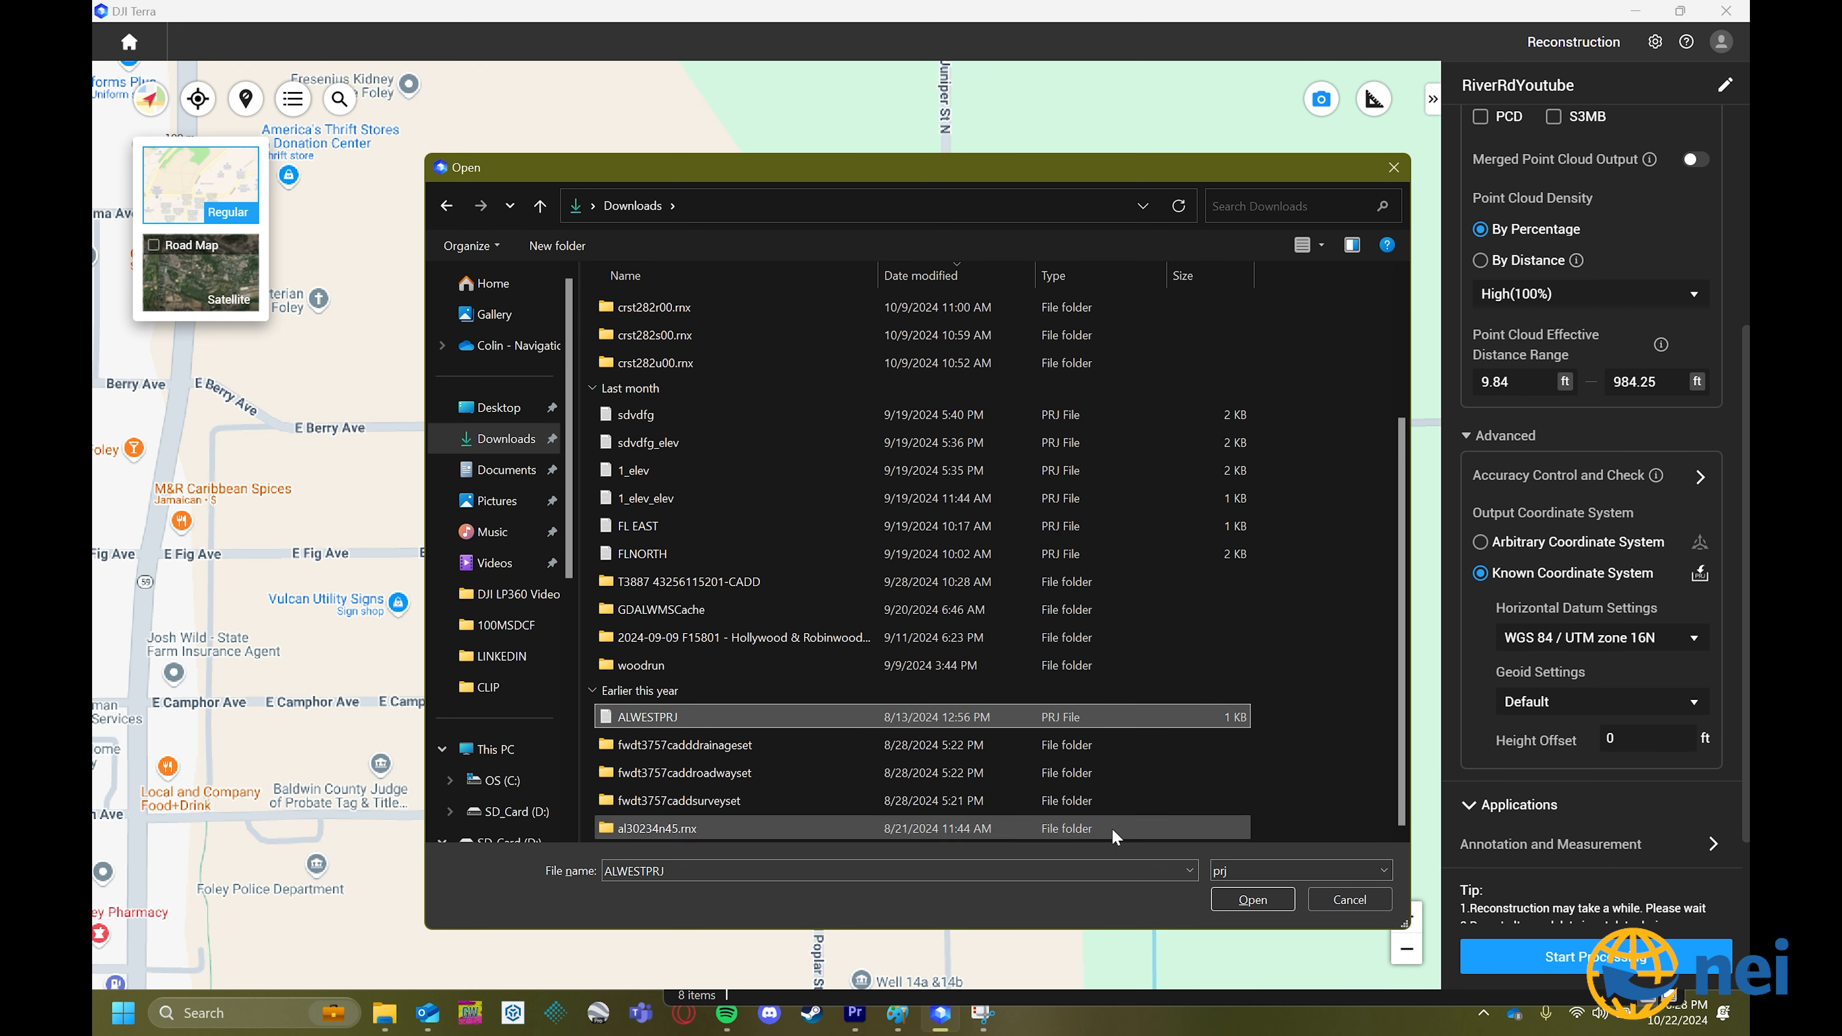
left_click(1252, 899)
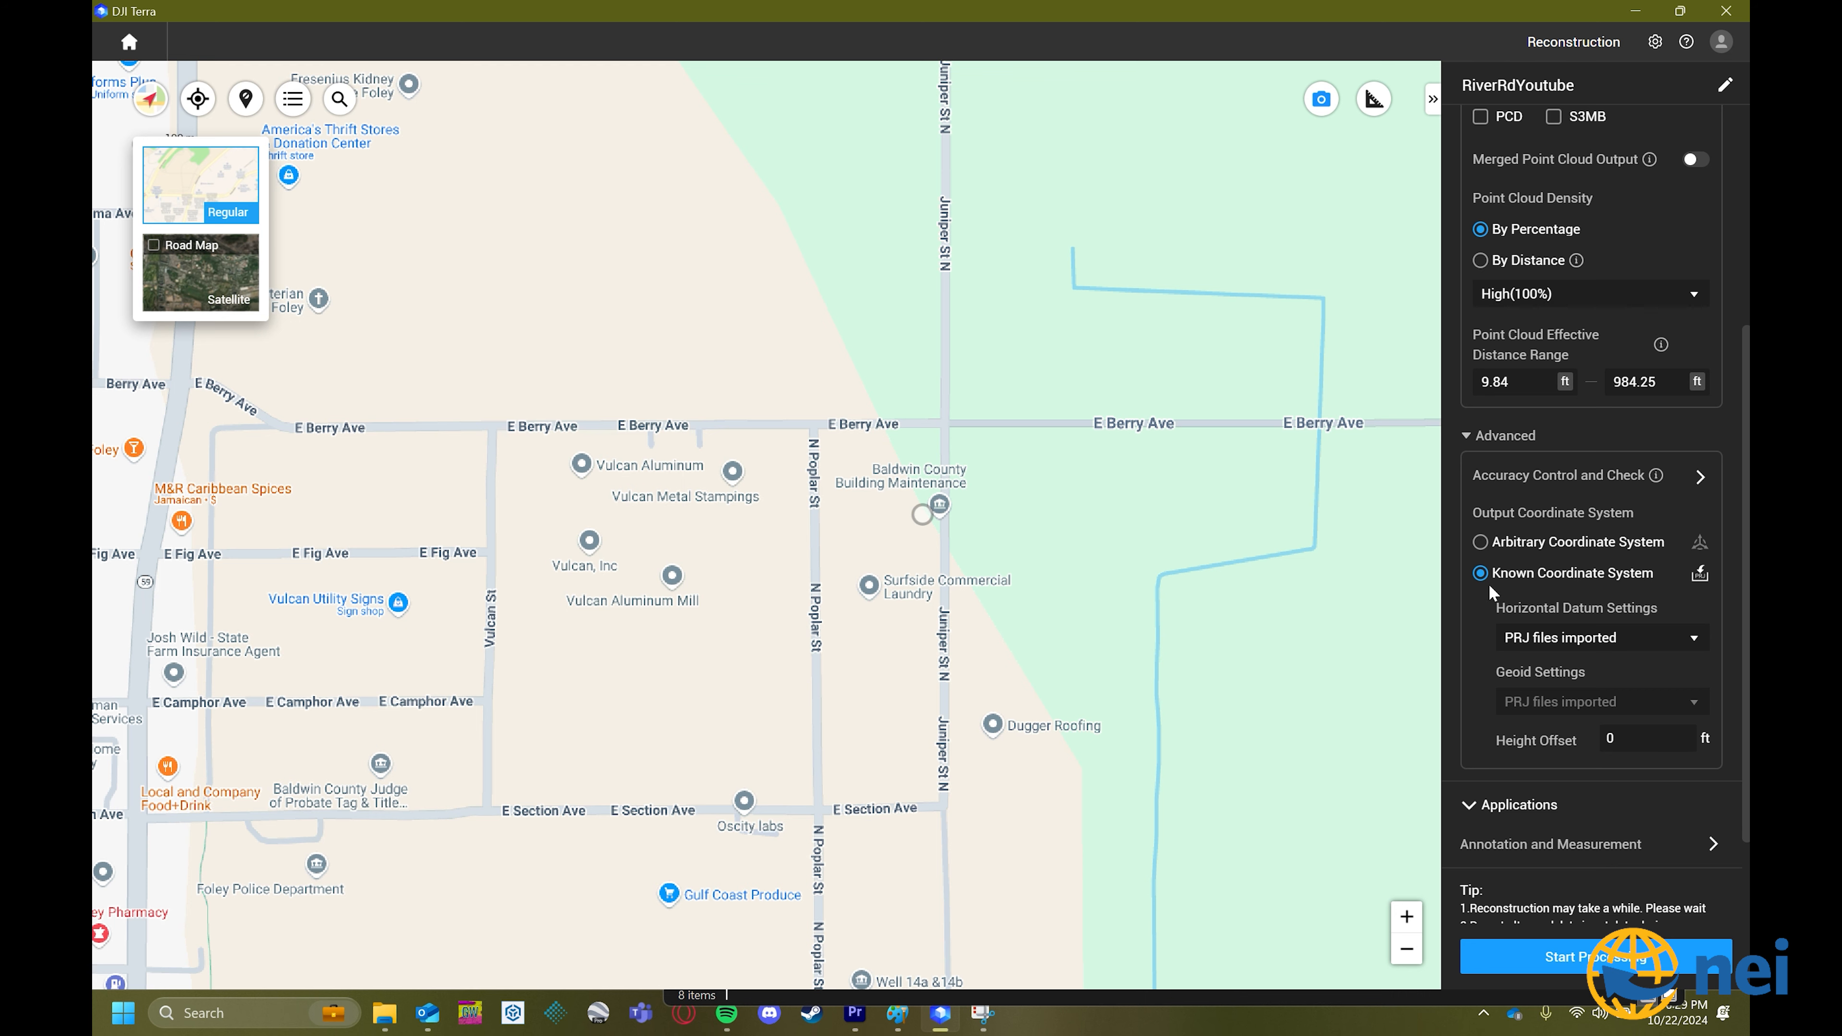
scroll(1490, 589, "up", 5)
scroll(1722, 776, "down", 5)
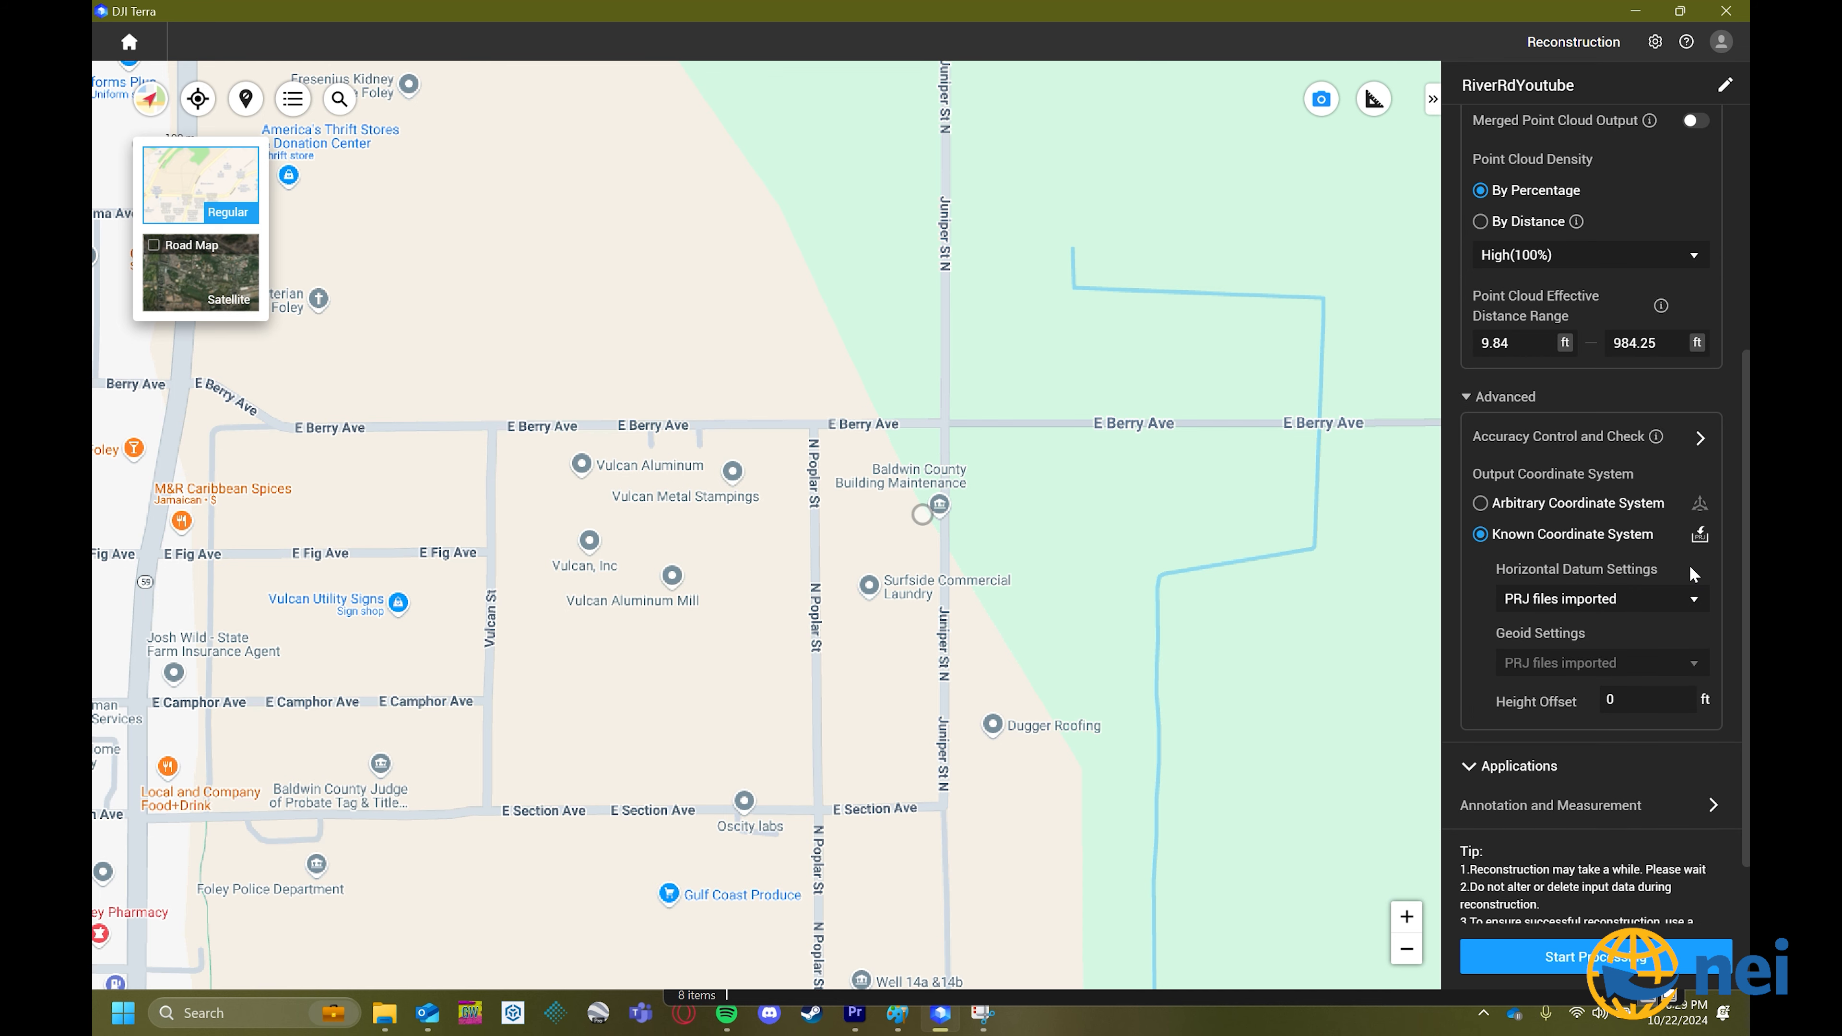
scroll(1606, 595, "up", 5)
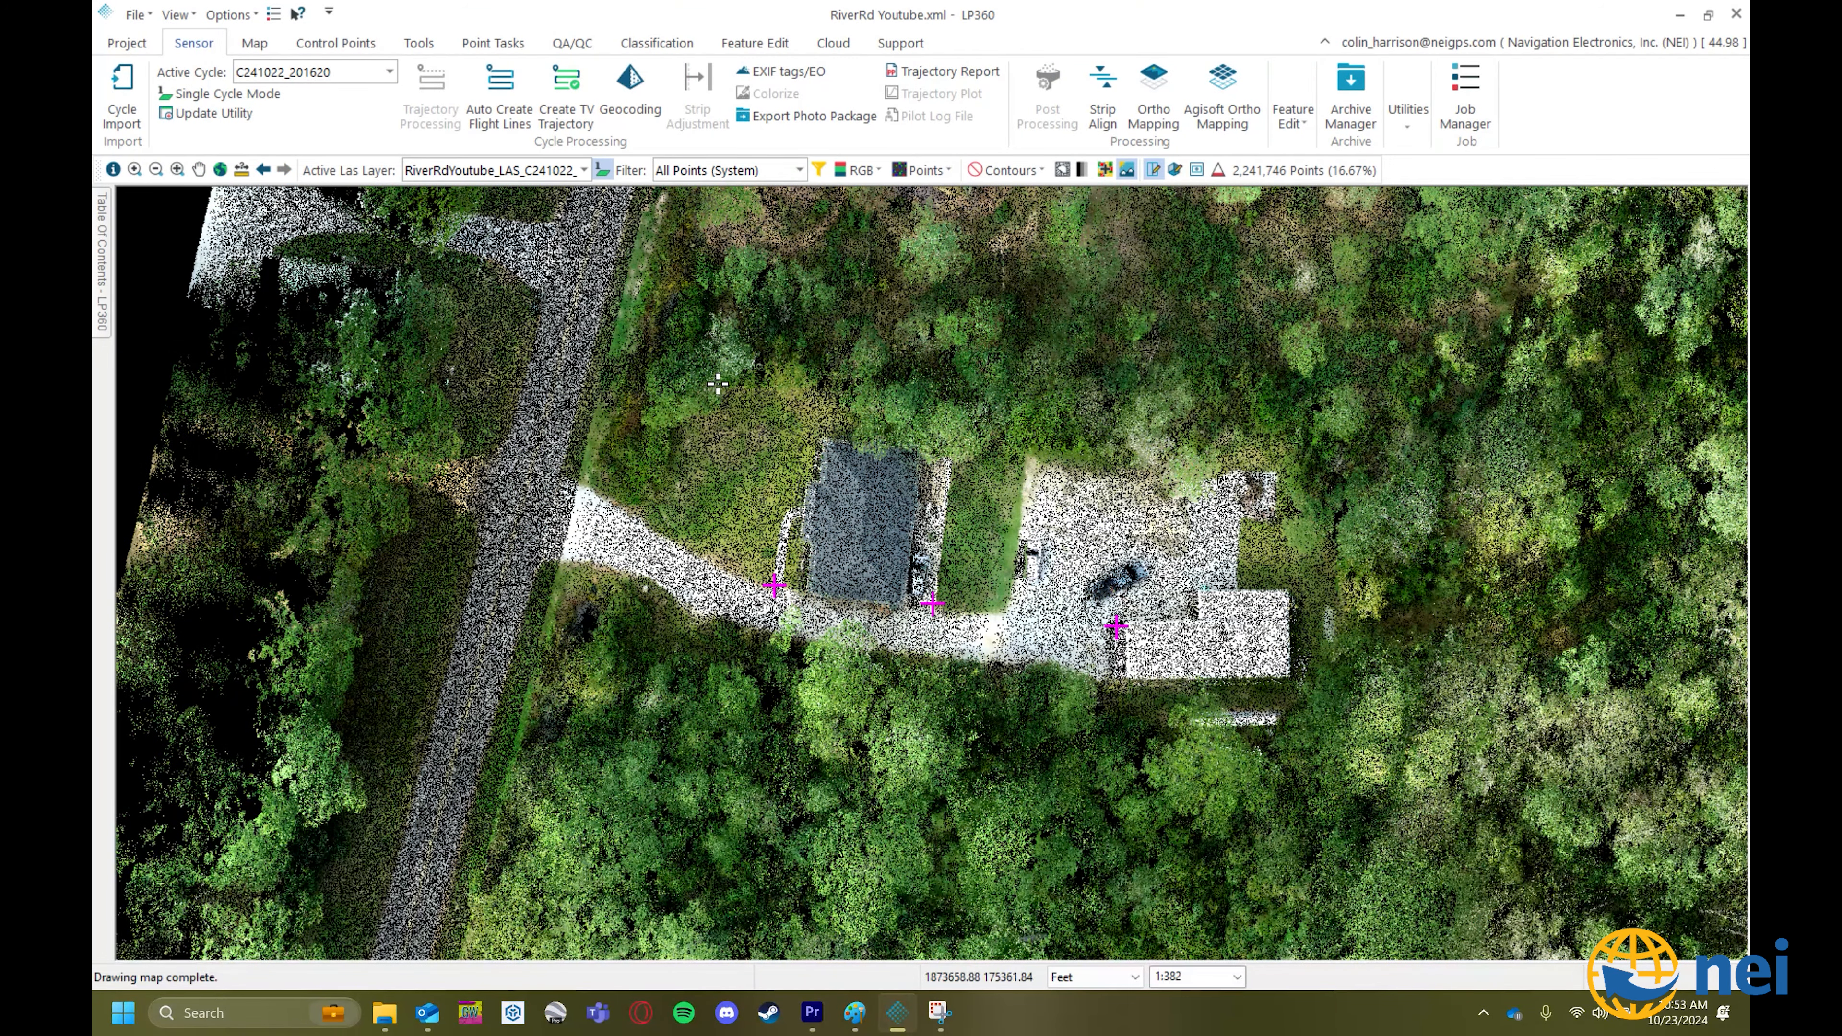
Switch to LP360 and select NAD 1983 (2011) StatePlane Alabama West FIPS 0102 (US Feet) in the Coordinate System Utility.
left_click(133, 16)
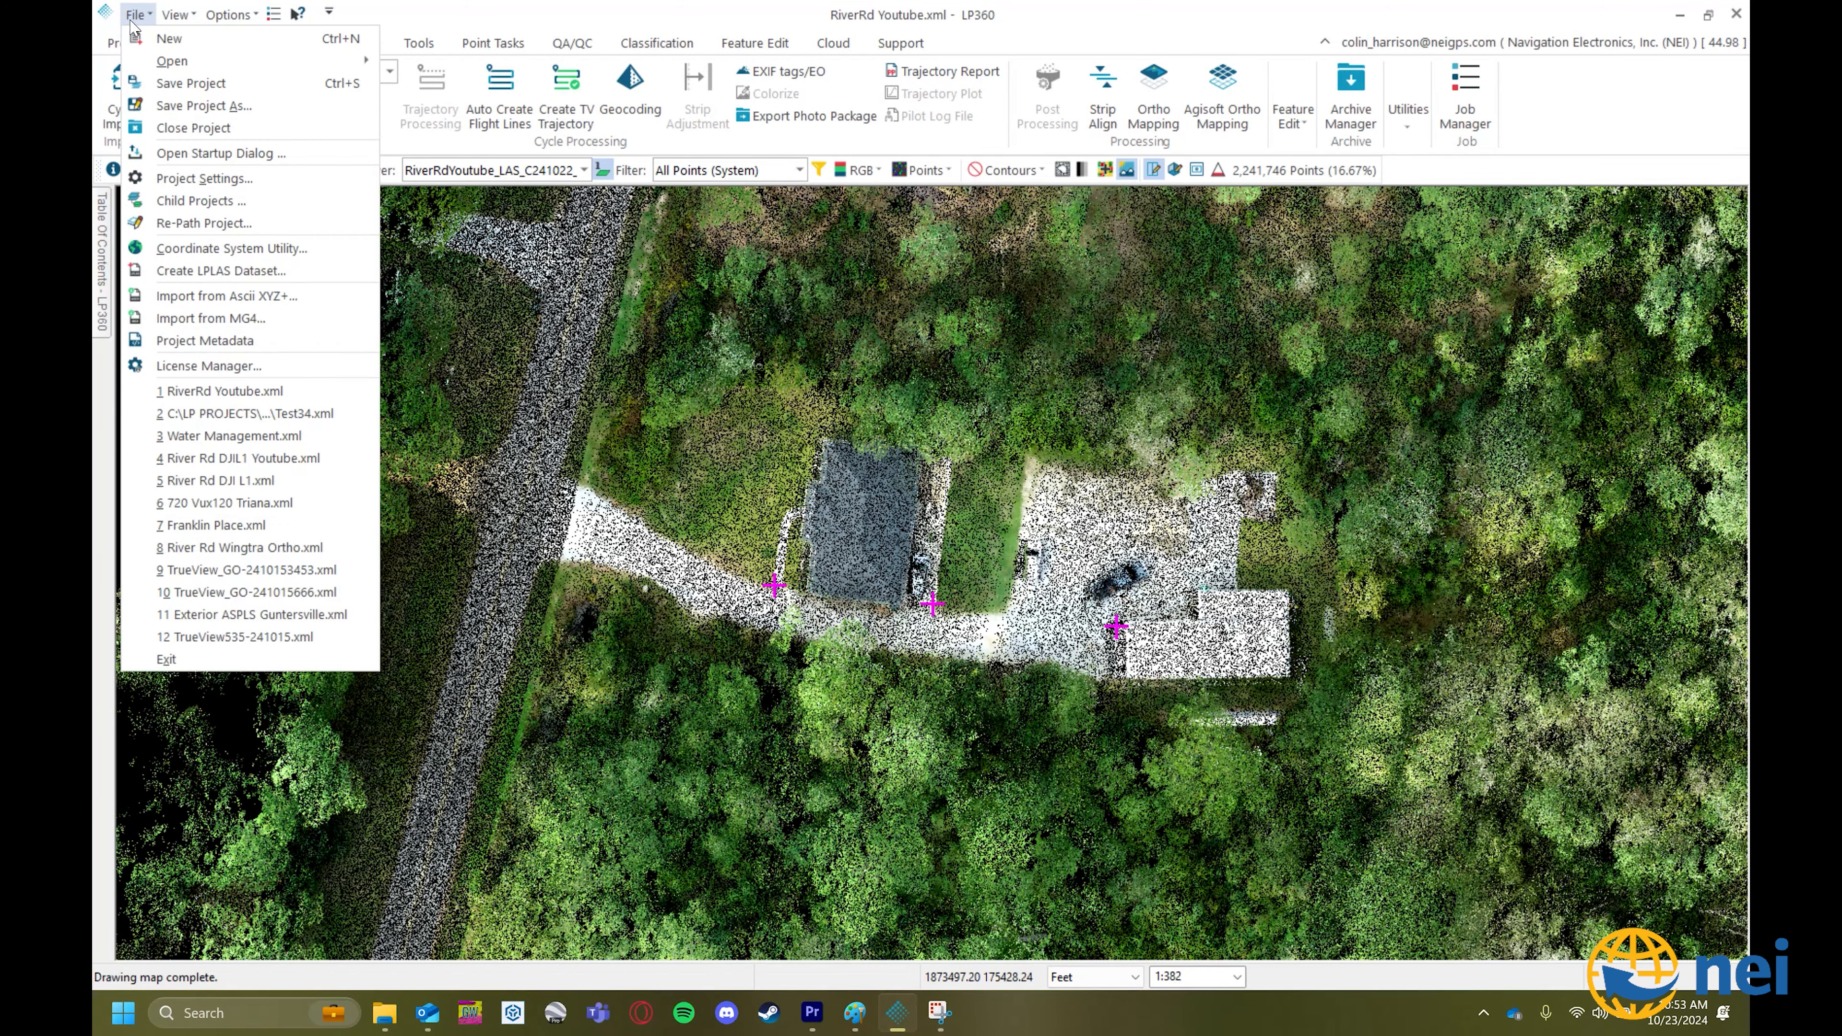
left_click(216, 248)
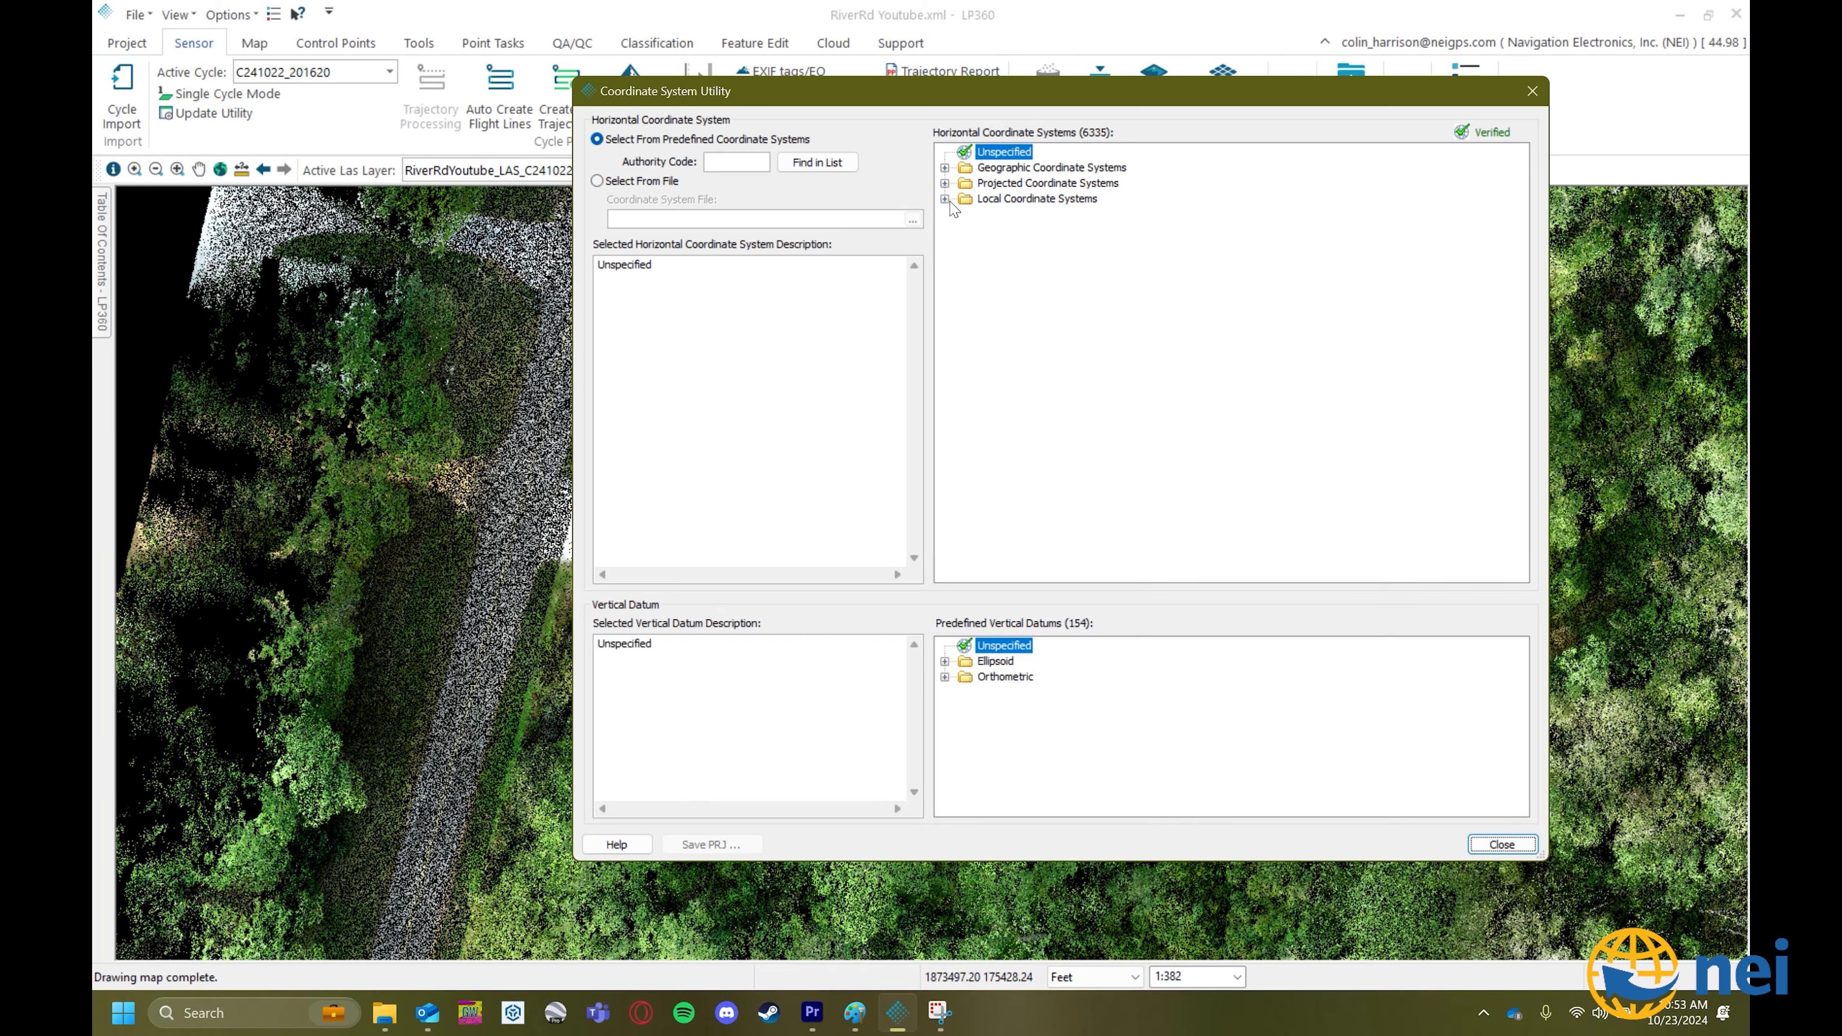
left_click(944, 182)
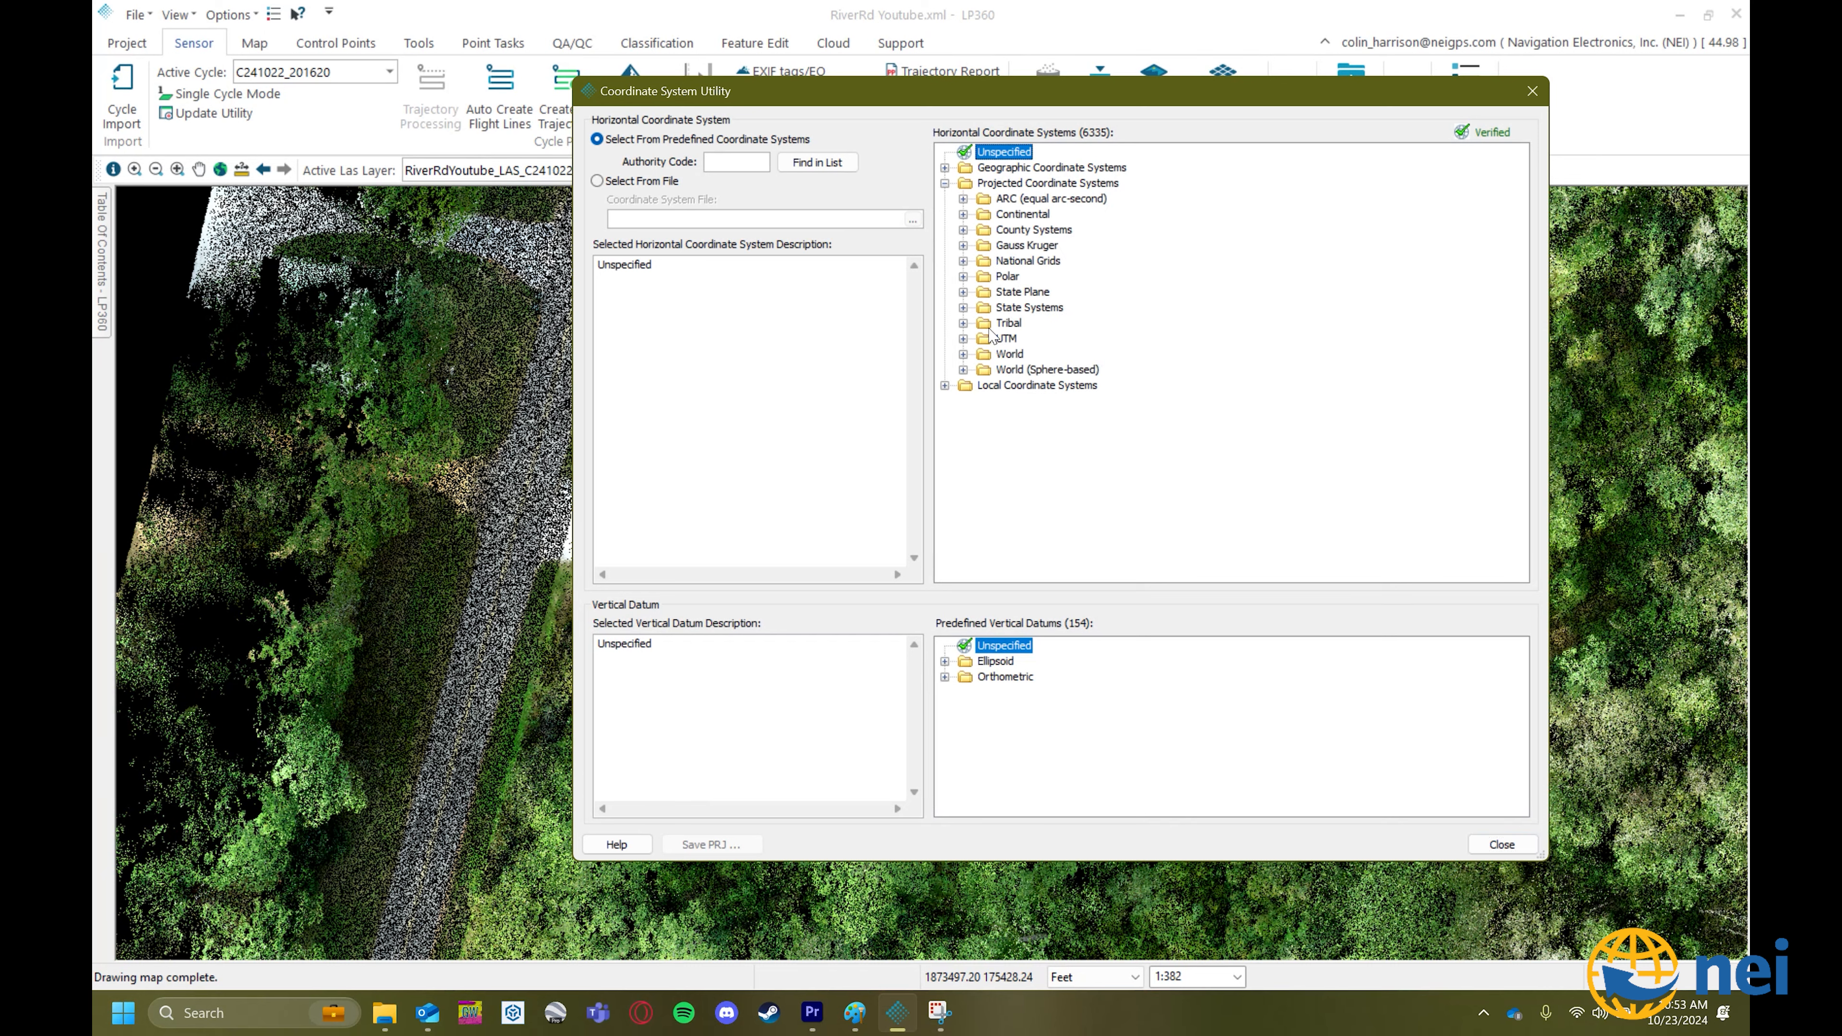
left_click(963, 292)
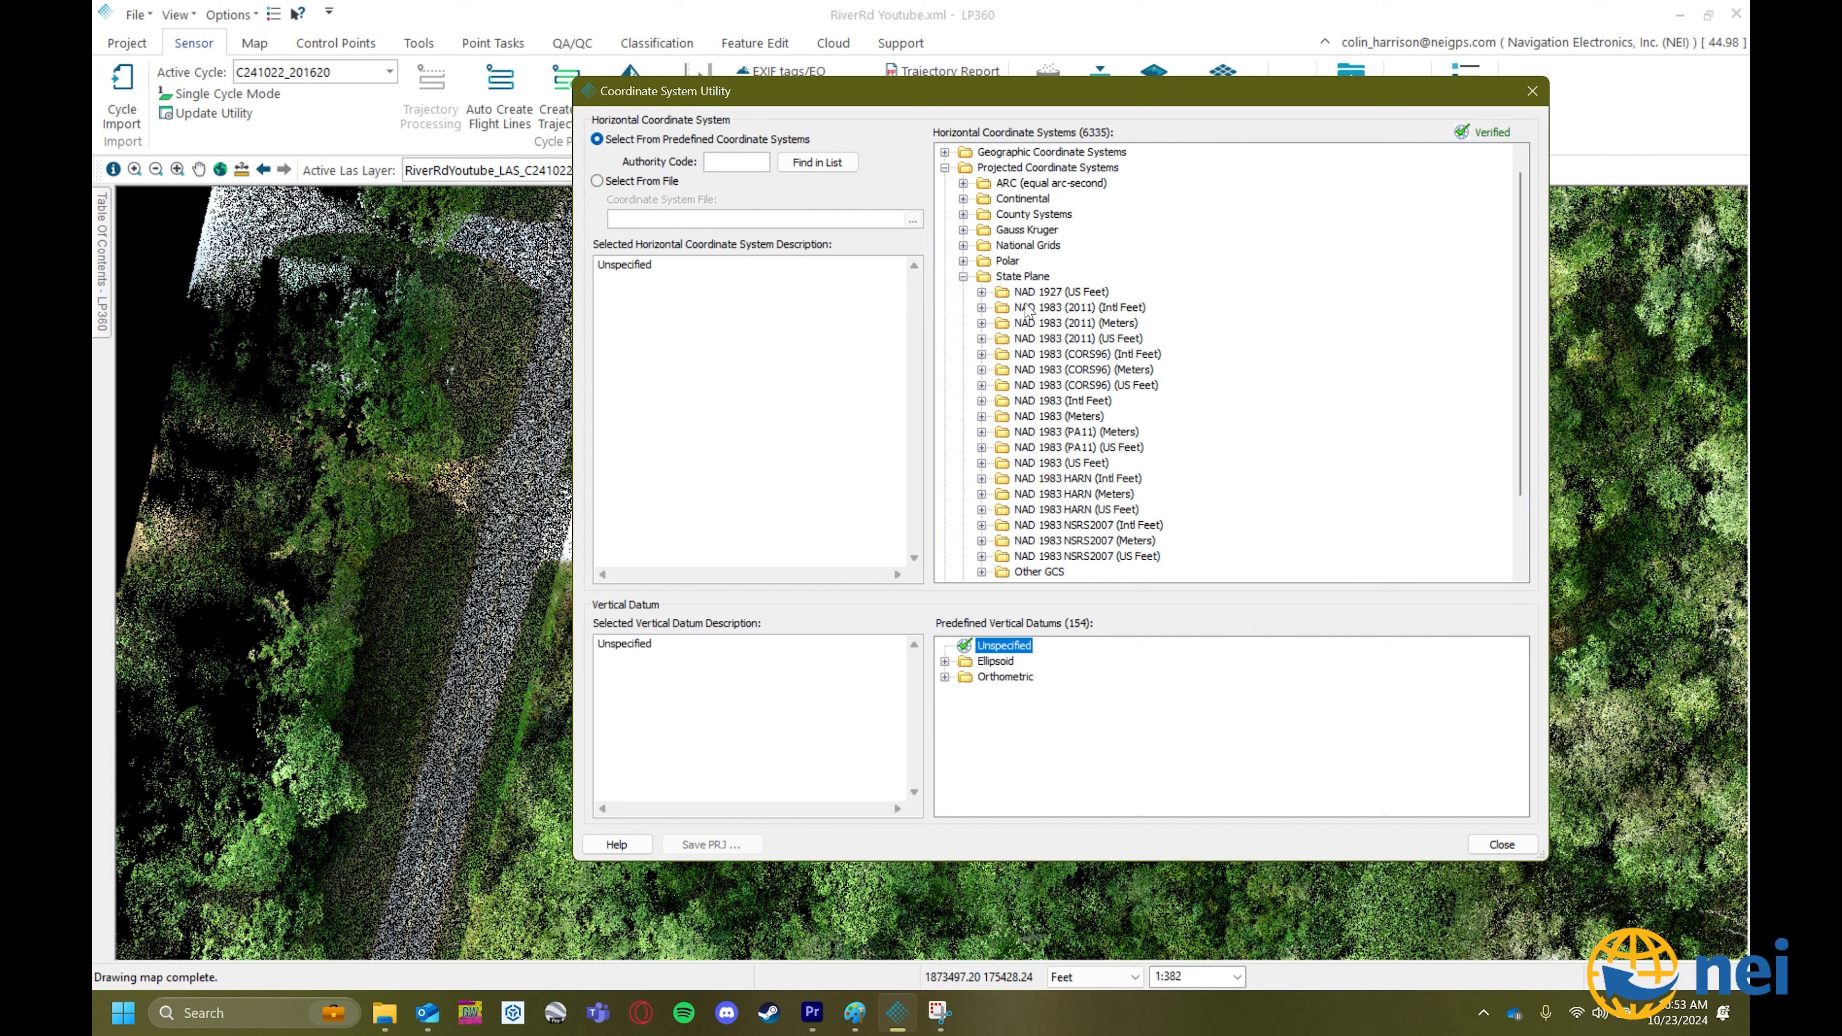
left_click(982, 339)
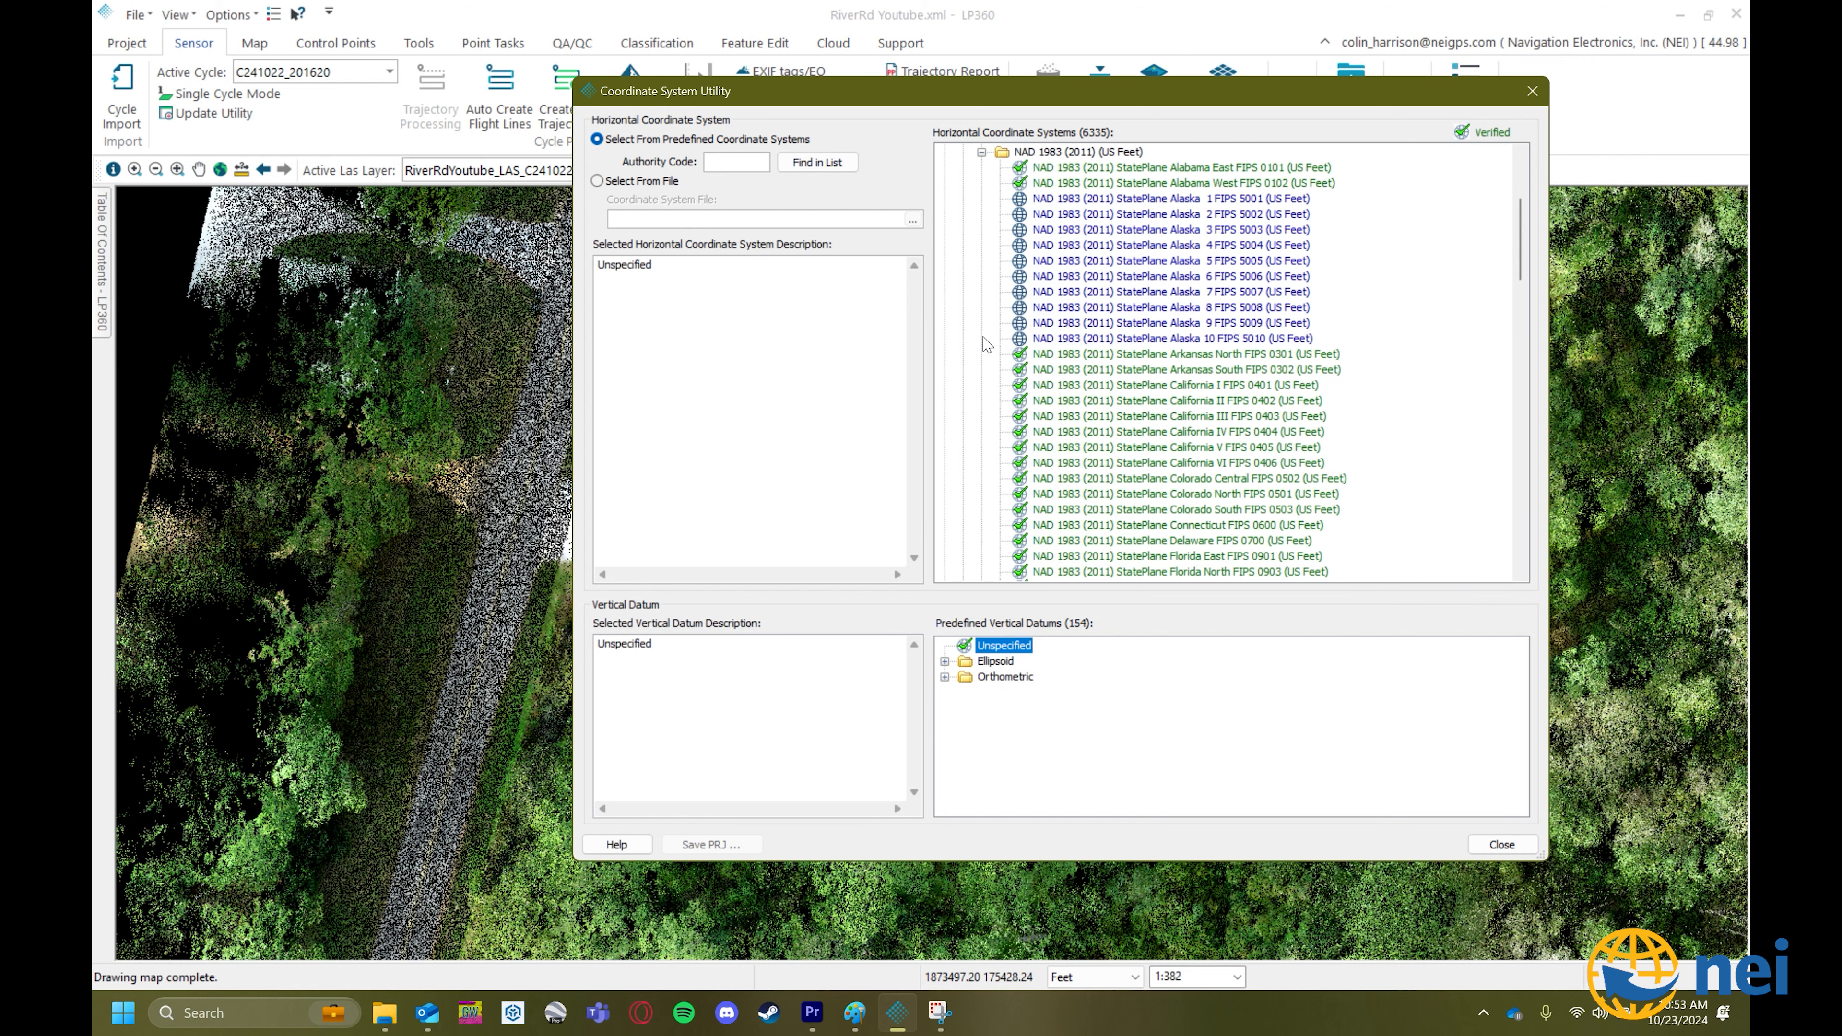
scroll(1162, 450, "down", 3)
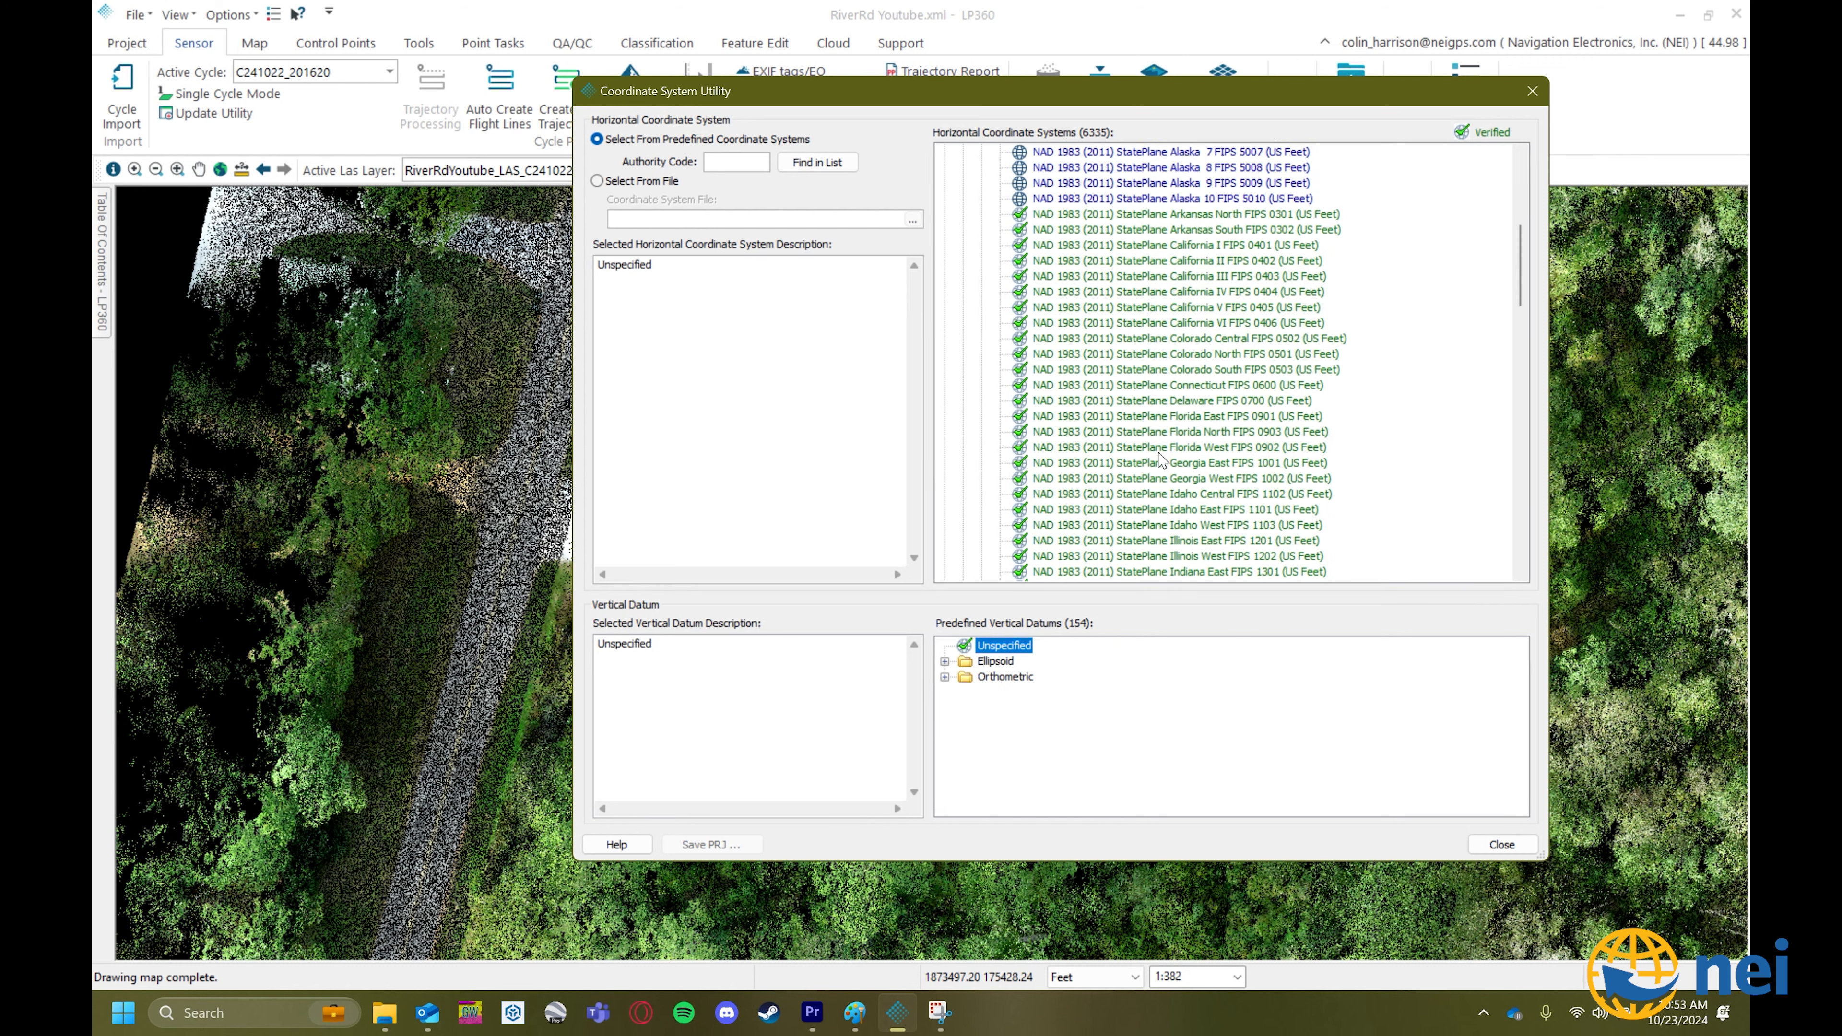
scroll(1175, 363, "up", 4)
left_click(1198, 230)
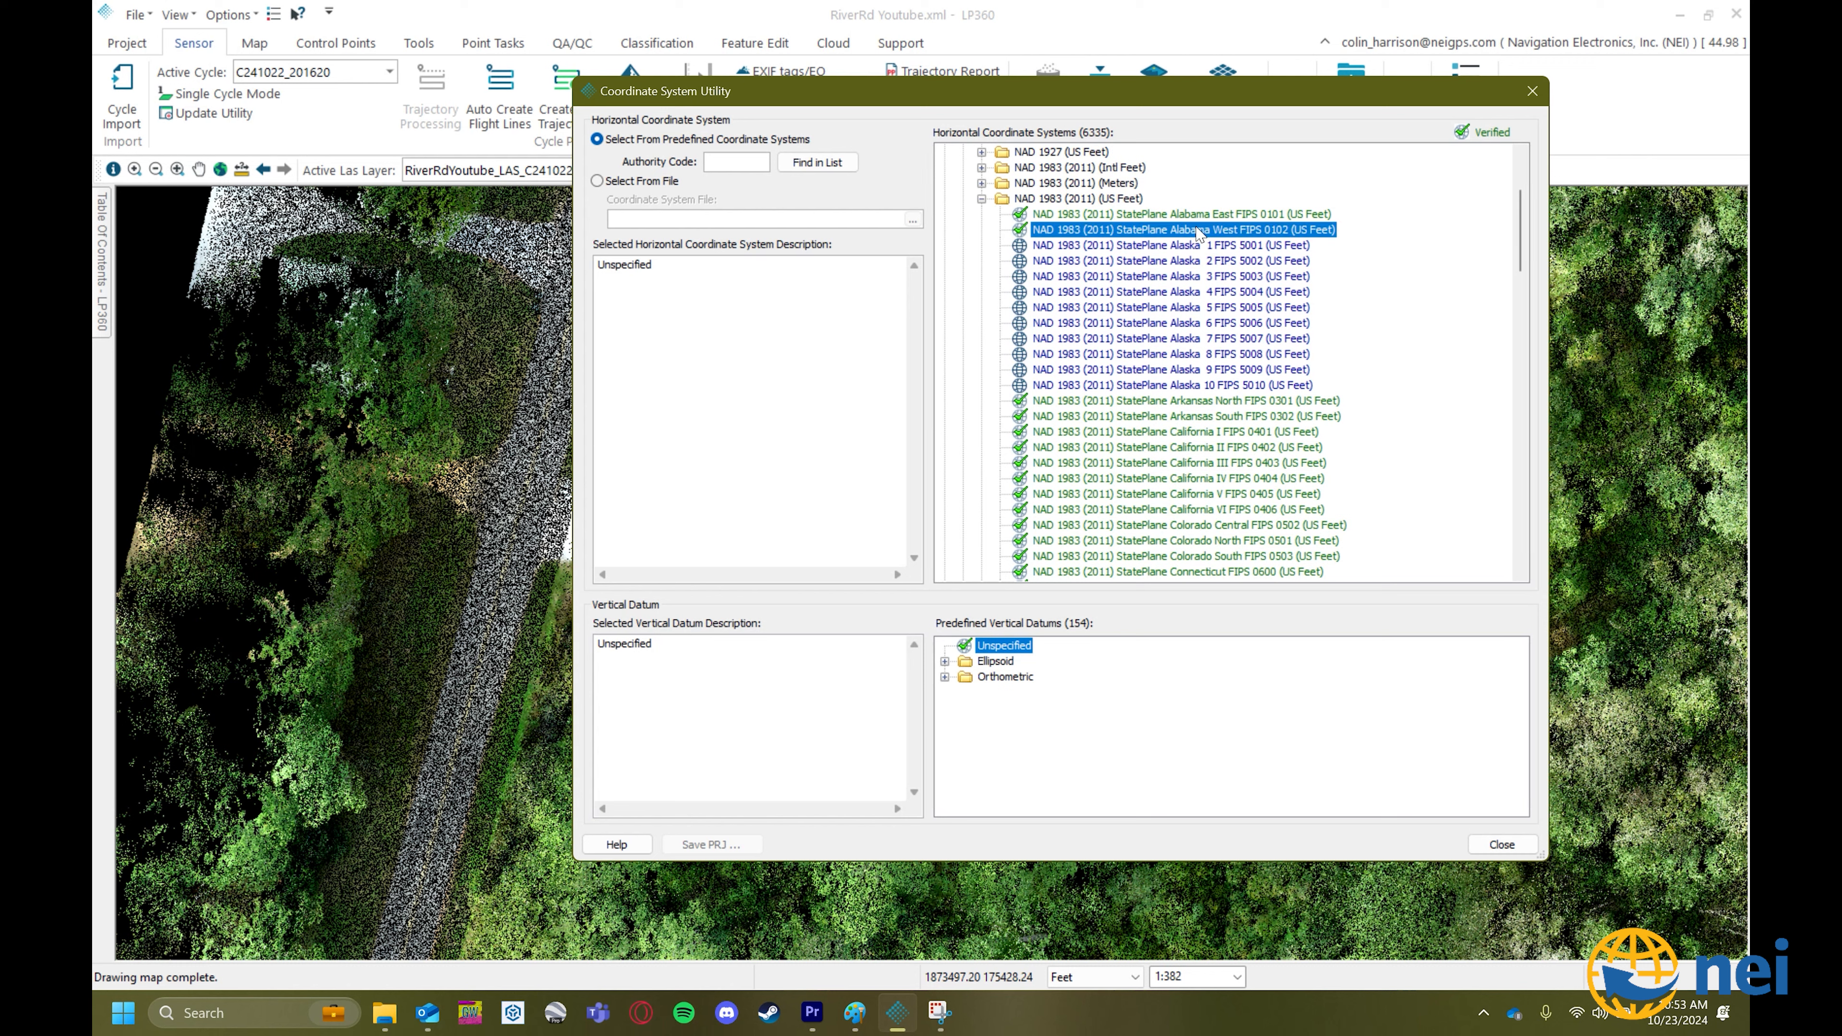
Select the United States orthometric vertical datum NAVD88 height - Geoid18 (US Feet).
left_click(944, 676)
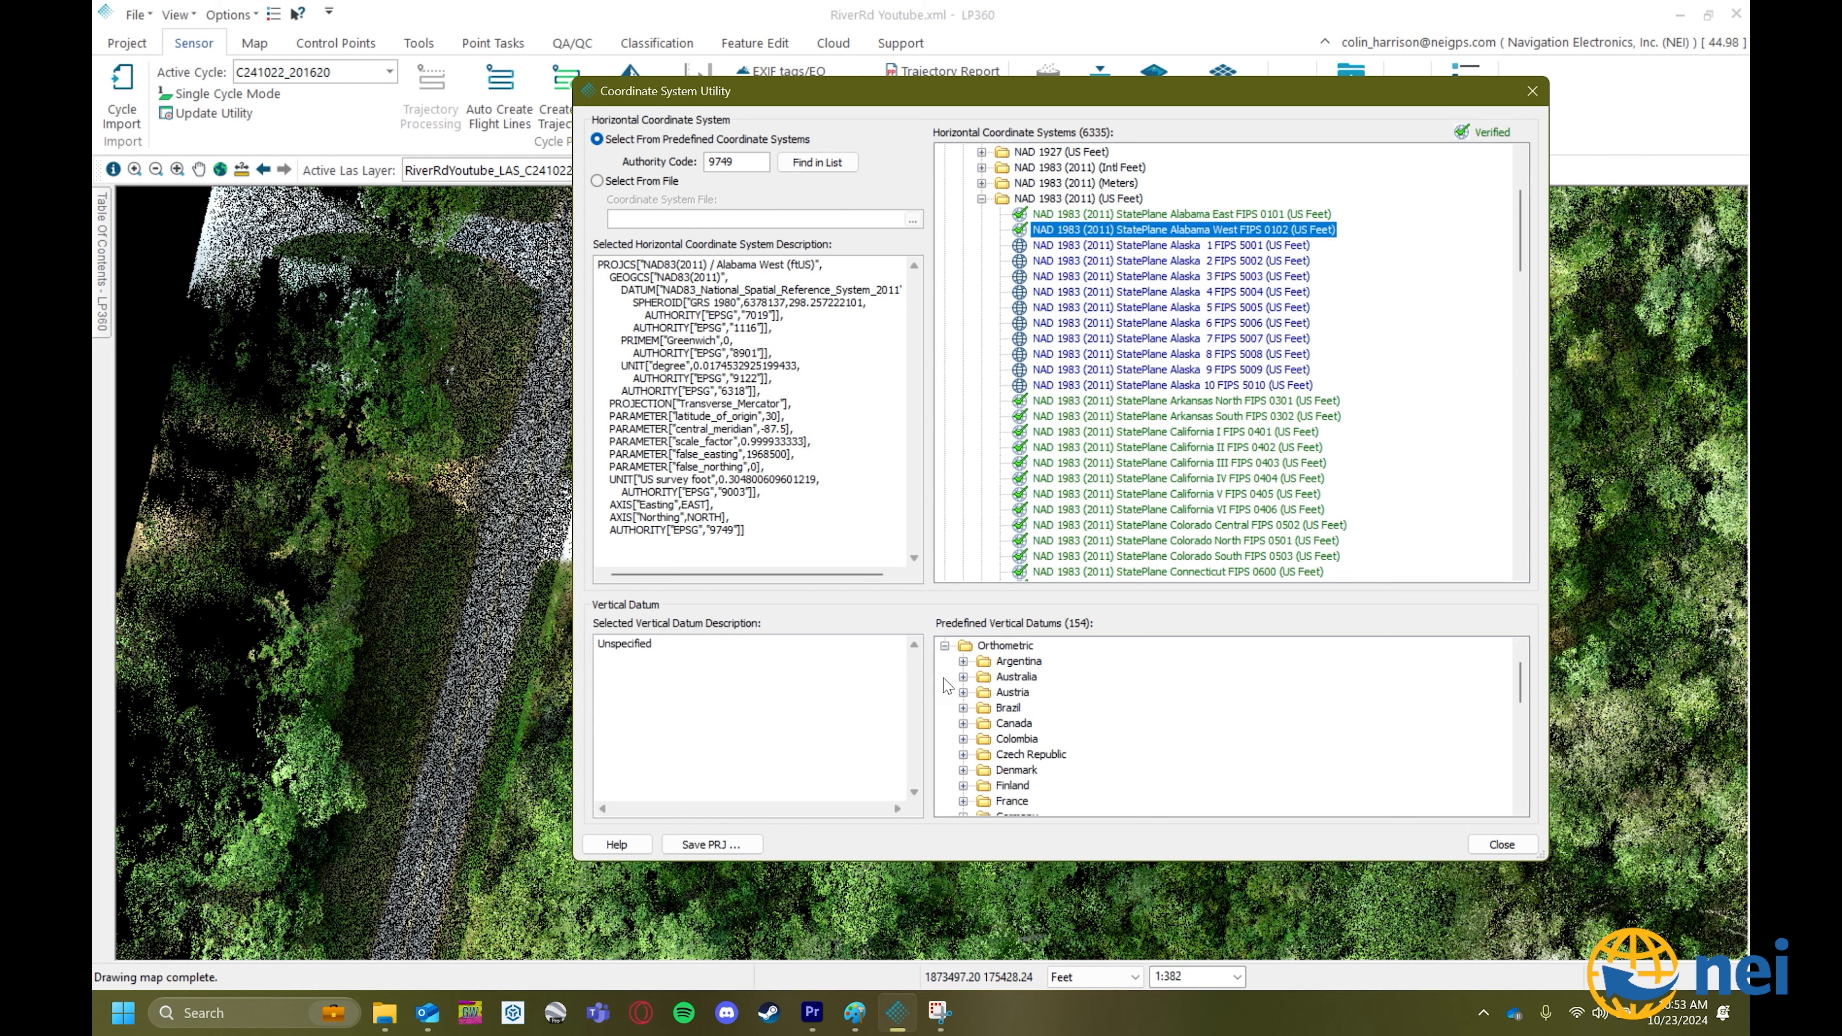
scroll(948, 684, "down", 9)
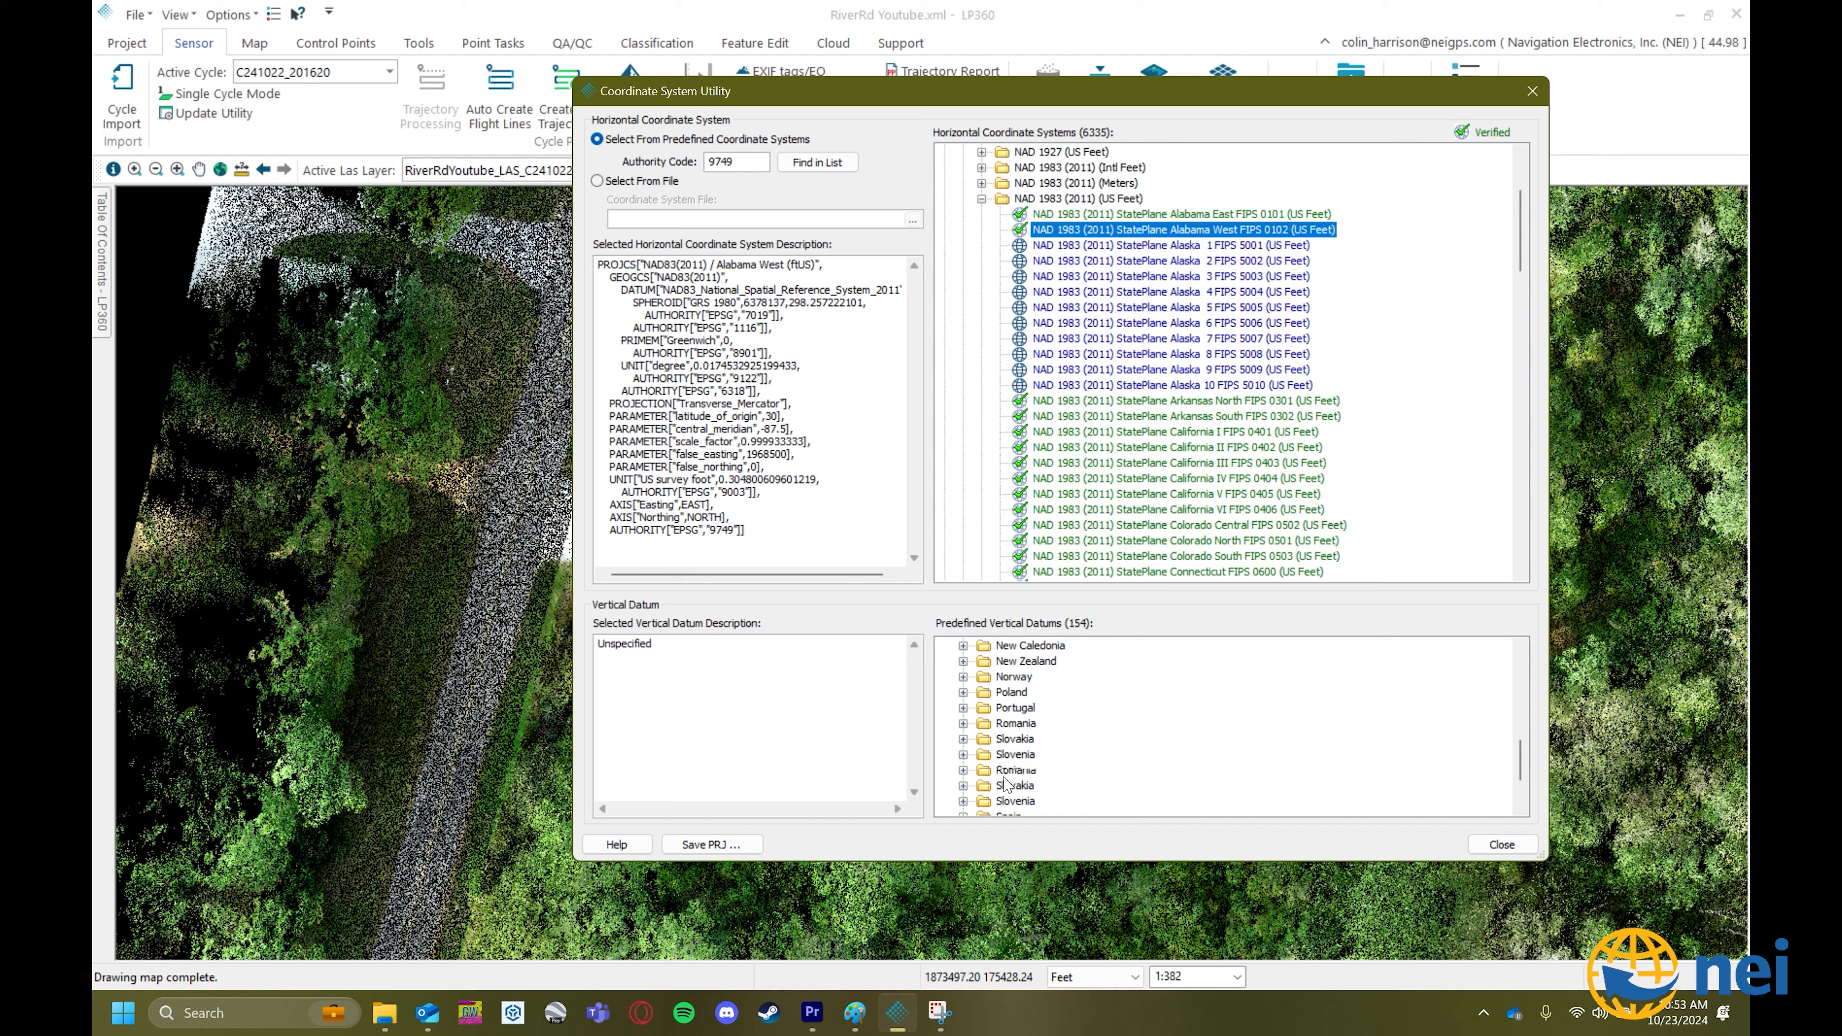
left_click(975, 786)
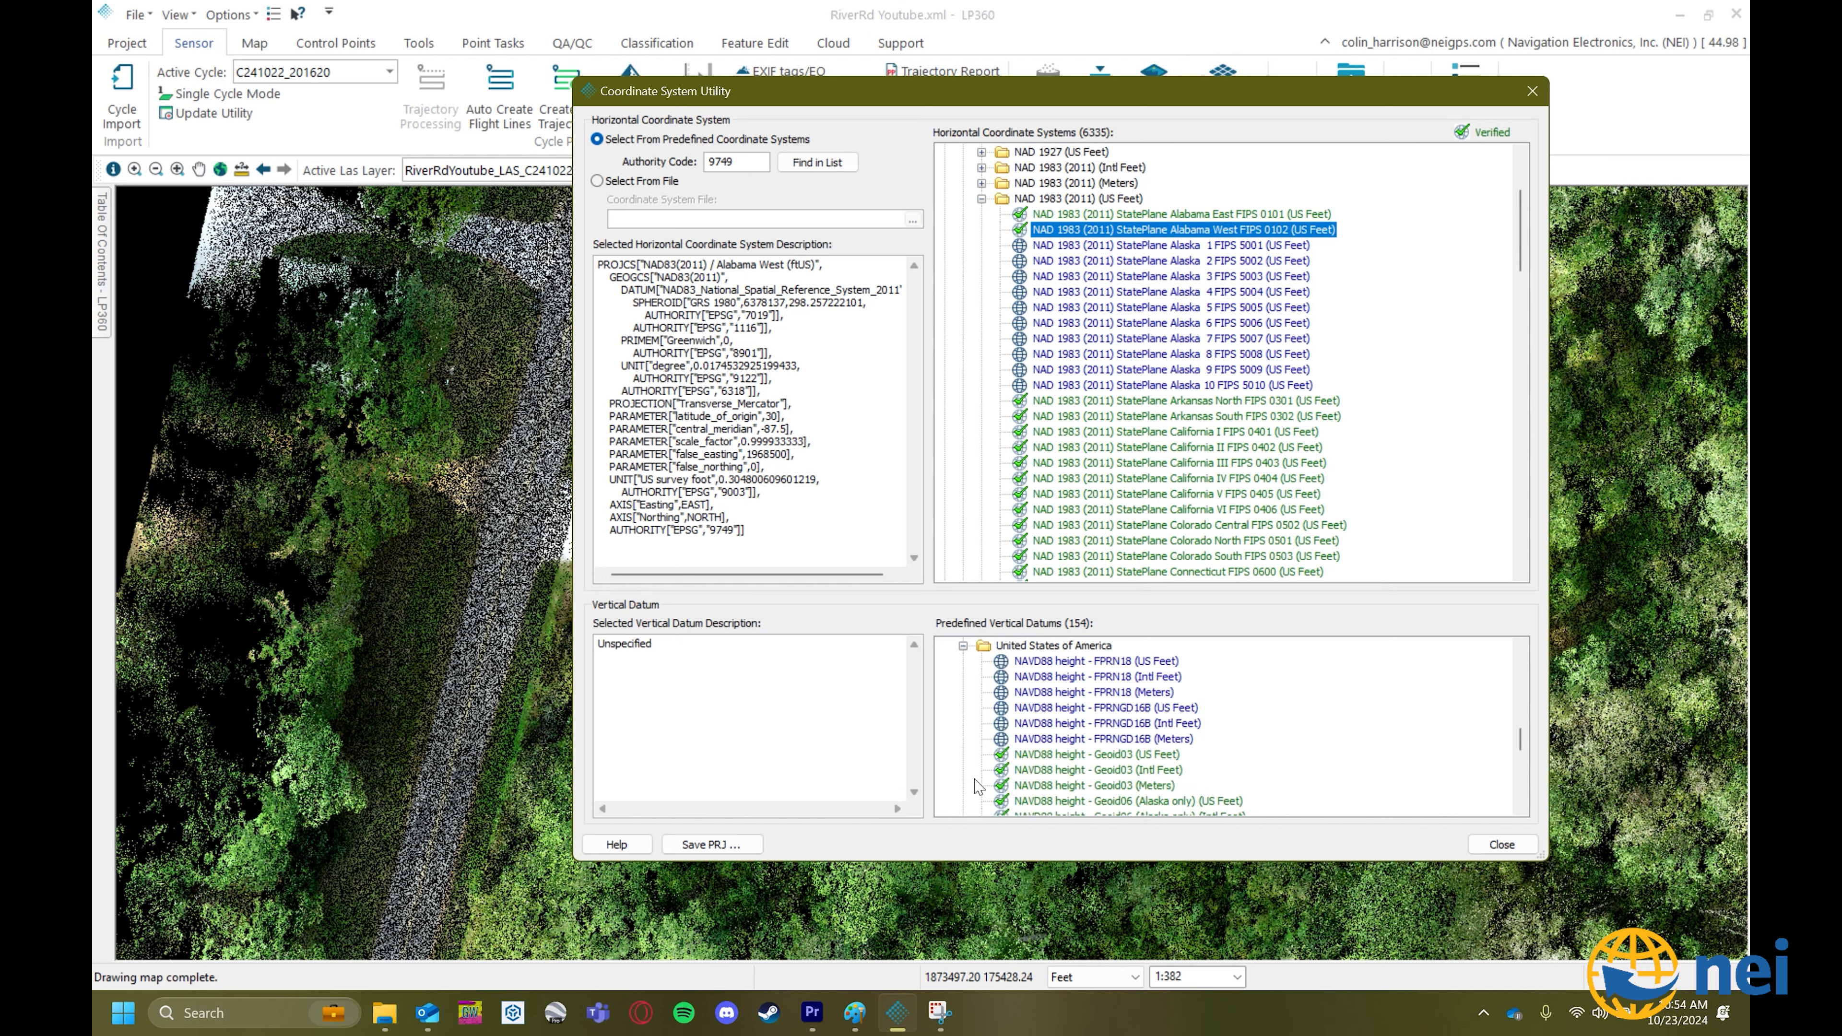
scroll(1011, 762, "down", 1)
scroll(1022, 752, "down", 6)
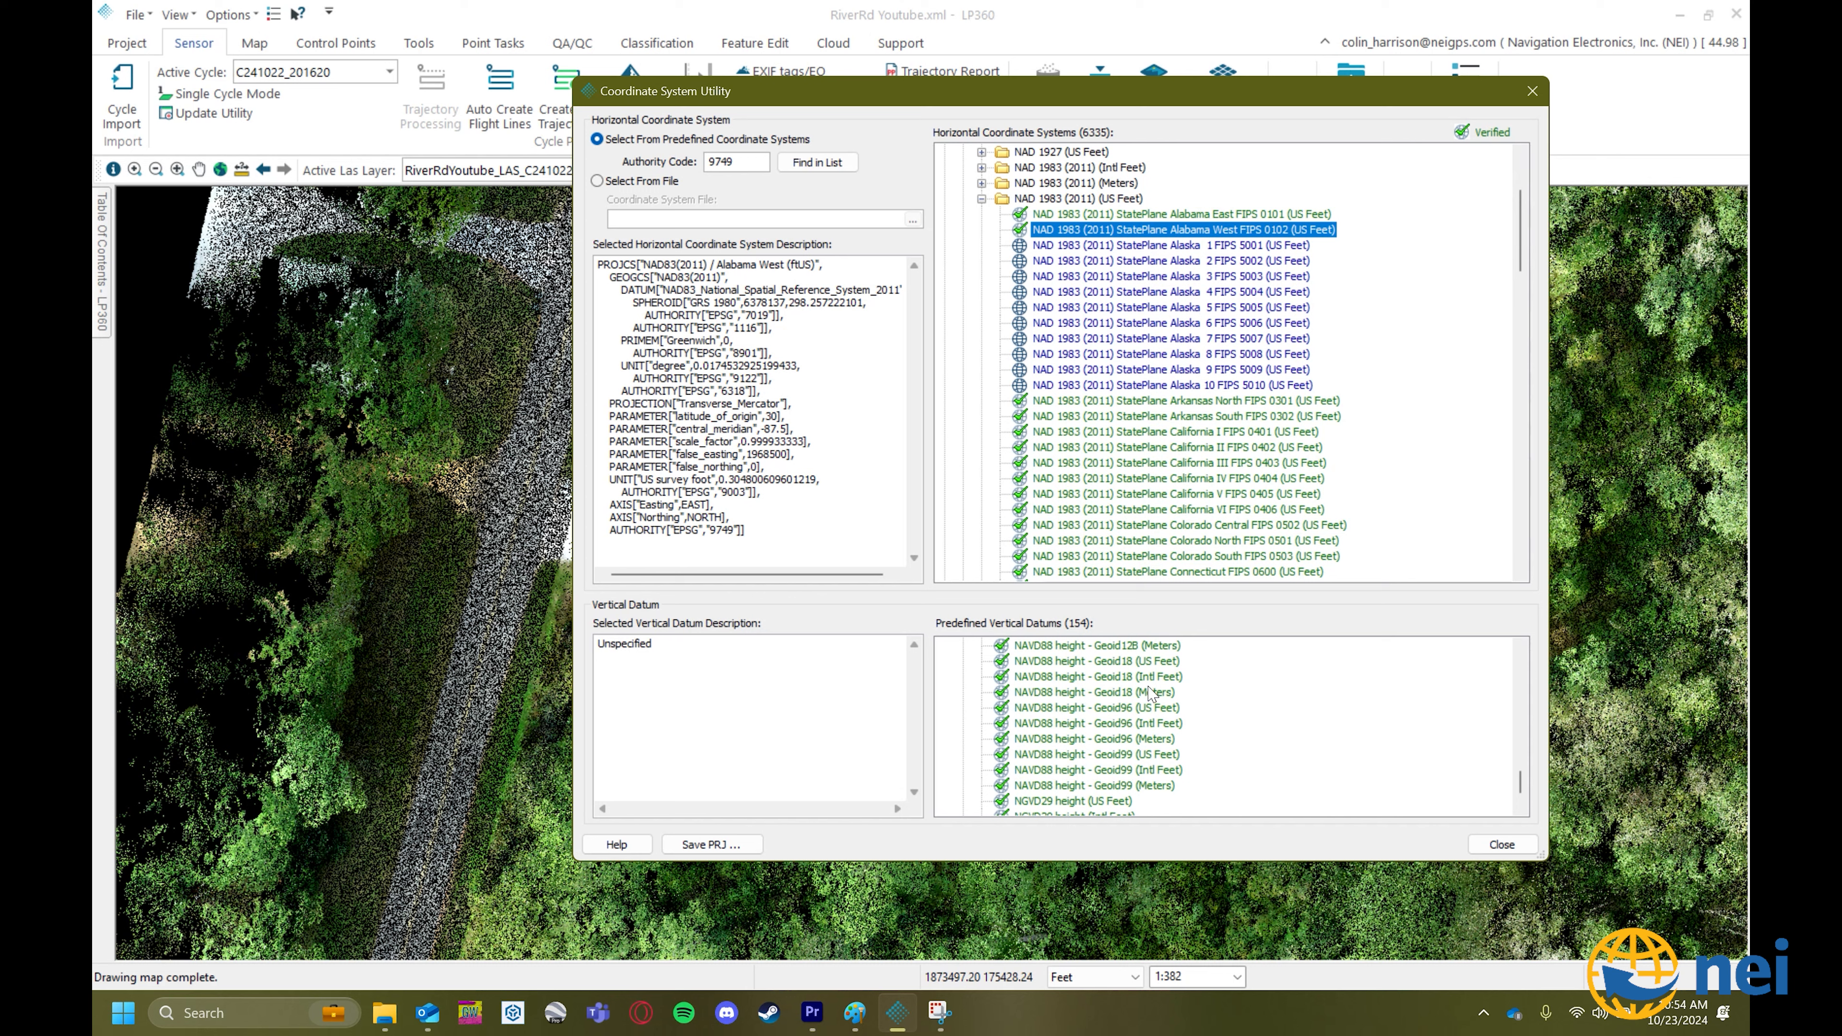
scroll(1153, 696, "up", 1)
left_click(1154, 708)
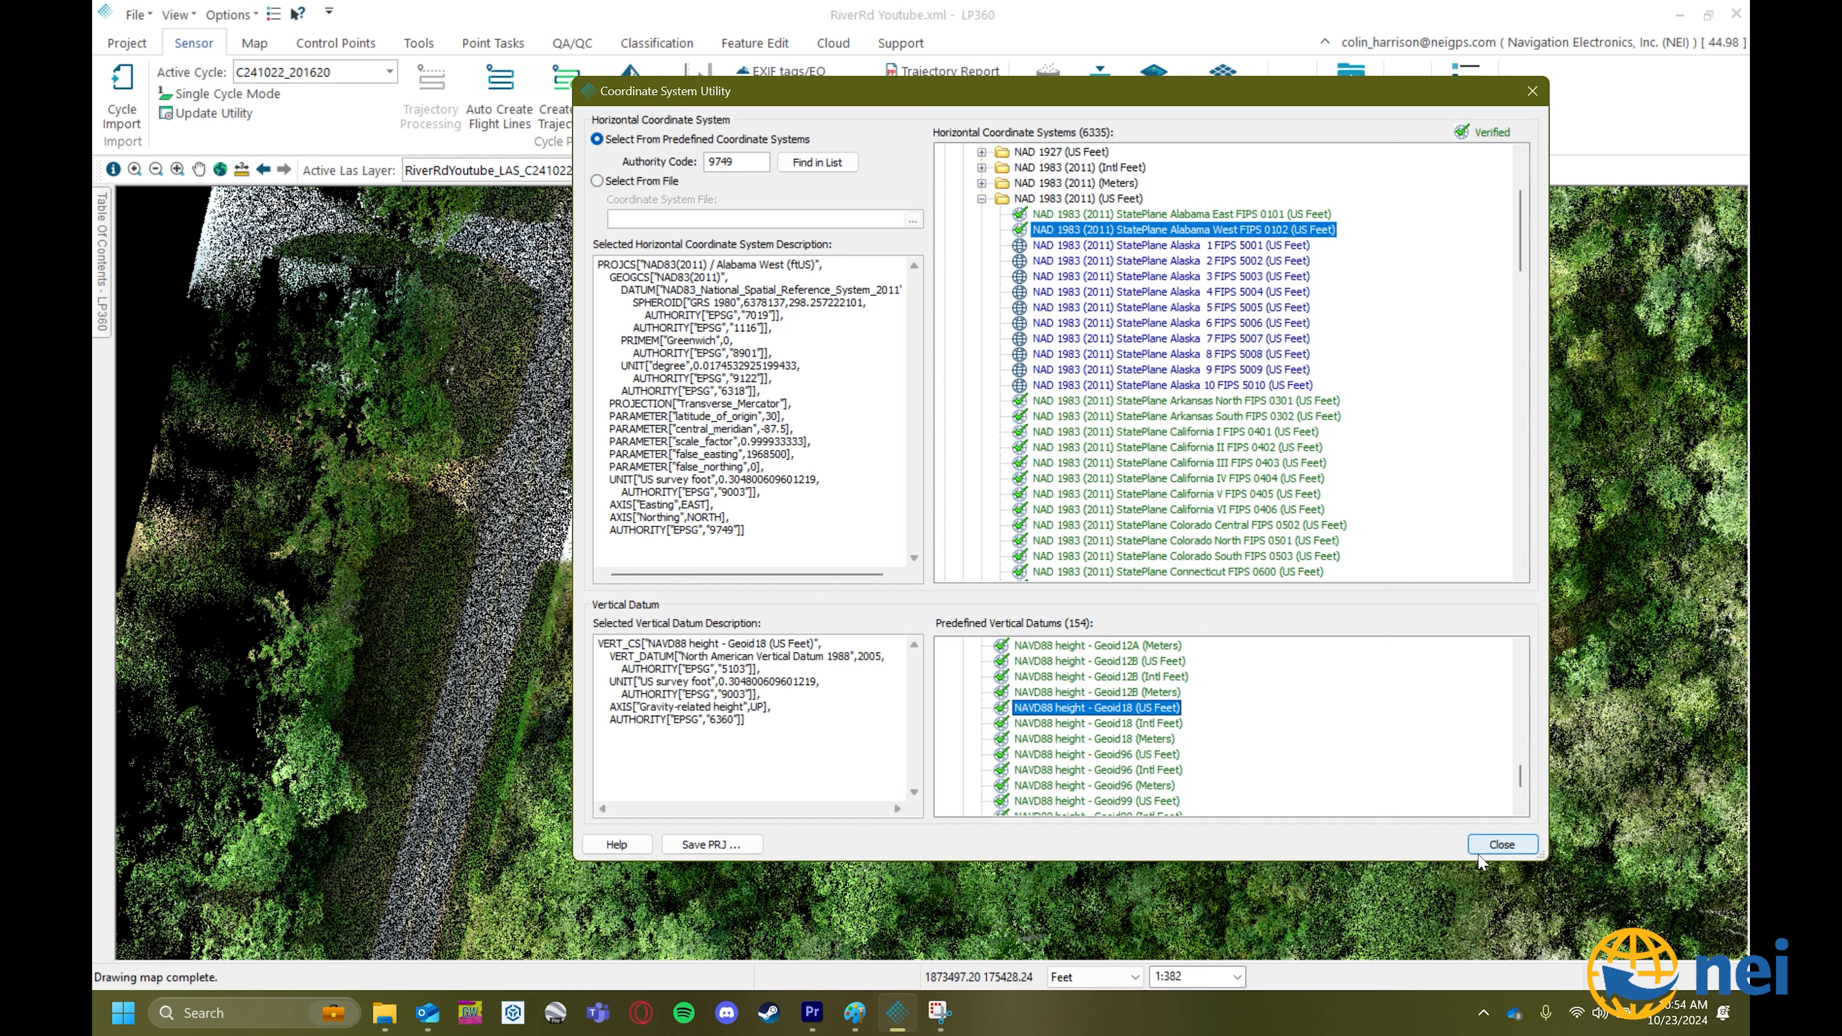
Try to save the selected coordinate system as a PRJ file named ALWESTFTUSGEOID 18, and close the utility.
left_click(731, 847)
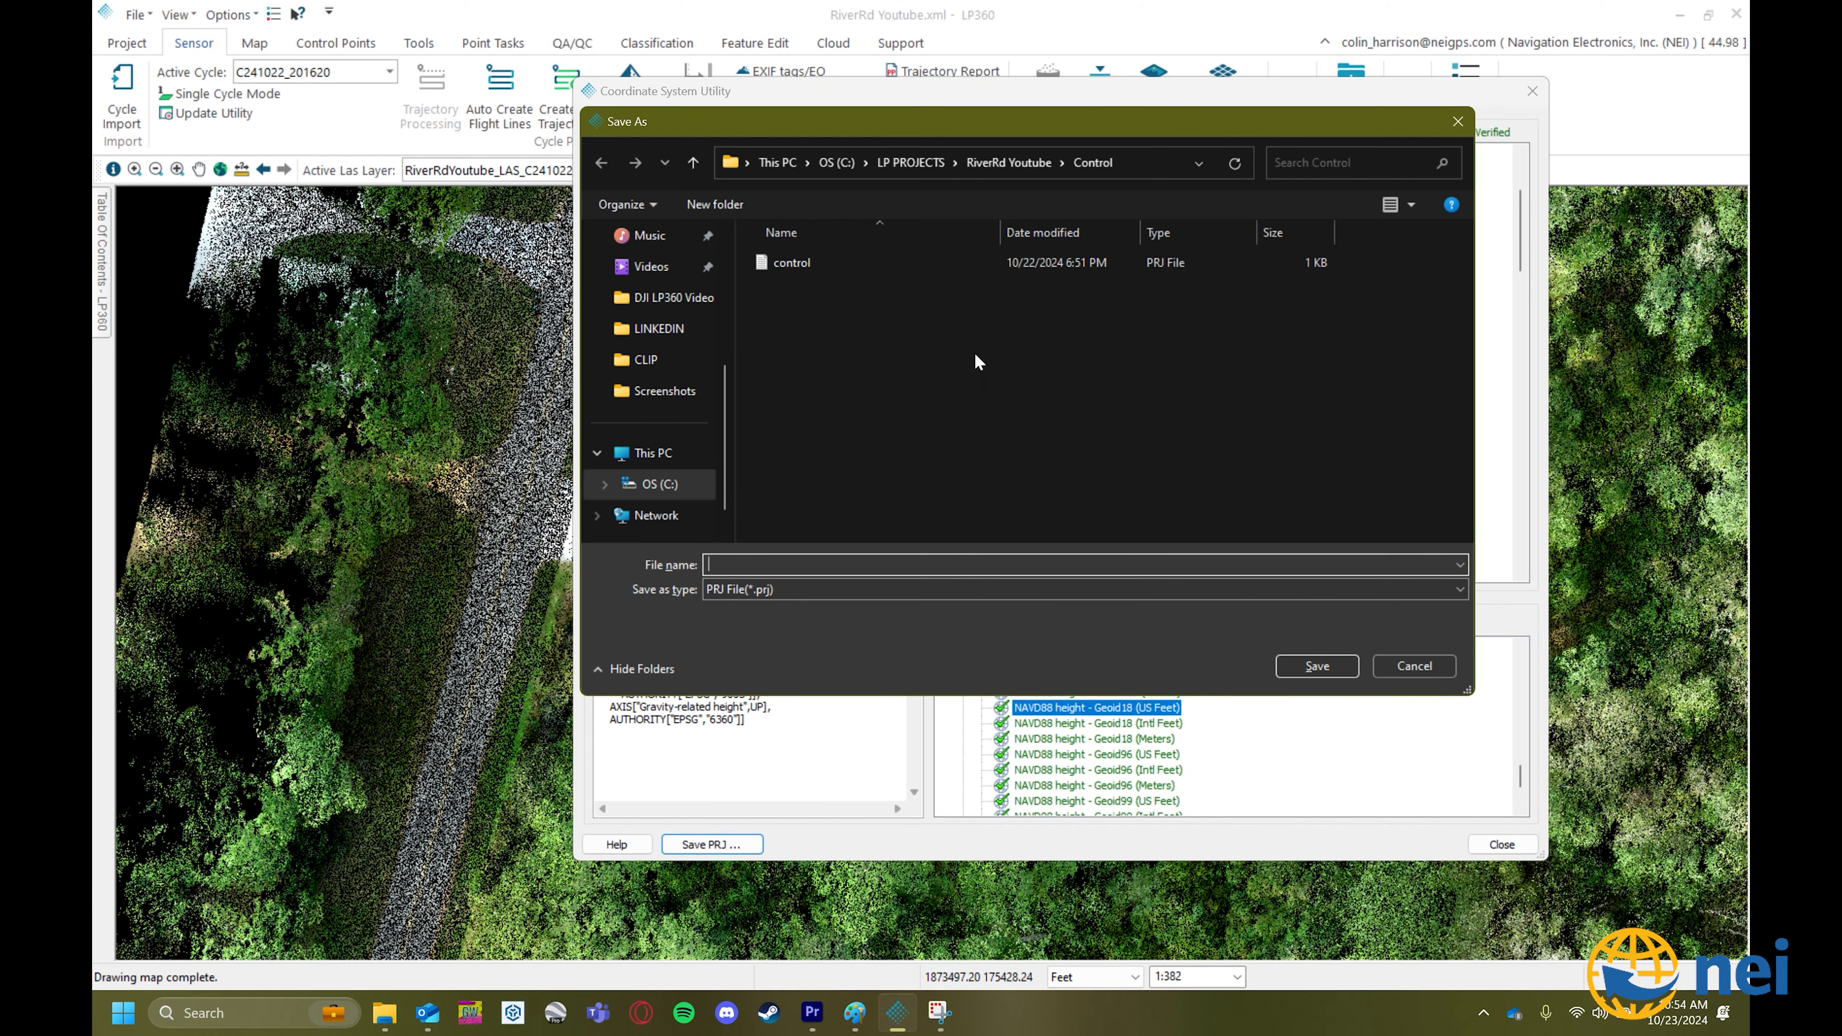
left_click(782, 564)
type("ALWESTFTUSGEOID 18")
left_click(1414, 668)
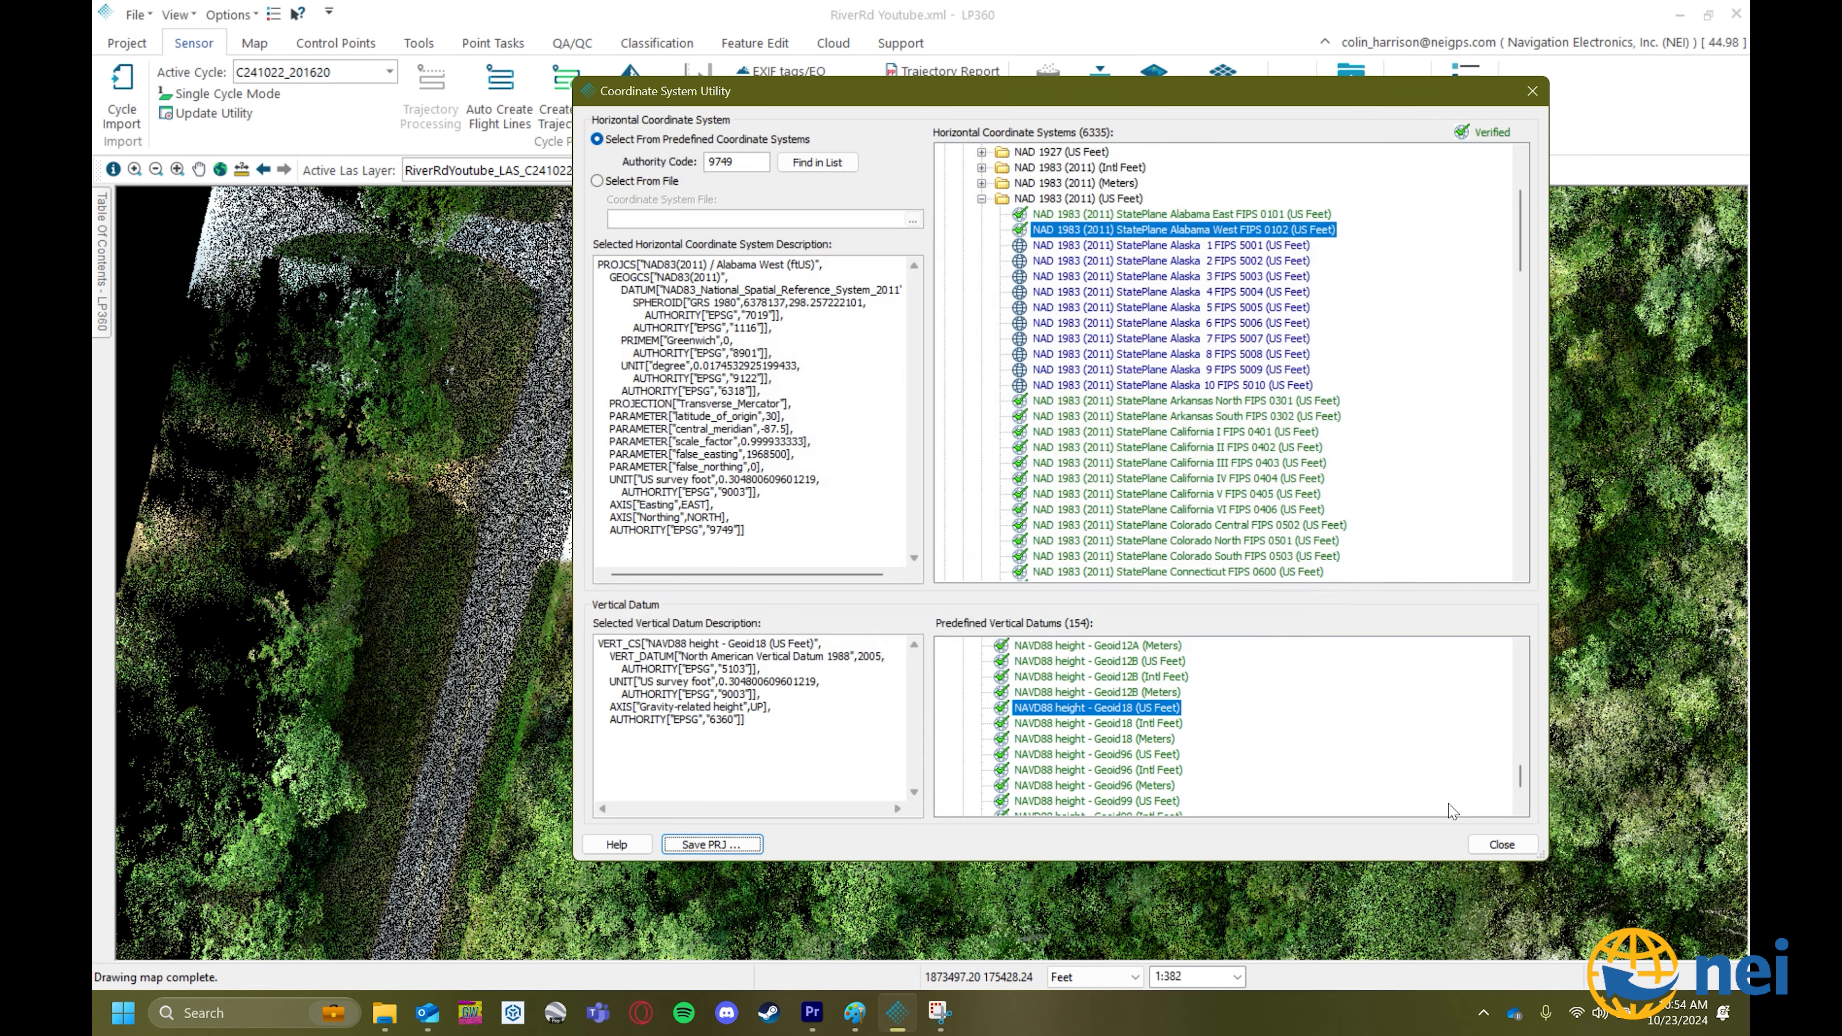
left_click(1500, 844)
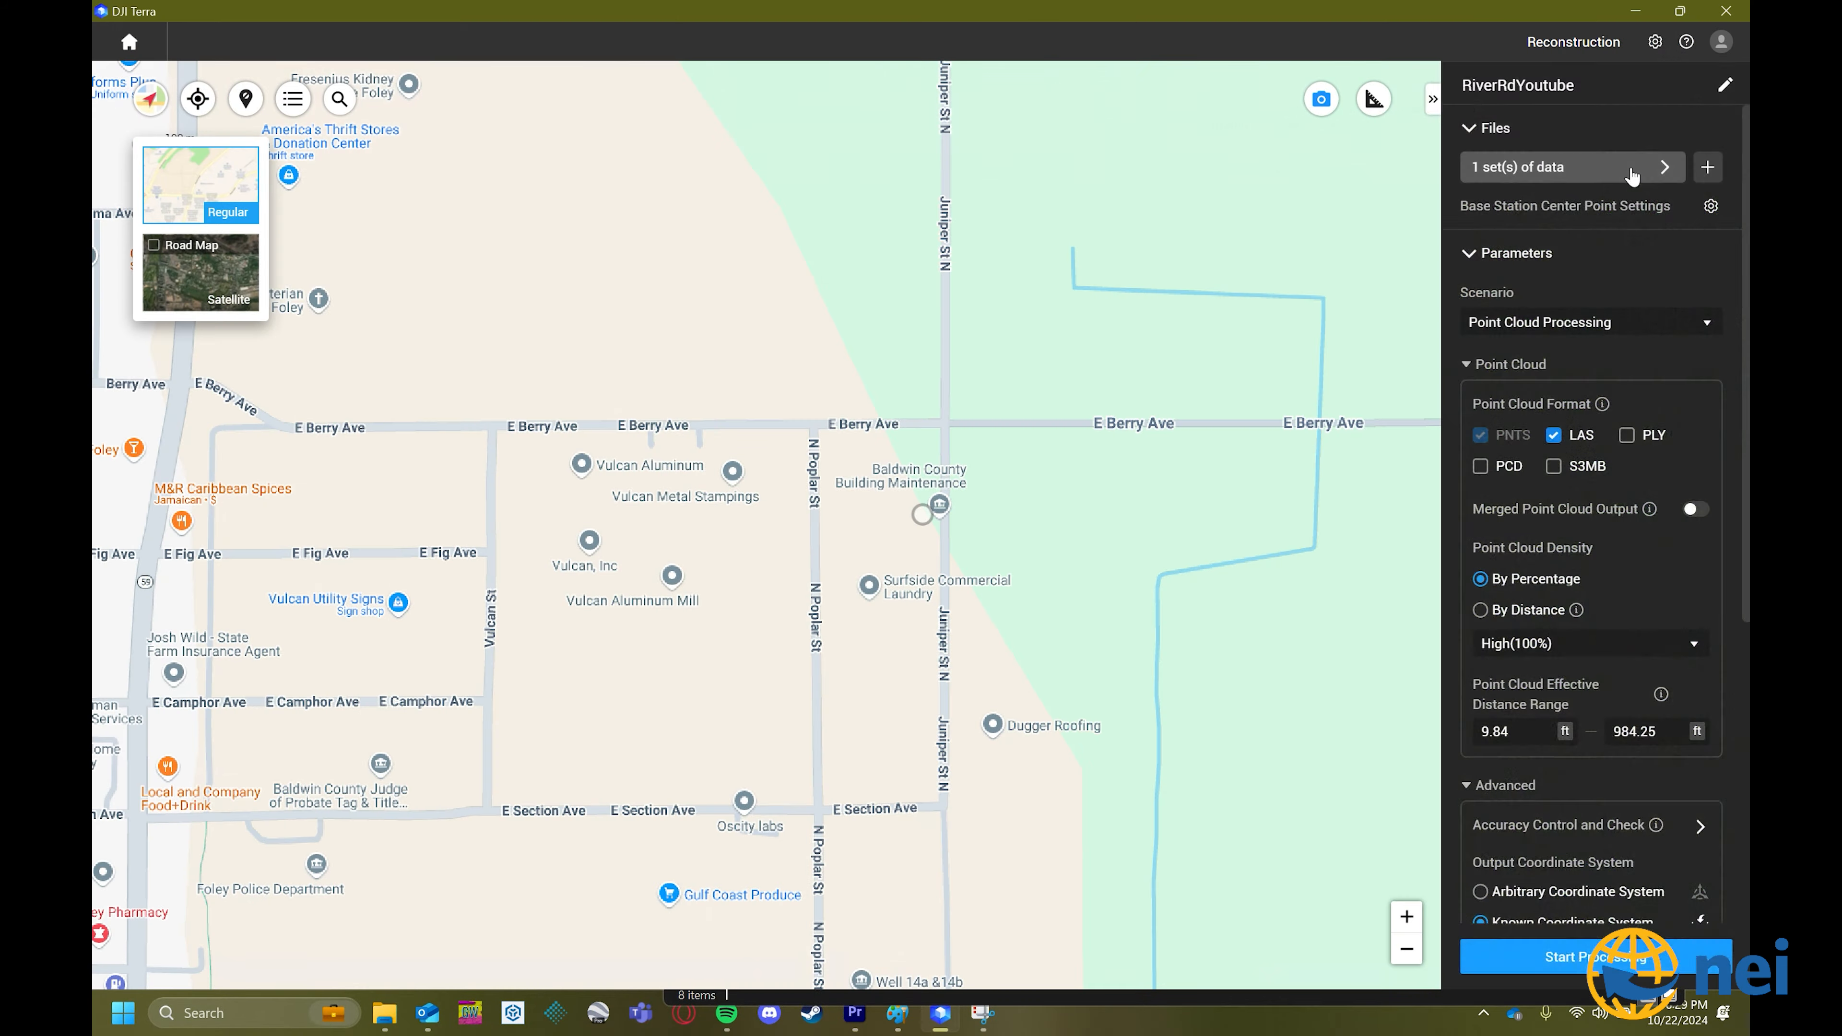
In DJI Terra, review the imported flight data set and the folder picker for adding more data.
left_click(1630, 179)
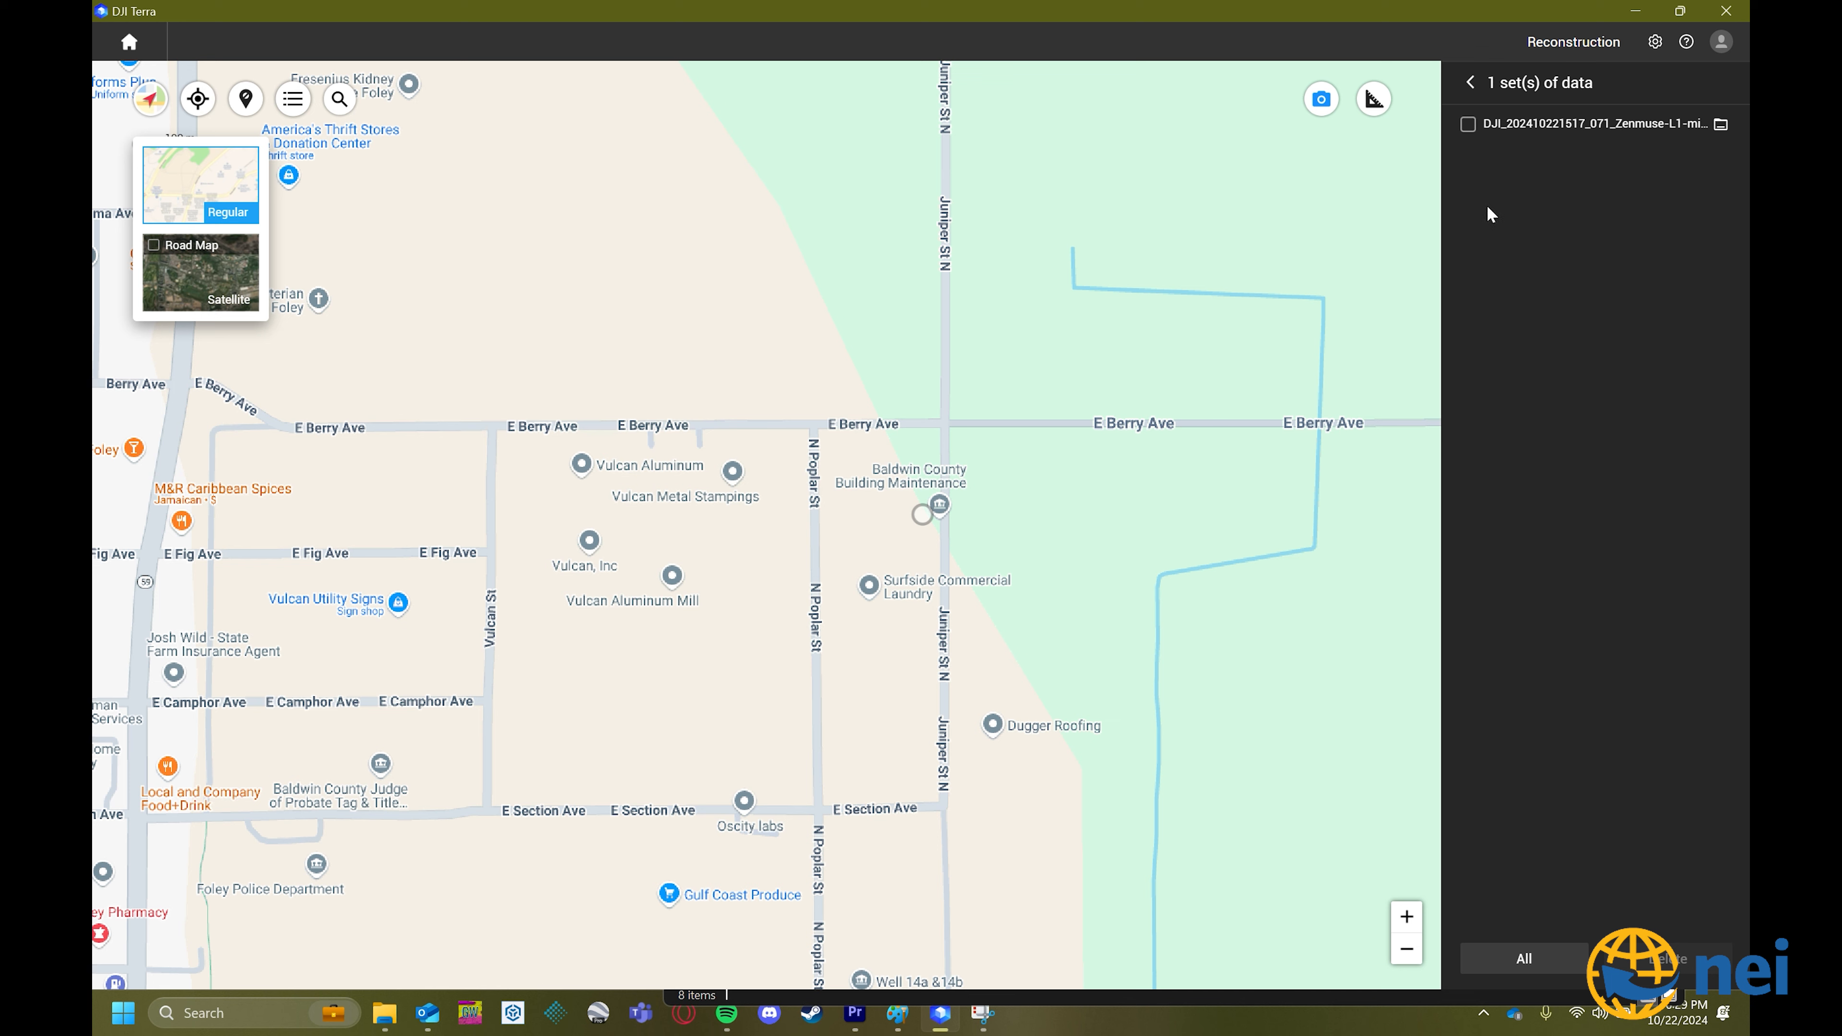
left_click(1474, 79)
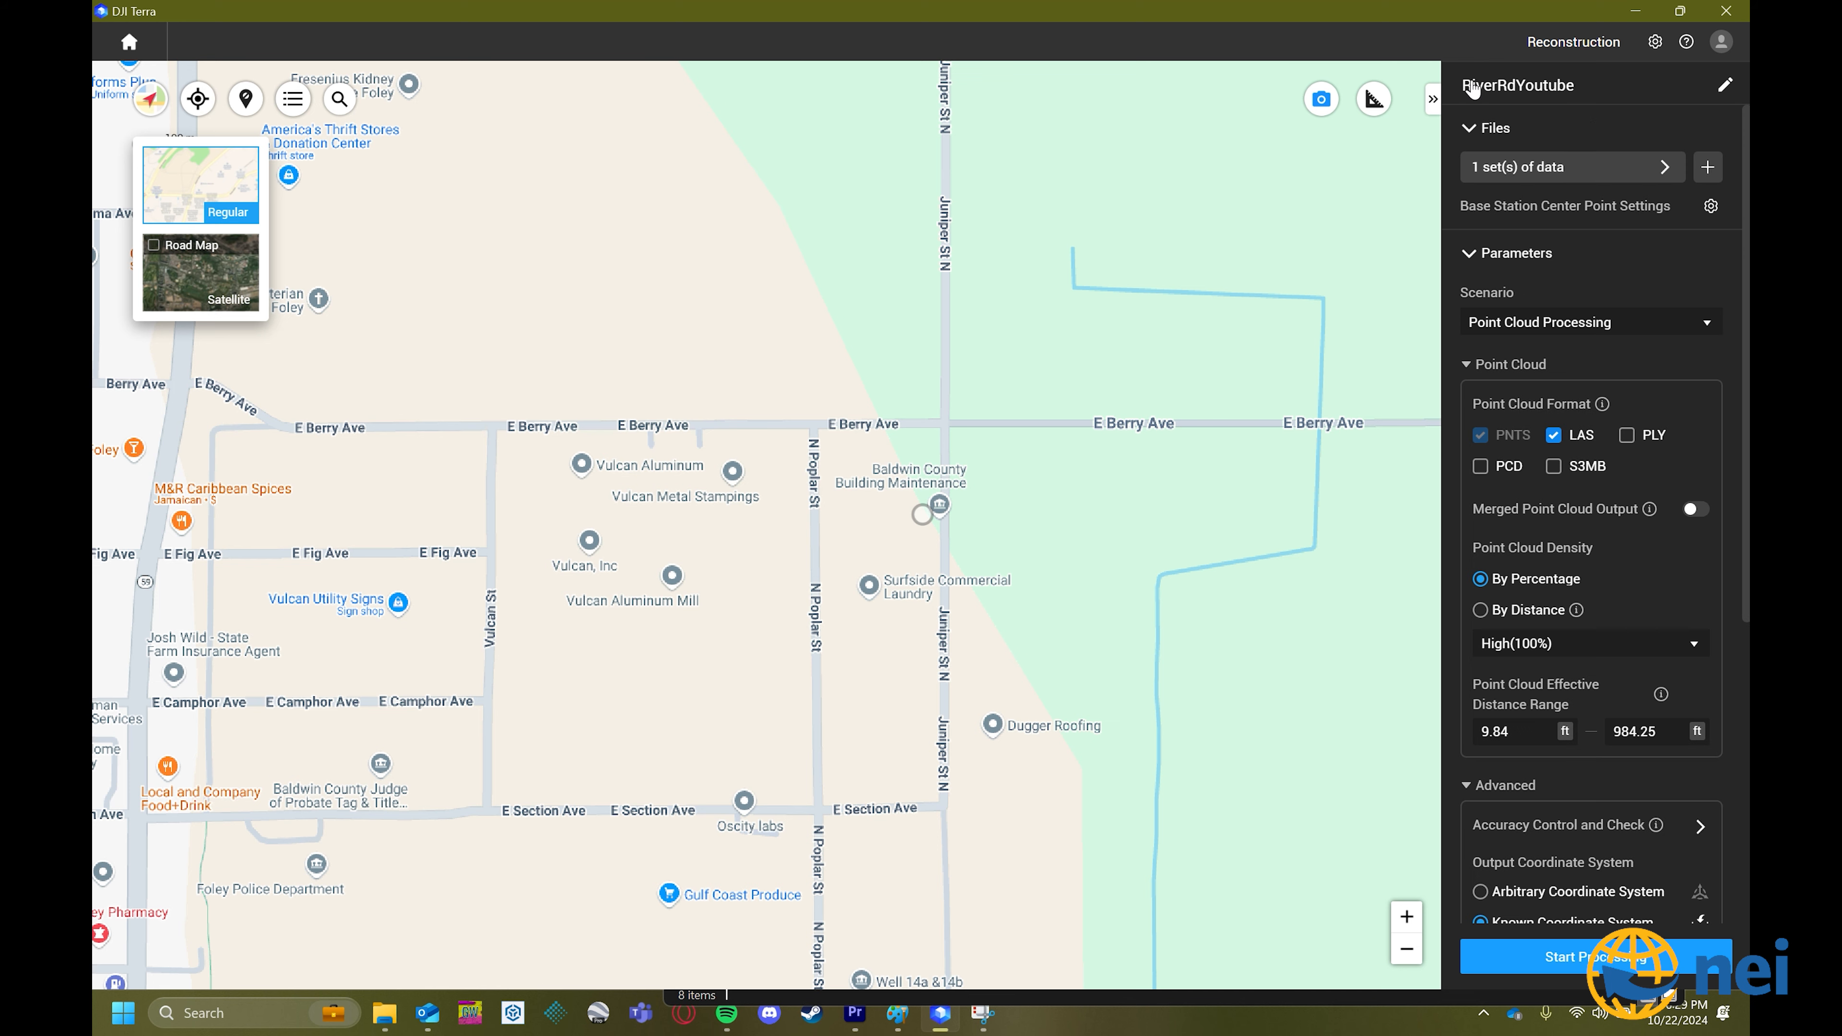
left_click(1705, 174)
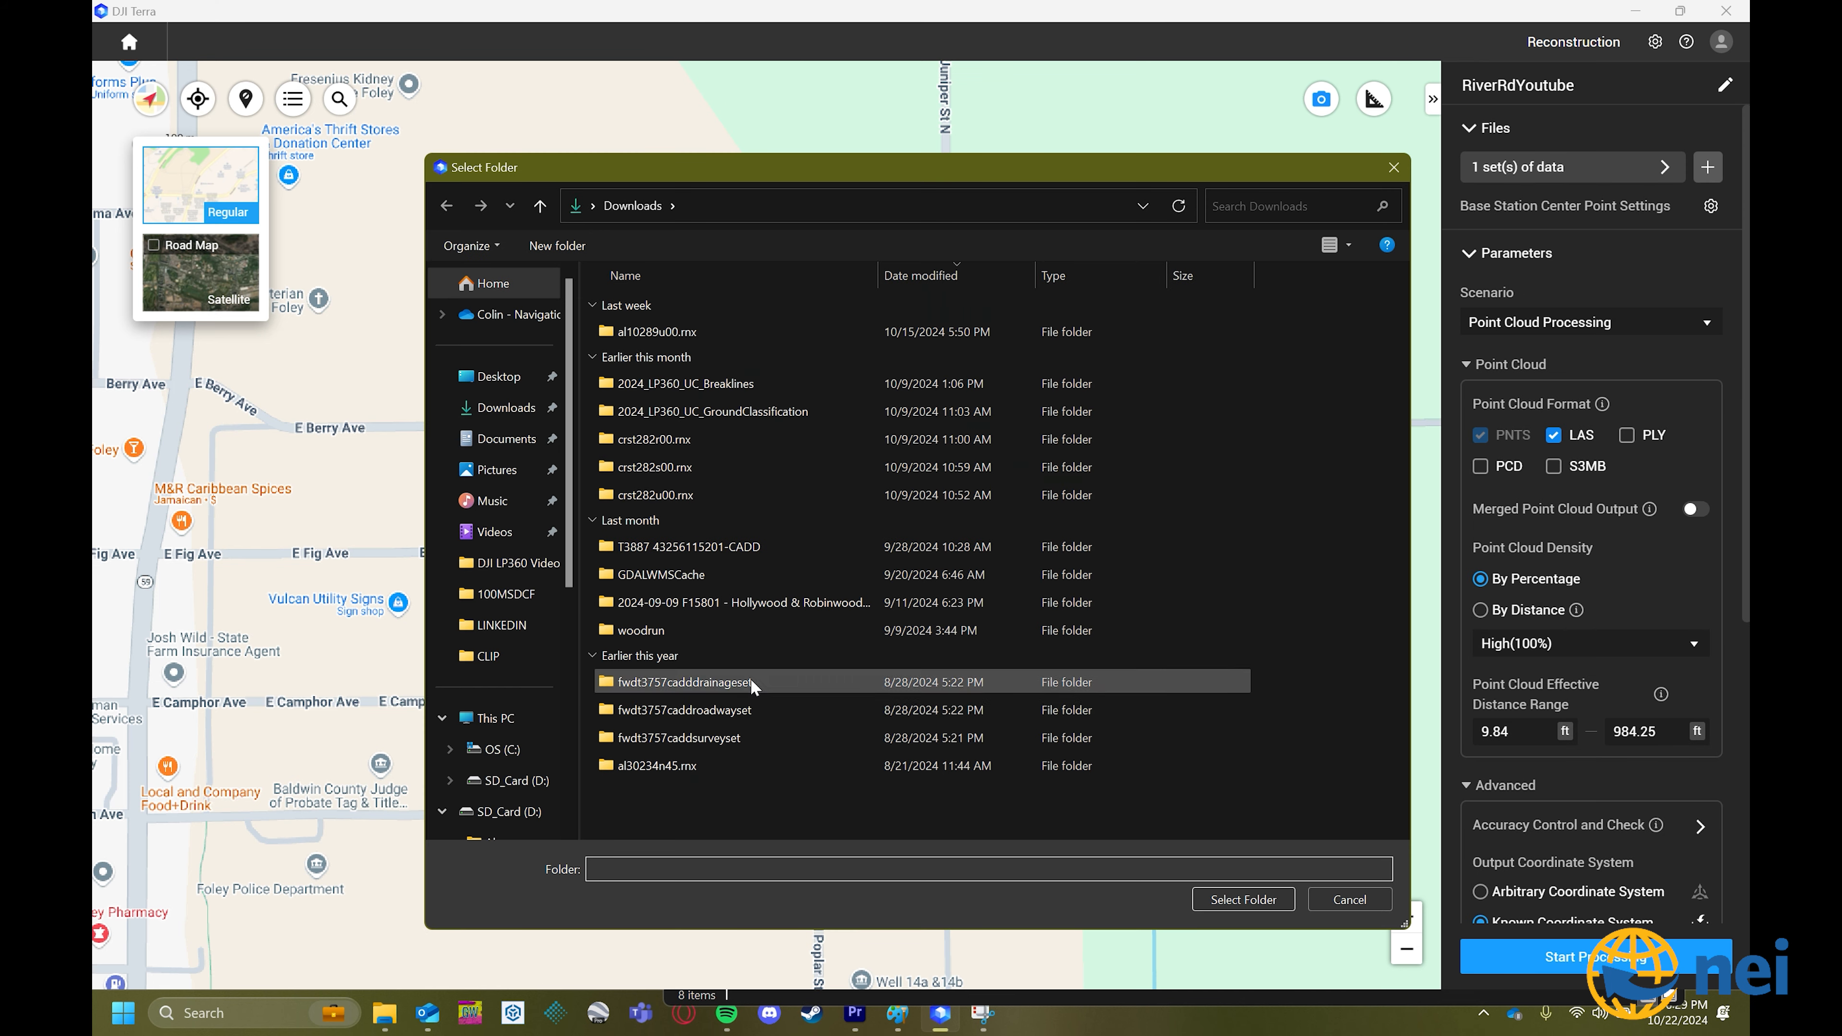
left_click(1379, 177)
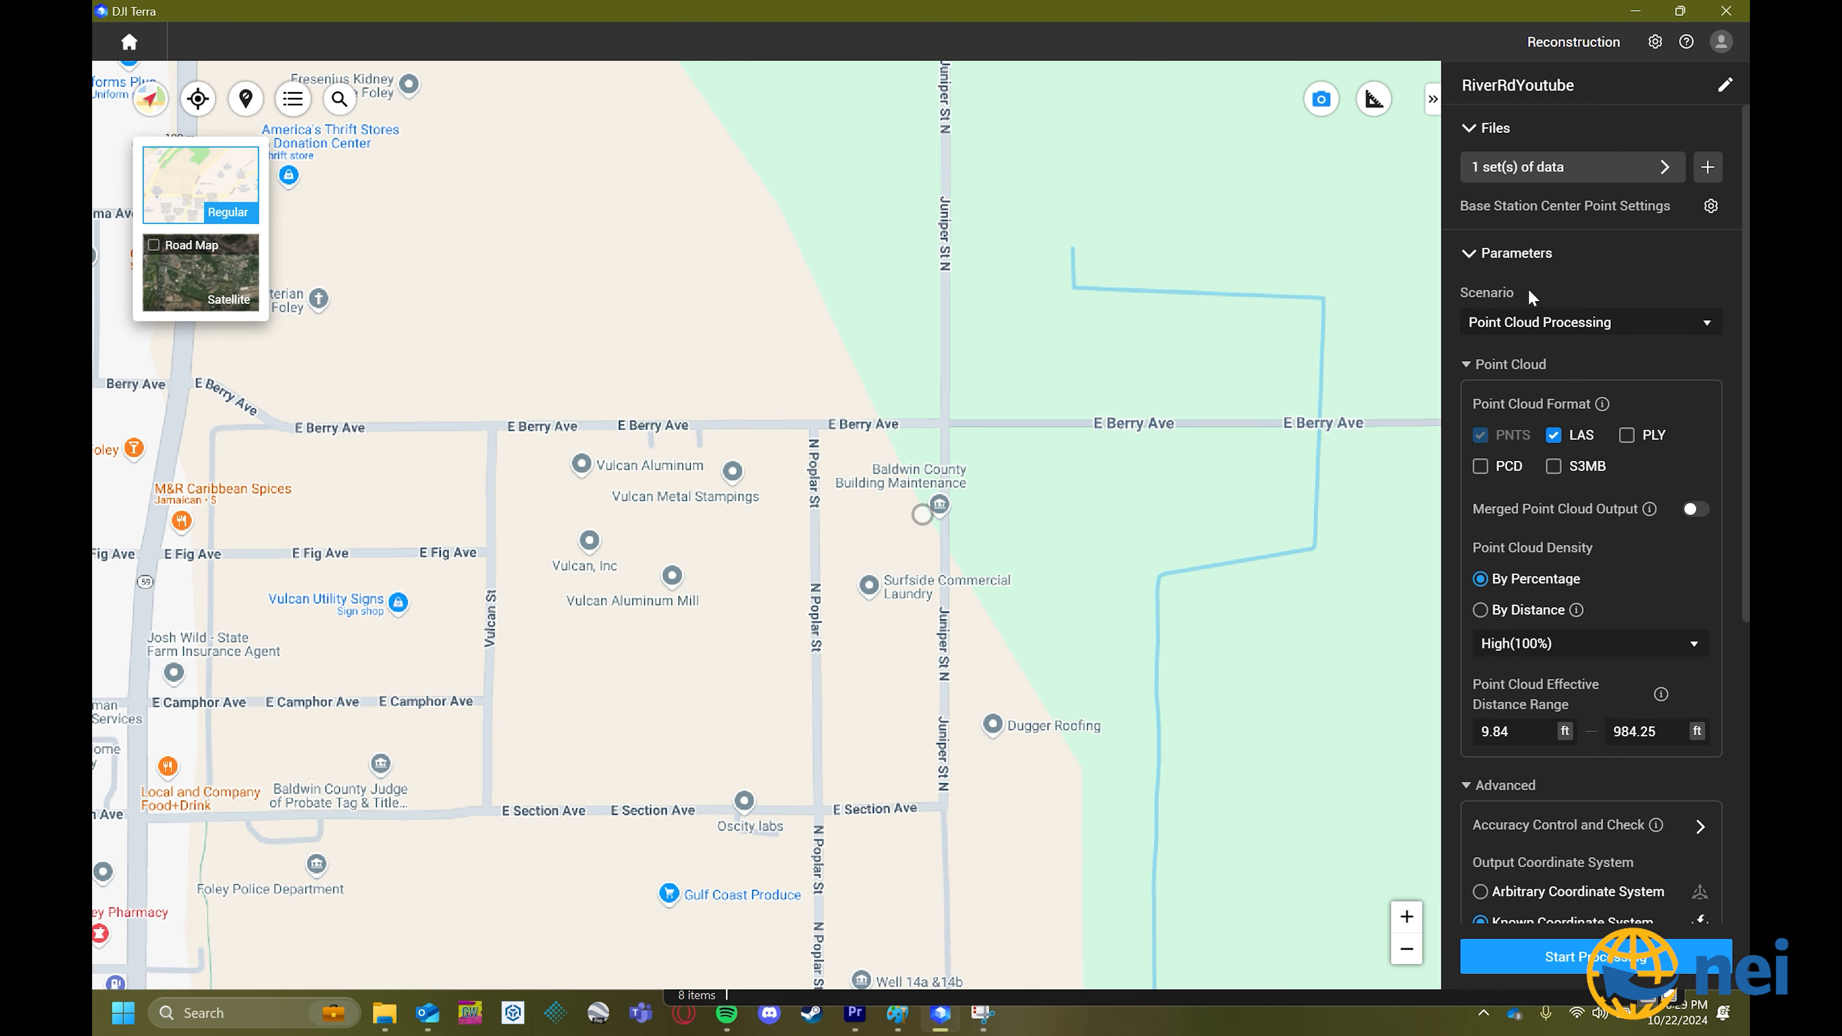
Run the RiverRdYoutube point cloud reconstruction, close the stray file window and acknowledge the completion notice.
scroll(1533, 300, "down", 5)
left_click(1588, 950)
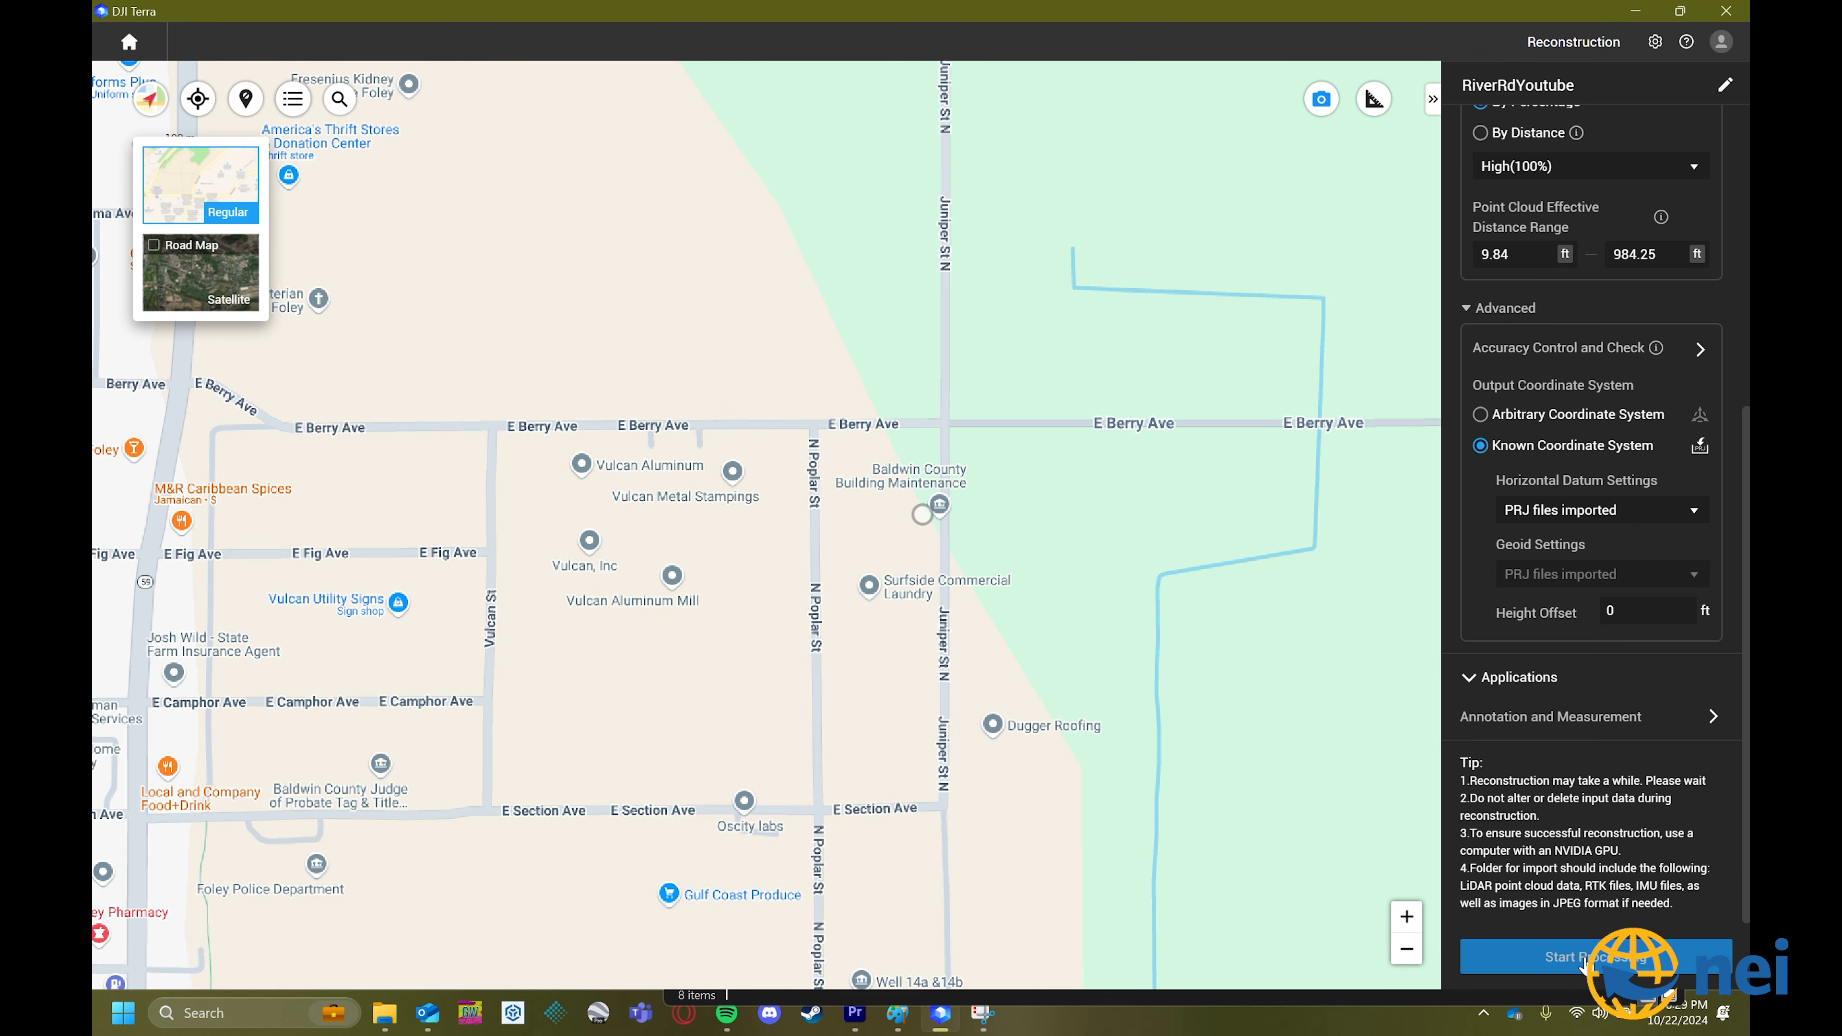
left_click(1140, 705)
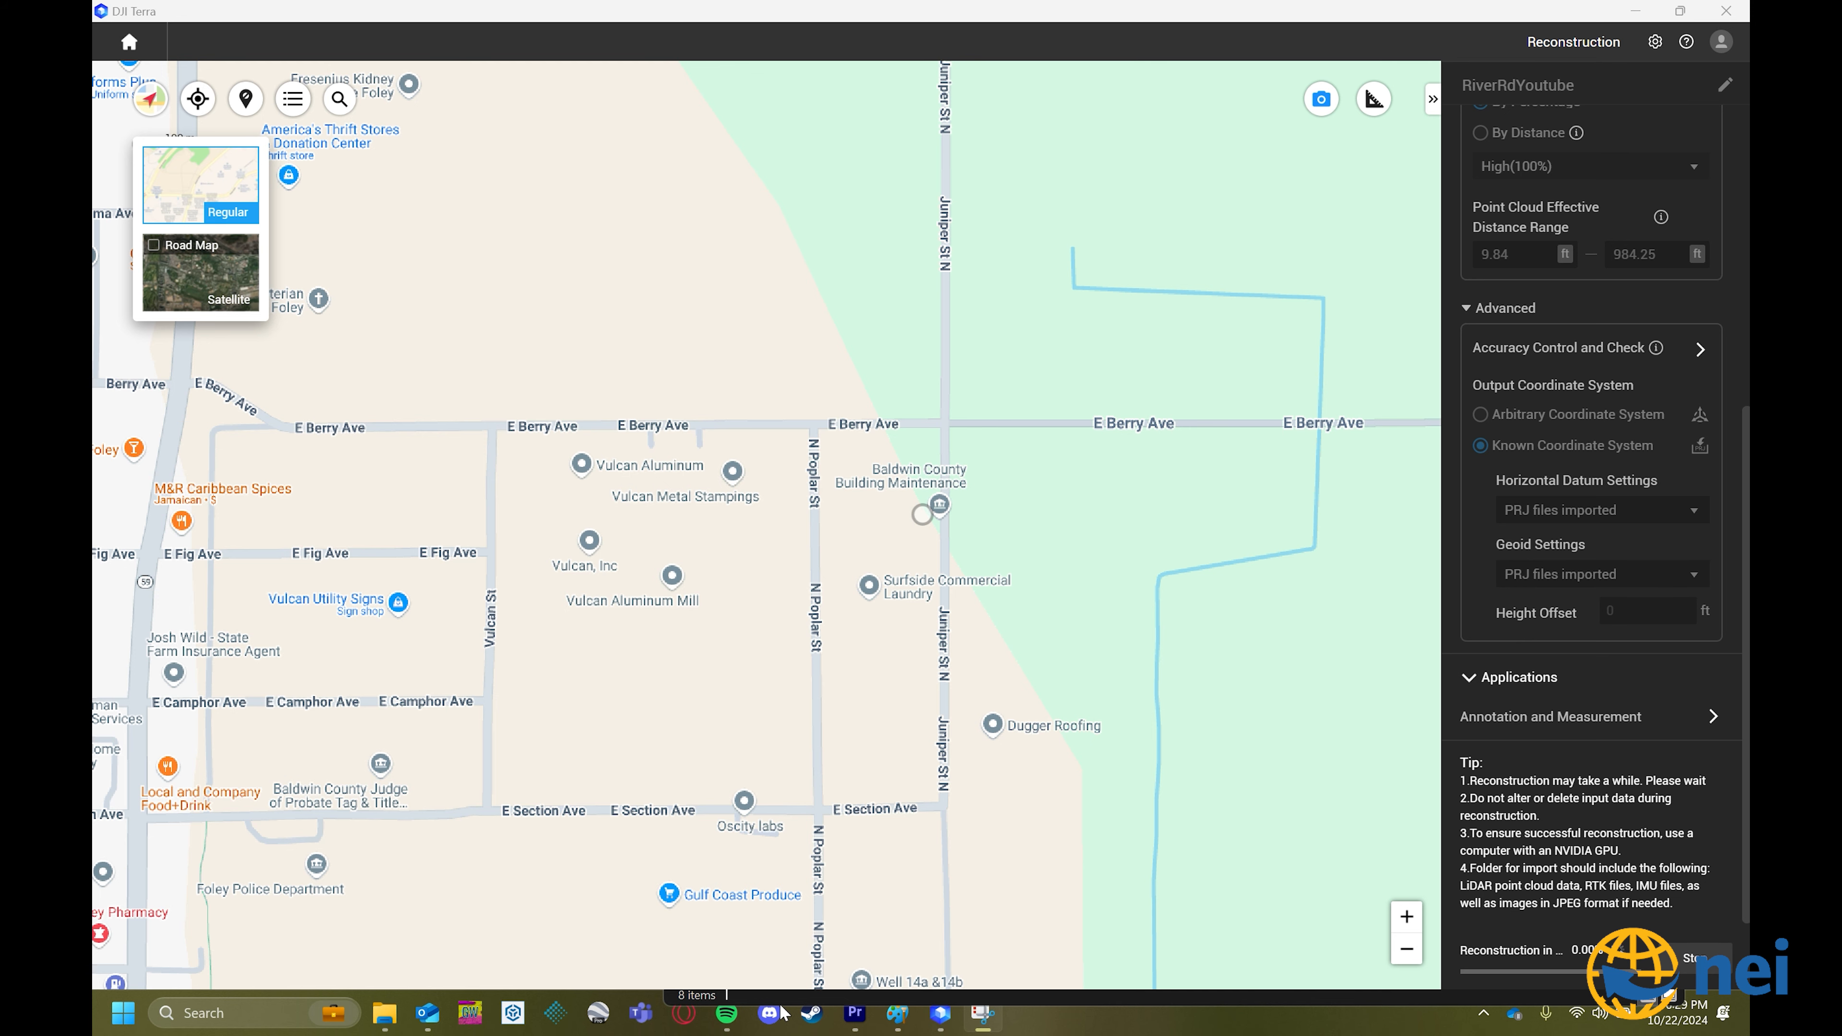
left_click(1046, 1000)
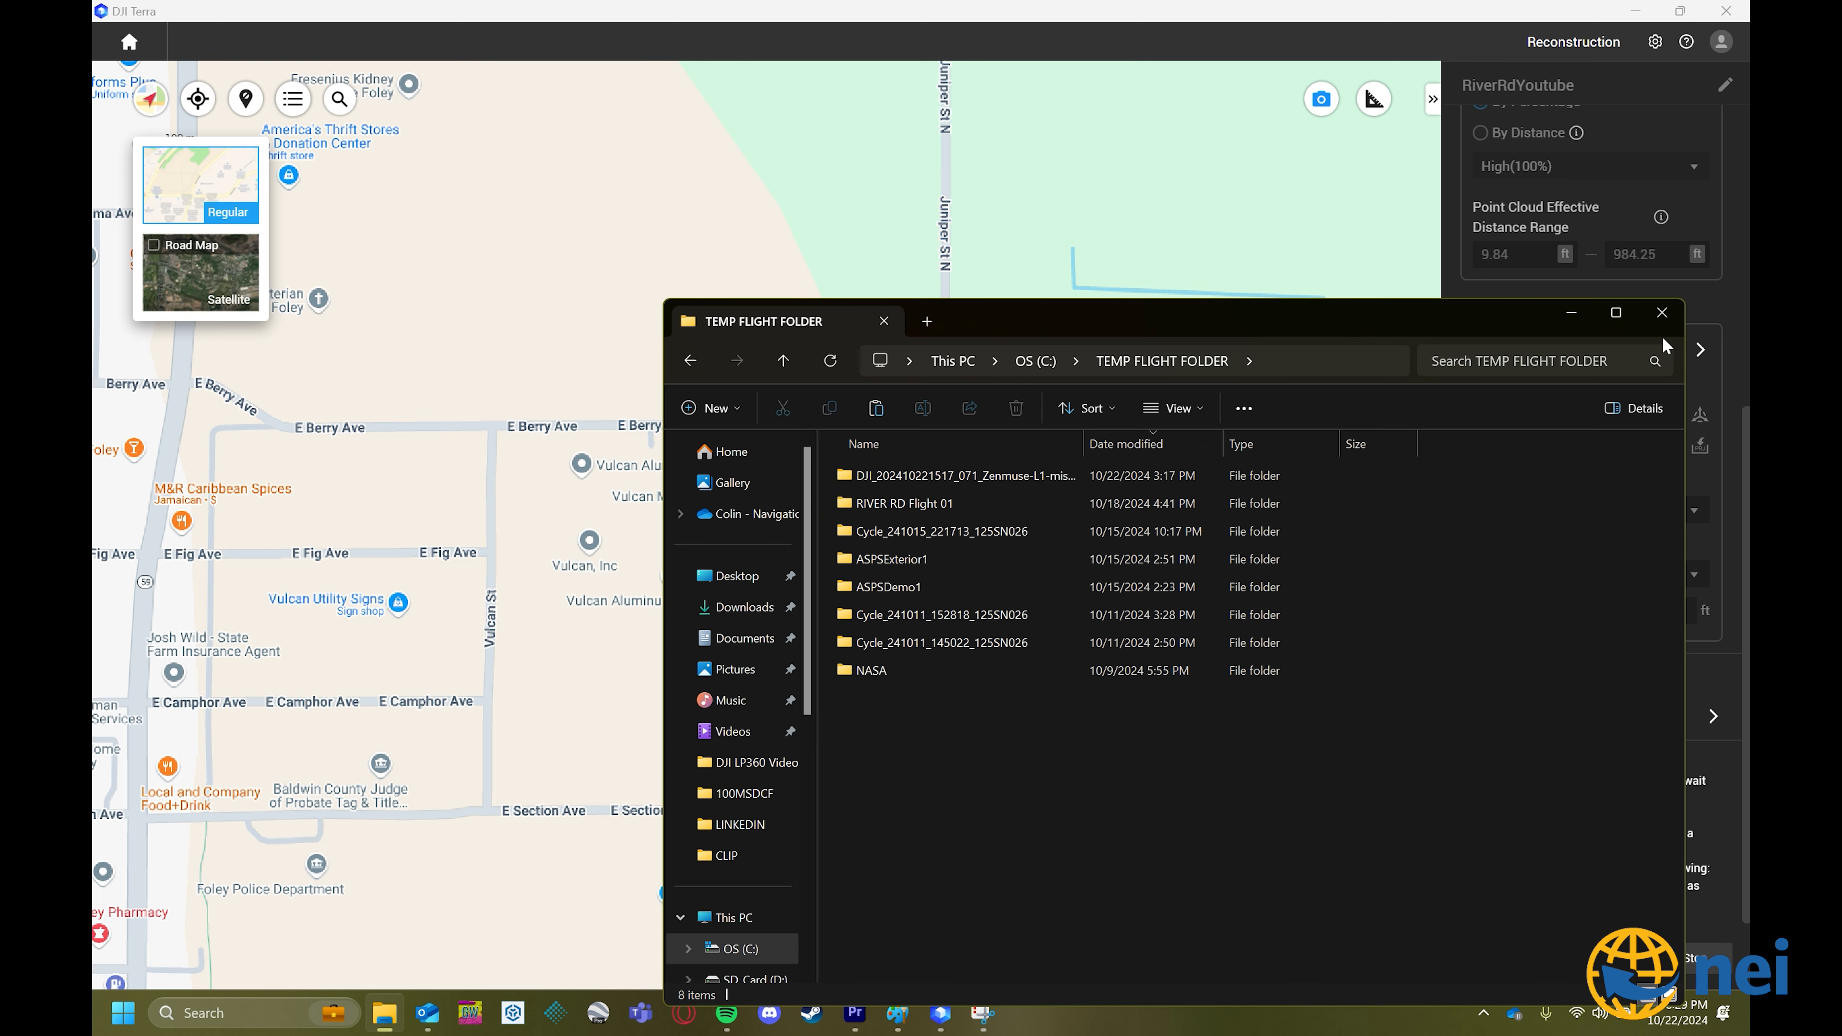
left_click(1661, 313)
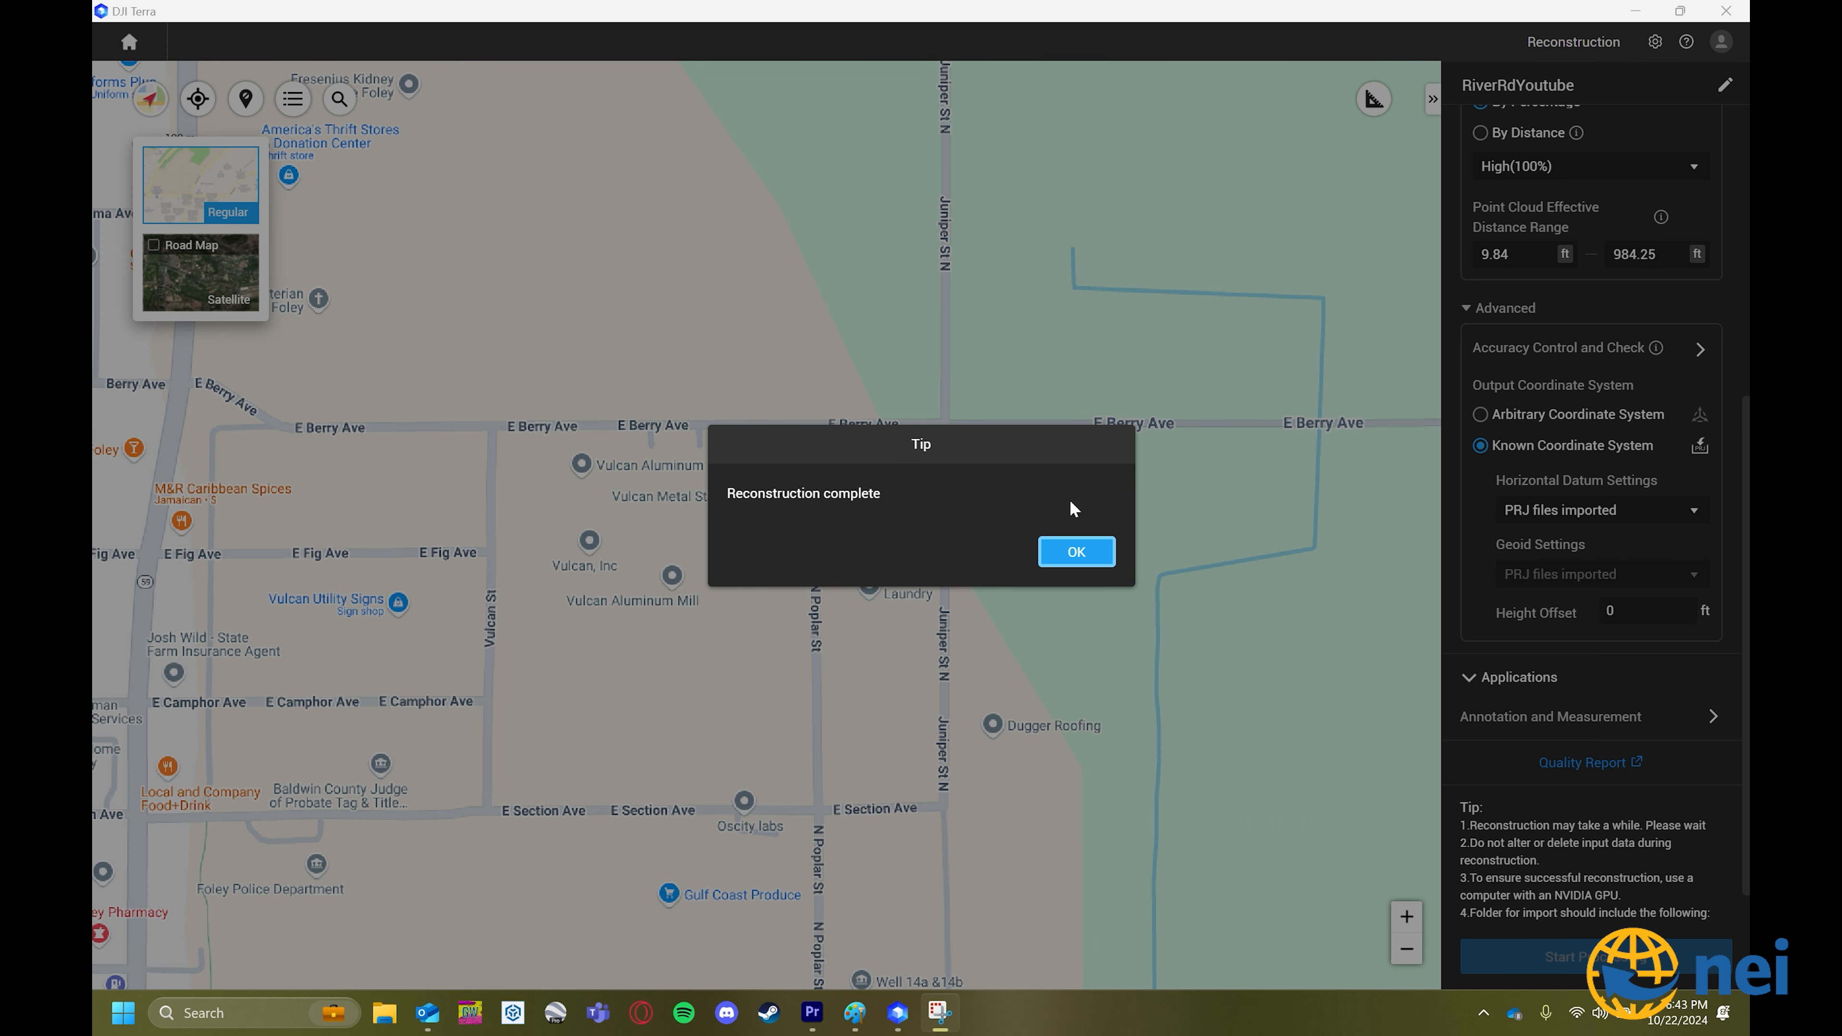
left_click(1067, 550)
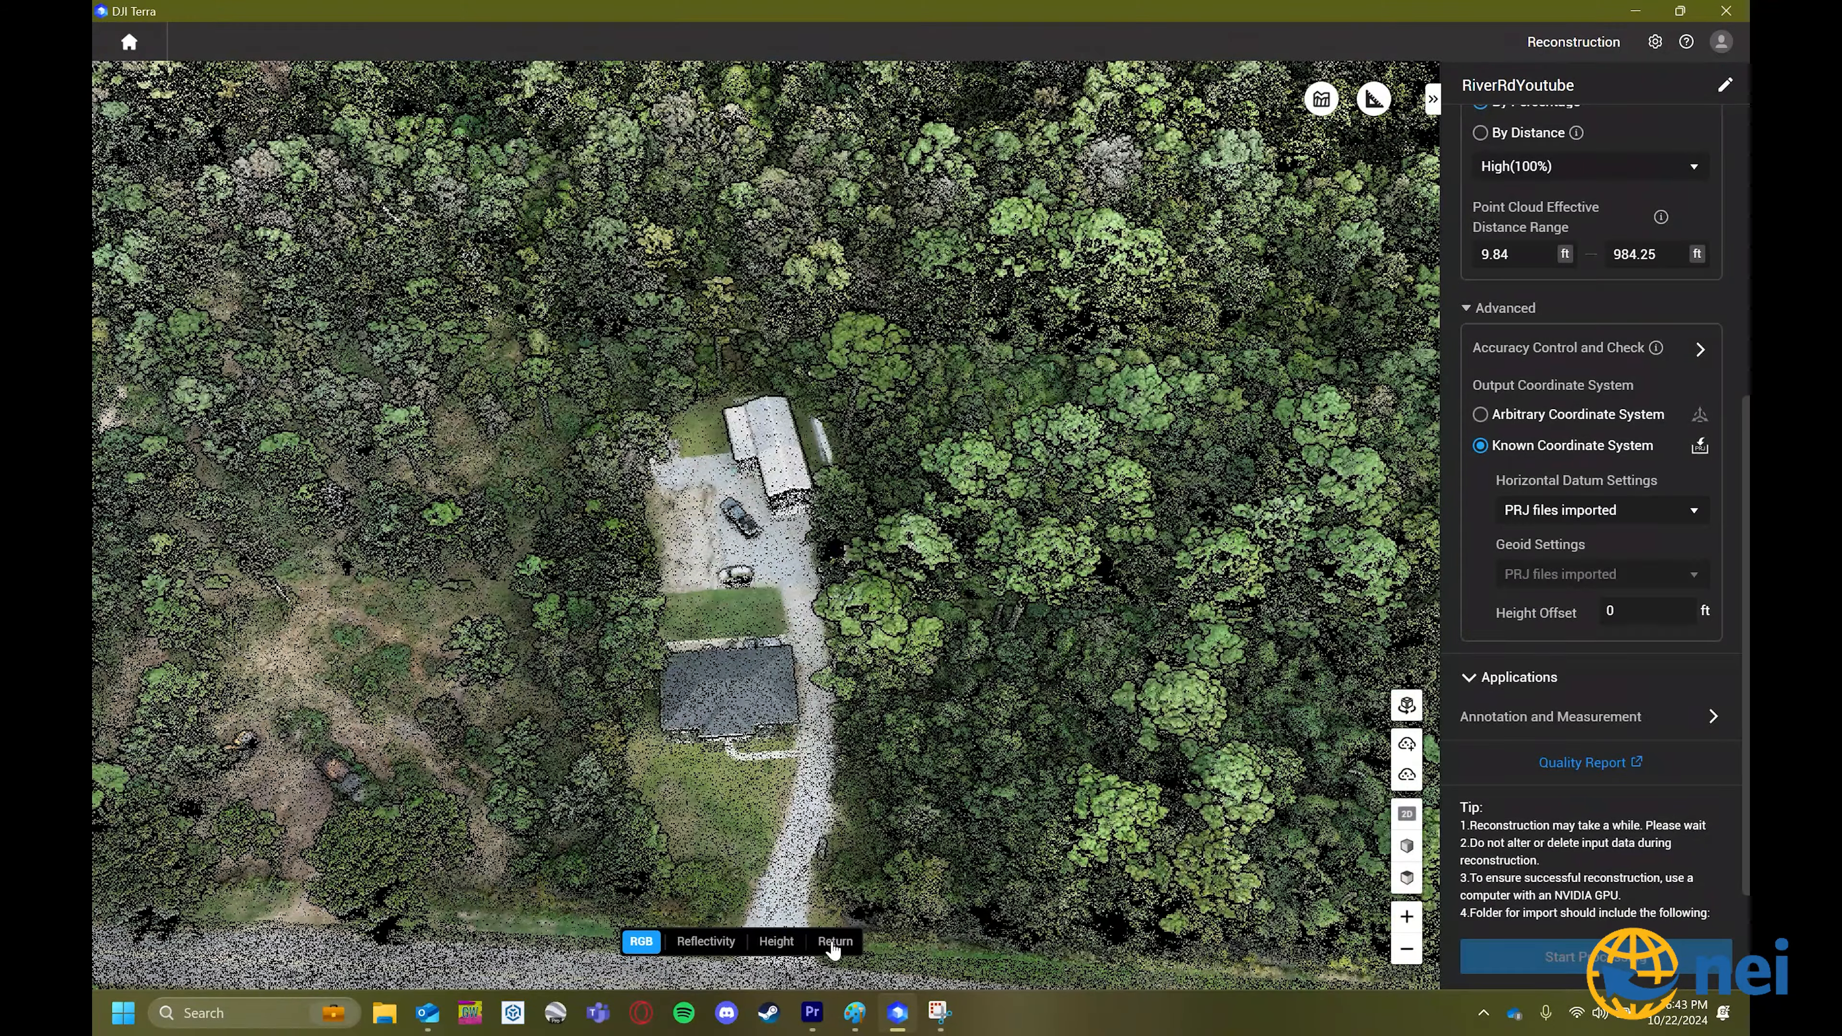
Colour the reconstructed point cloud by height and examine its terrain, trees, buildings and overall coverage.
left_click(772, 946)
middle_click_drag(781, 590, 980, 538)
left_click_drag(980, 538, 909, 486)
left_click_drag(914, 834, 1149, 742)
left_click_drag(761, 450, 1232, 558)
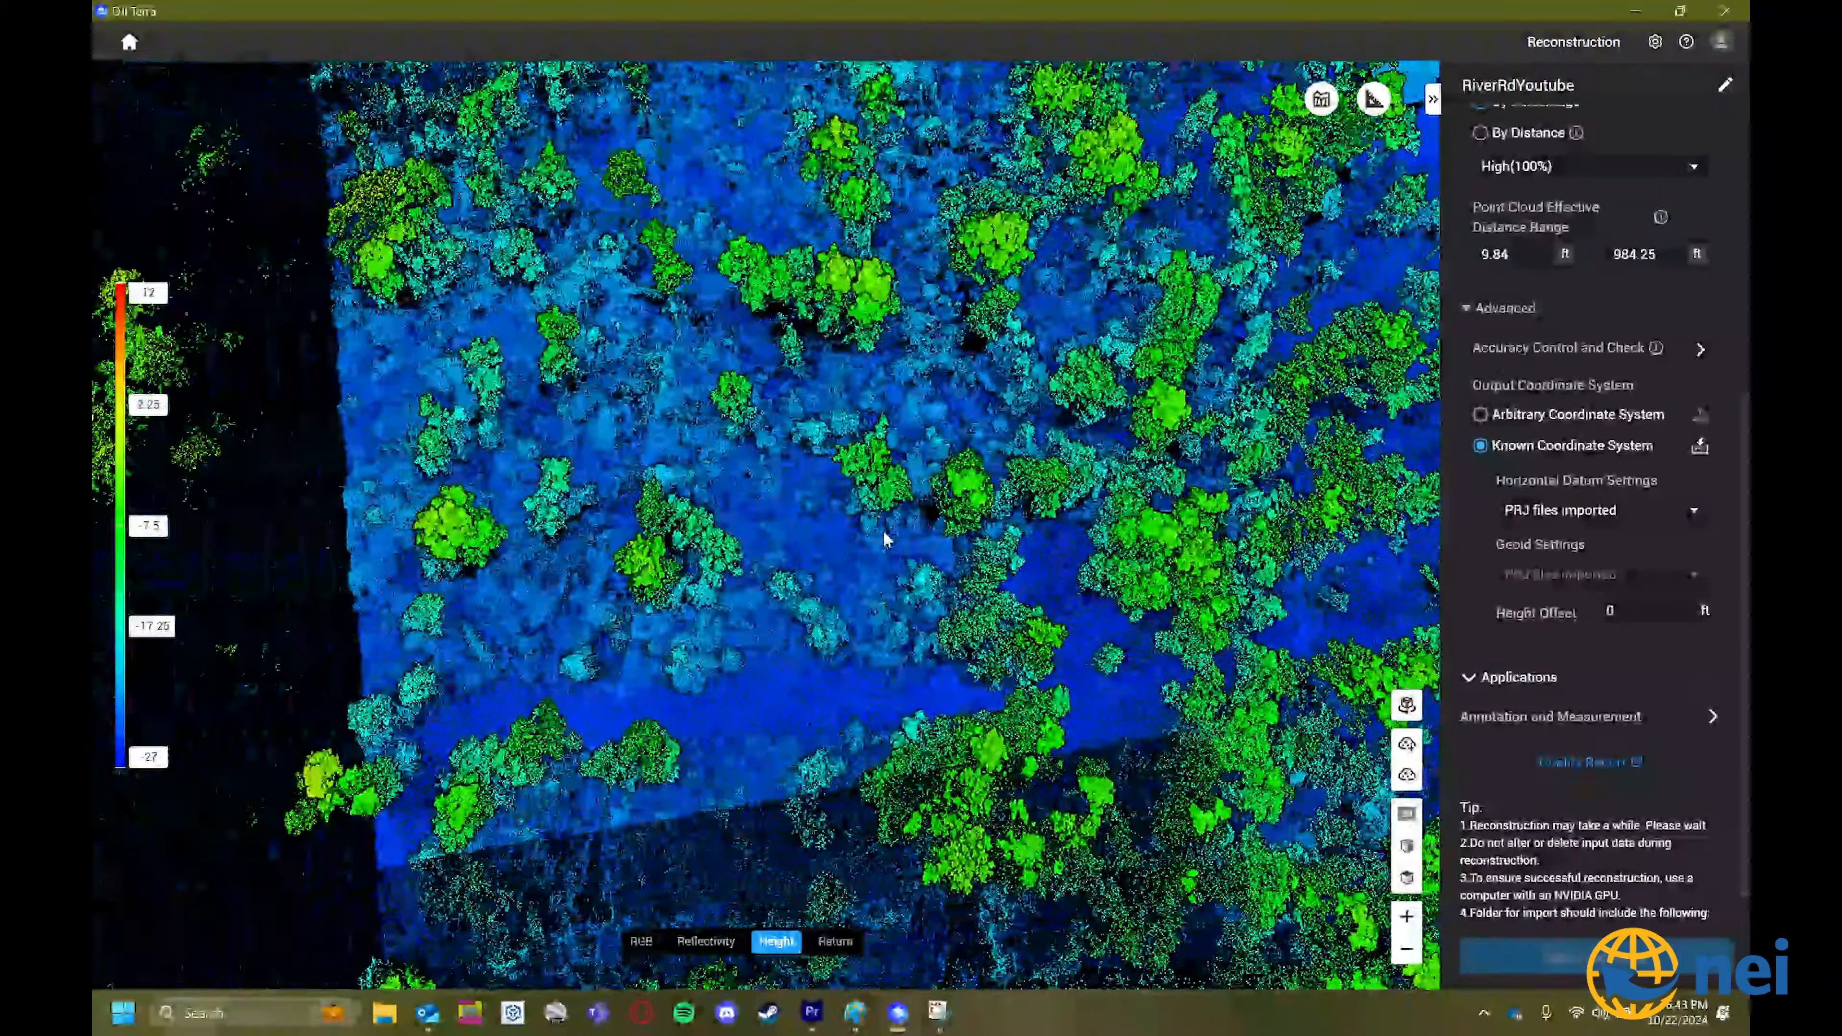
scroll(986, 522, "down", 4)
left_click_drag(1004, 501, 788, 624)
scroll(788, 624, "up", 3)
left_click_drag(545, 214, 699, 378)
scroll(966, 735, "down", 1)
scroll(714, 539, "down", 3)
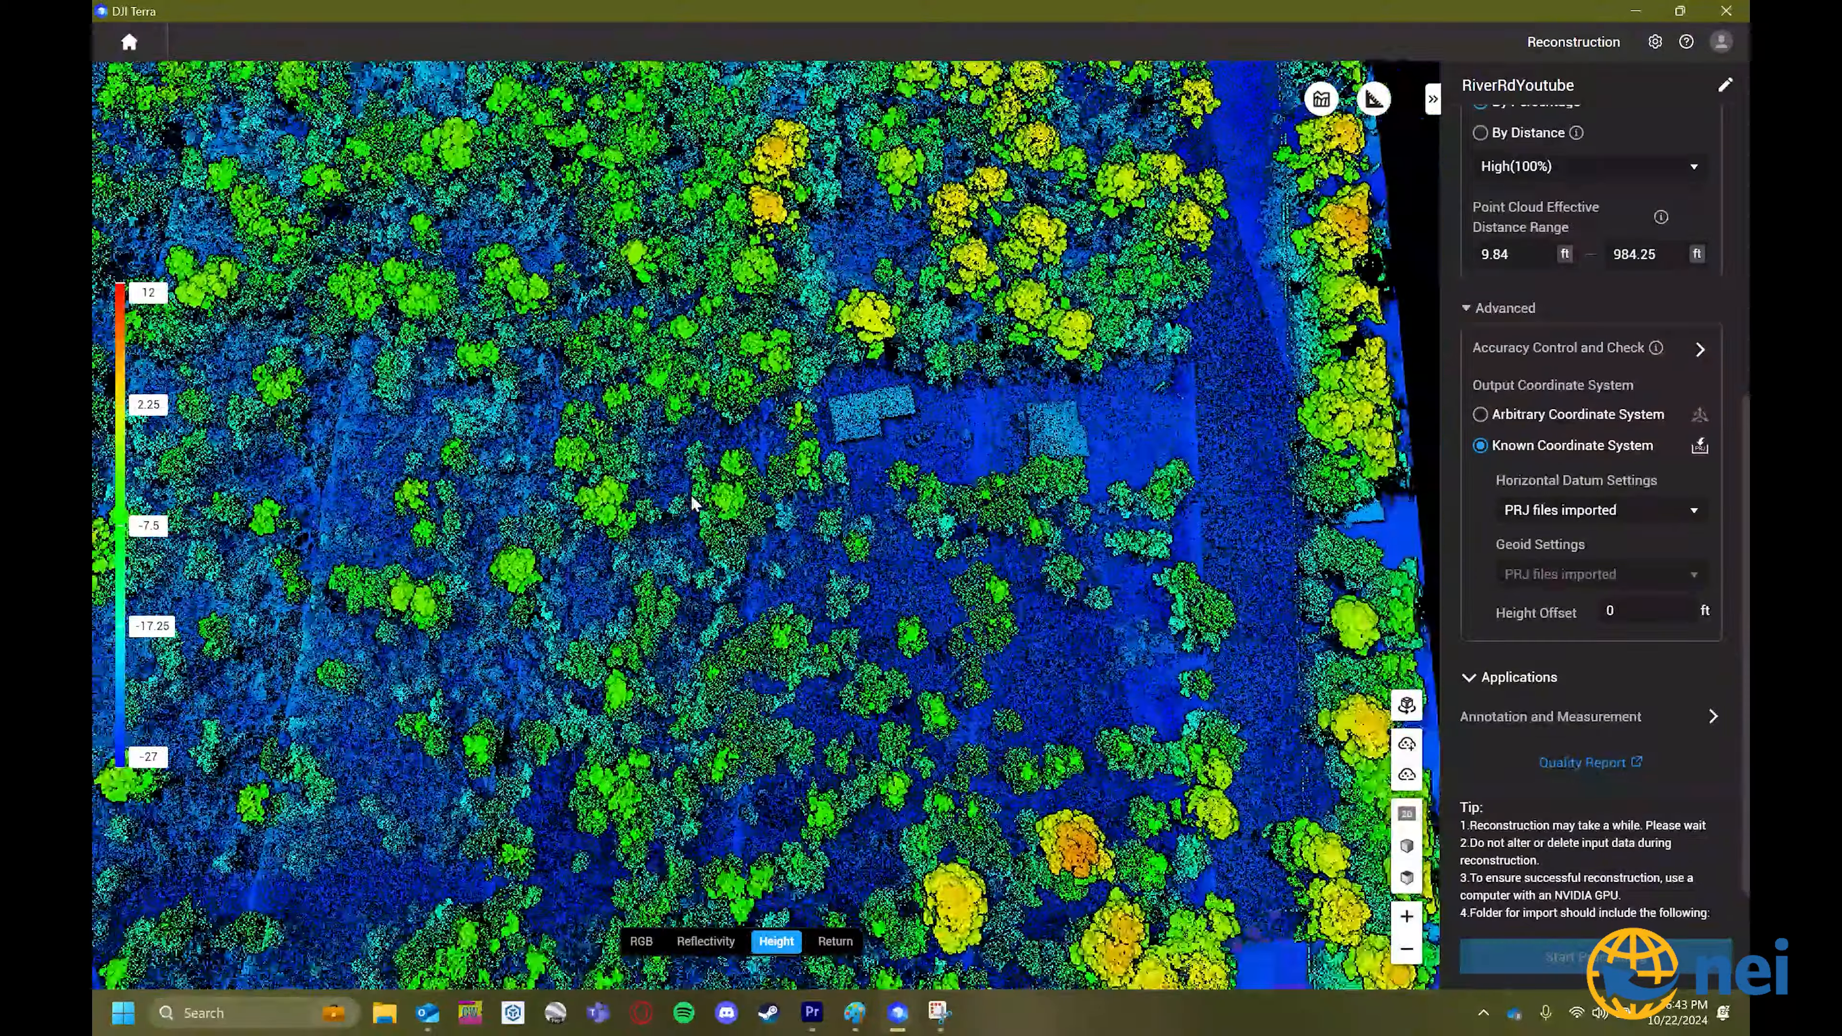
left_click_drag(683, 658, 894, 581)
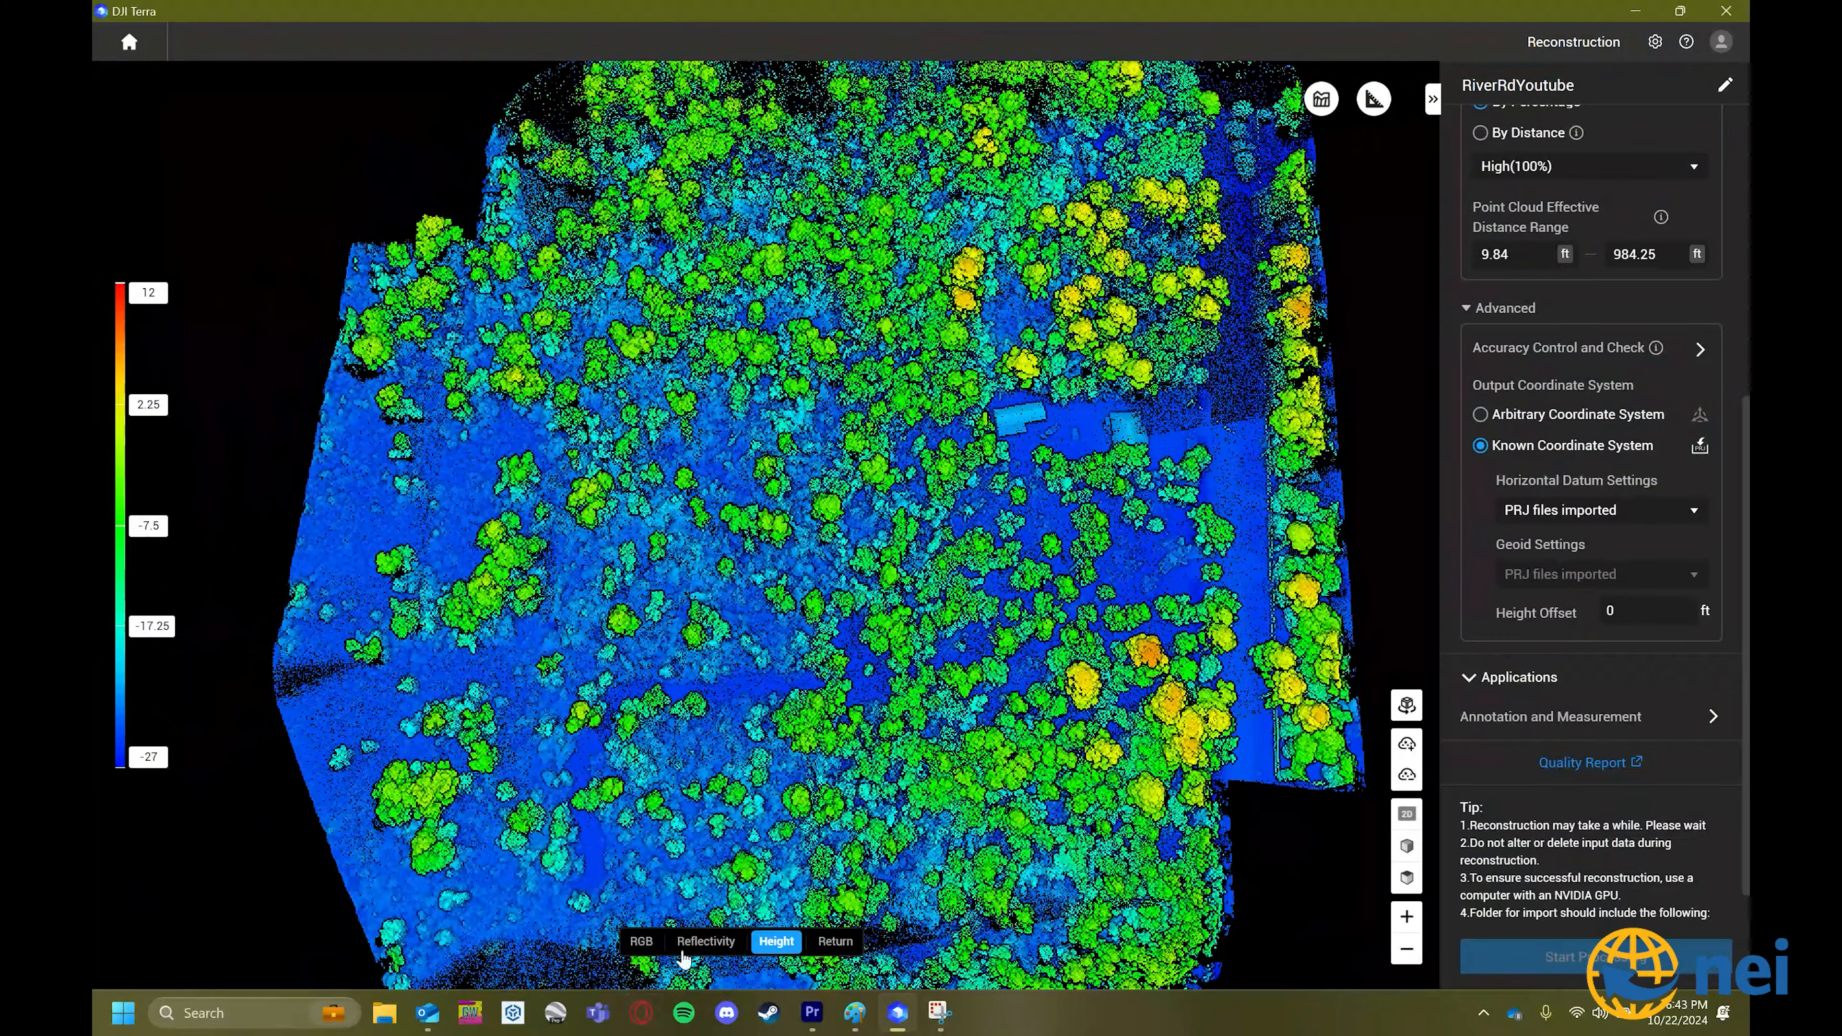
Close DJI Terra, launch LP360, and start importing raw missions into a new project.
left_click(1727, 11)
left_click(1101, 554)
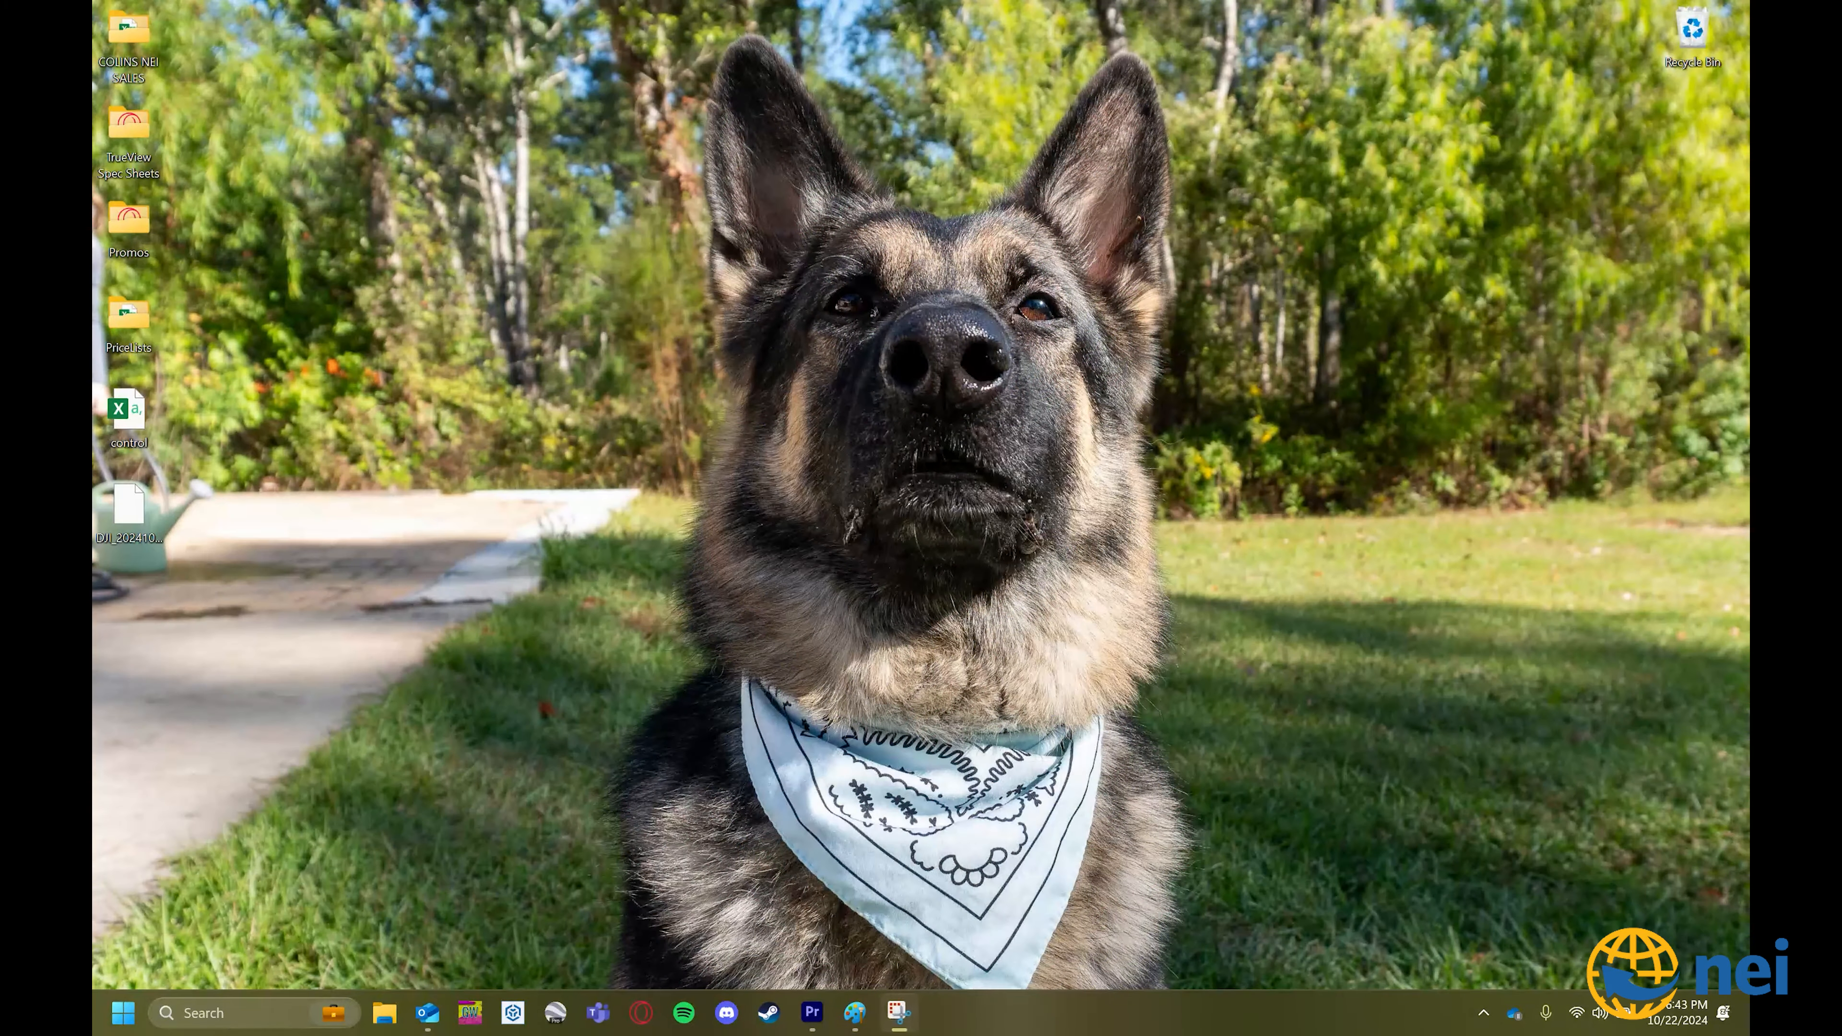
left_click(210, 1013)
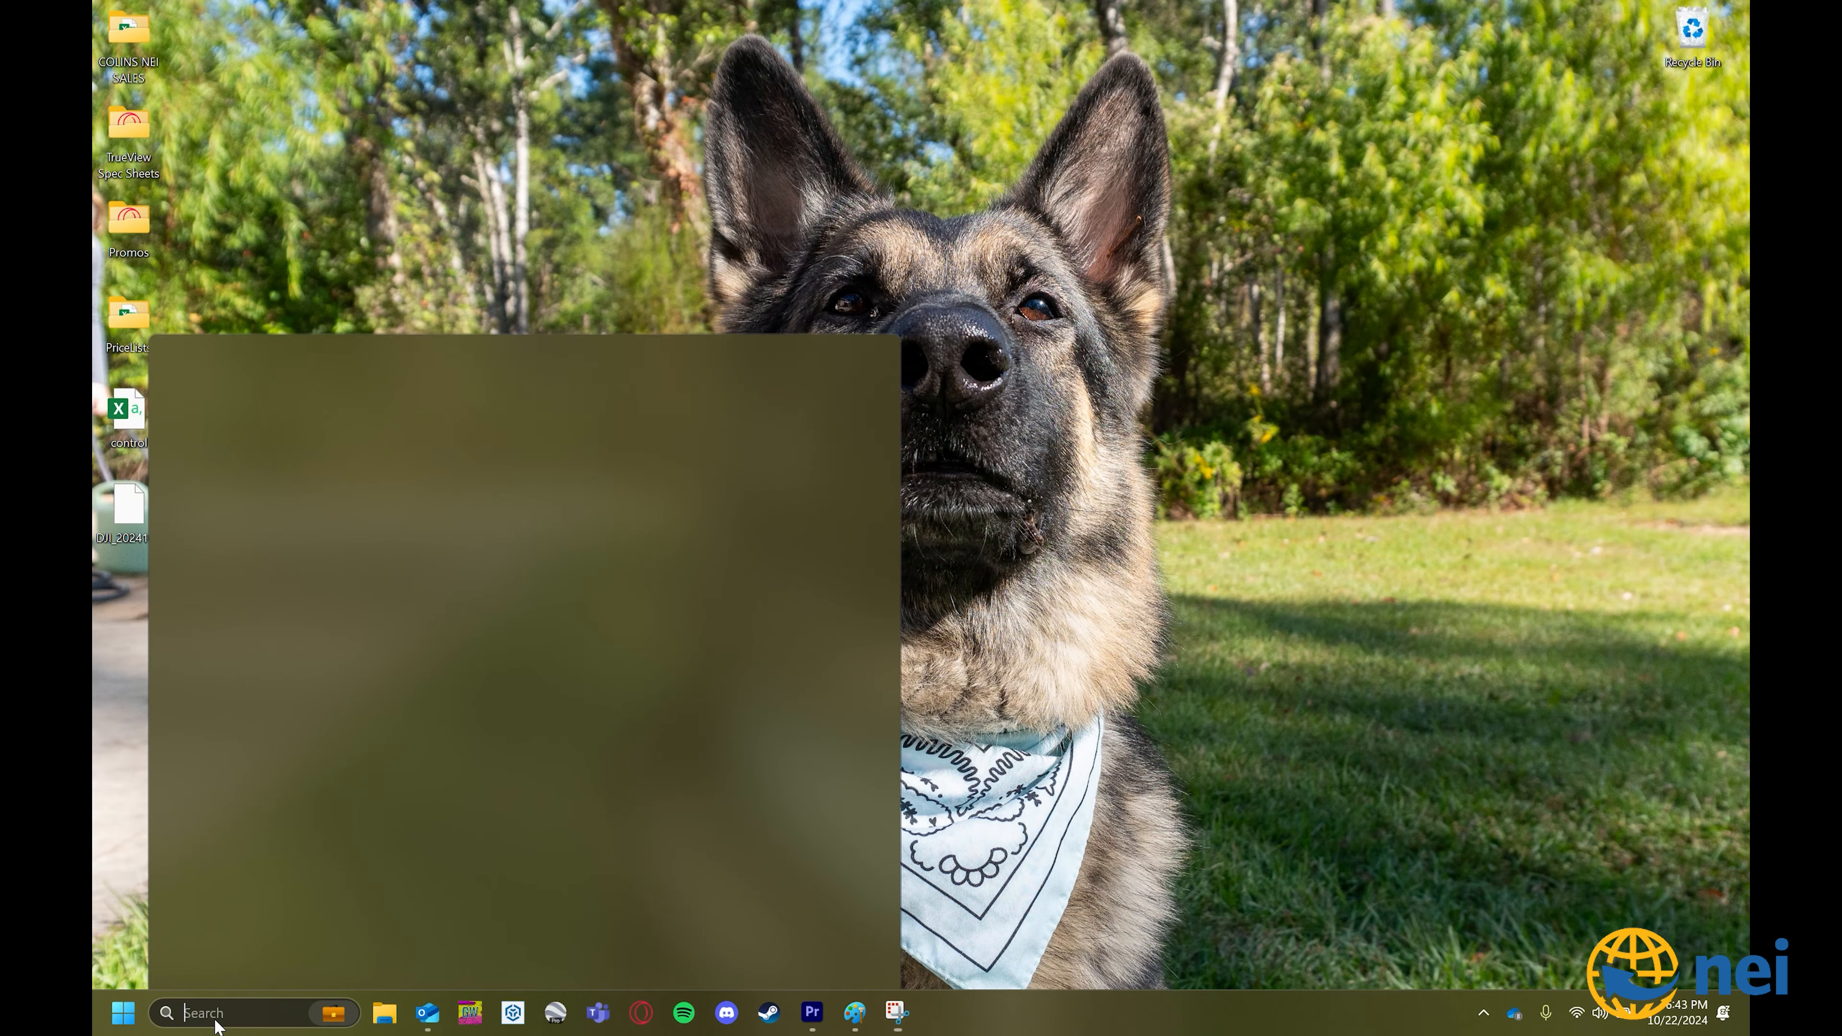
left_click(321, 444)
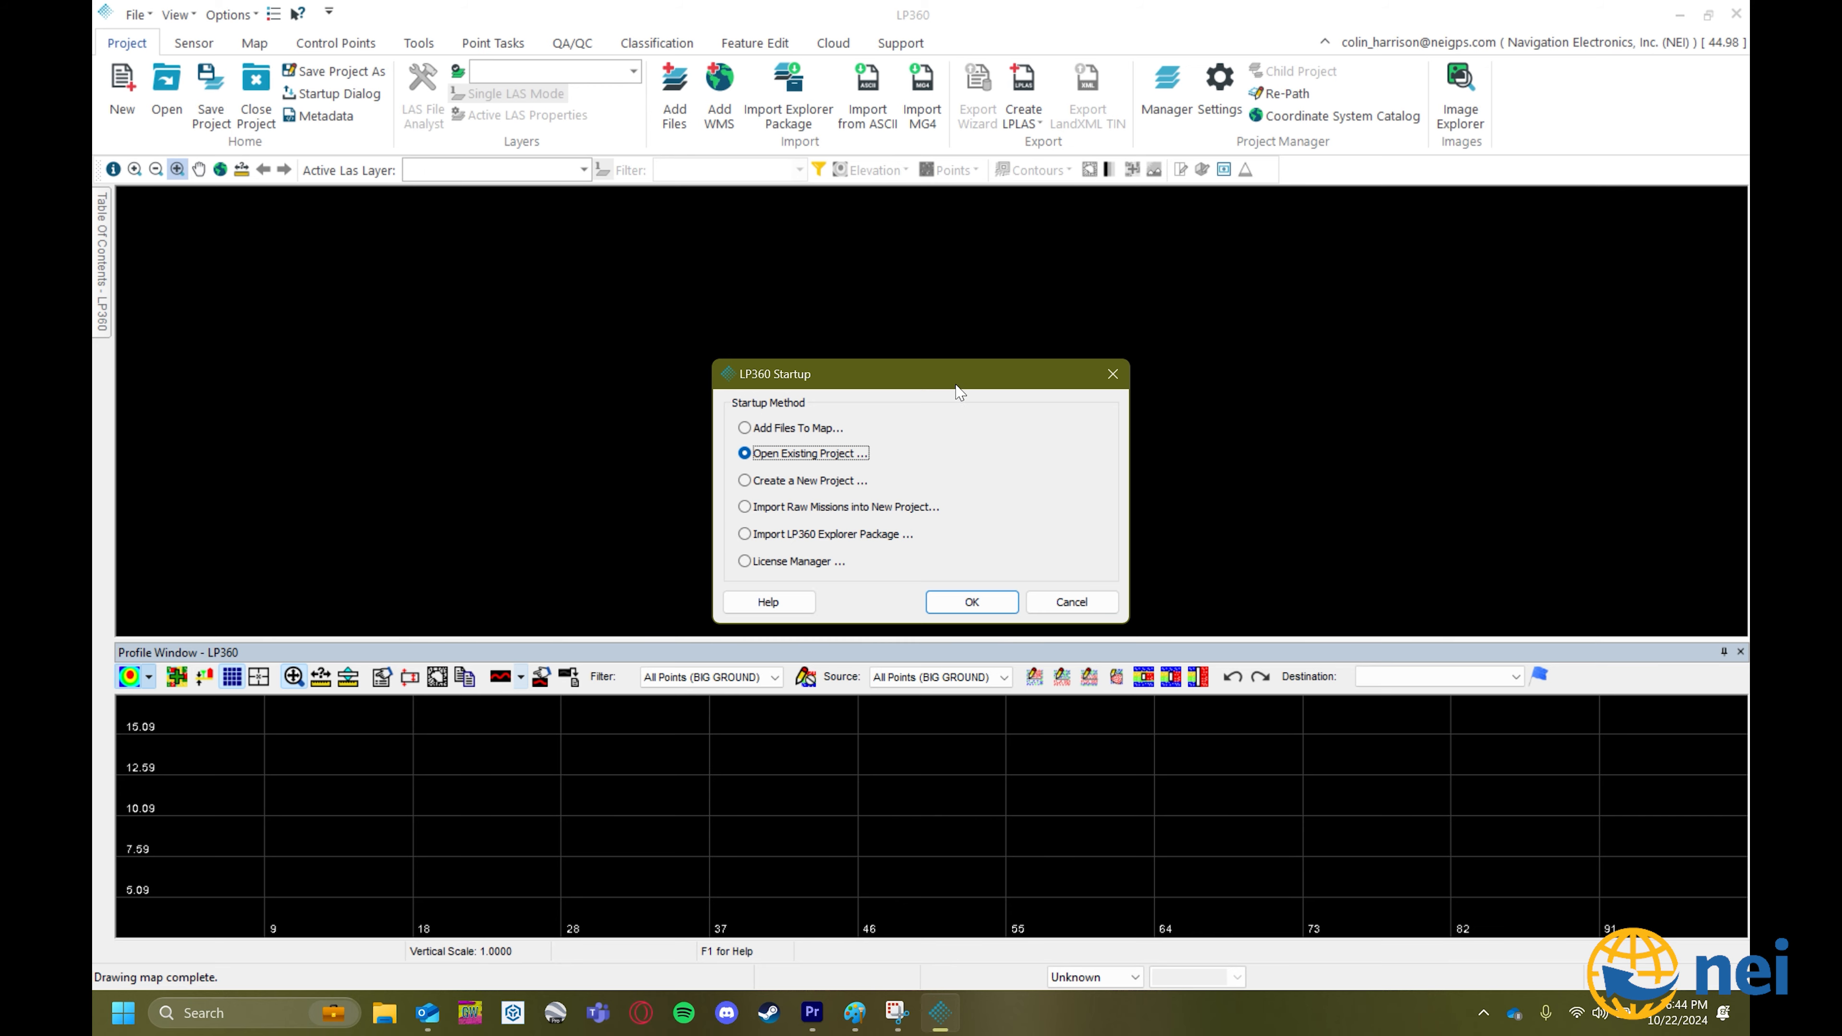
left_click(865, 494)
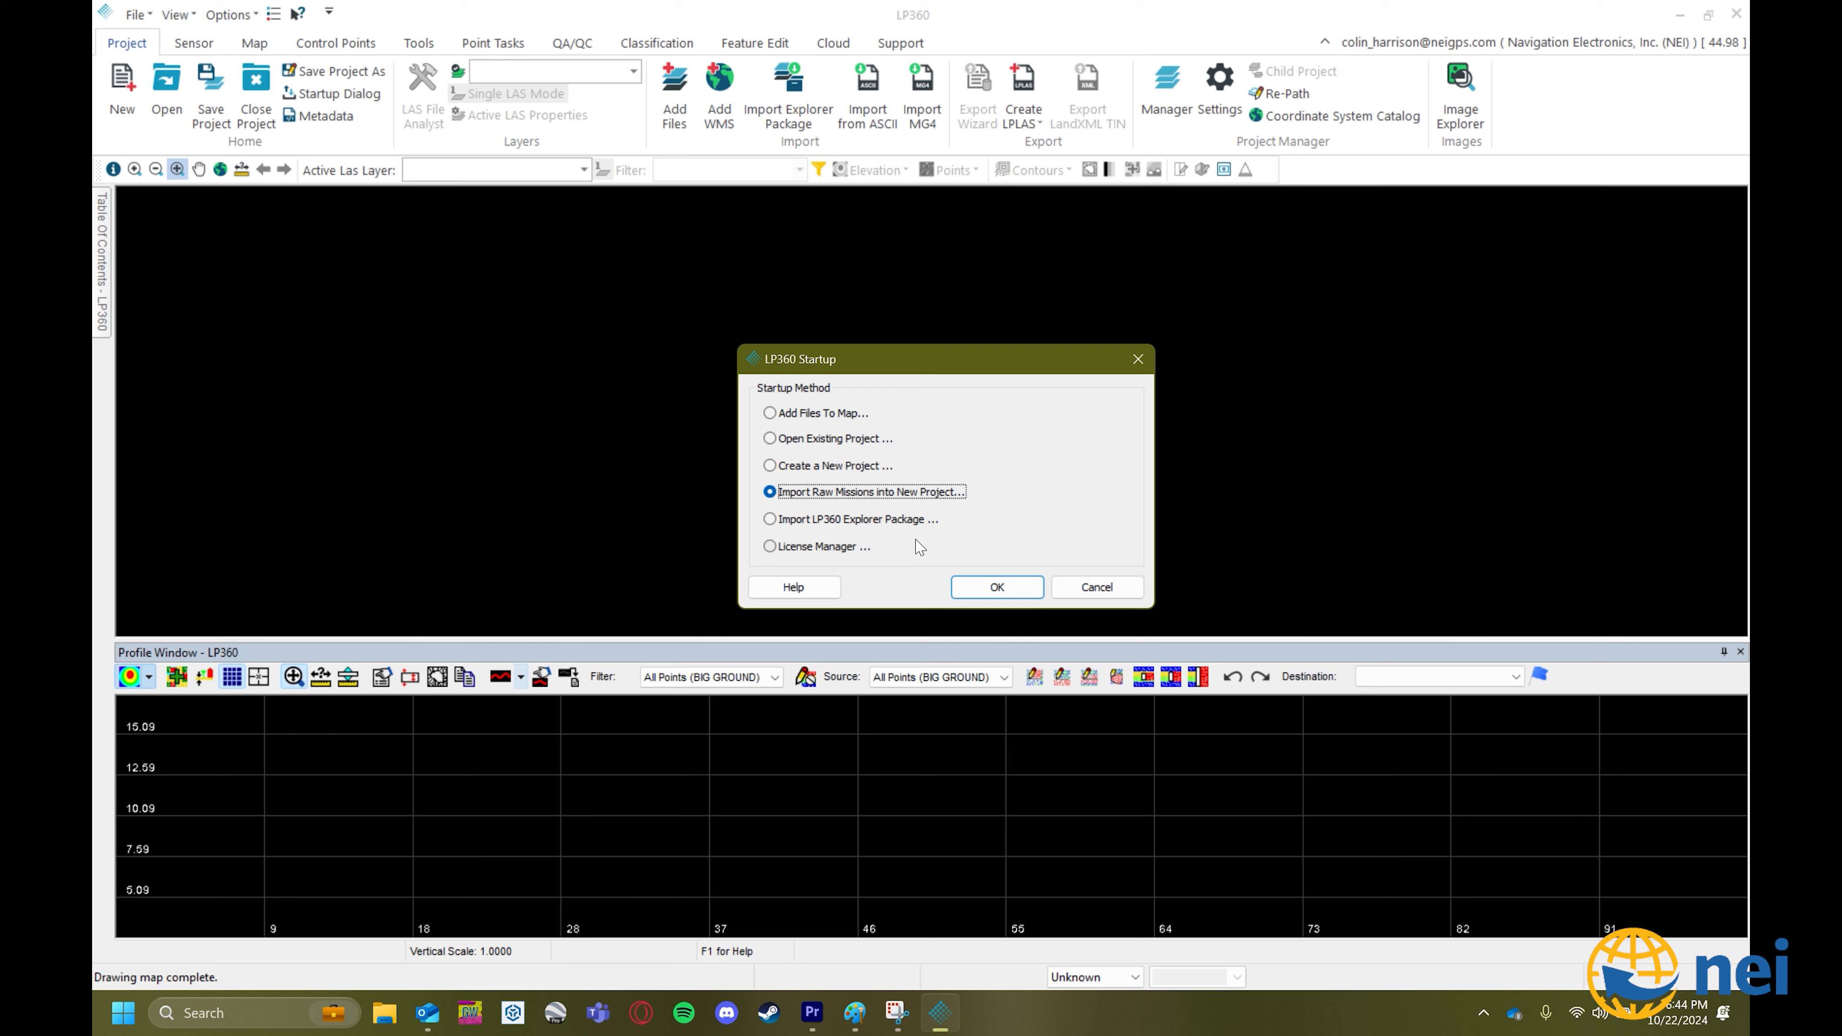
left_click(996, 587)
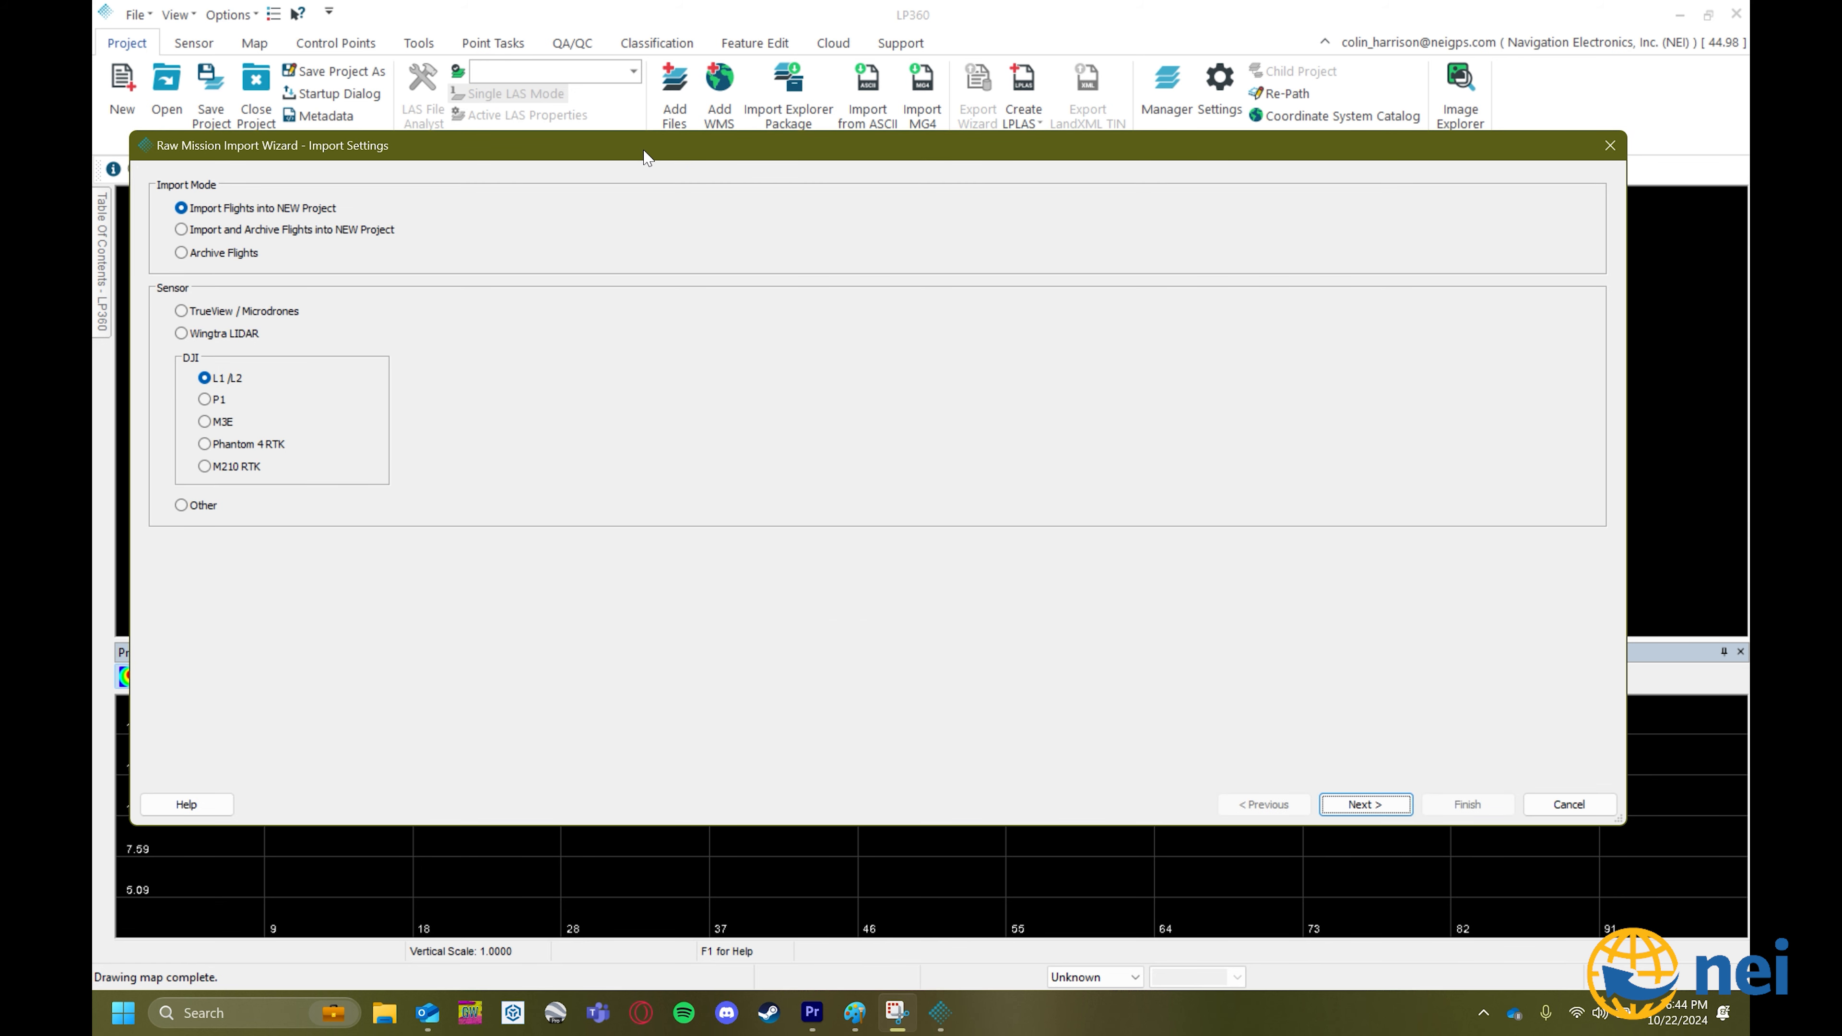
Set the raw mission import to bring flights into a new project with the DJI L1/L2 sensor, and proceed to the mission input page.
left_click(226, 210)
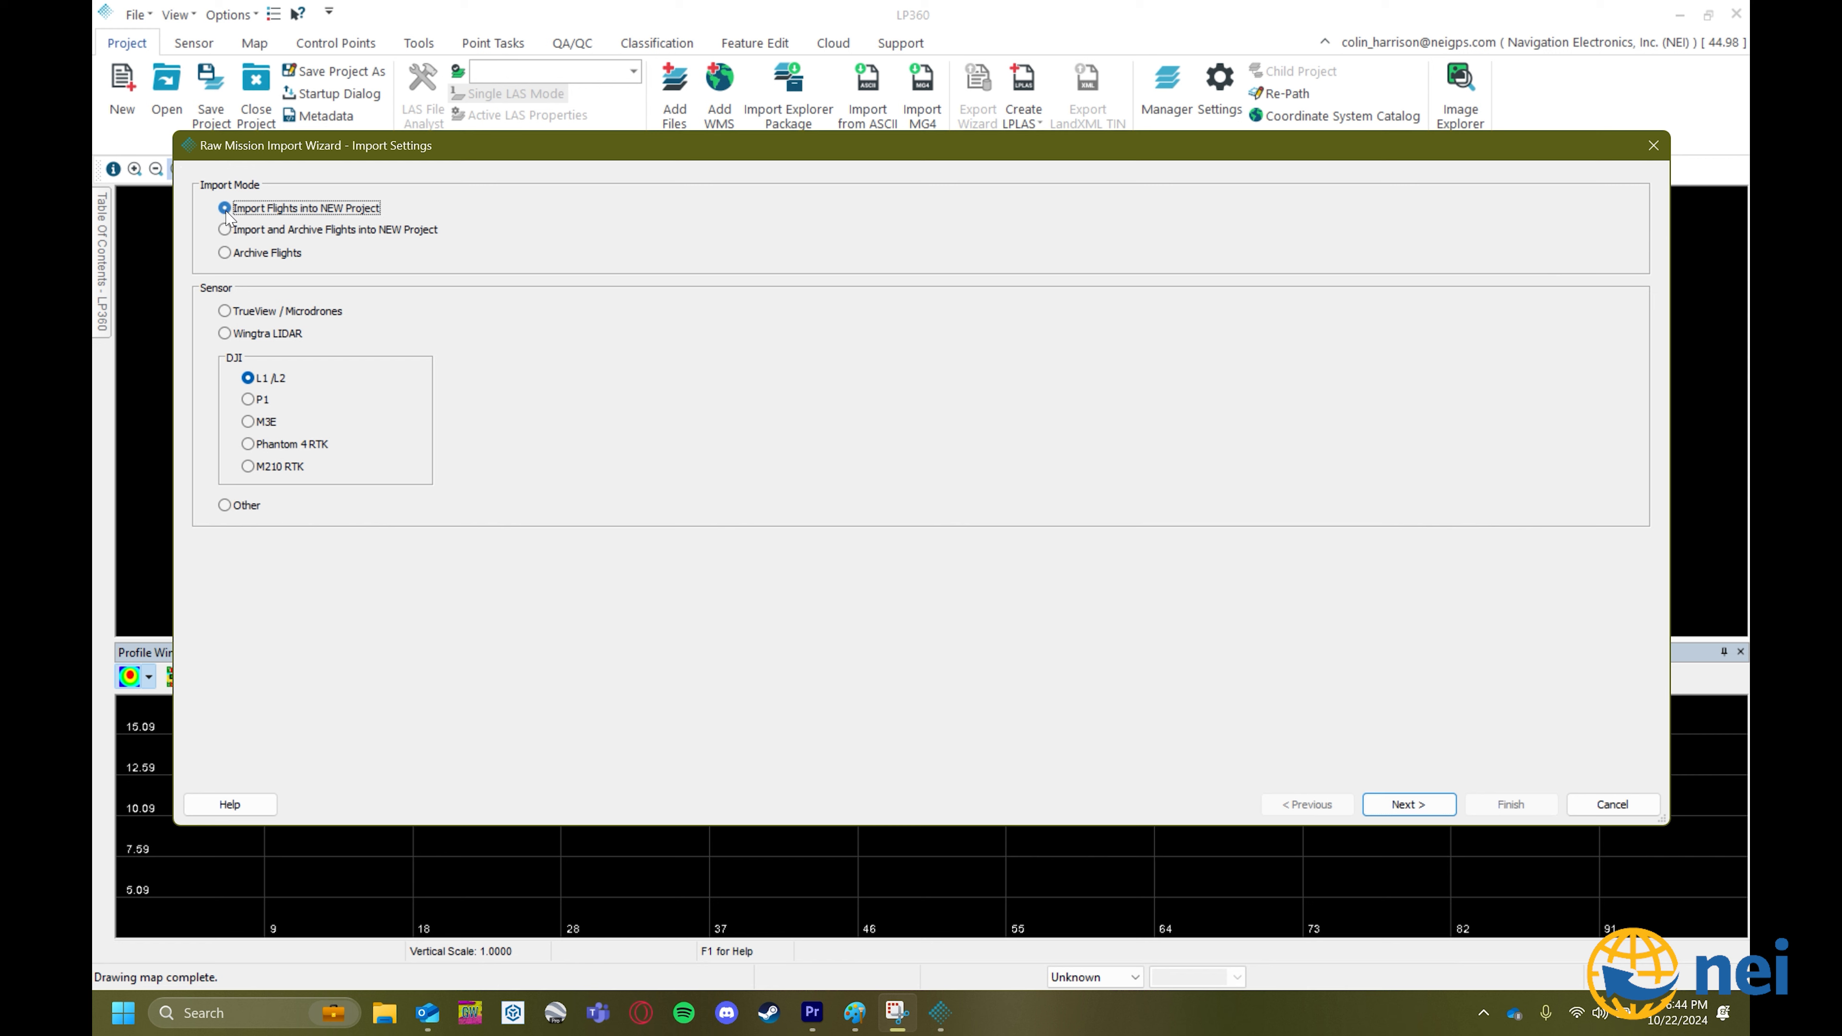
left_click(267, 380)
left_click(1410, 803)
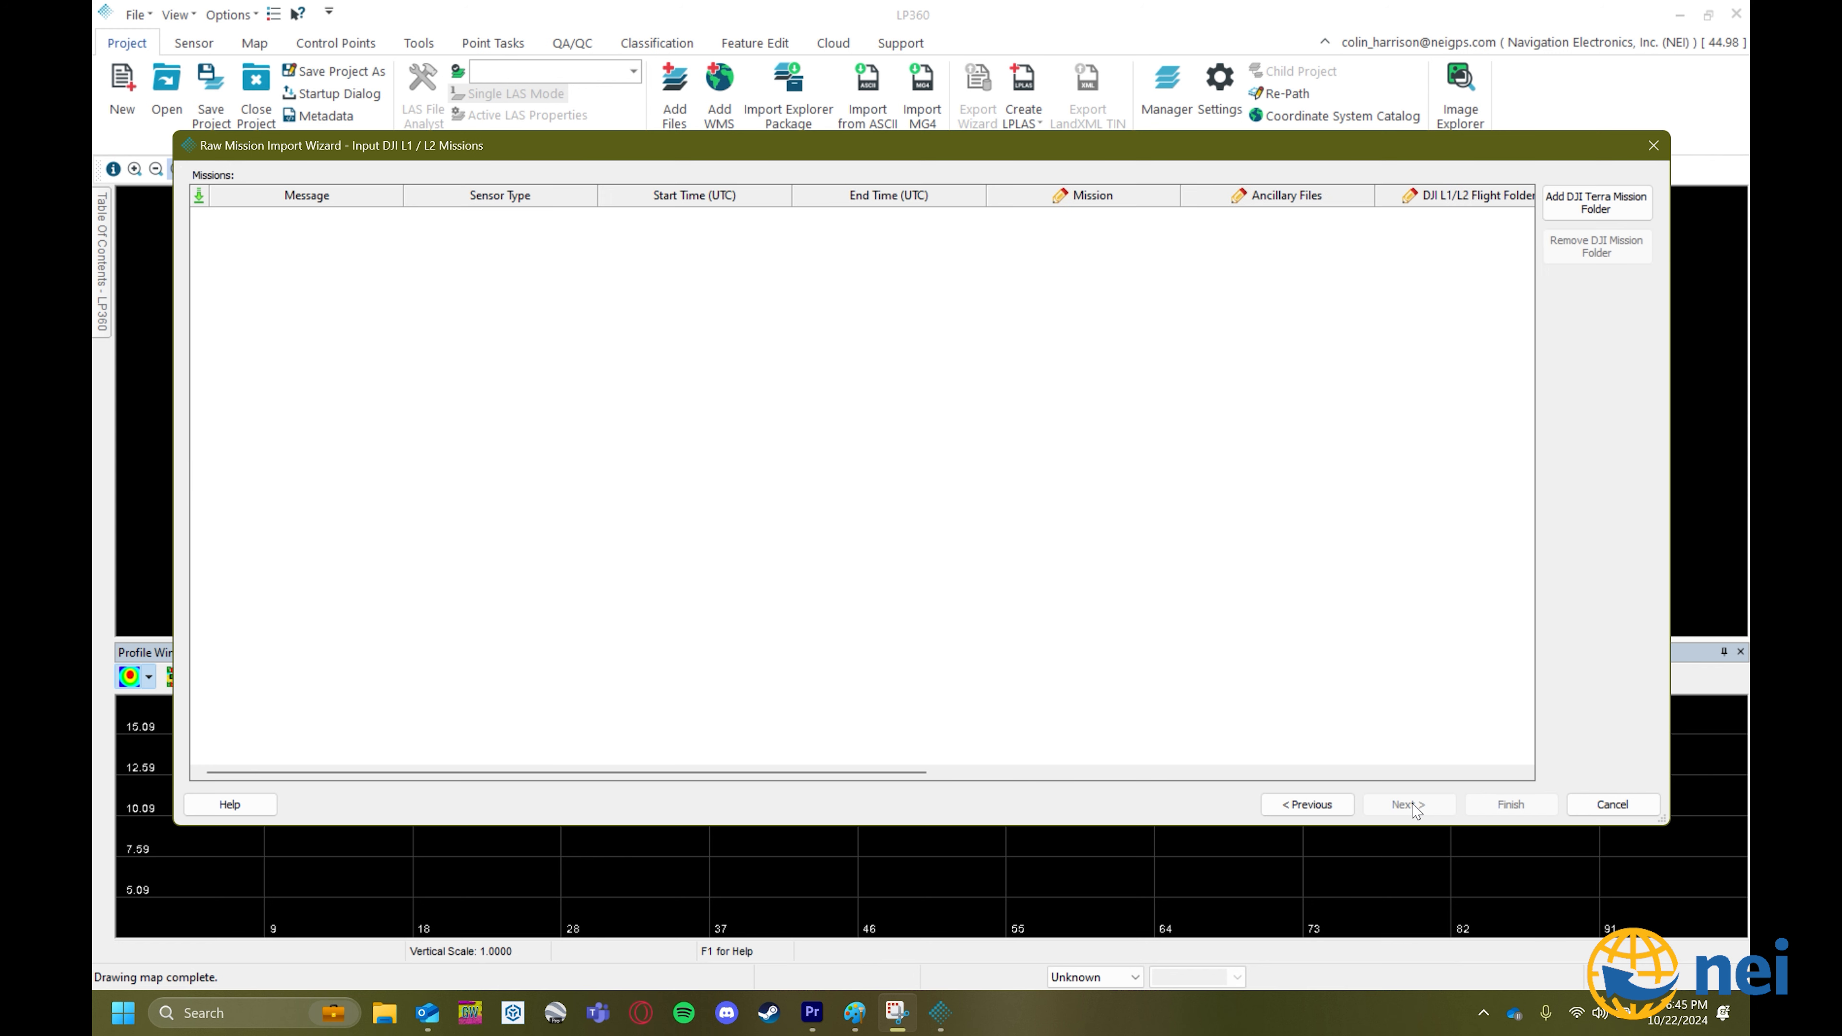
left_click(1318, 802)
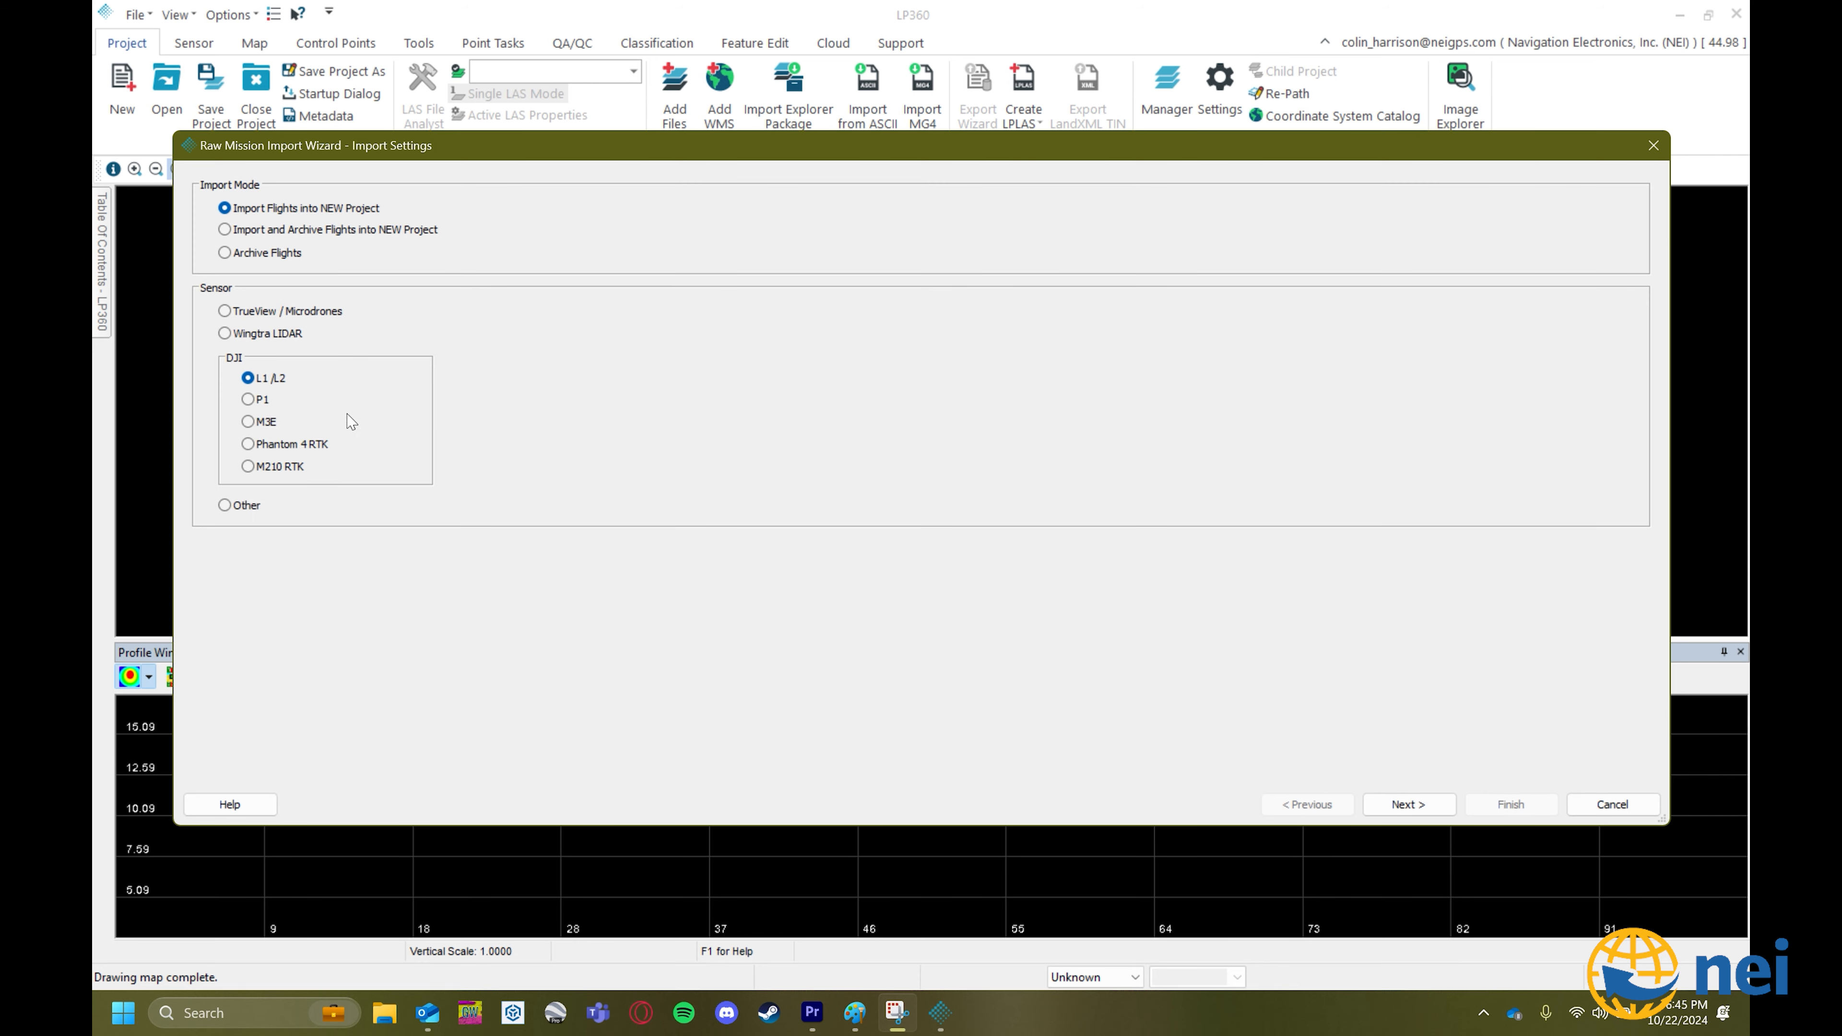
left_click(1391, 803)
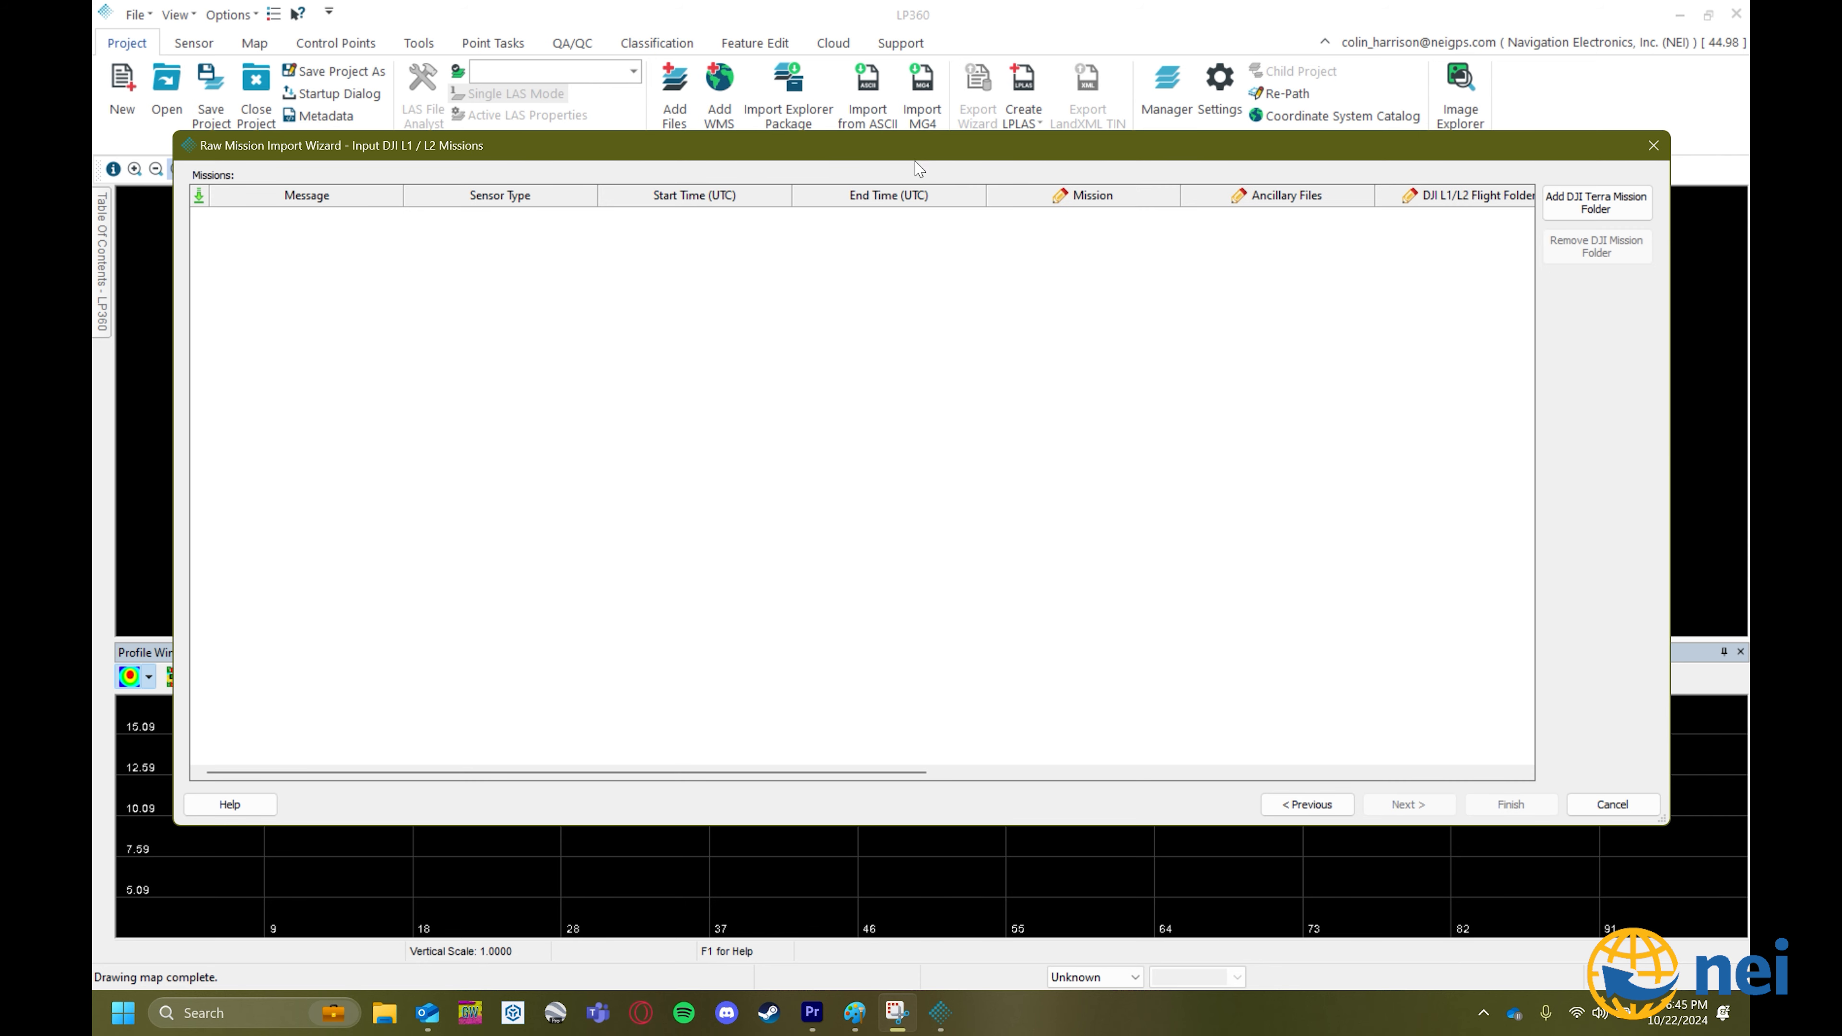
Start adding a DJI Terra mission folder and browse through Documents, DJI and DJITerra into the account's project folder.
left_click(1631, 215)
left_click(838, 415)
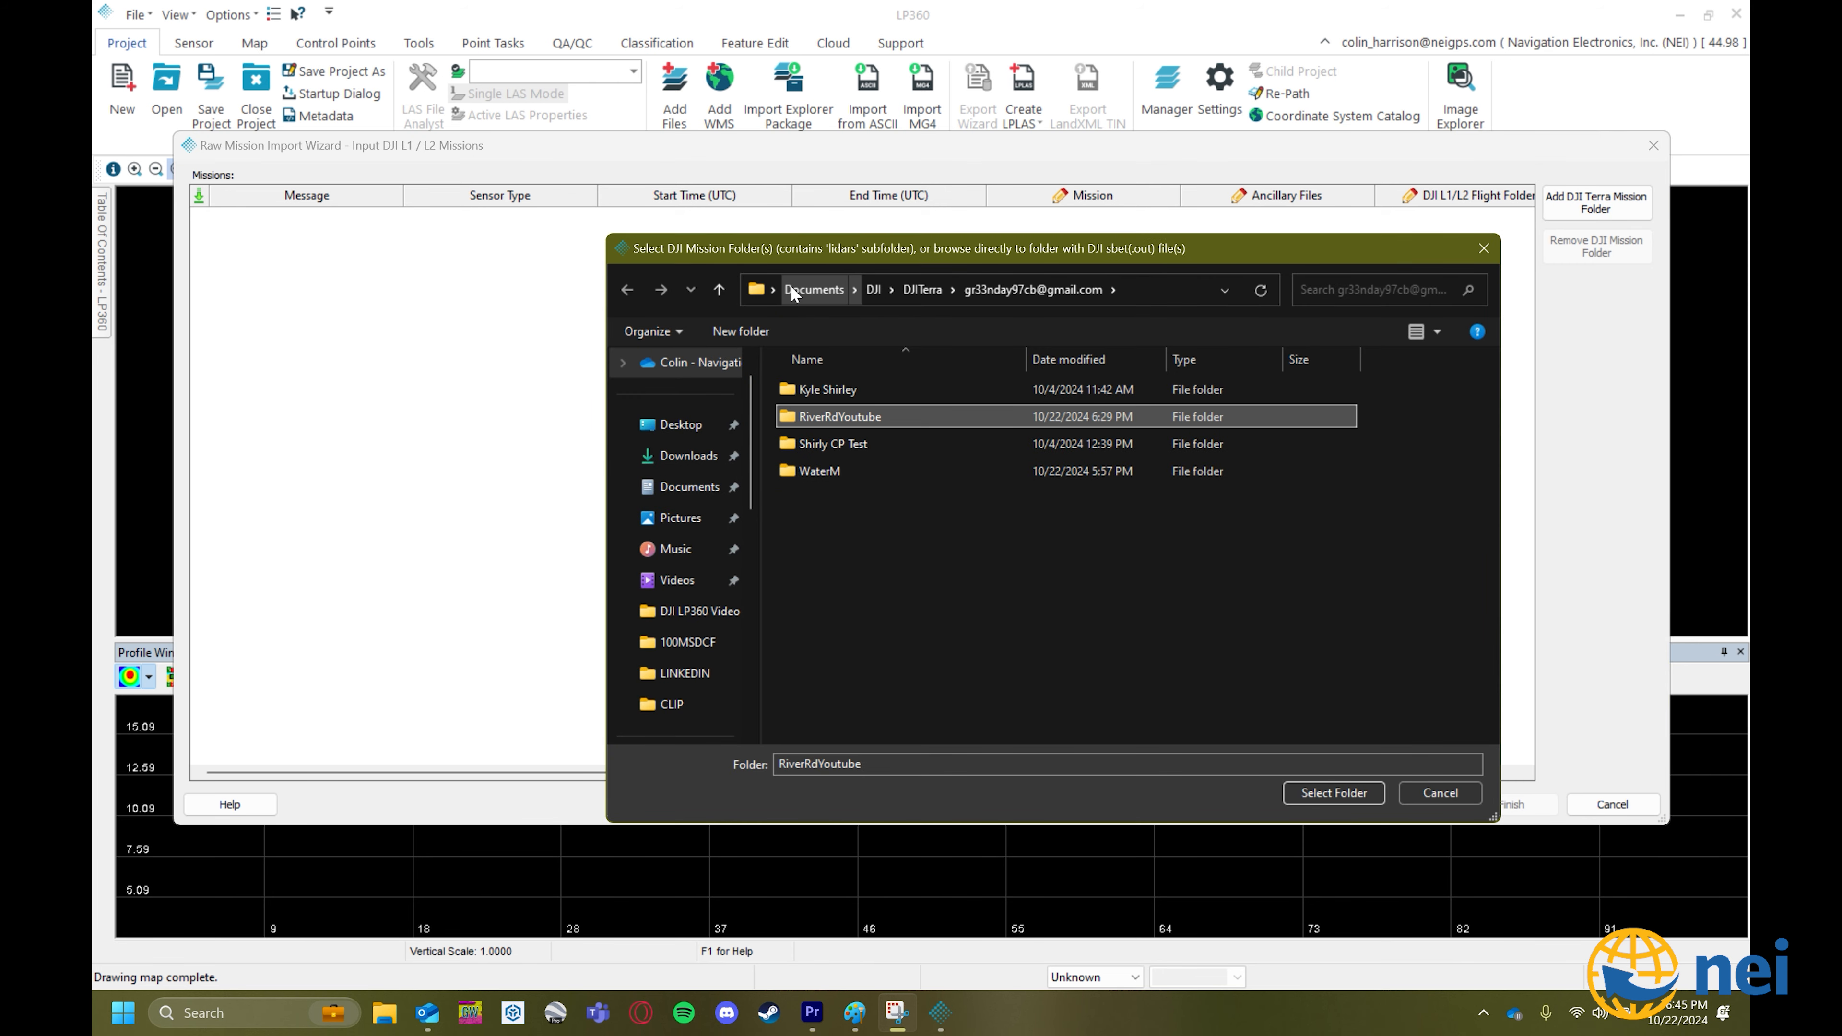
left_click(693, 490)
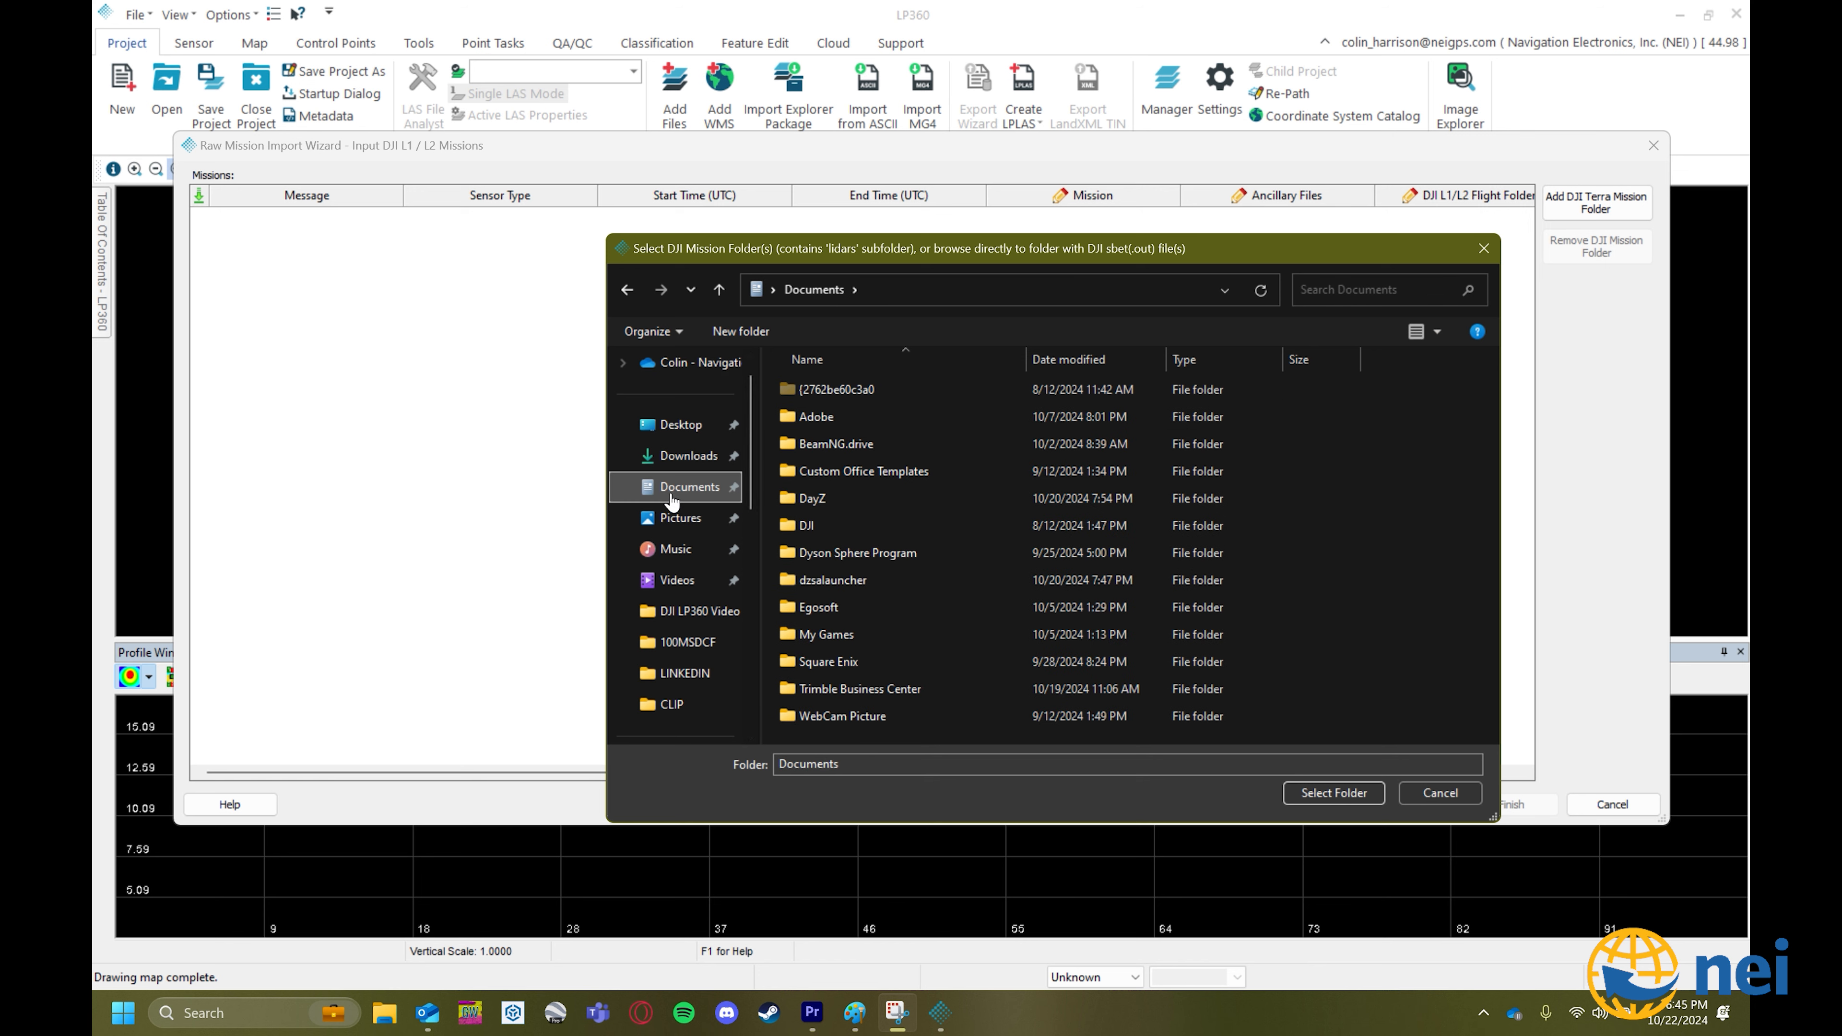
double_click(834, 525)
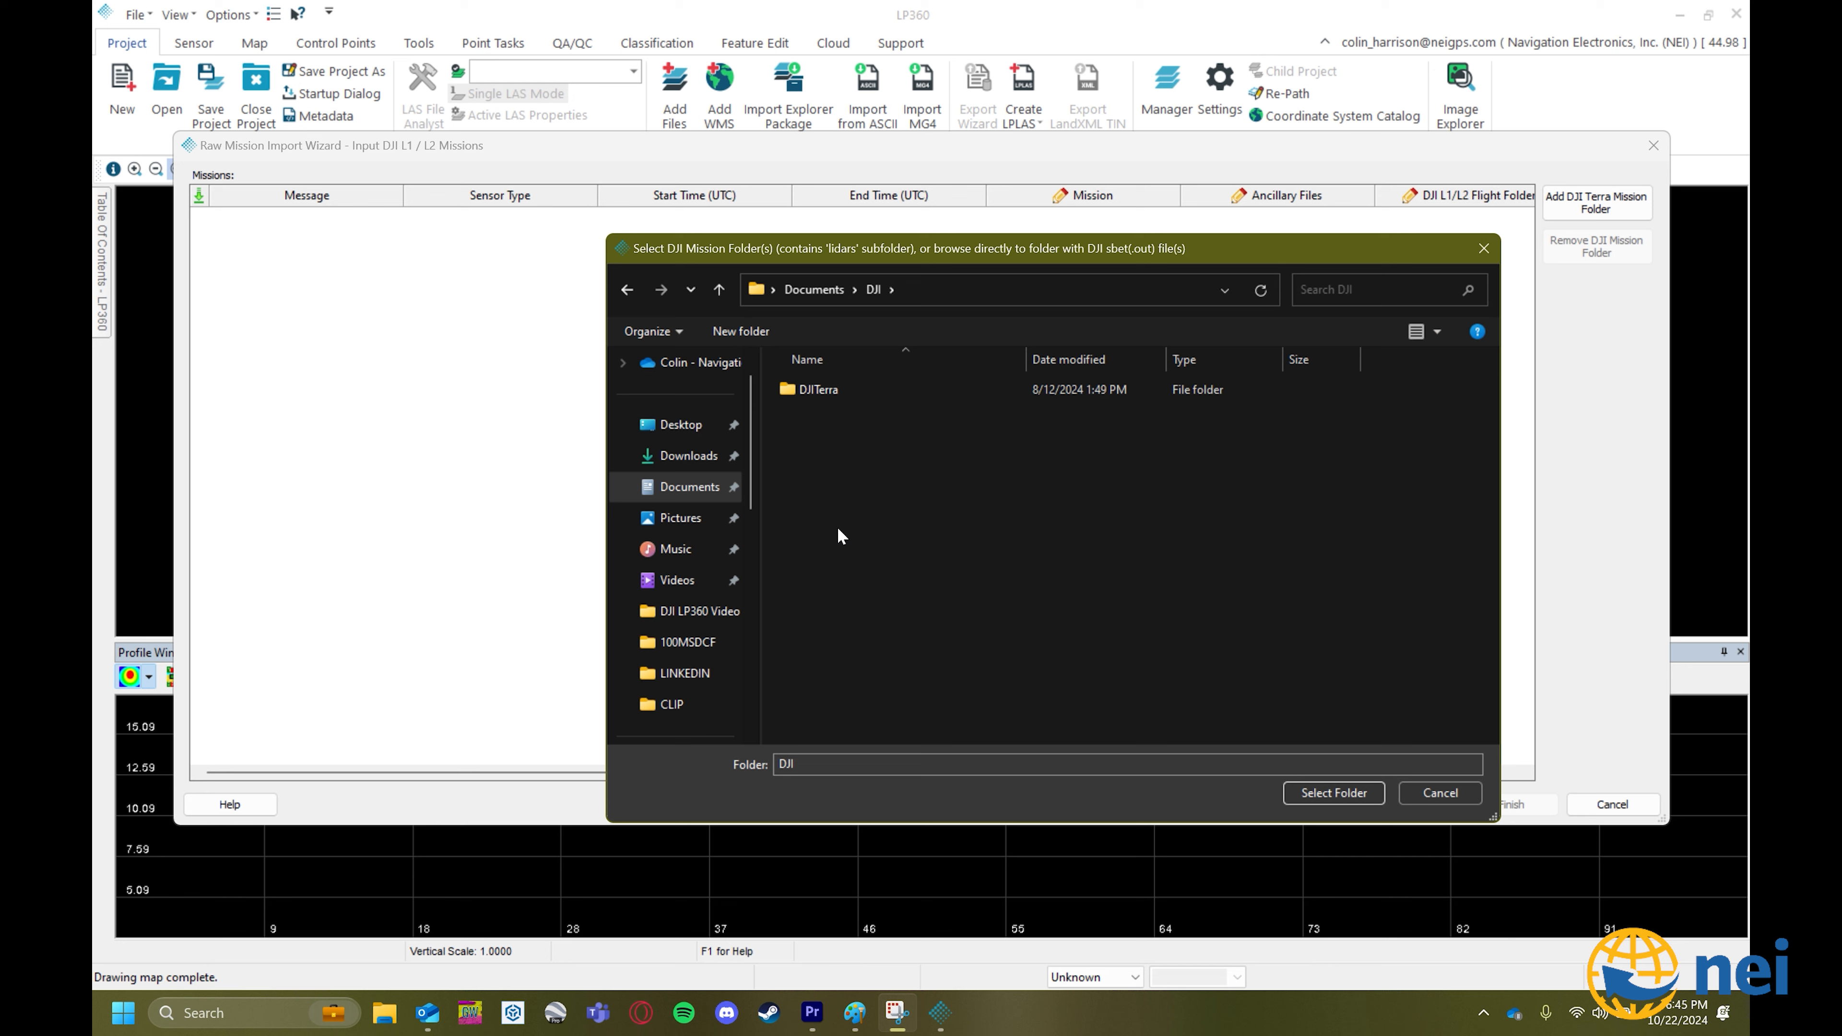
double_click(851, 386)
double_click(843, 386)
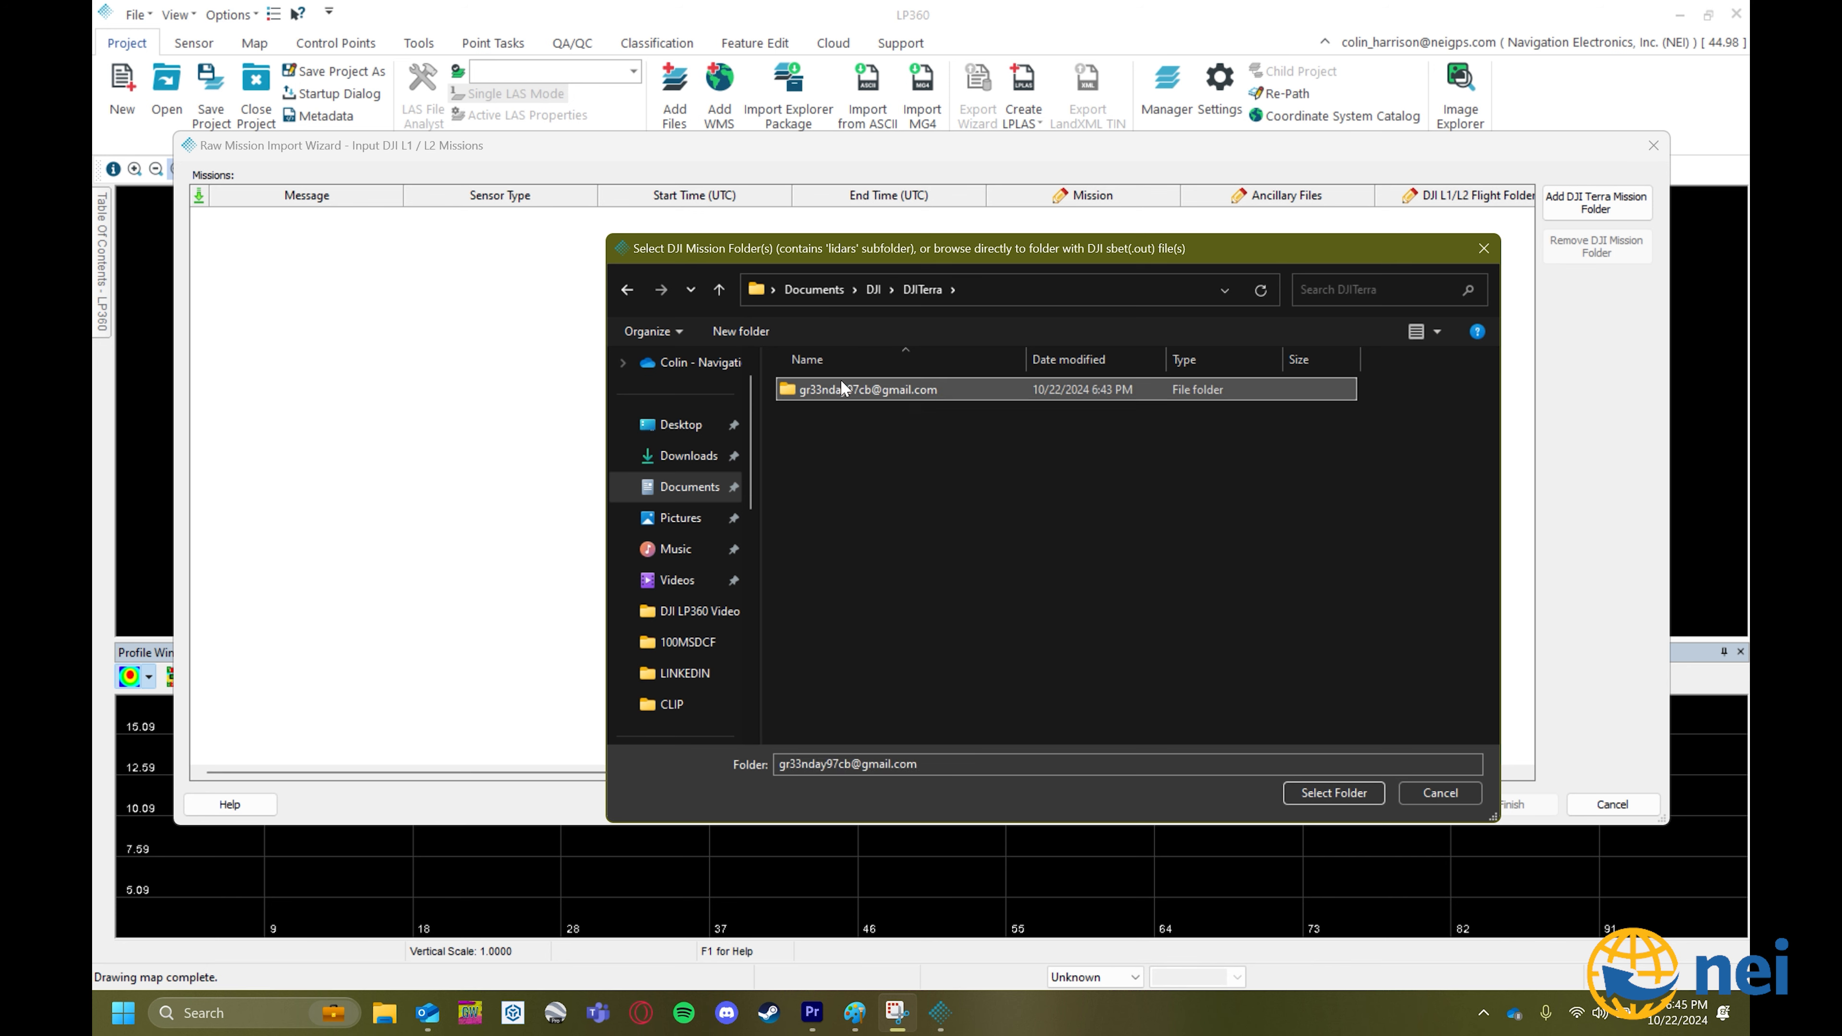
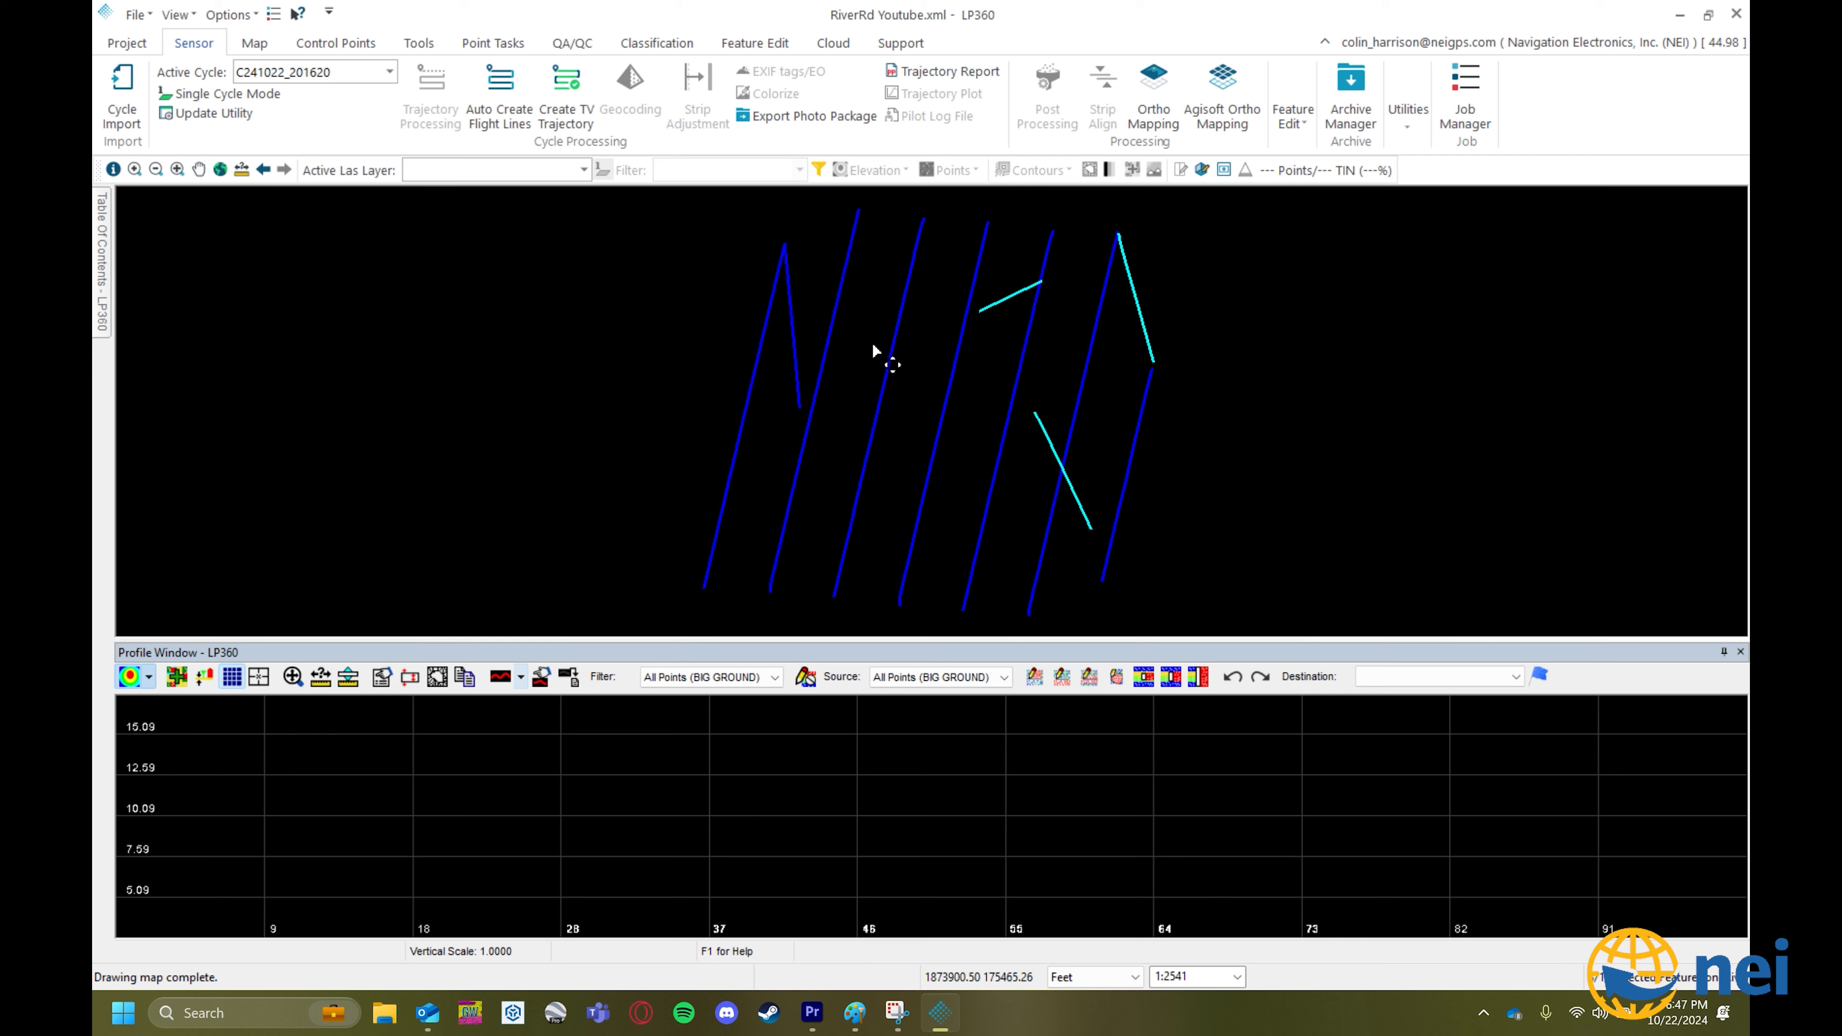
Add the remaining slanted turn line to the selection and delete the selected turn segments from the RiverRdYoutube flight lines layer.
left_click(794, 341, "shift")
key("Delete")
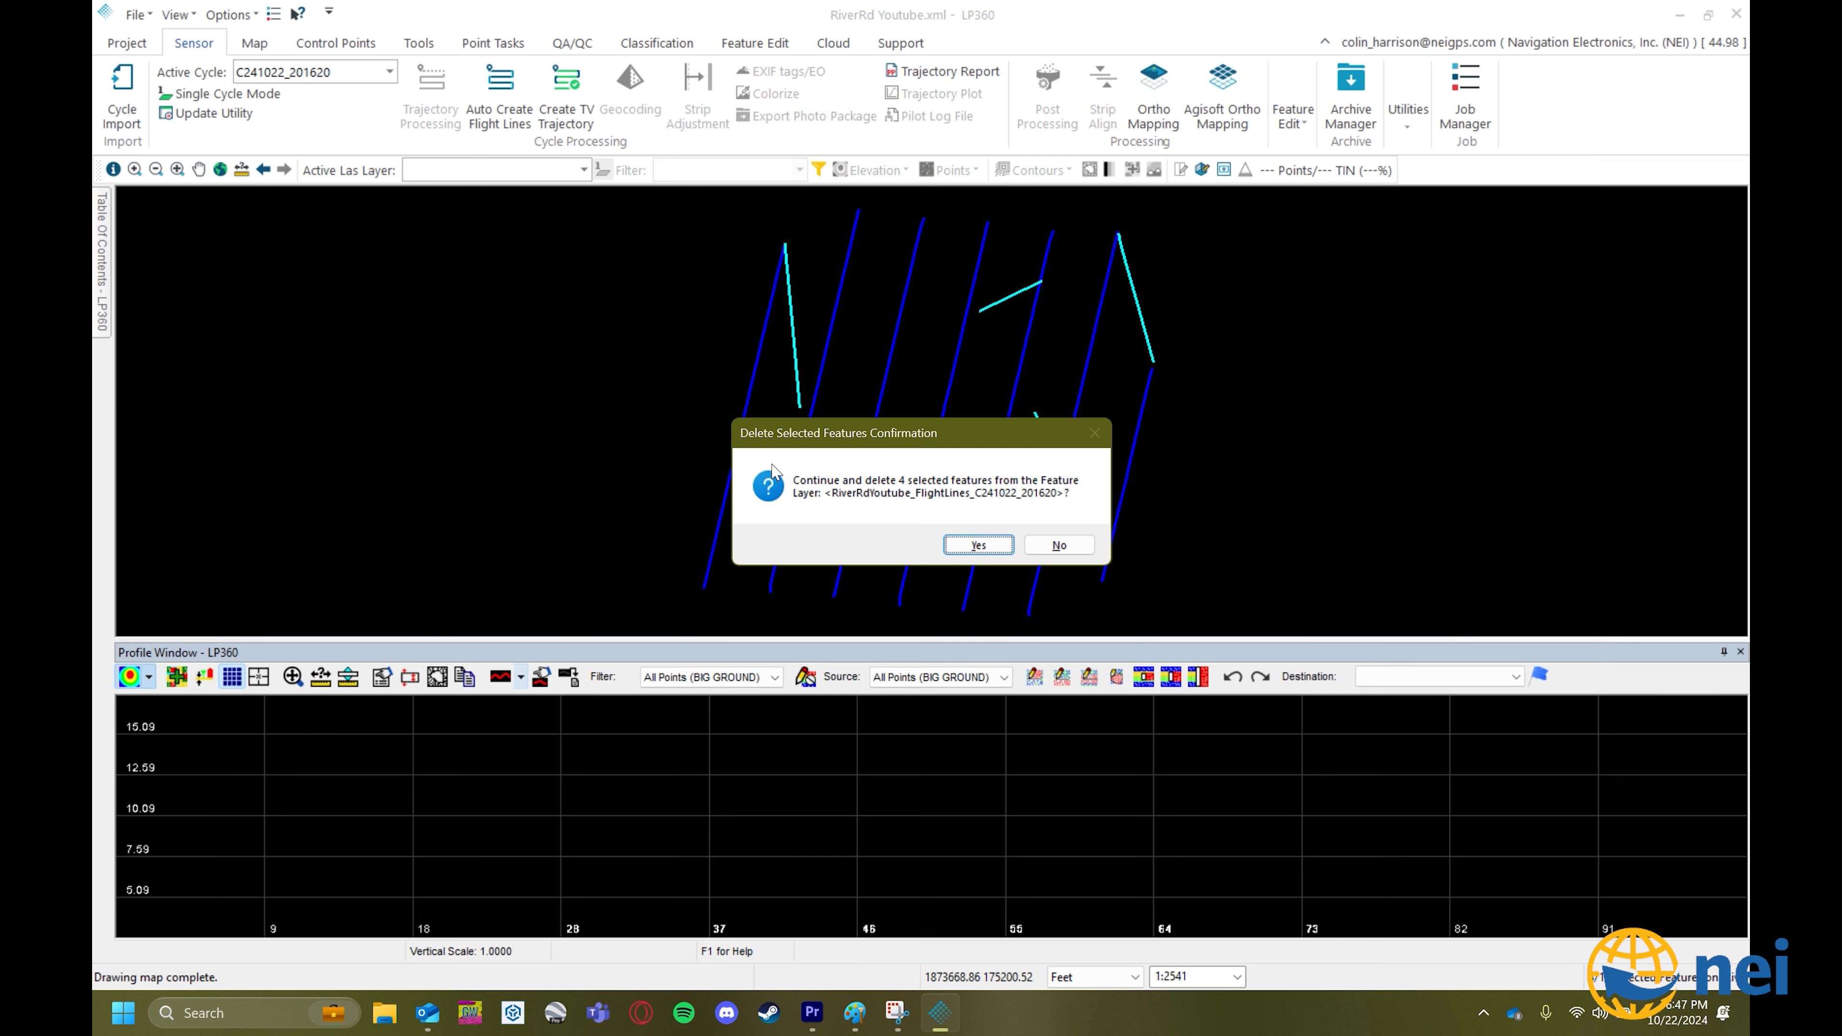
left_click(978, 545)
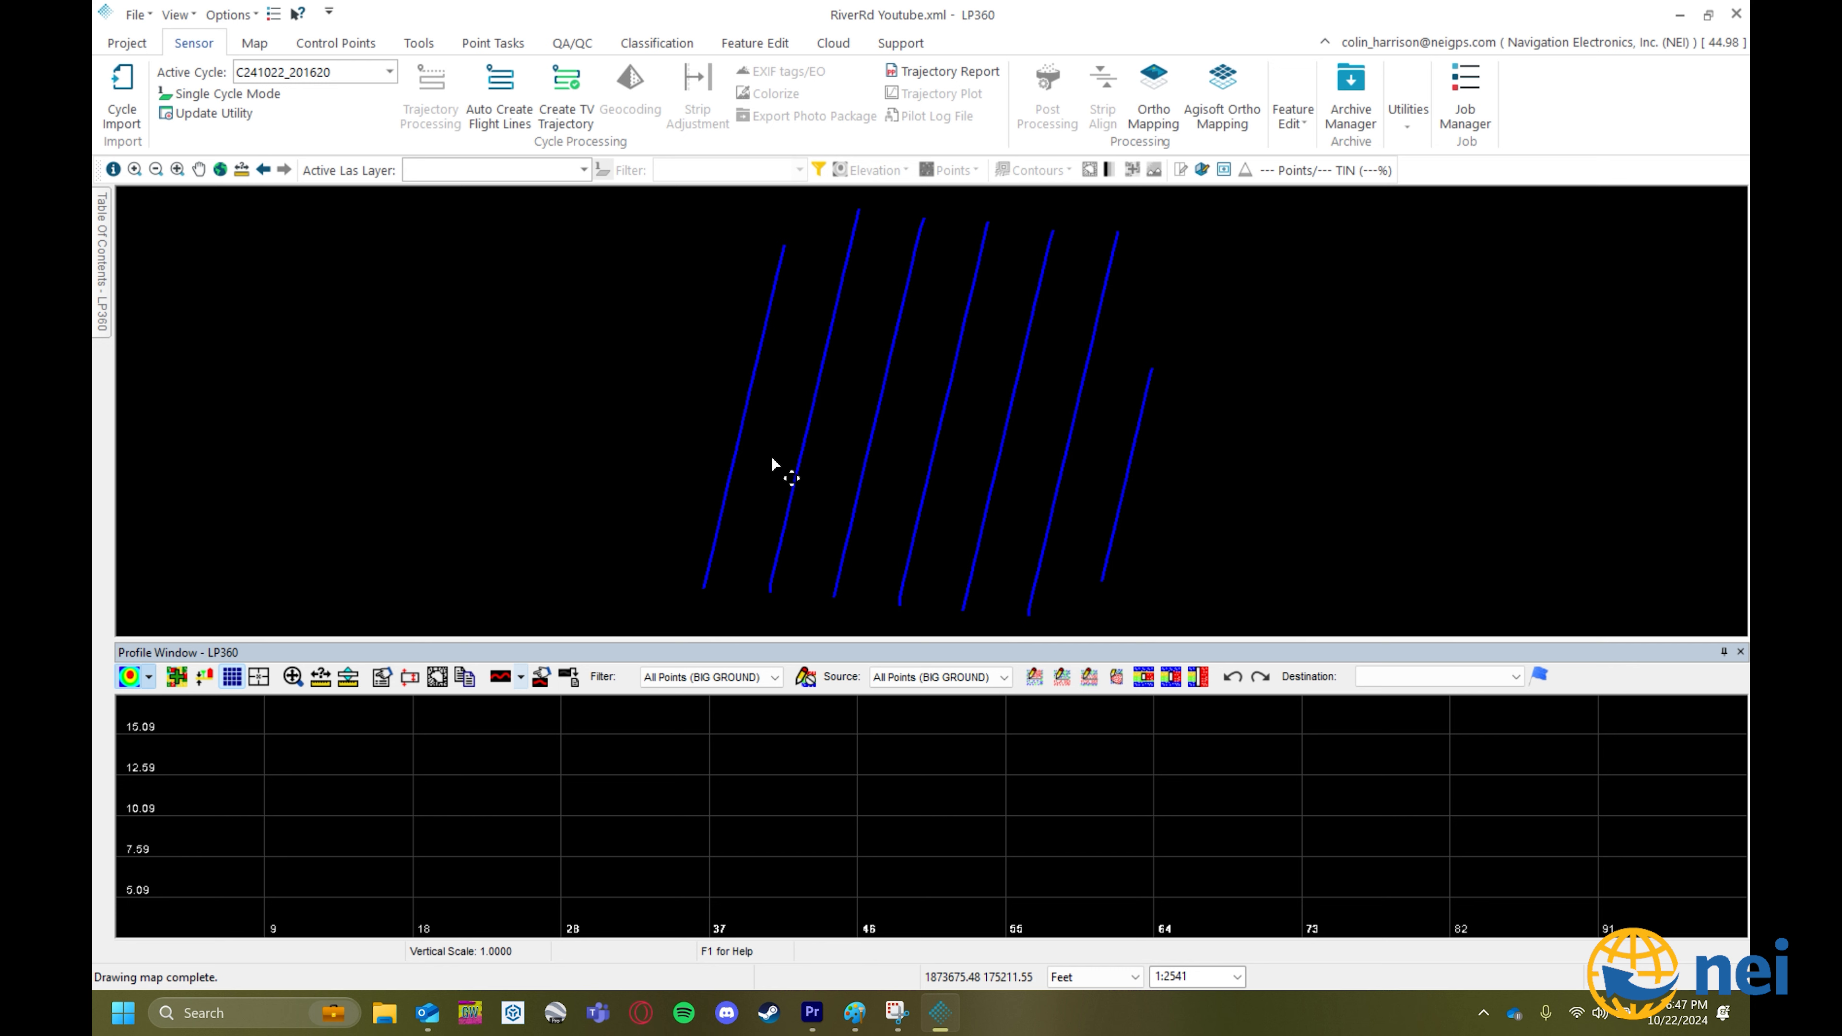
Create the True View trajectories for the retained flight lines with the preset settings, saving the flight line edits.
left_click(565, 103)
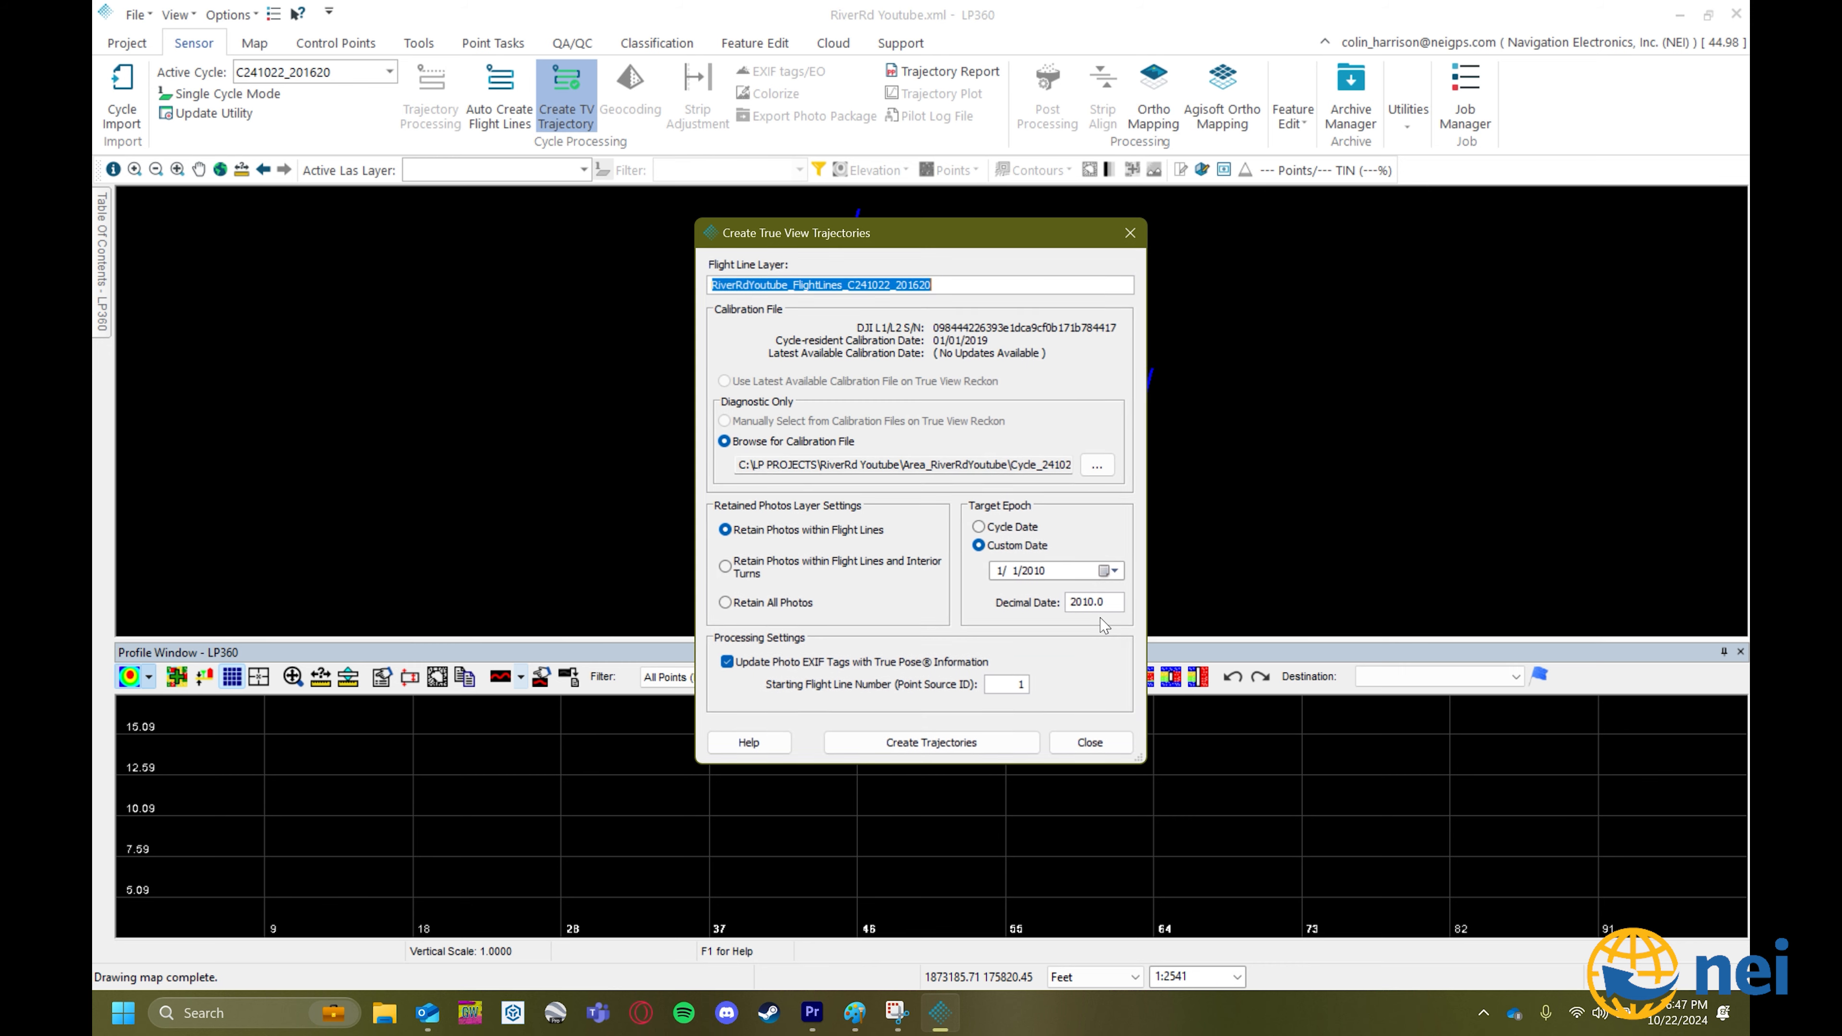
left_click(953, 738)
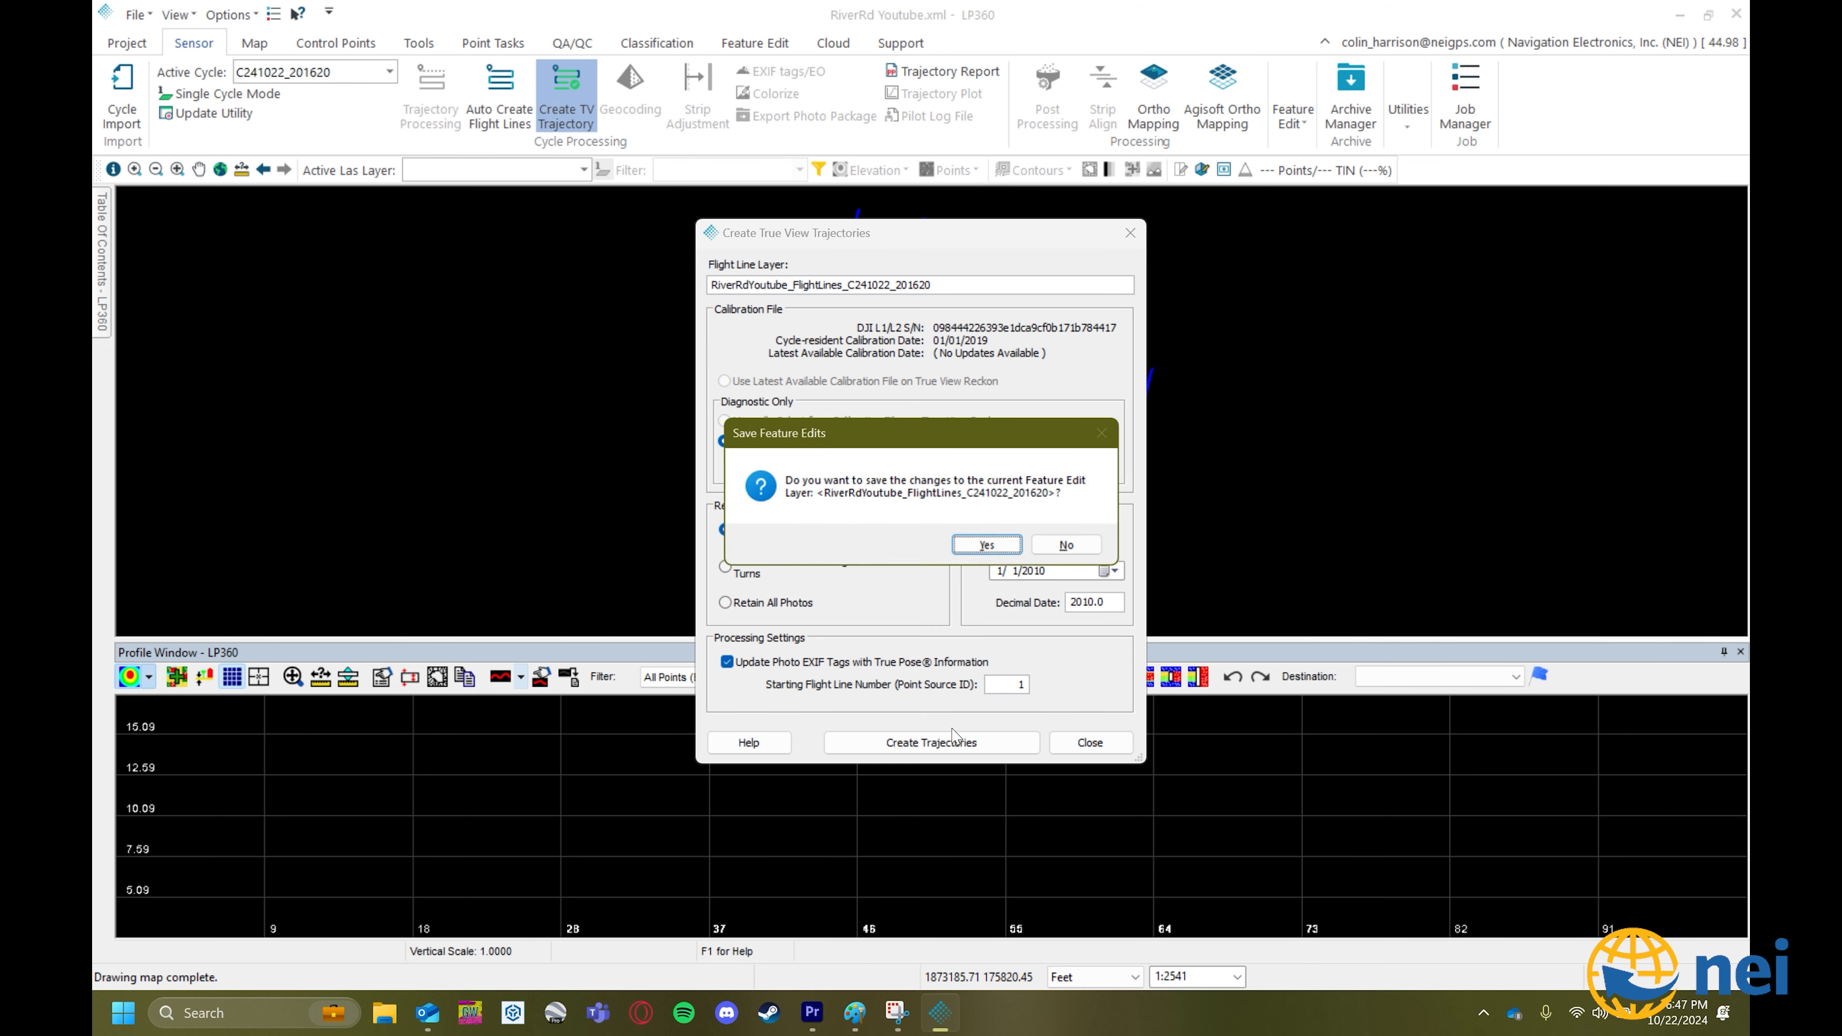
left_click(986, 544)
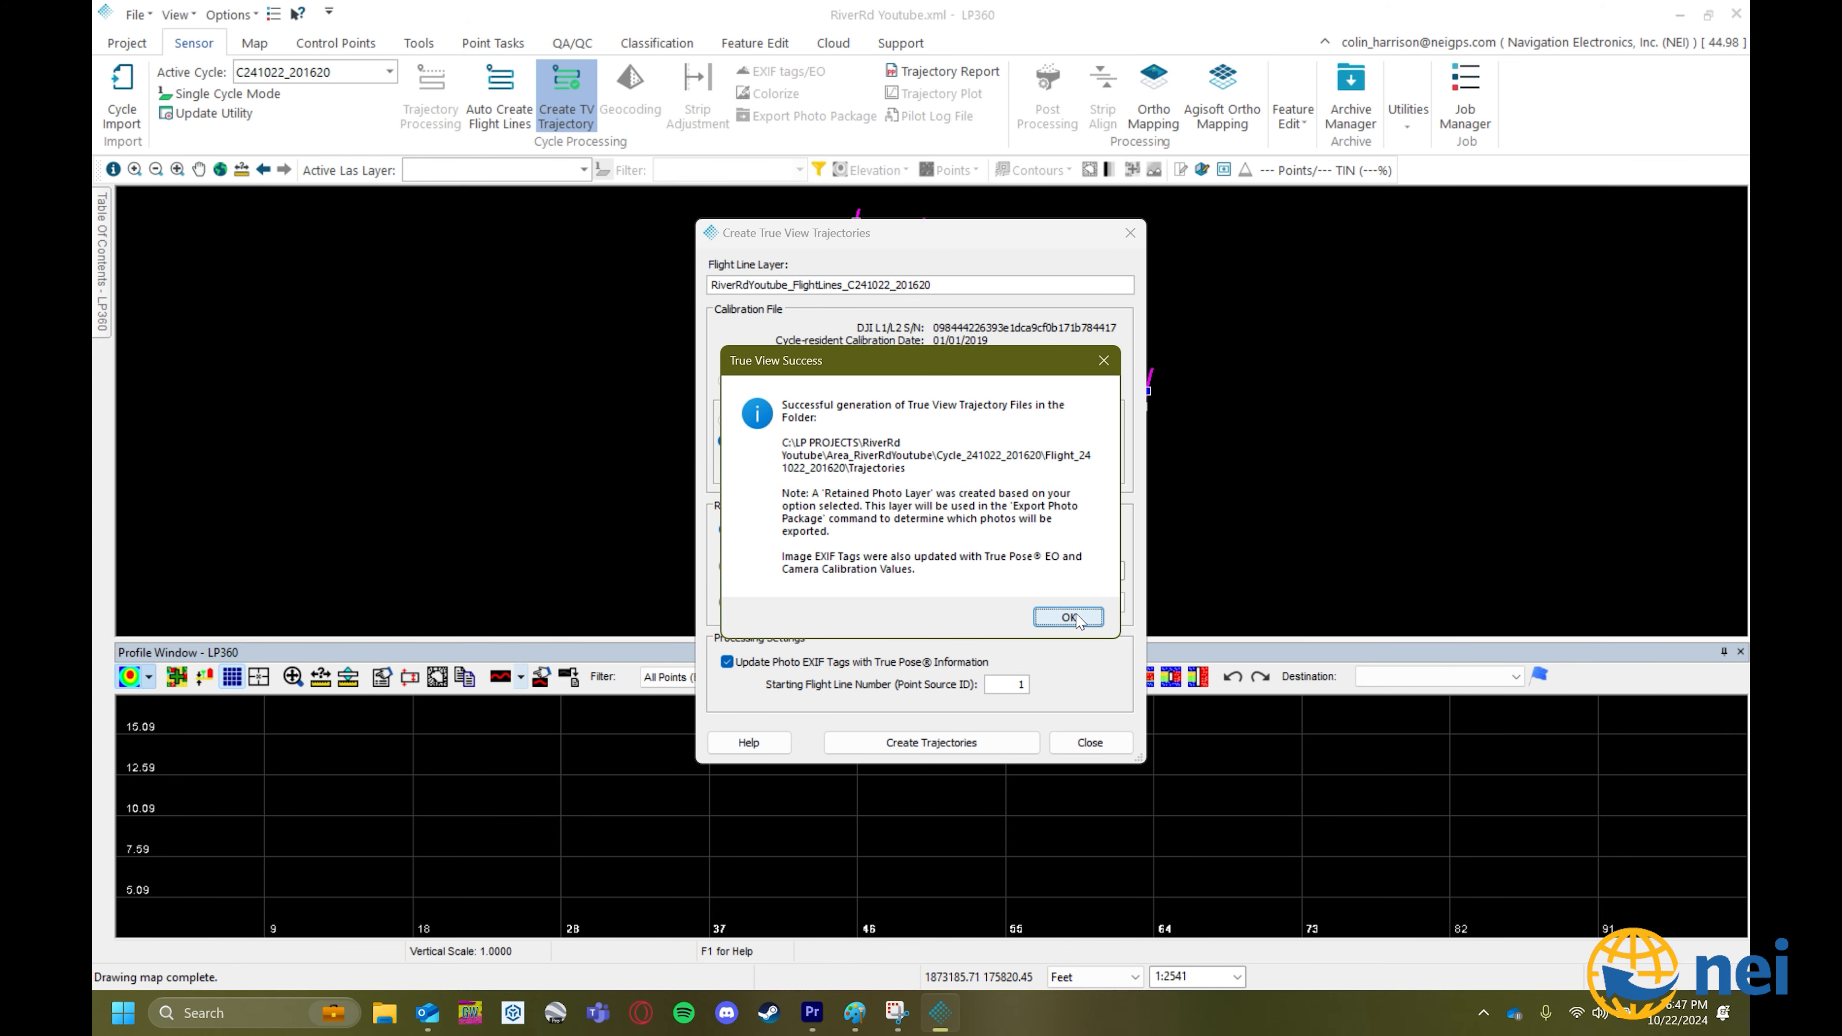
left_click(1069, 617)
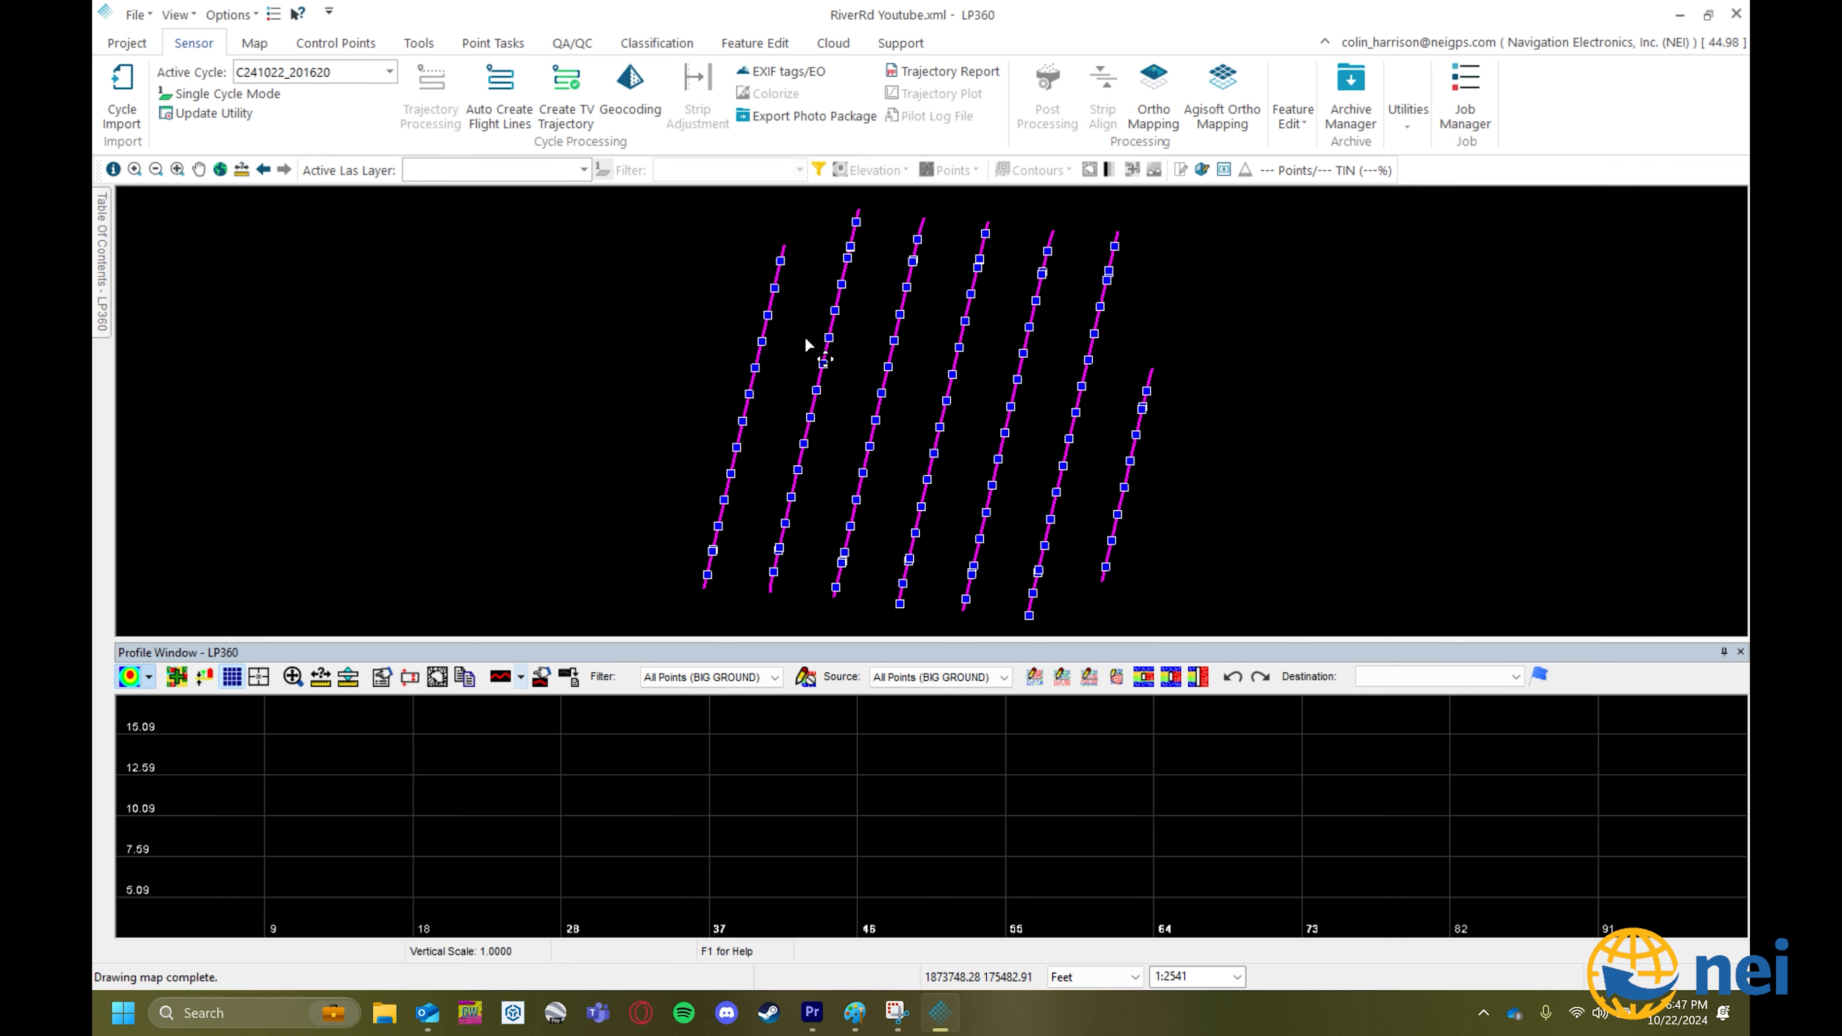
Geocode the LiDAR for the RiverRdYoutube flight lines without angle or range clipping, promoting the LAS to version 1.4.
left_click(648, 101)
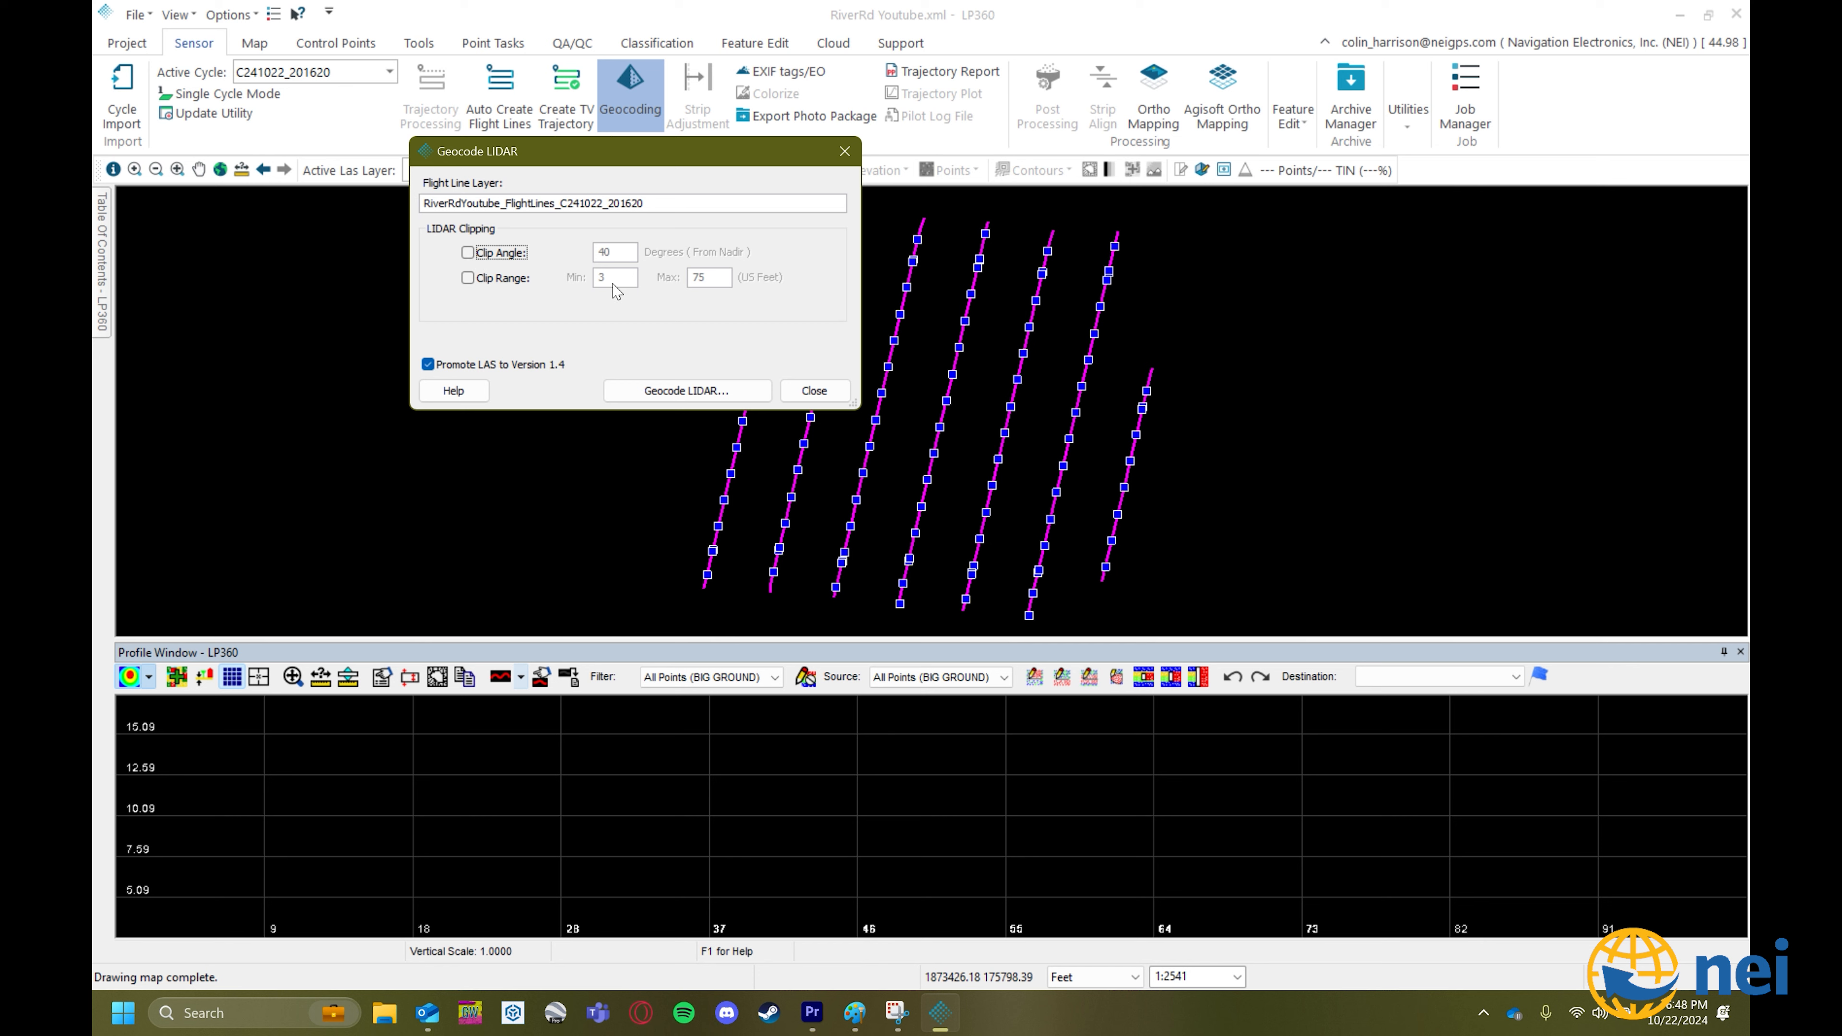
left_click_drag(423, 202, 691, 222)
left_click(662, 202)
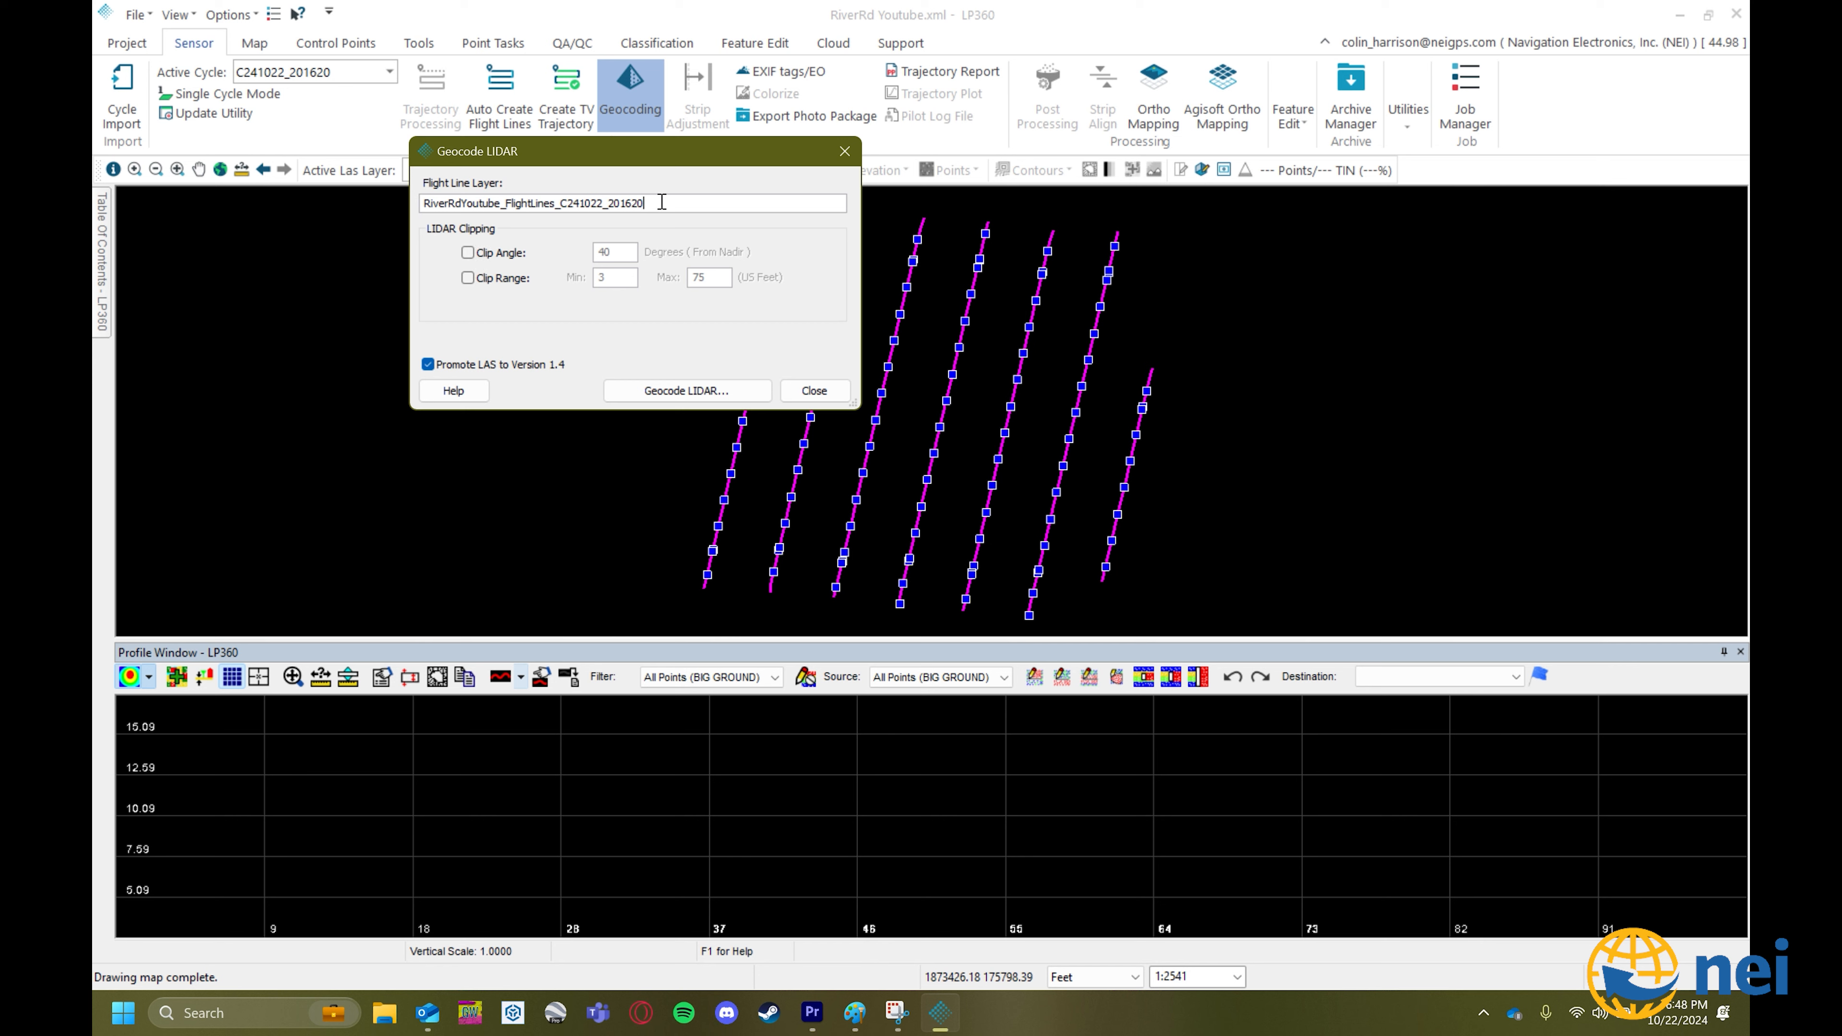
left_click(706, 386)
left_click(638, 326)
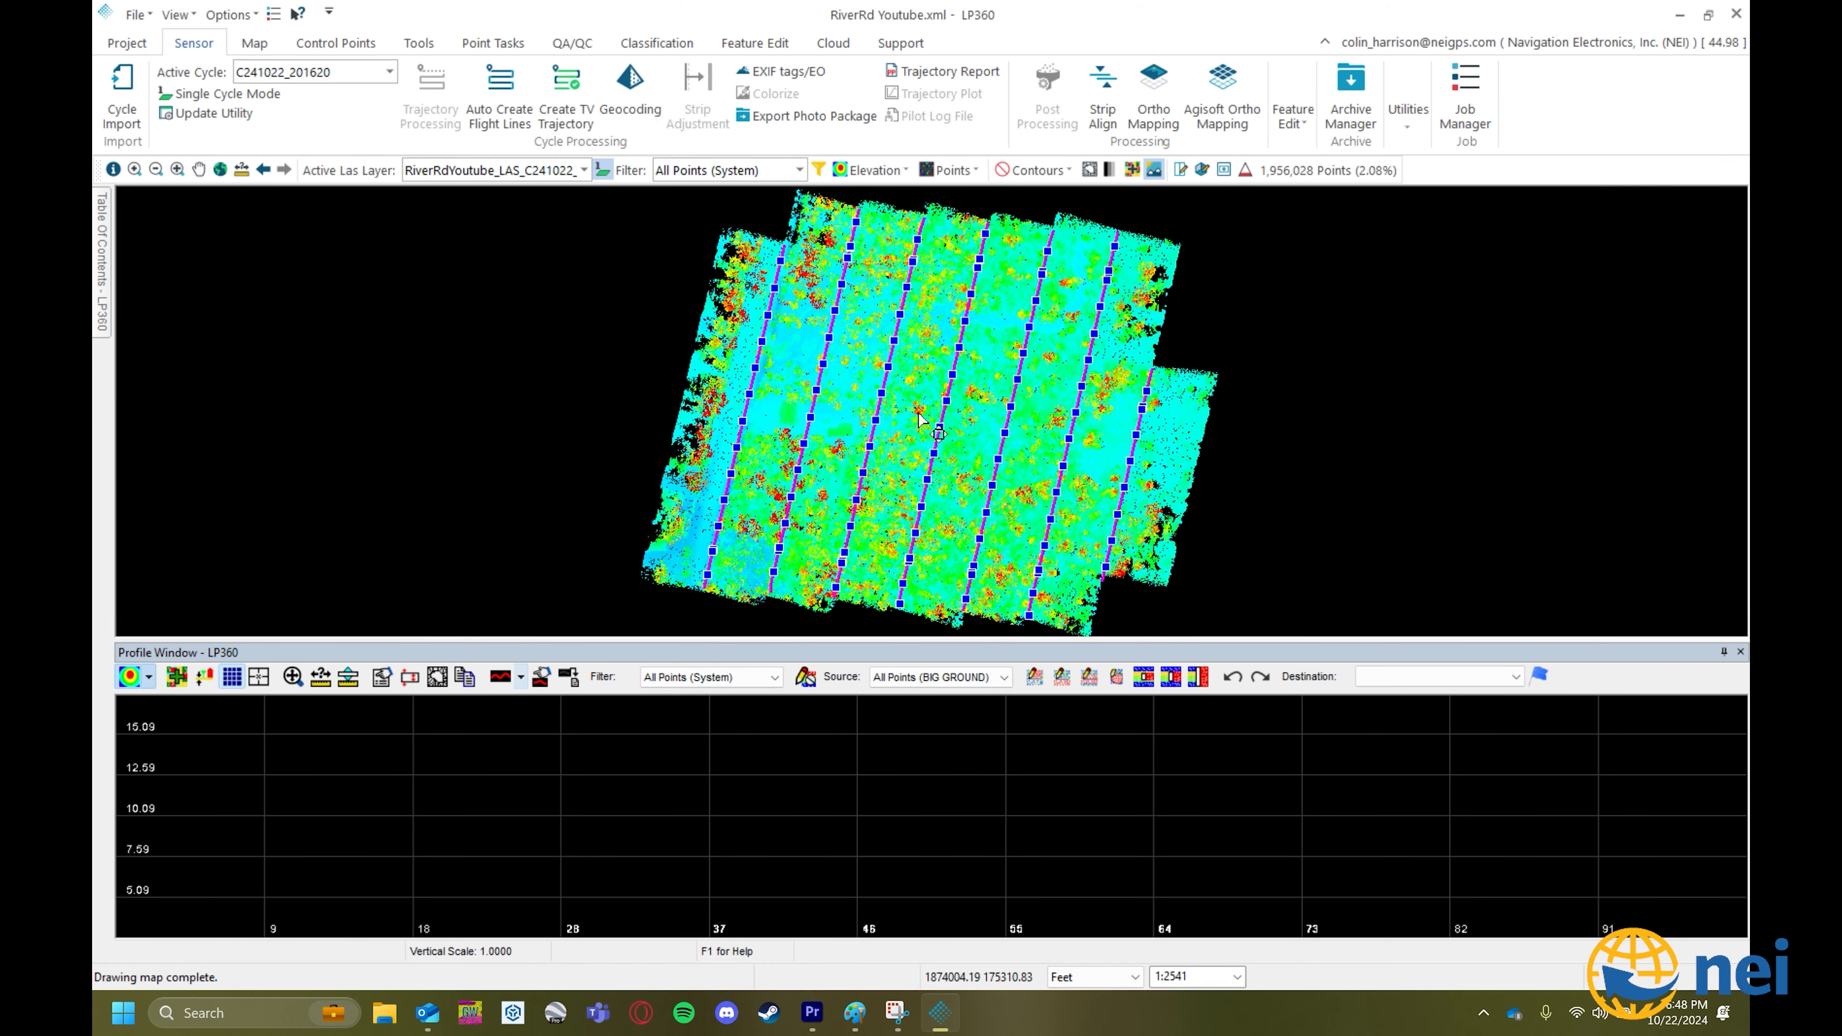
Hide the RetainedPhotos and FlightLines layers so only the RiverRdYoutube LAS layer is displayed.
scroll(911, 417, "up", 3)
mouse_move(109, 244)
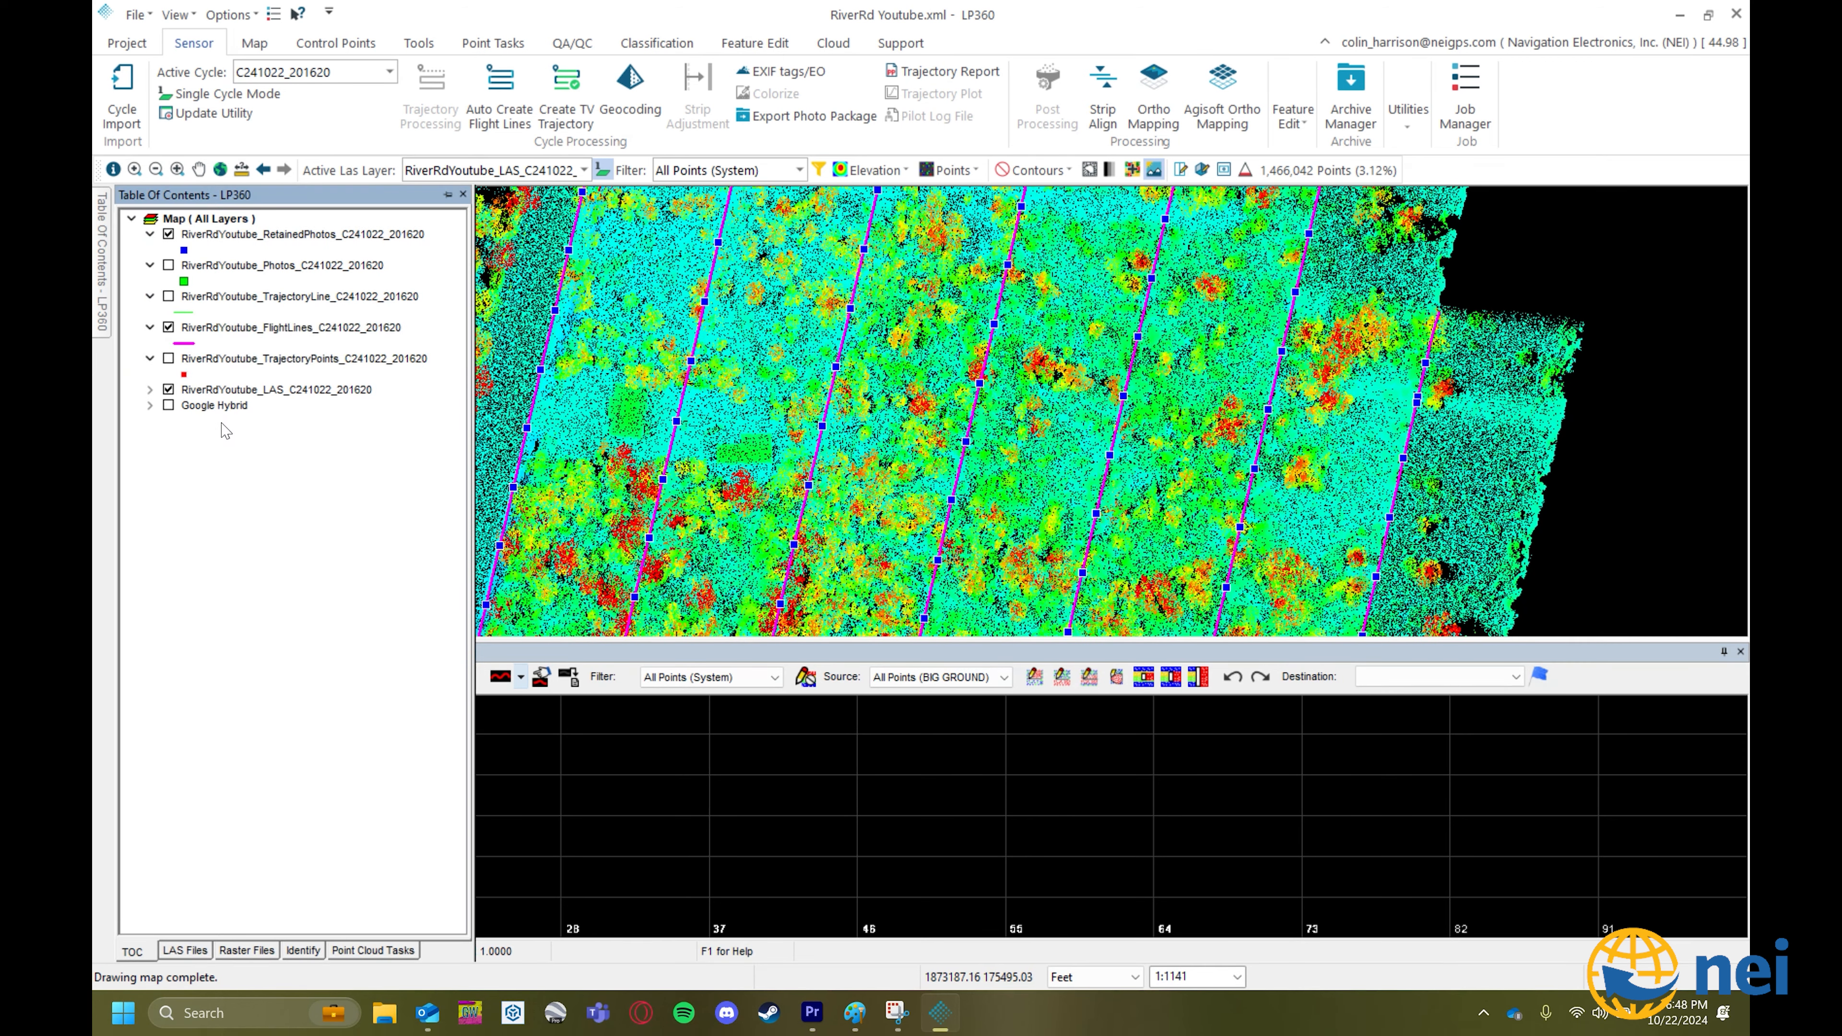
left_click(194, 392)
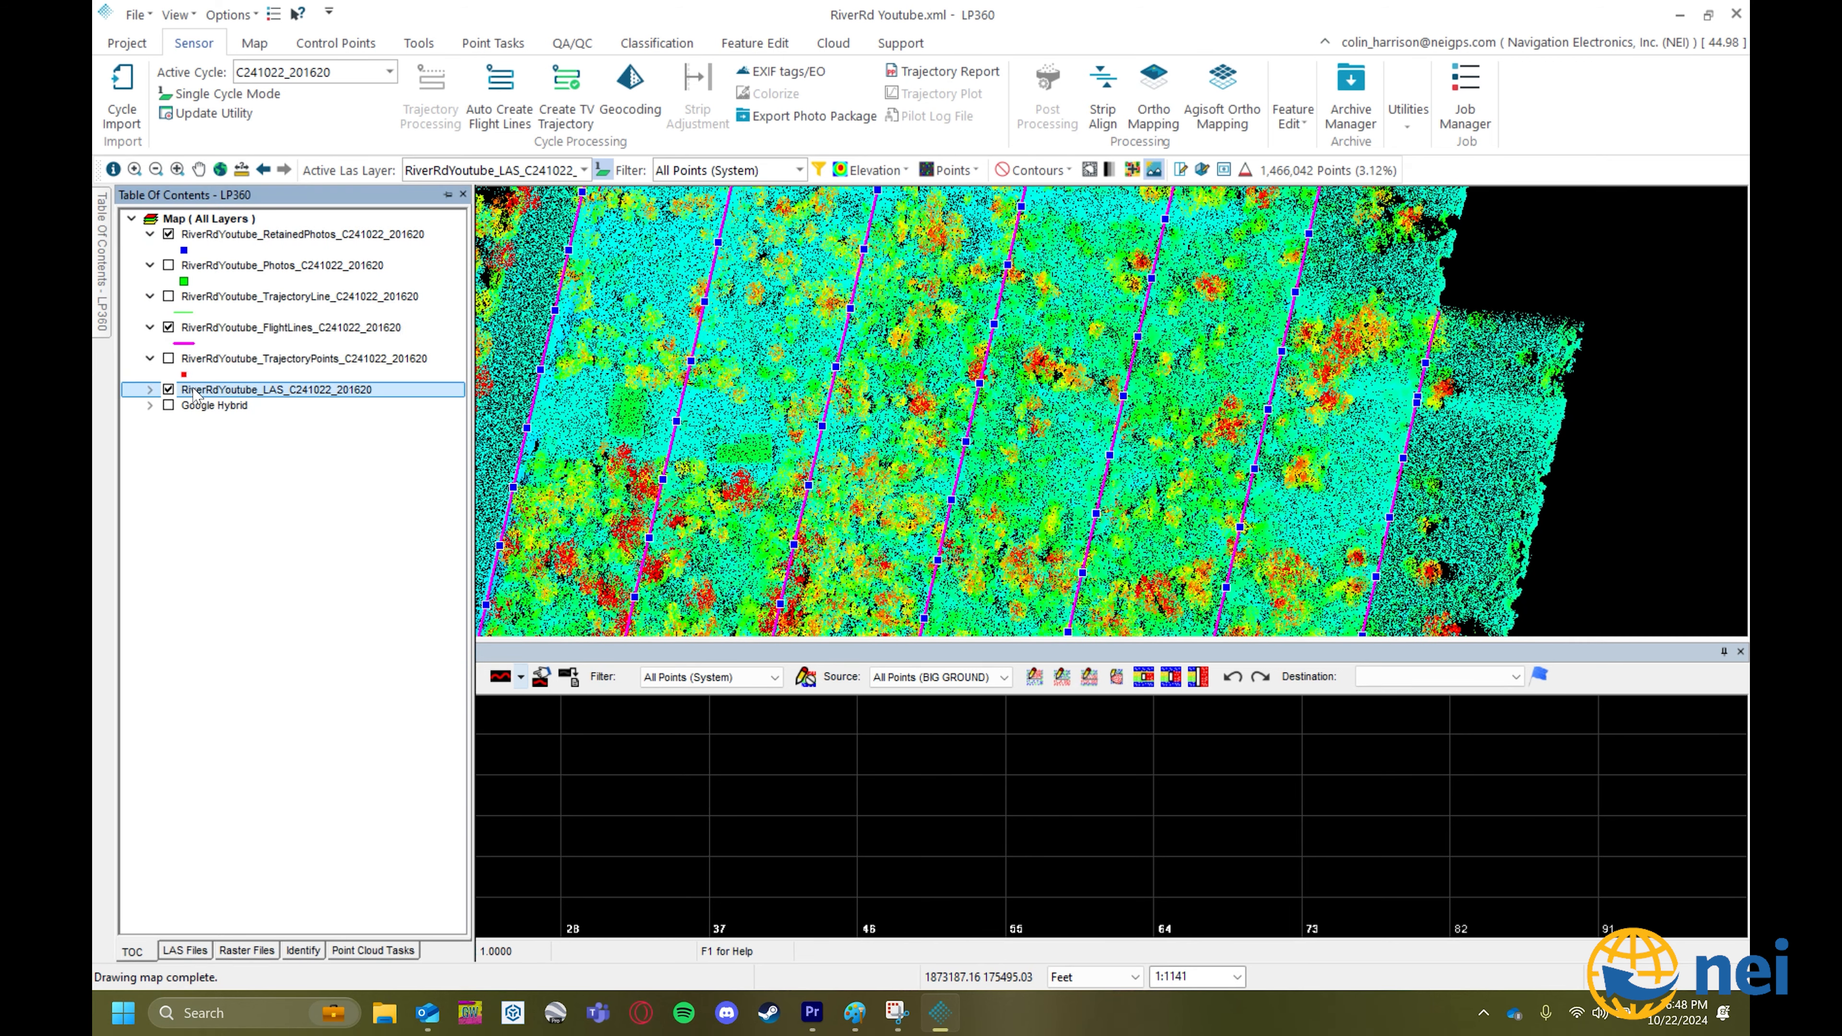
left_click(369, 392)
left_click_drag(417, 403, 233, 230)
left_click(168, 249)
left_click(168, 342)
middle_click_drag(928, 460, 1075, 327)
Colour the LAS points by Point Source to review the individual flight strips.
left_click(867, 170)
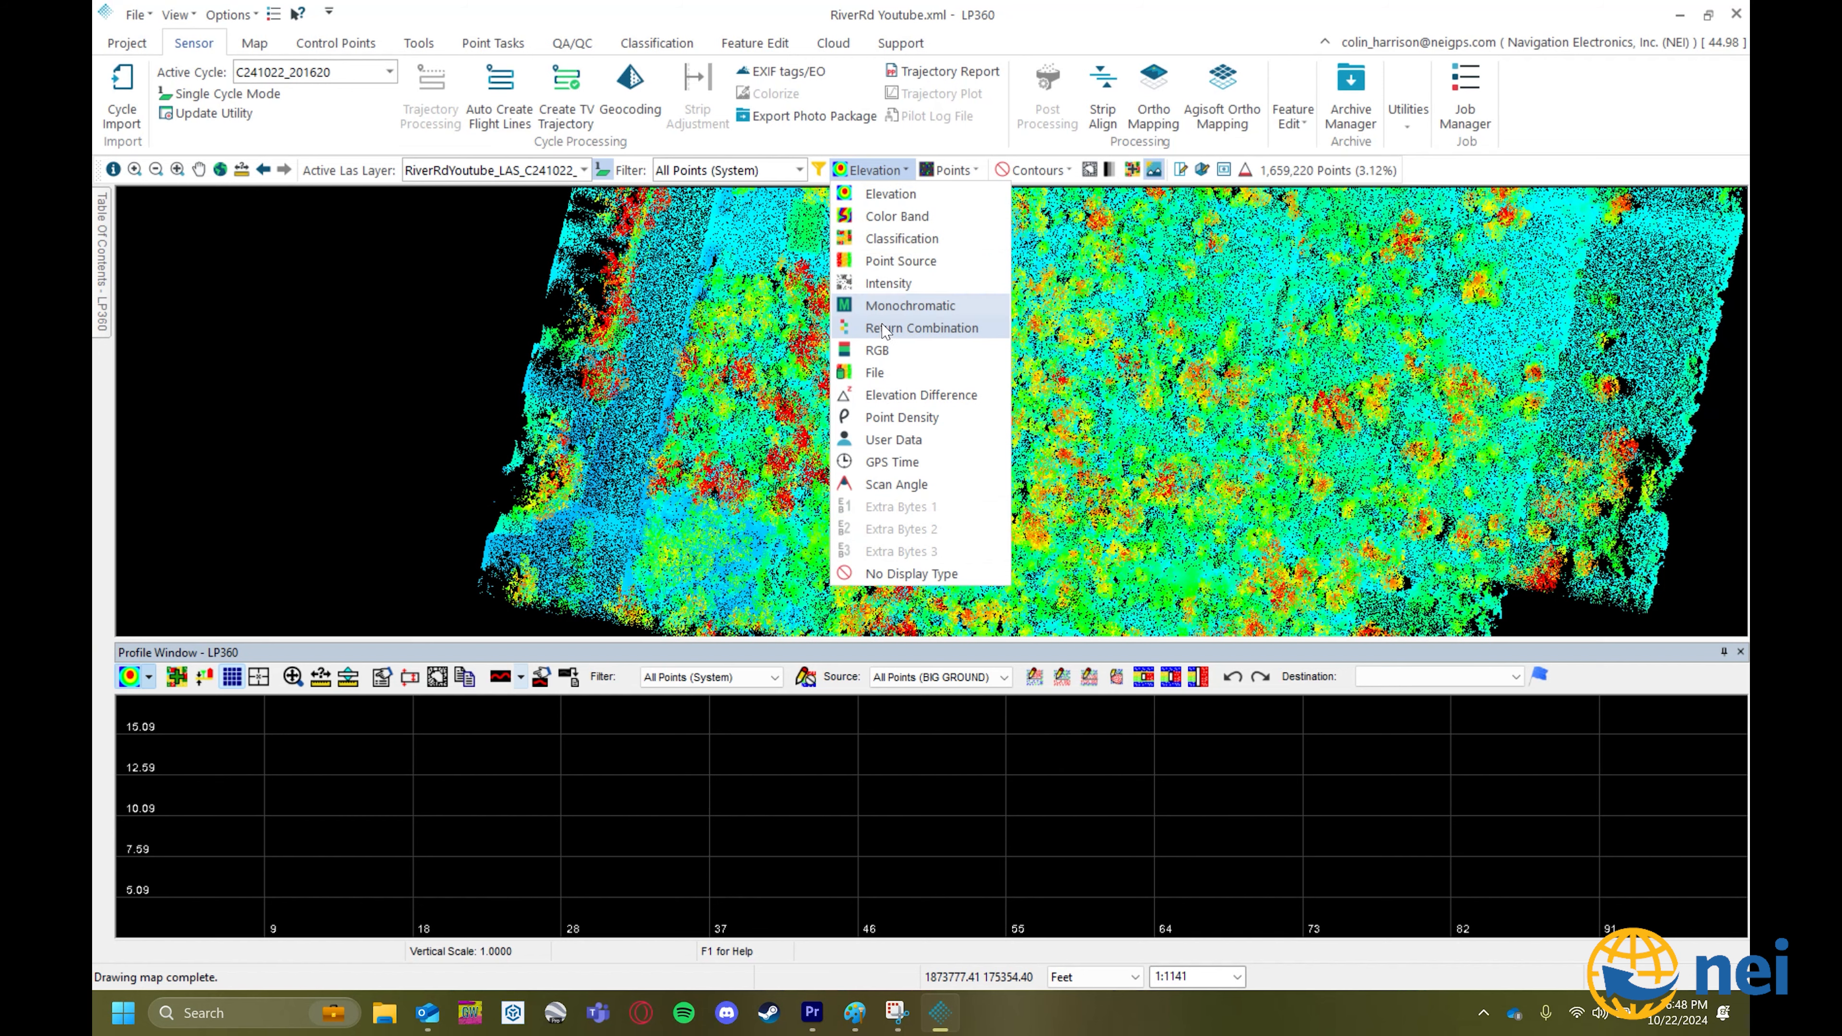
left_click(899, 260)
middle_click_drag(1012, 354, 1037, 382)
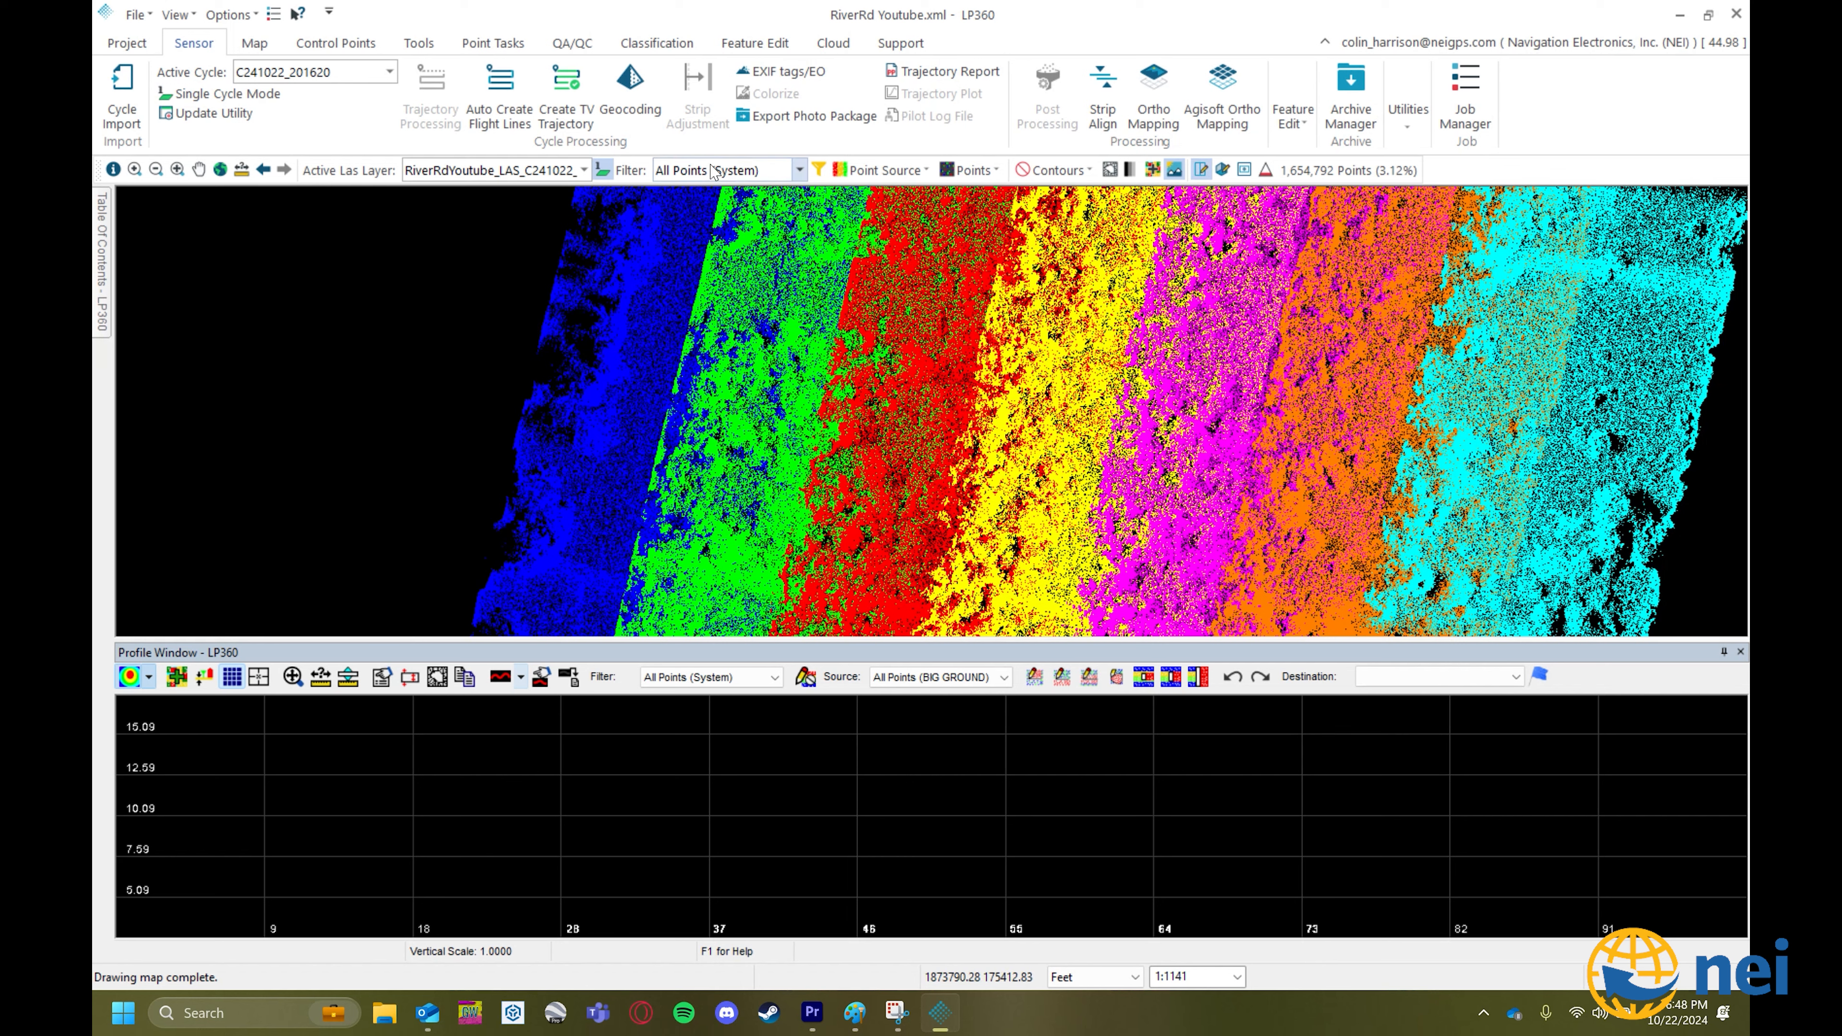
Colour the LAS points by RGB and examine the building roof and its surroundings up close.
left_click(883, 171)
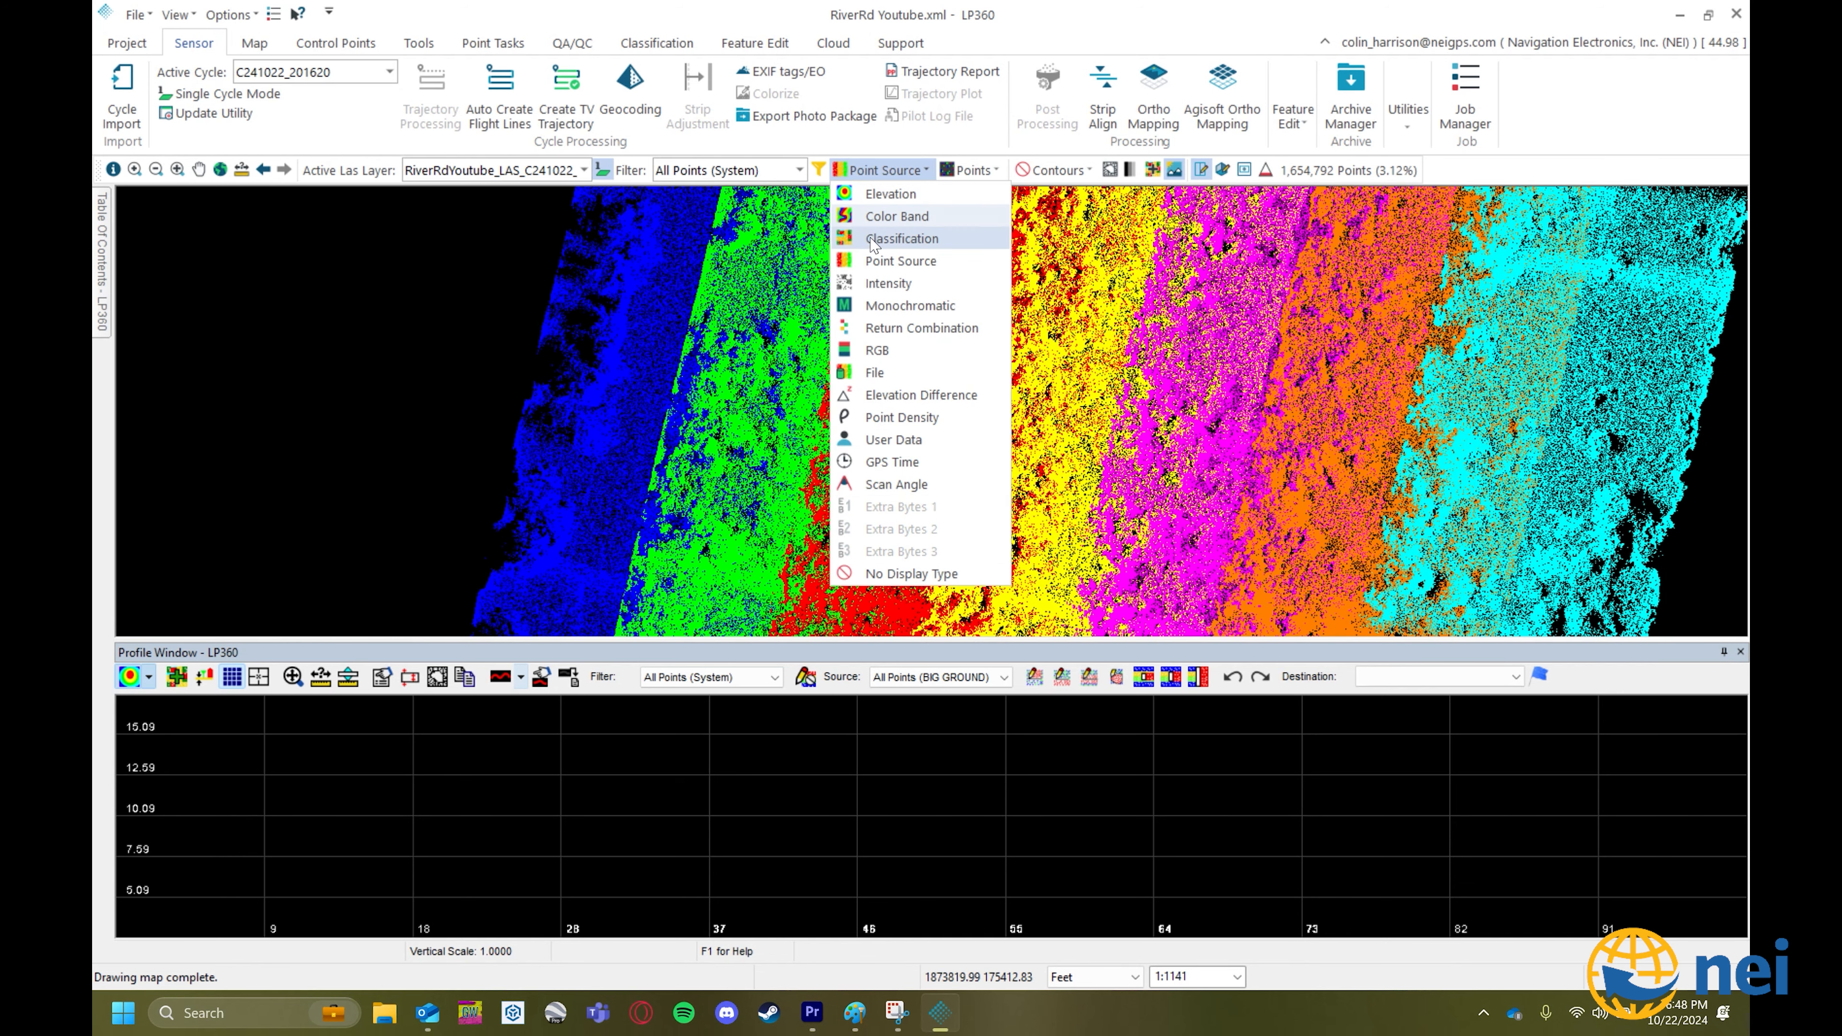
left_click(998, 370)
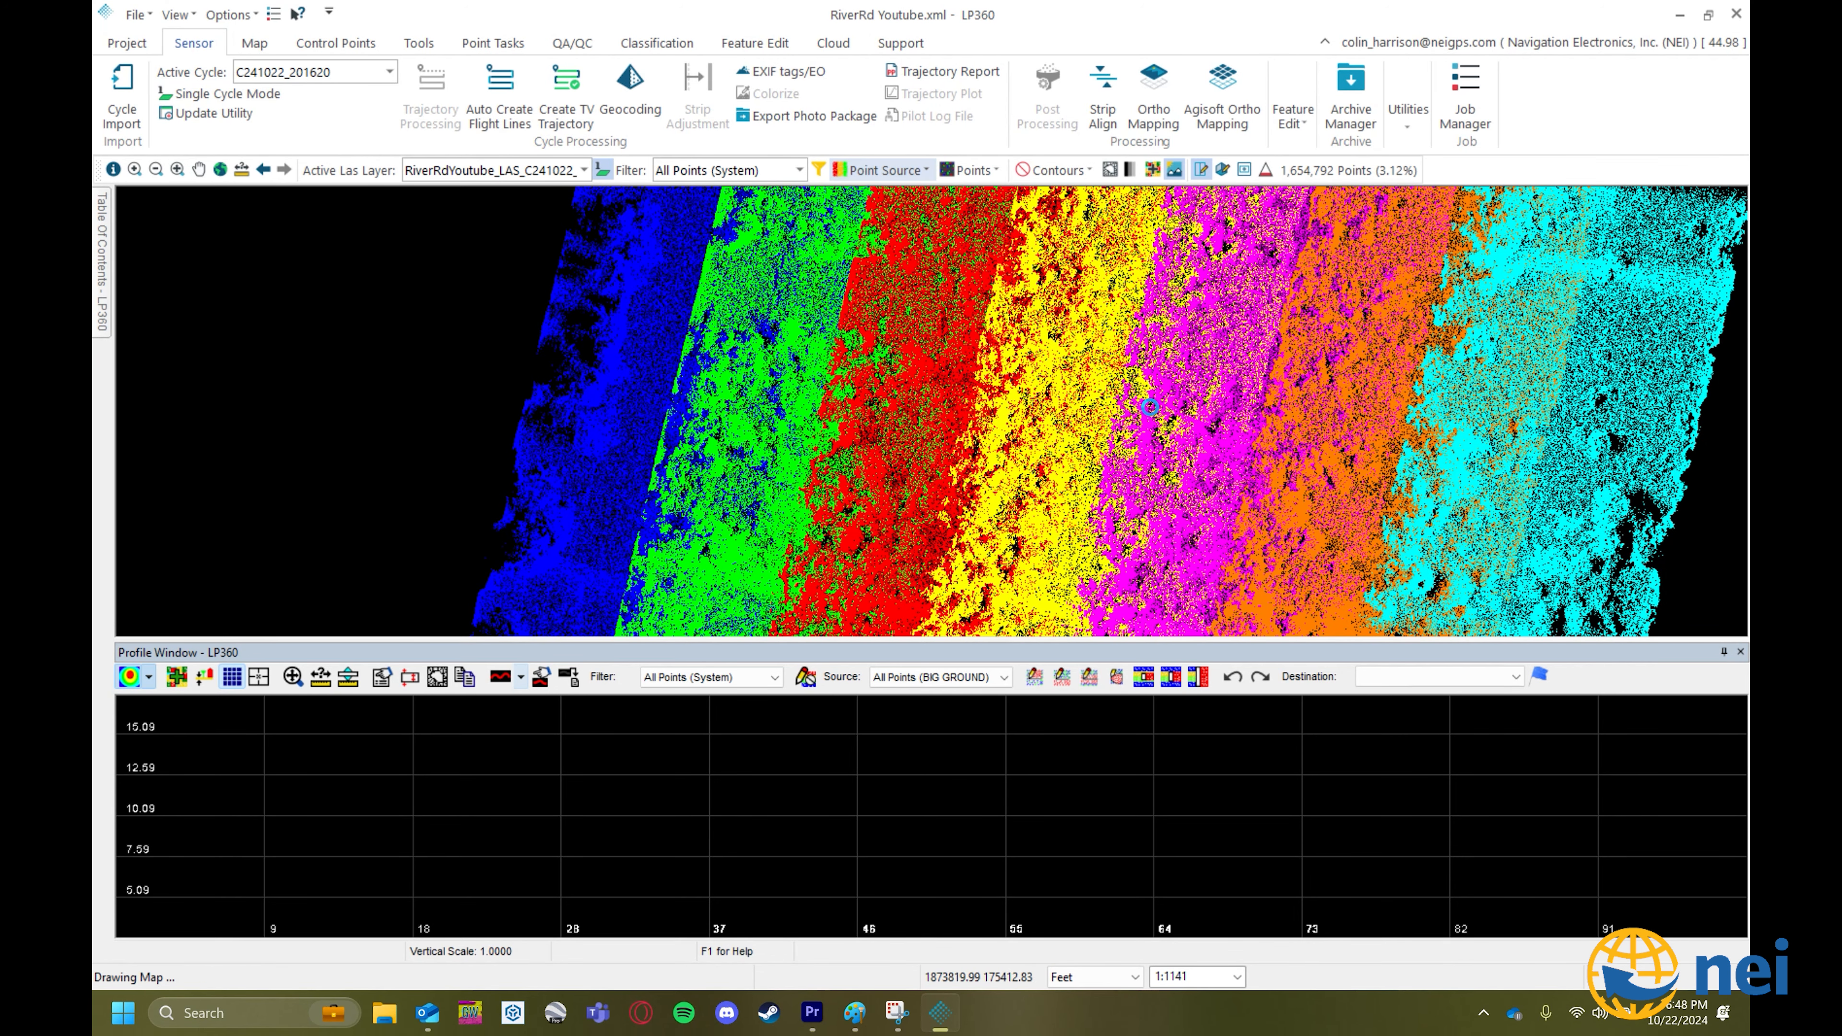
scroll(888, 308, "up", 3)
scroll(843, 392, "up", 5)
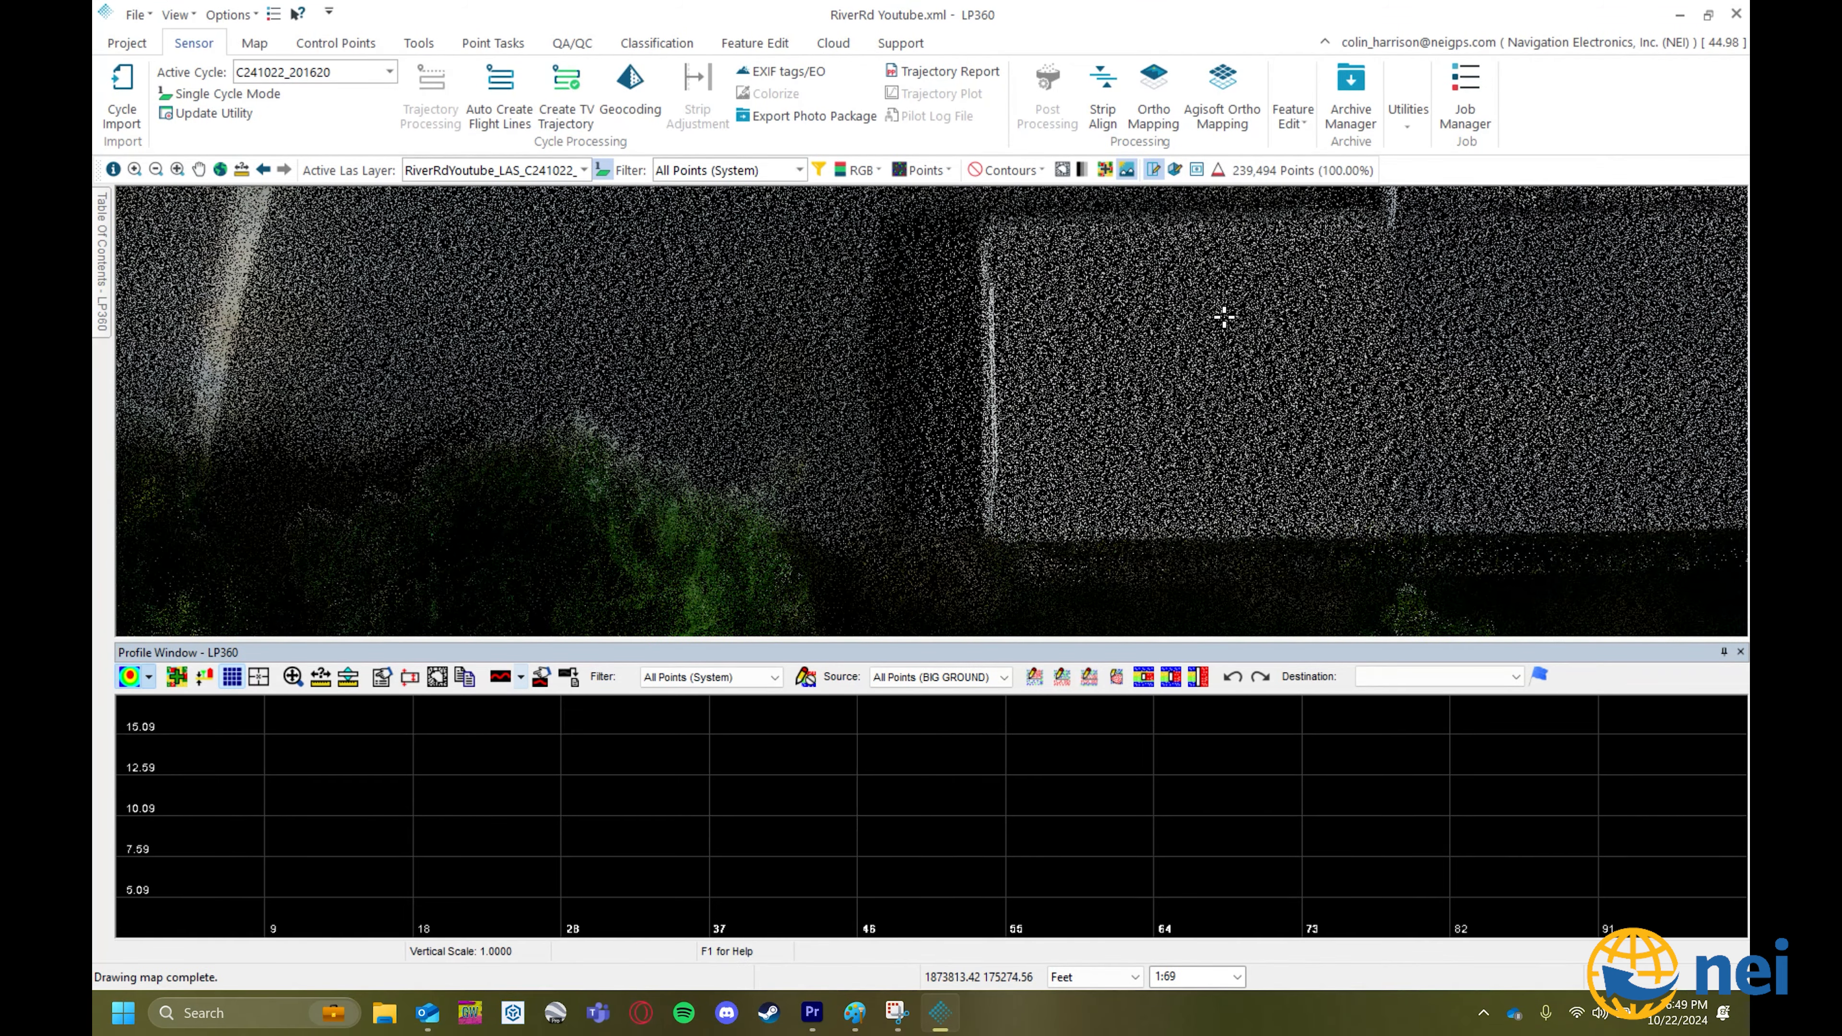
scroll(1224, 317, "down", 2)
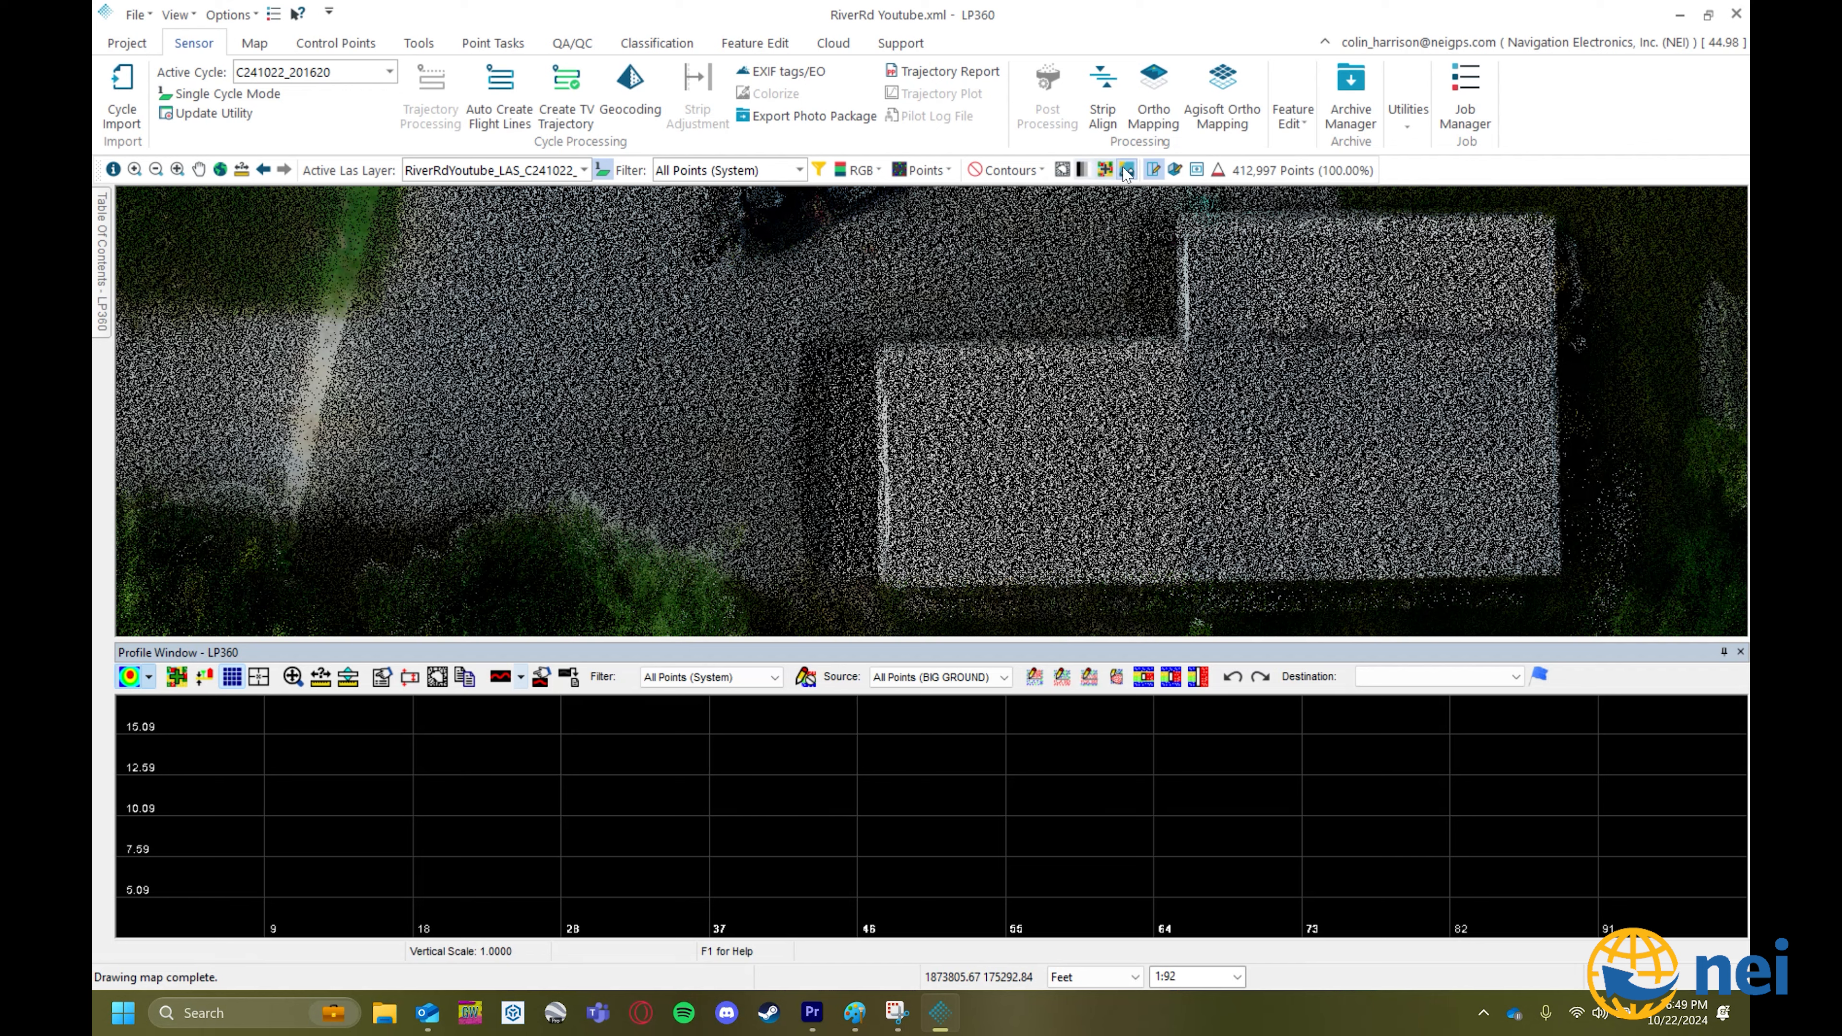
Colour the points by Point Source again and cut a horizontal profile from the open ground across the building.
left_click(777, 172)
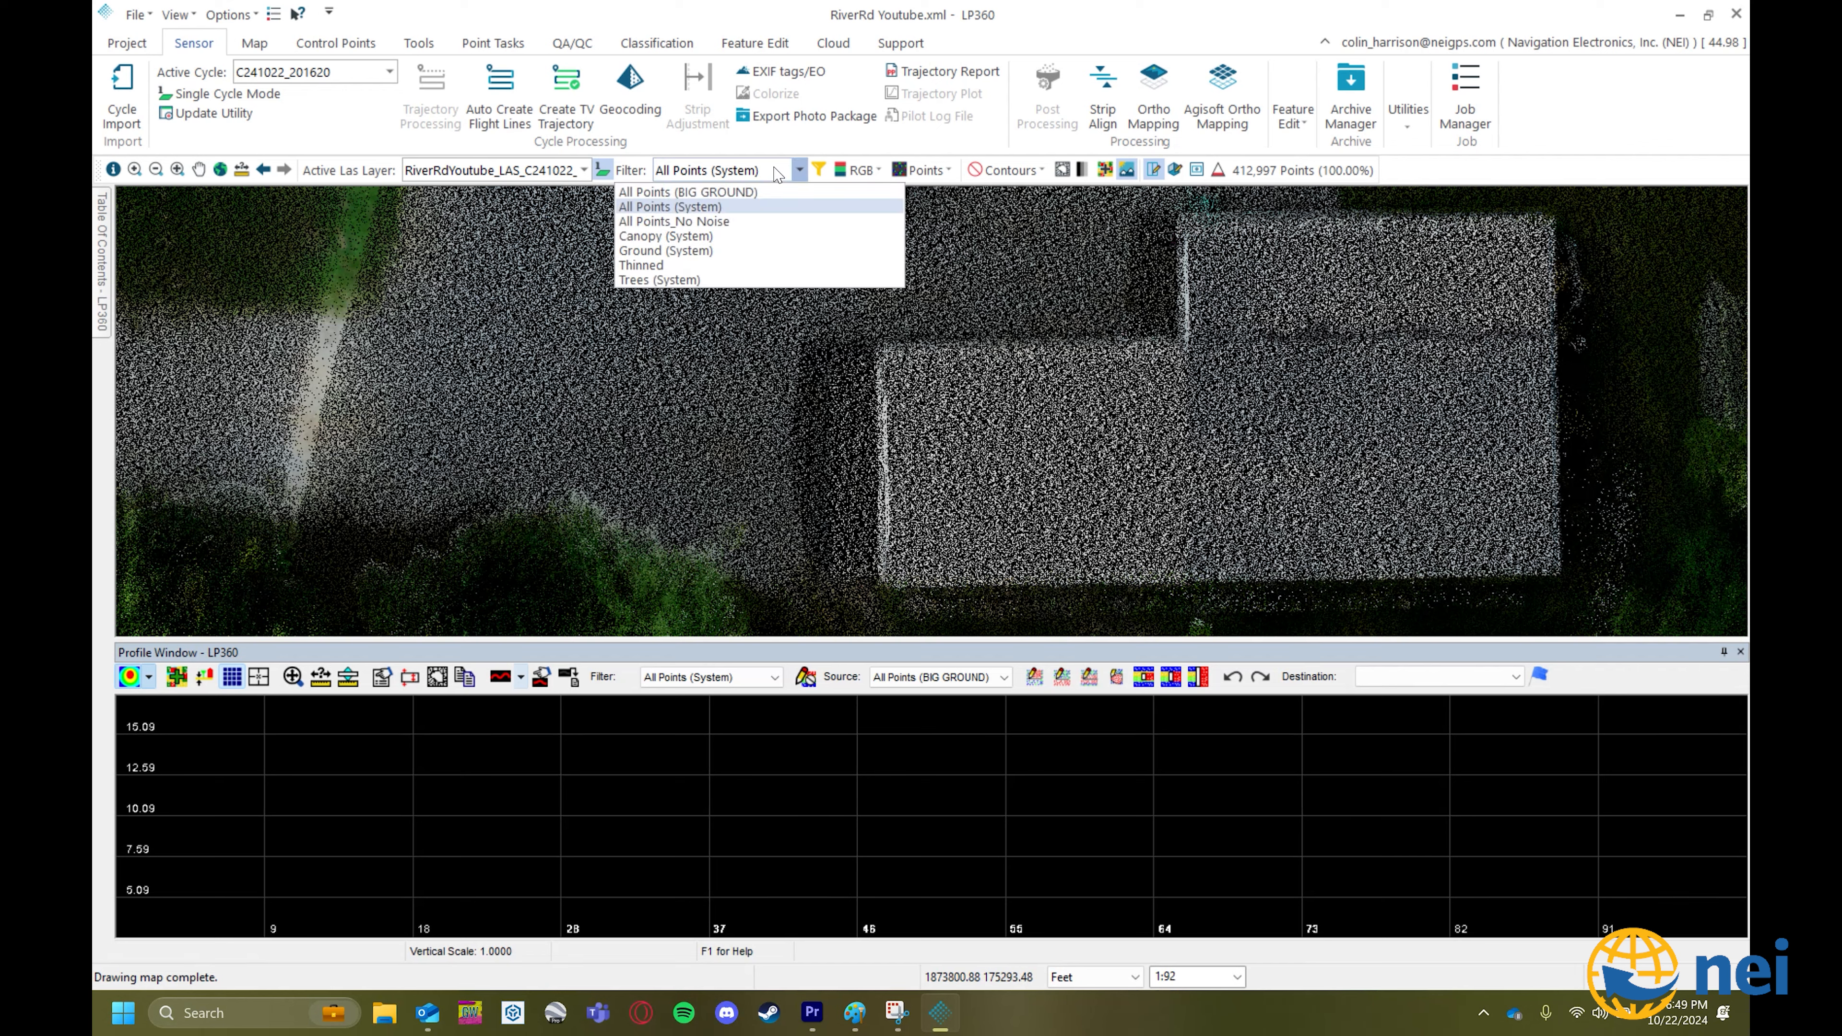
left_click(876, 172)
left_click(892, 266)
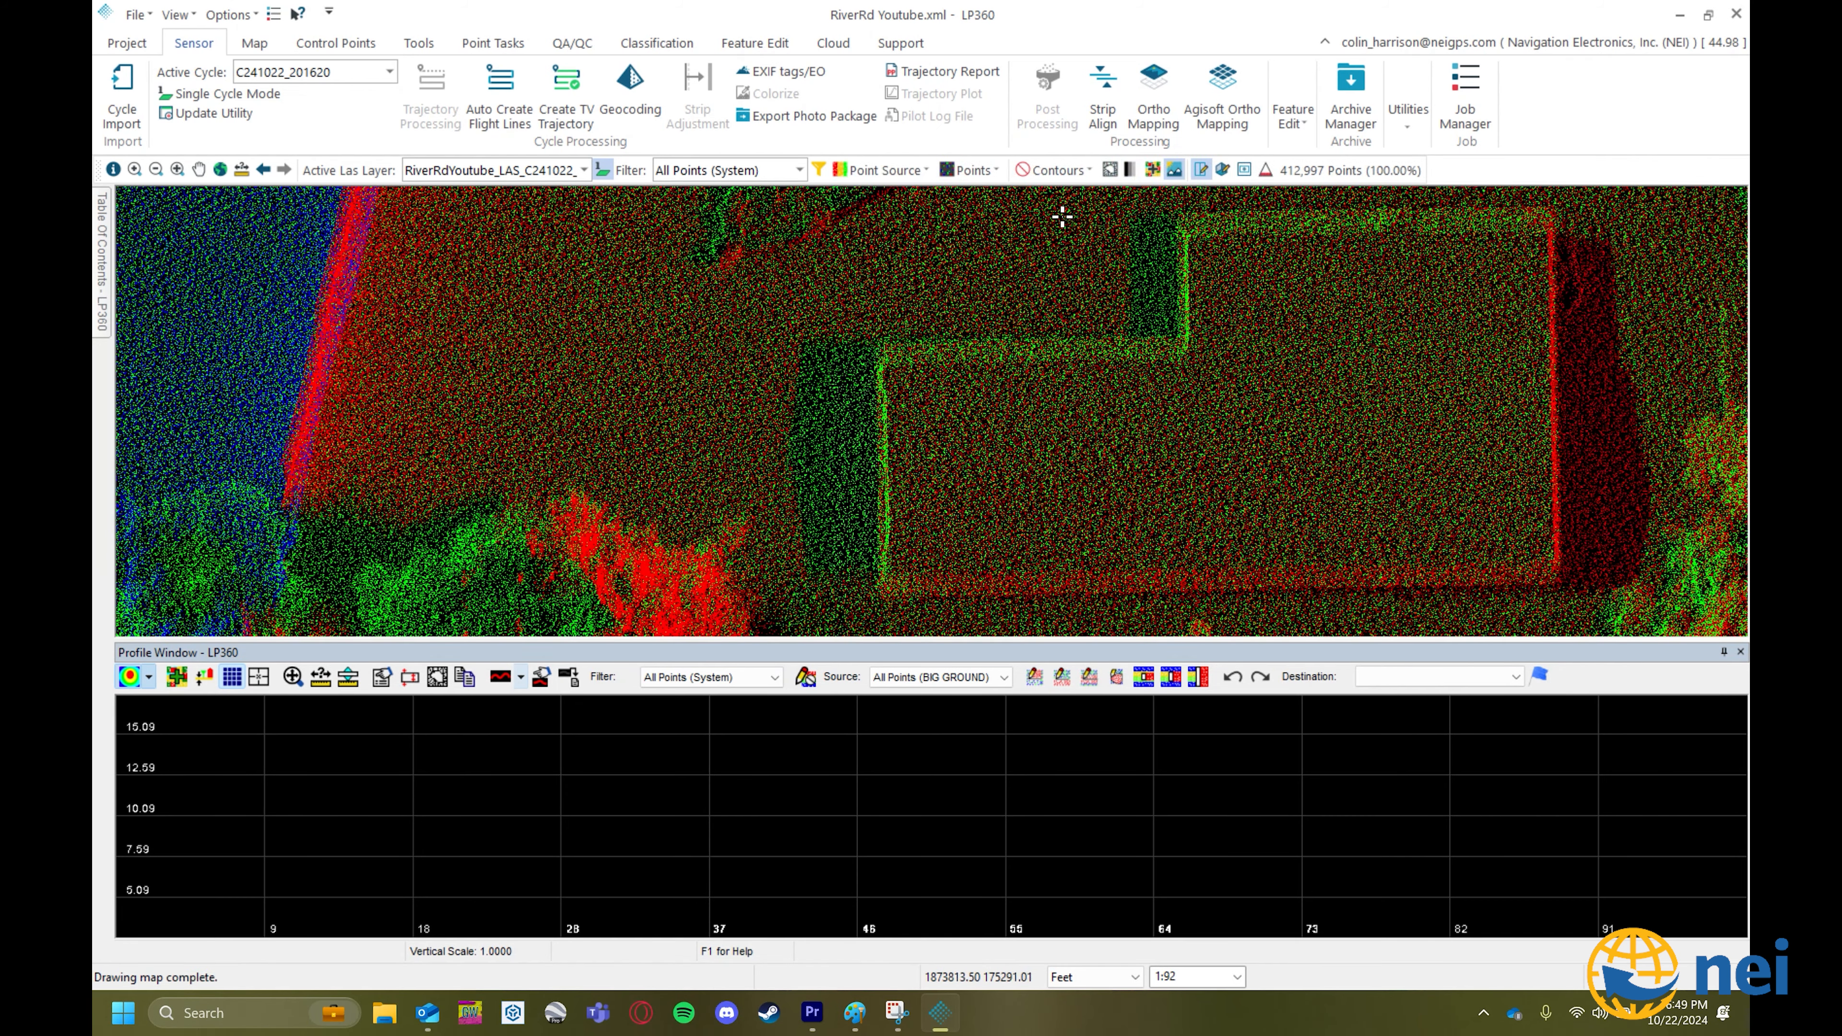
left_click(1201, 169)
left_click(462, 416)
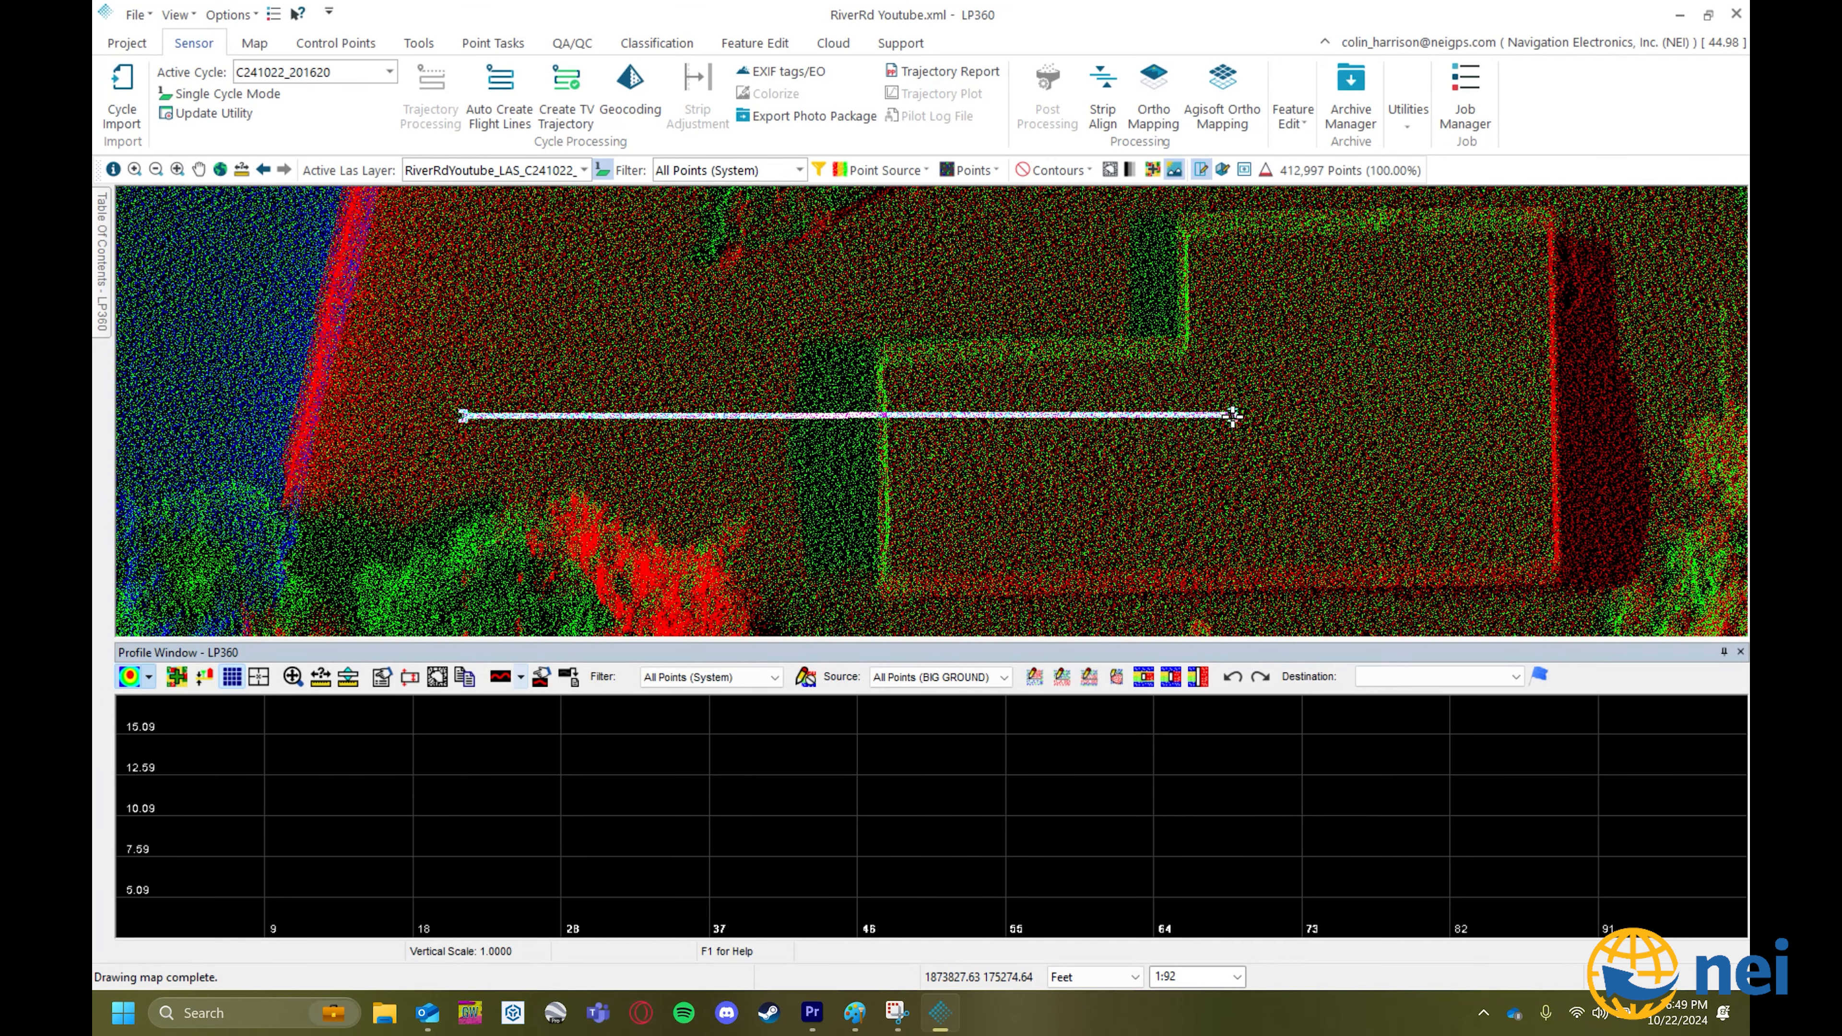
left_click(1233, 415)
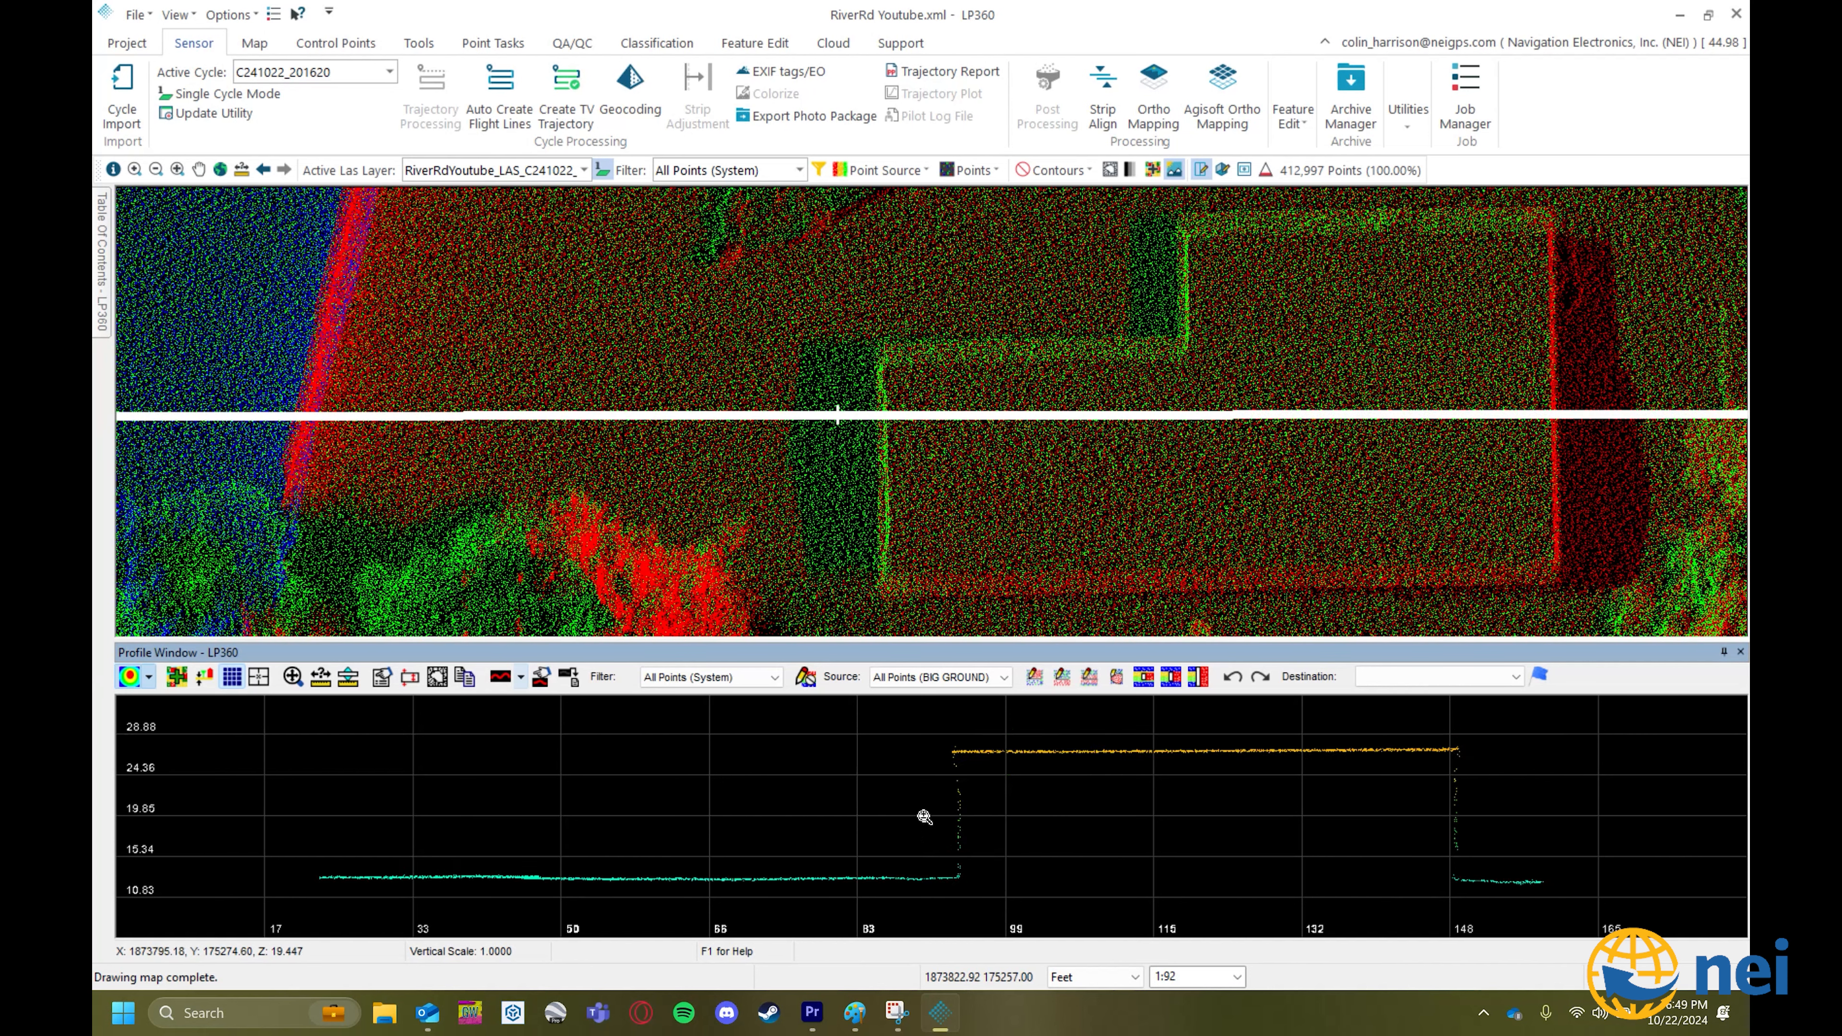
Colour the profile points by Point Source and inspect the strips up close over the open ground west of the building.
left_click(149, 678)
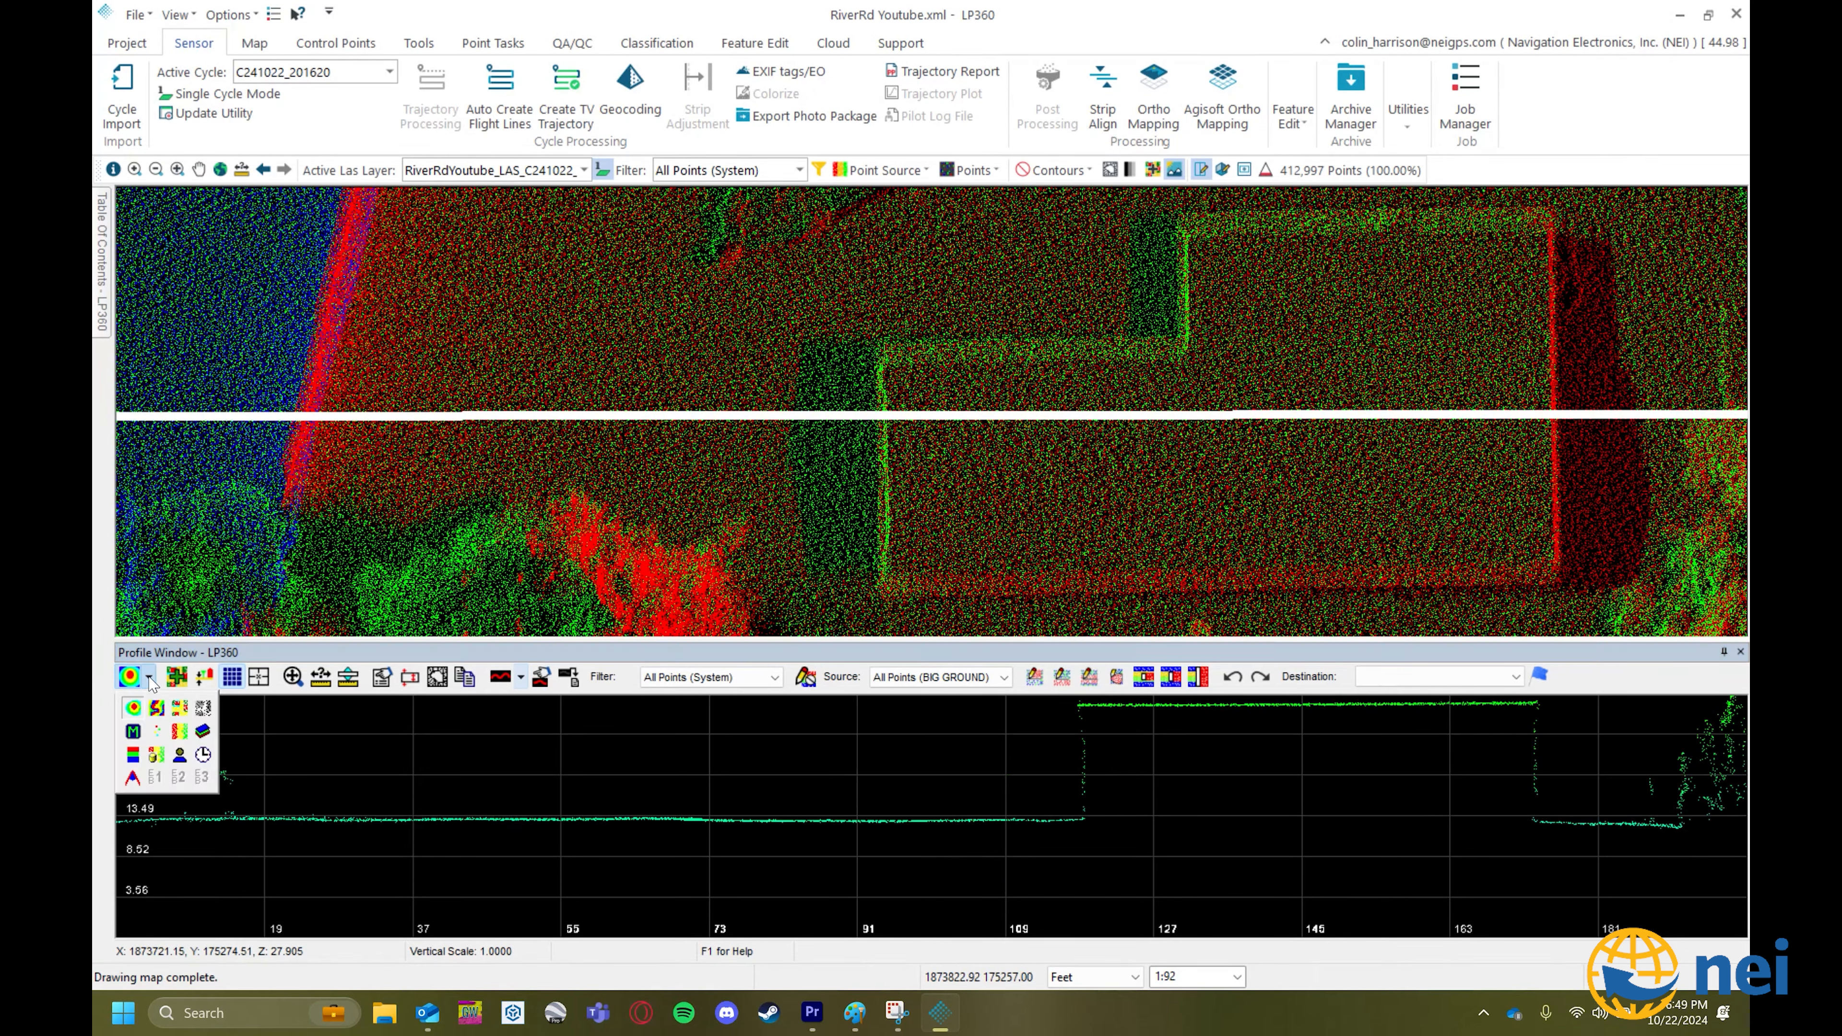
left_click(179, 732)
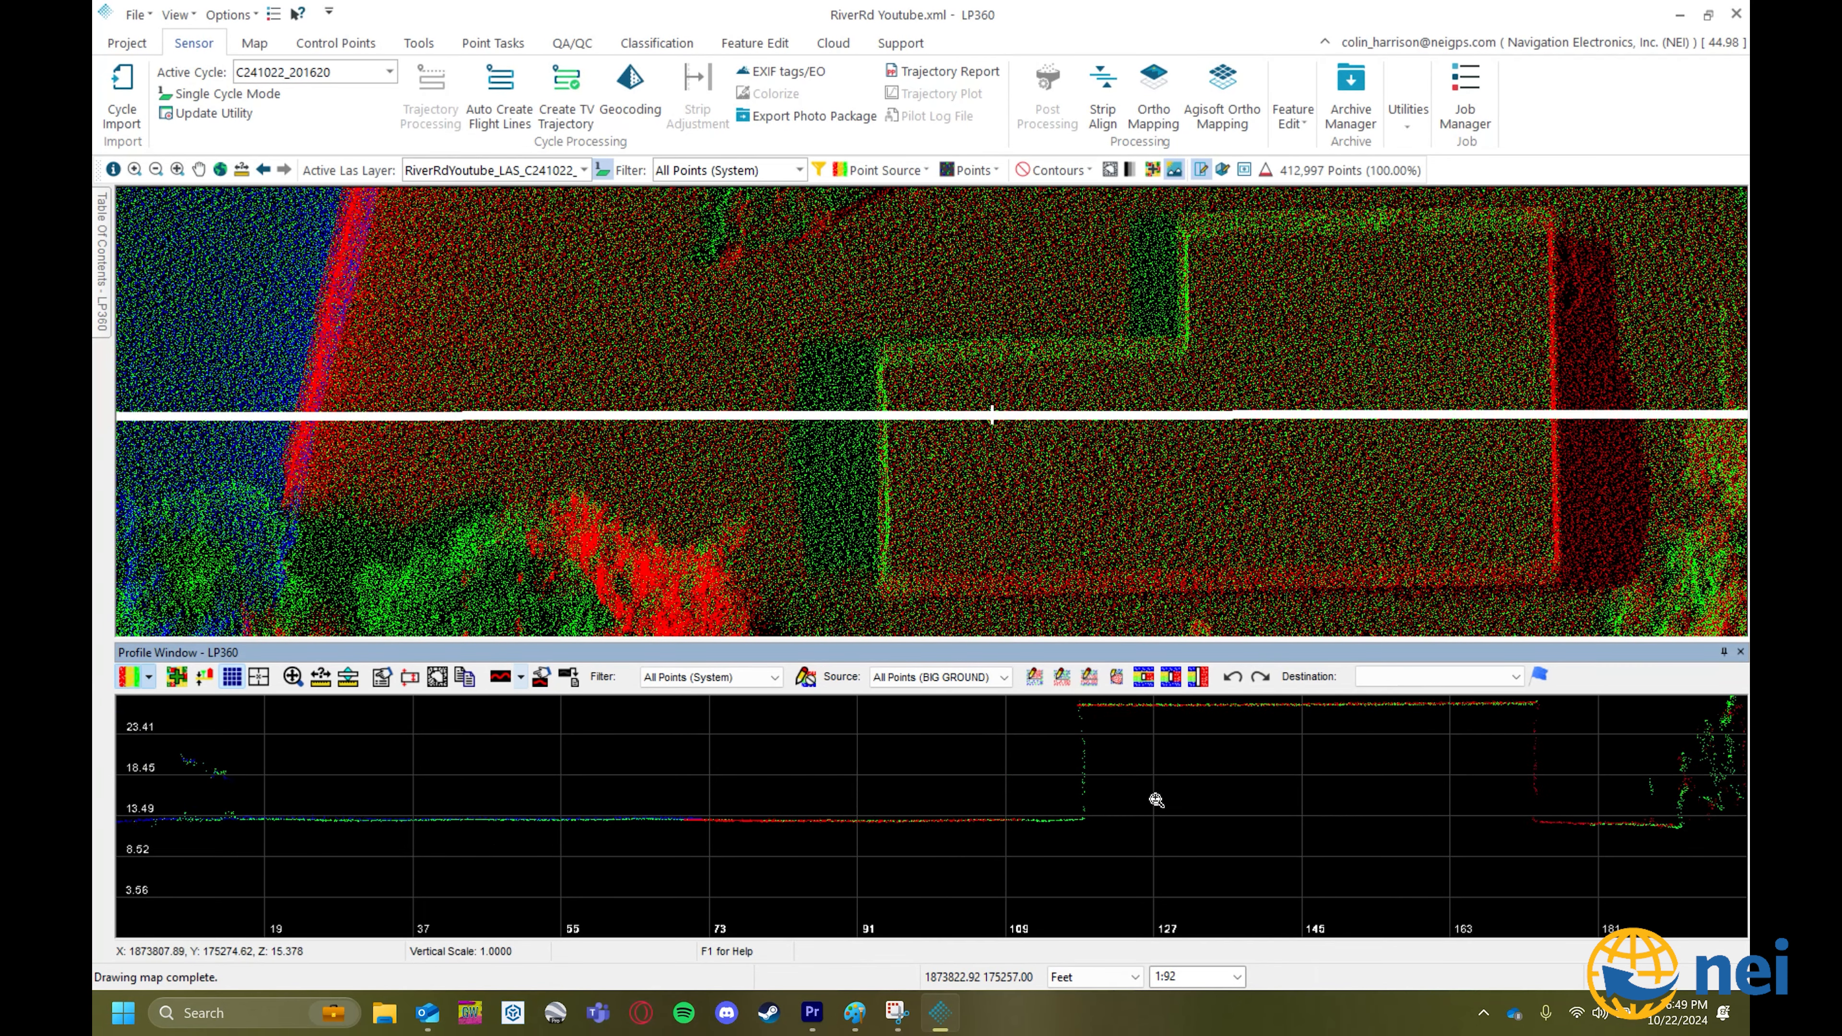
scroll(1155, 801, "up", 5)
middle_click_drag(370, 845, 1123, 830)
scroll(1122, 830, "up", 4)
middle_click_drag(945, 786, 901, 839)
middle_click_drag(1168, 808, 924, 854)
middle_click_drag(1133, 839, 677, 831)
scroll(956, 809, "down", 3)
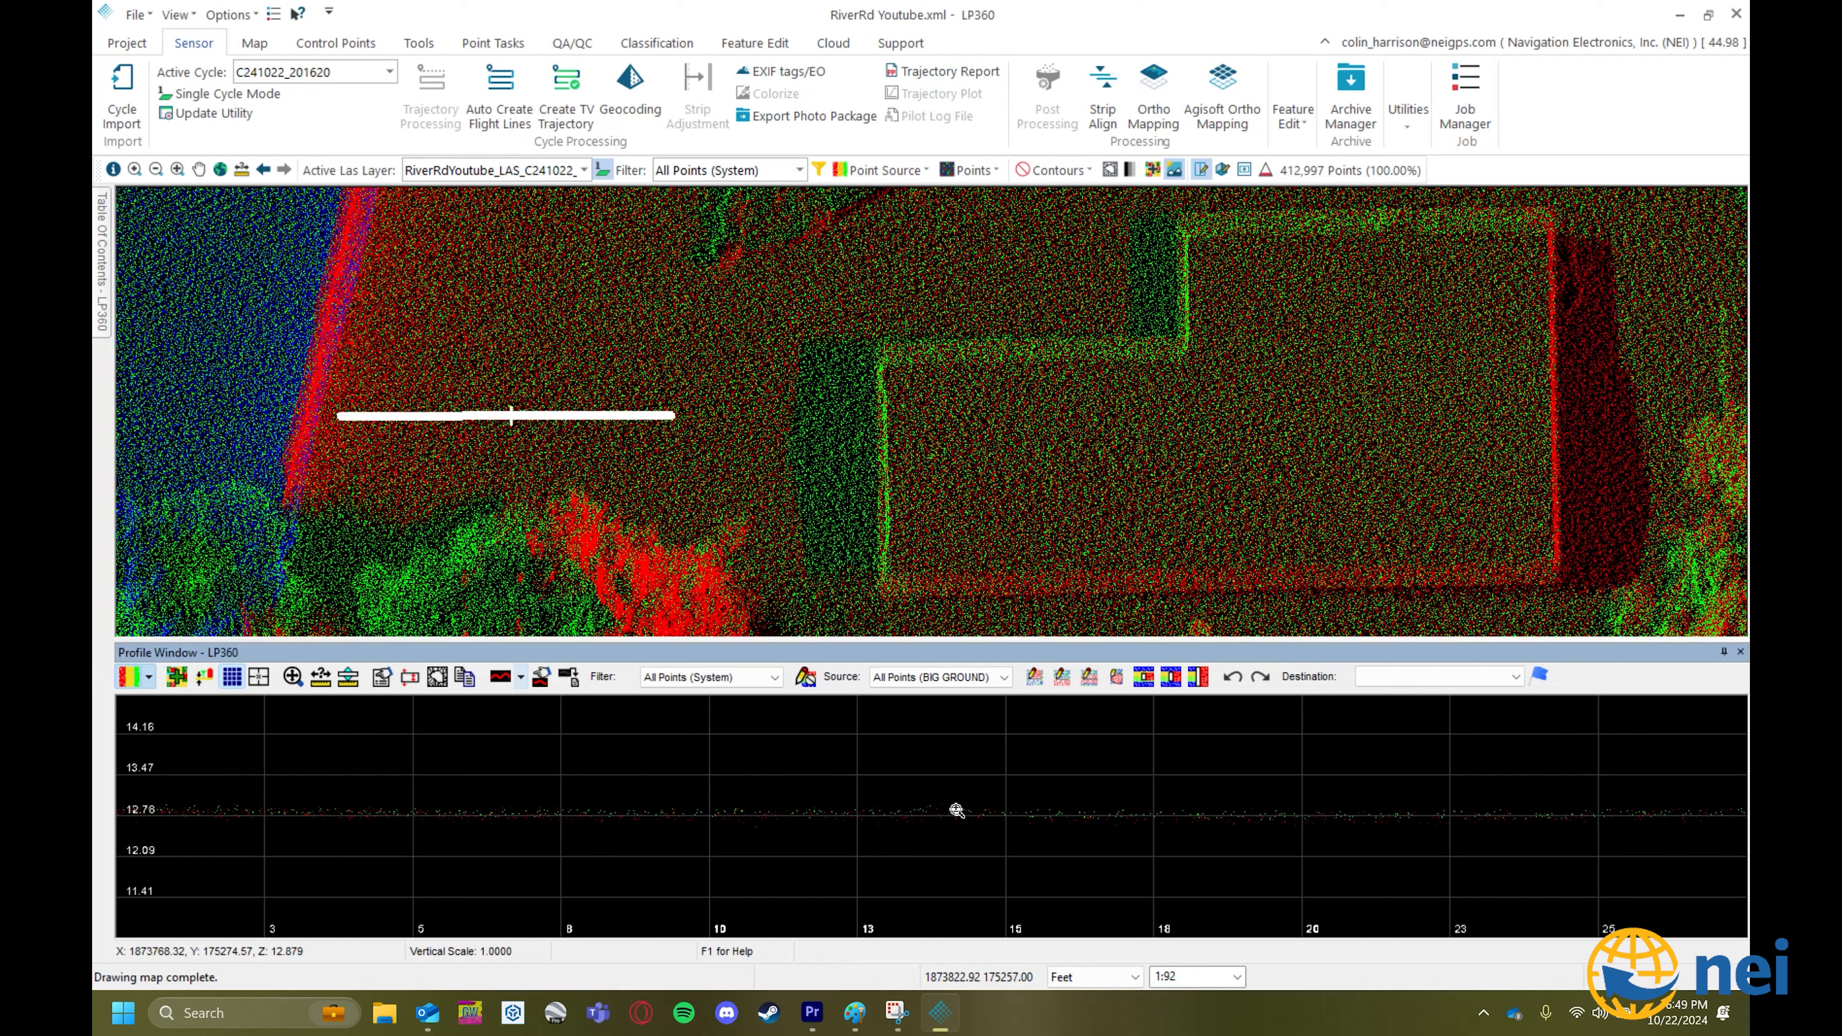
Follow the strips in the profile across the building roof to the ground on its east side.
scroll(1022, 838, "down", 3)
middle_click_drag(1044, 835, 830, 827)
middle_click_drag(1123, 831, 911, 889)
middle_click_drag(1041, 827, 938, 881)
middle_click_drag(1072, 707, 373, 834)
scroll(965, 828, "up", 4)
middle_click_drag(1439, 830, 830, 840)
scroll(882, 841, "down", 4)
middle_click_drag(1378, 838, 932, 837)
middle_click_drag(1153, 839, 724, 848)
middle_click_drag(1244, 897, 978, 797)
scroll(949, 876, "down", 4)
middle_click_drag(999, 933, 978, 810)
scroll(957, 842, "up", 3)
scroll(956, 842, "up", 3)
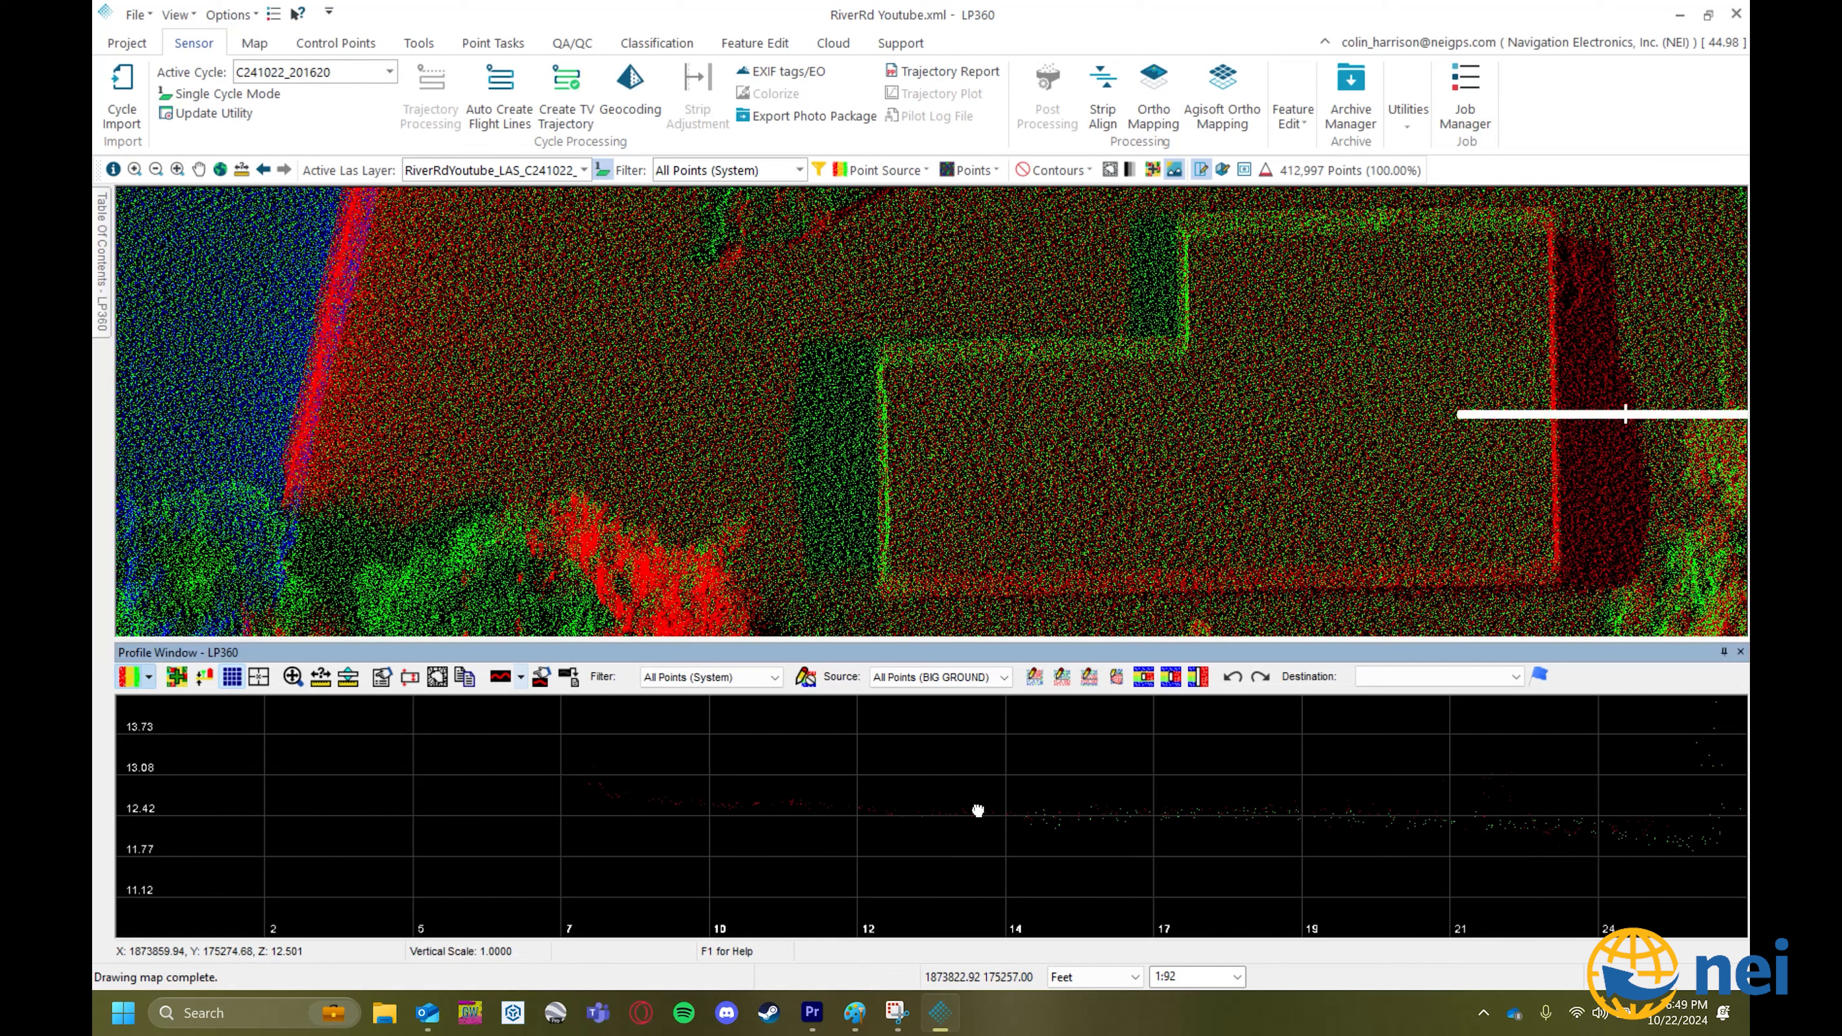
Examine the strip overlap in the profile across the open ground west of the building.
scroll(978, 811, "down", 8)
middle_click_drag(649, 793, 1194, 889)
middle_click_drag(342, 913, 588, 815)
scroll(606, 824, "up", 4)
middle_click_drag(408, 778, 937, 840)
scroll(621, 823, "down", 2)
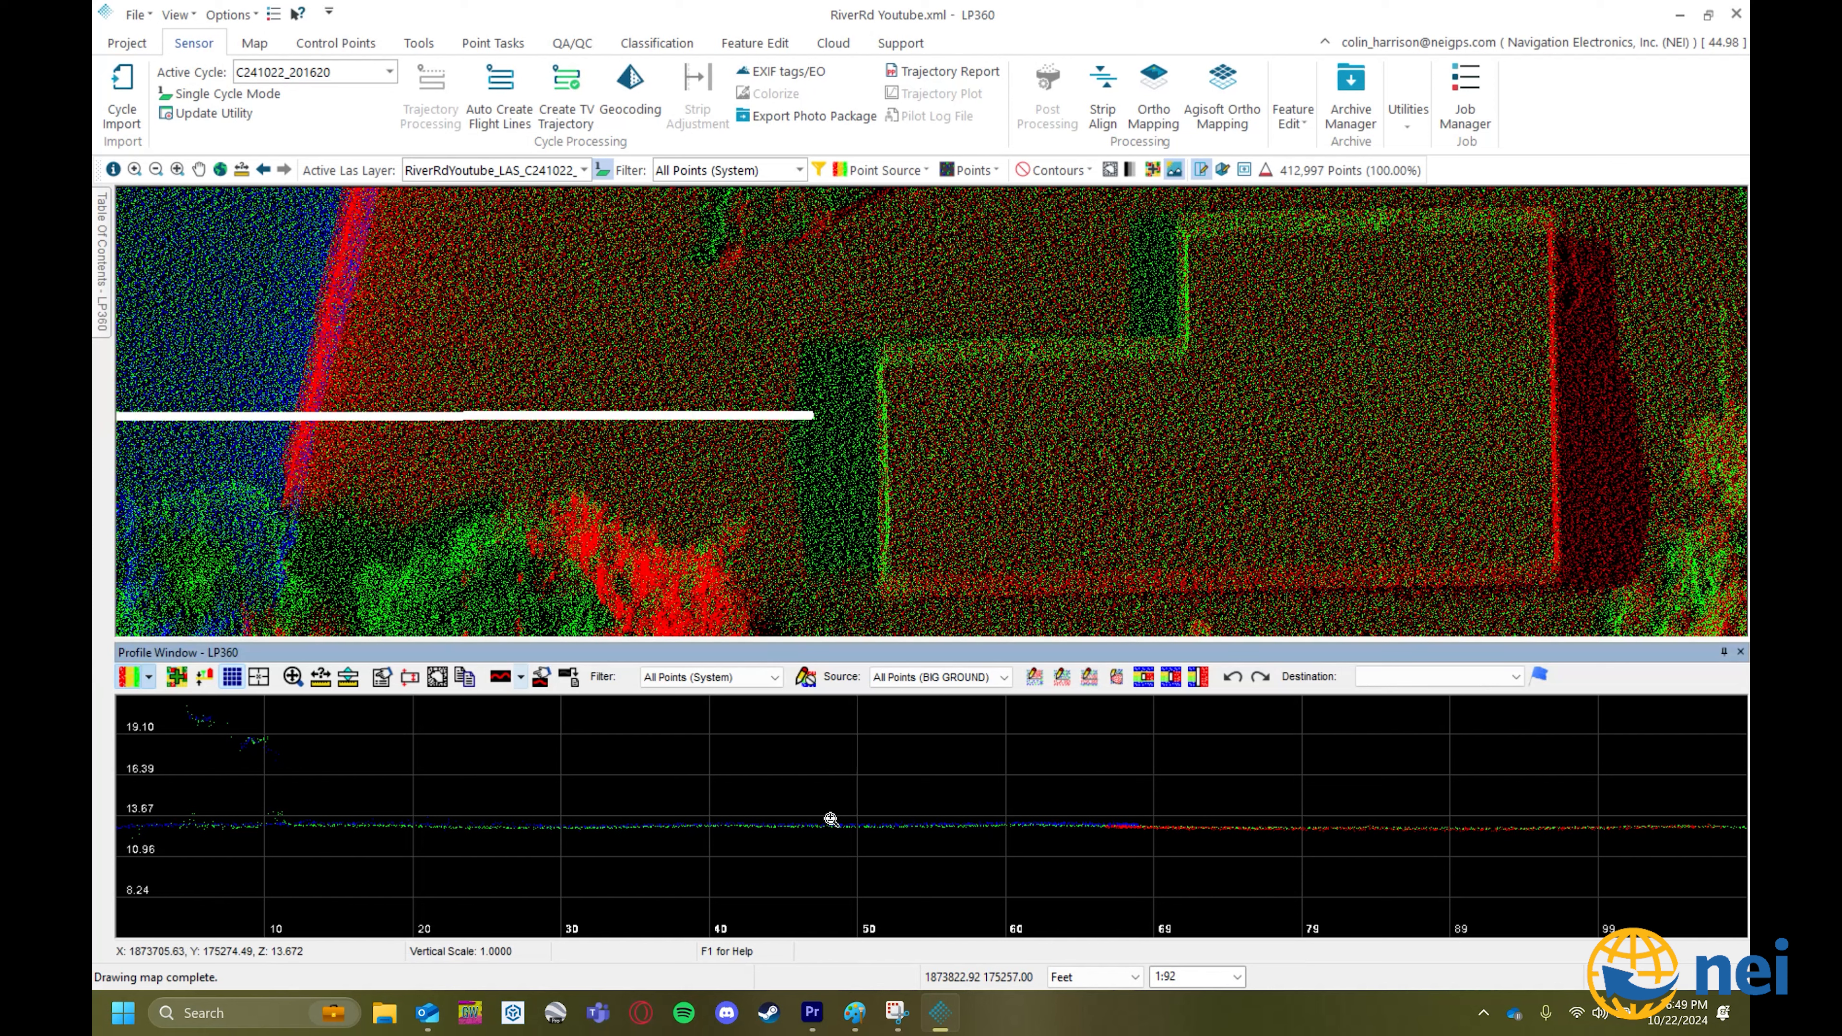
left_click(1100, 87)
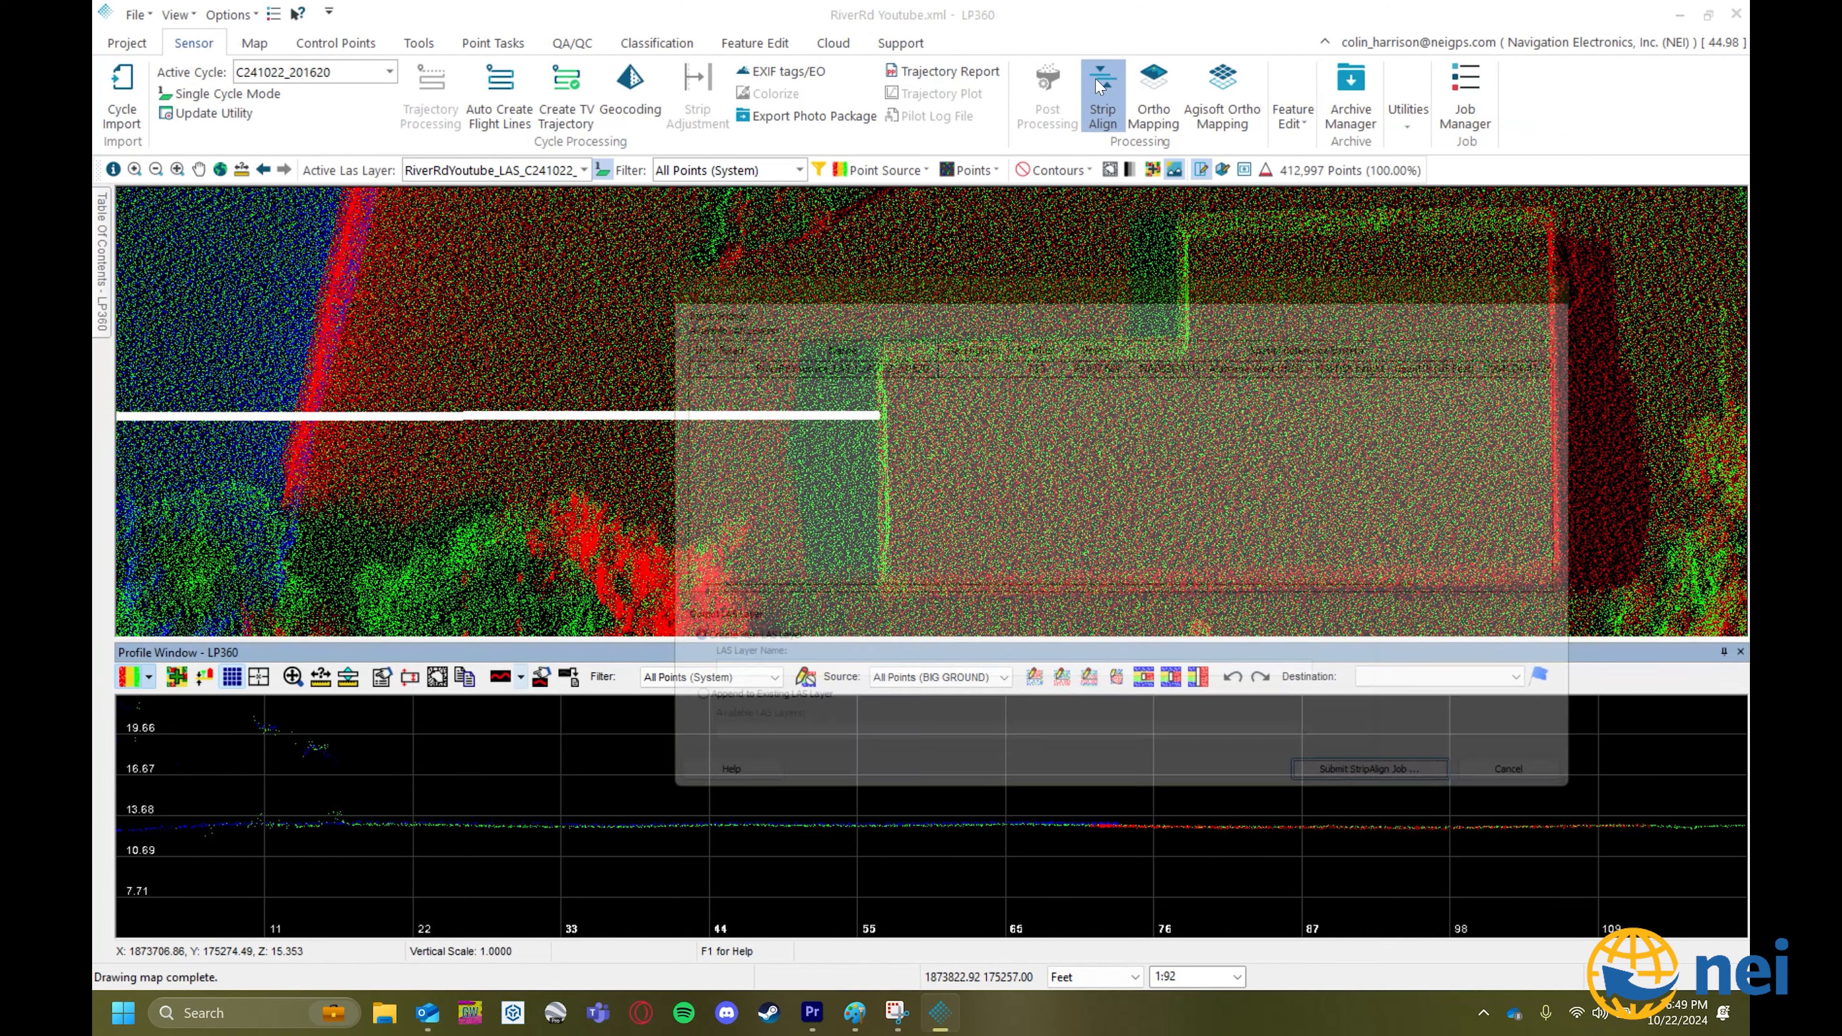
left_click(669, 359)
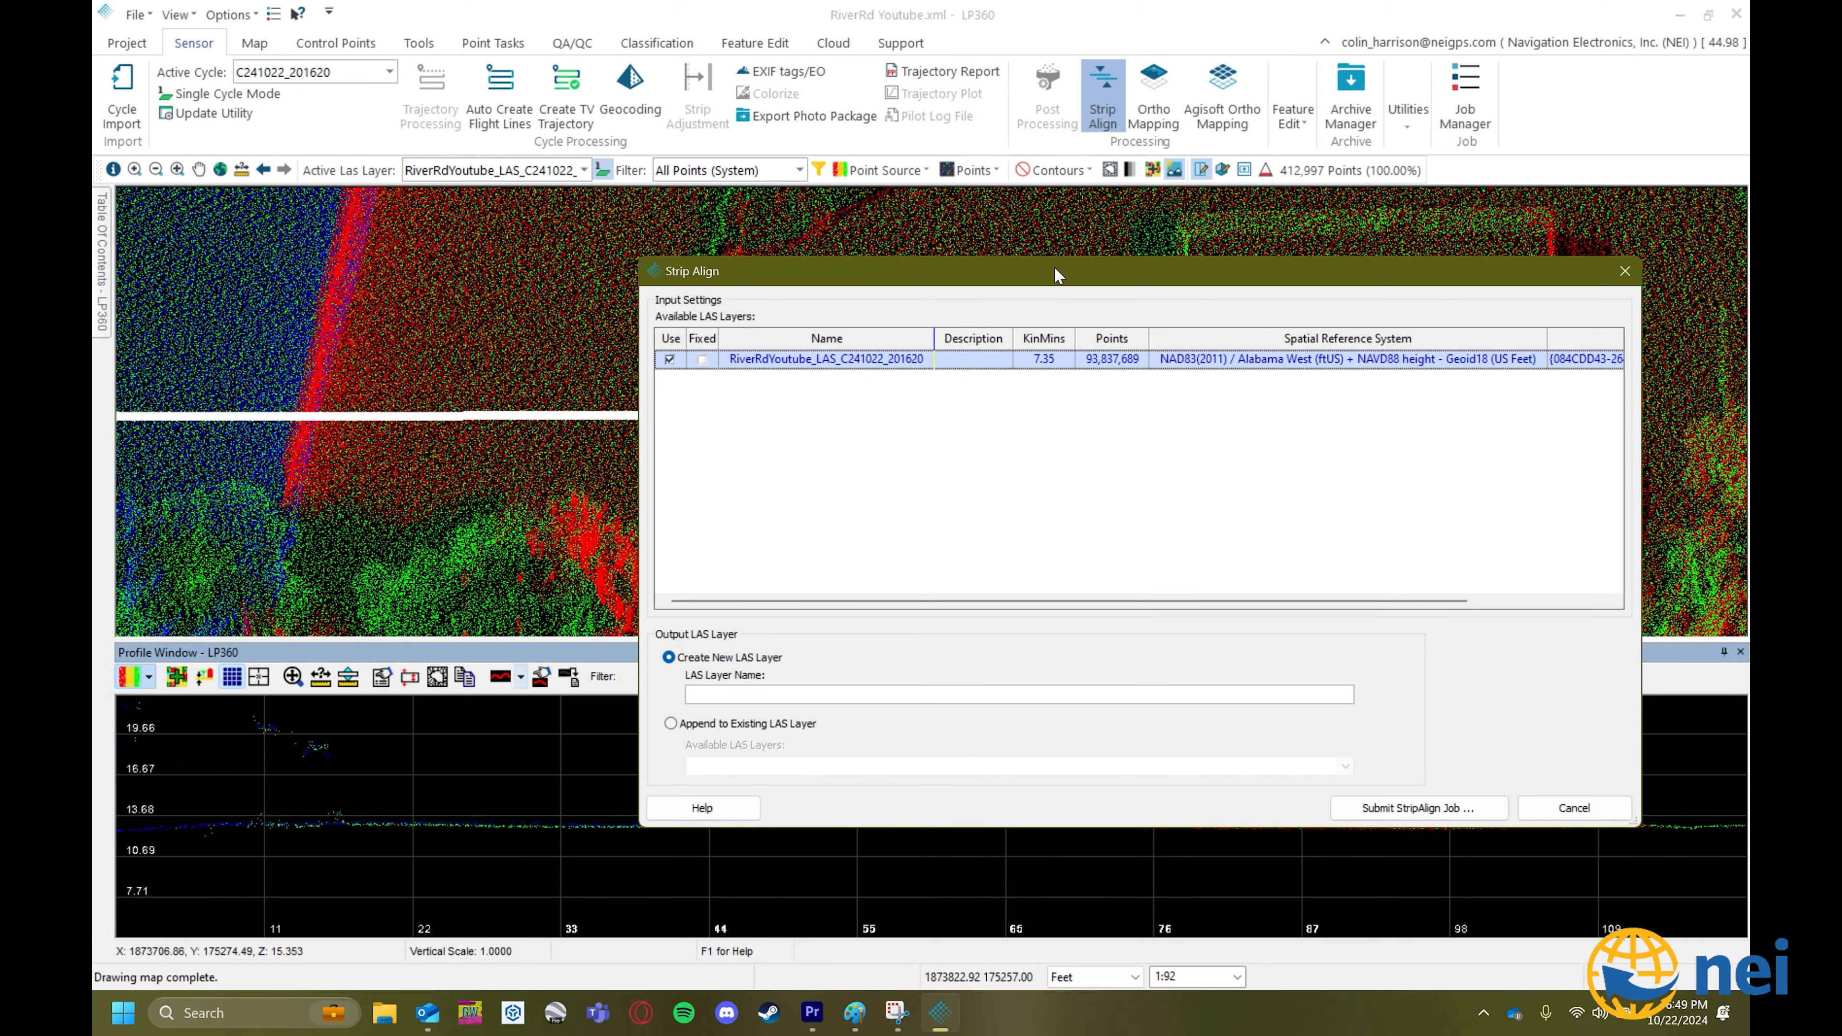
left_click_drag(1030, 273, 976, 235)
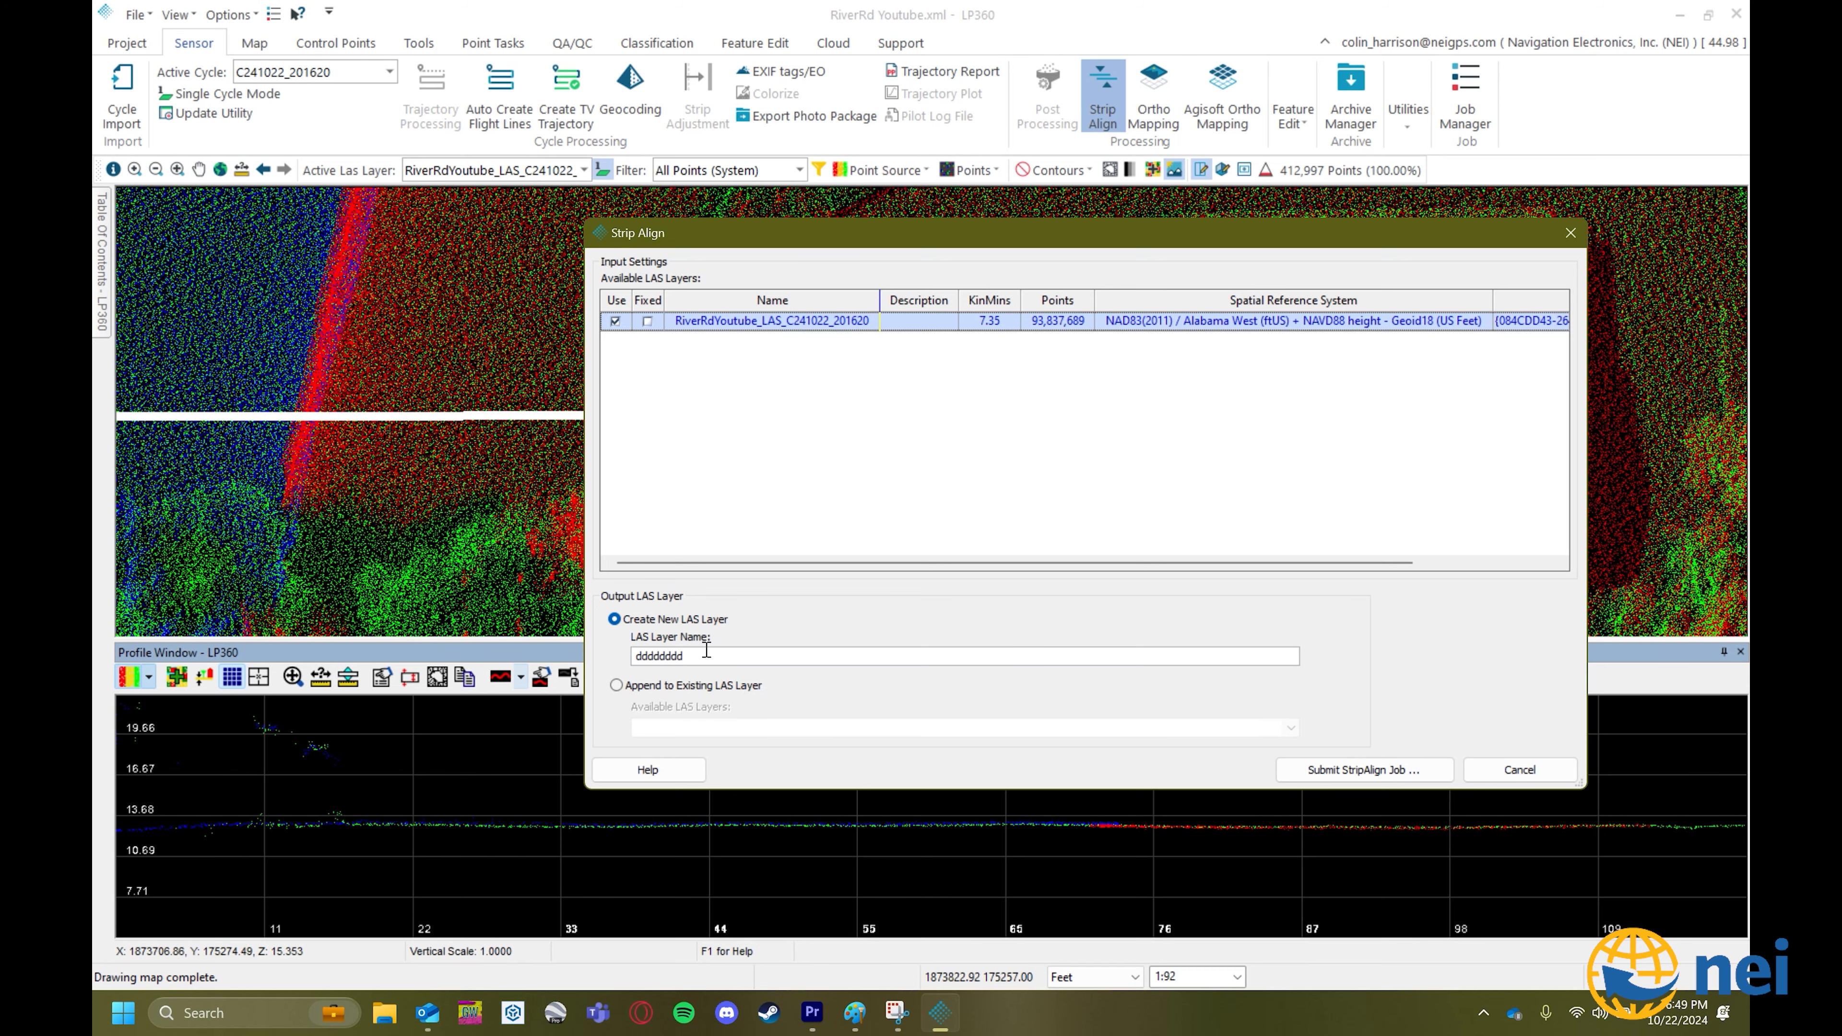
left_click(1519, 770)
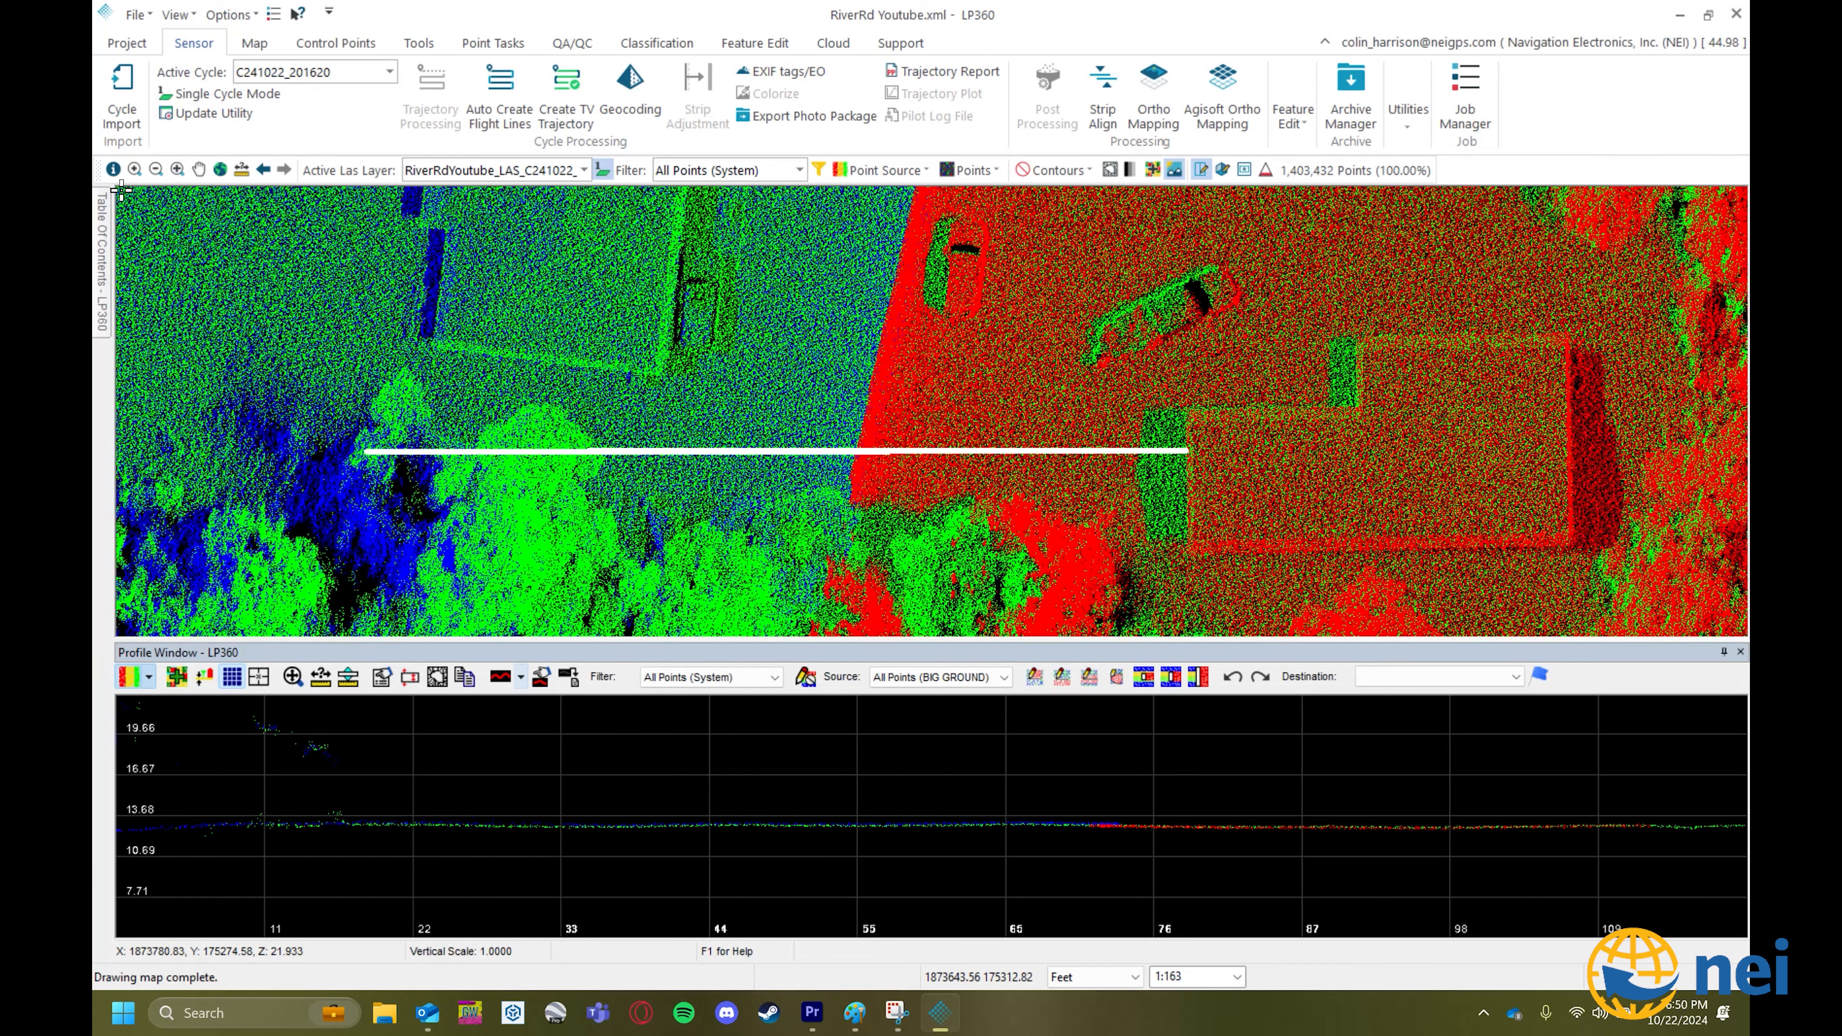
Start a control point import with Shapefiles as output format and add control.csv from the Desktop.
left_click(341, 45)
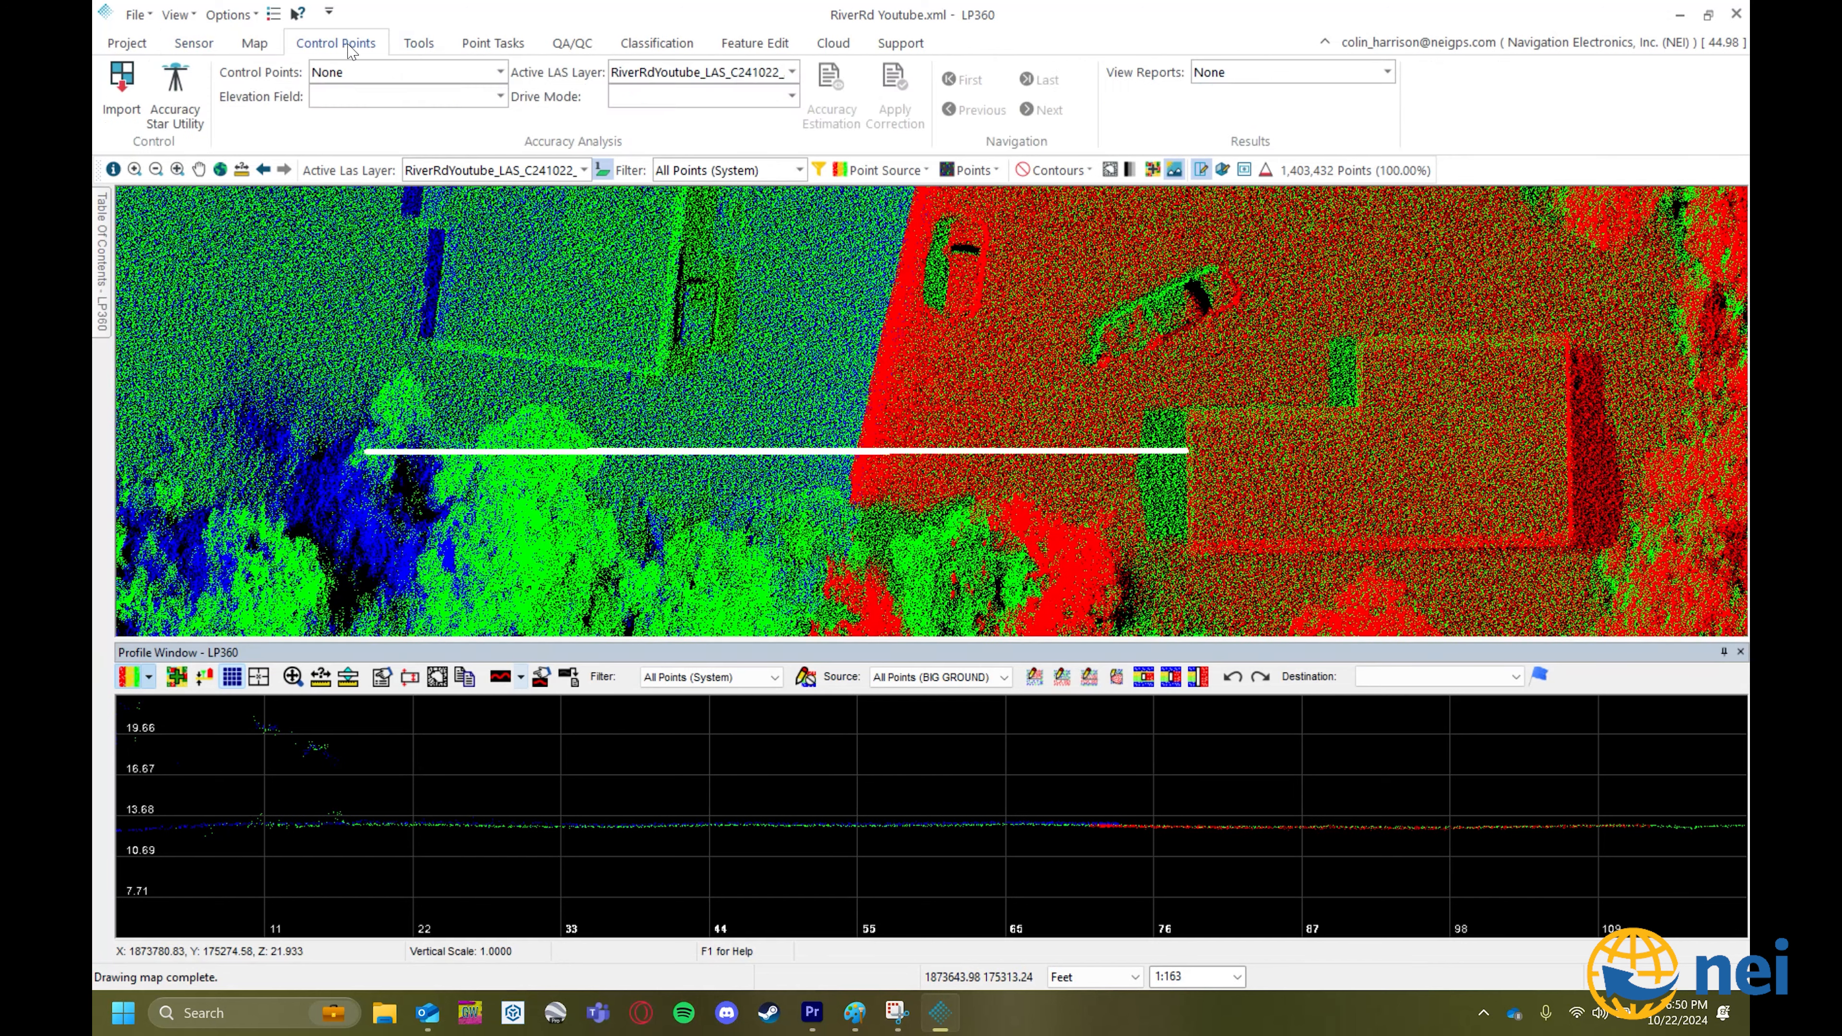
left_click(120, 94)
left_click(844, 263)
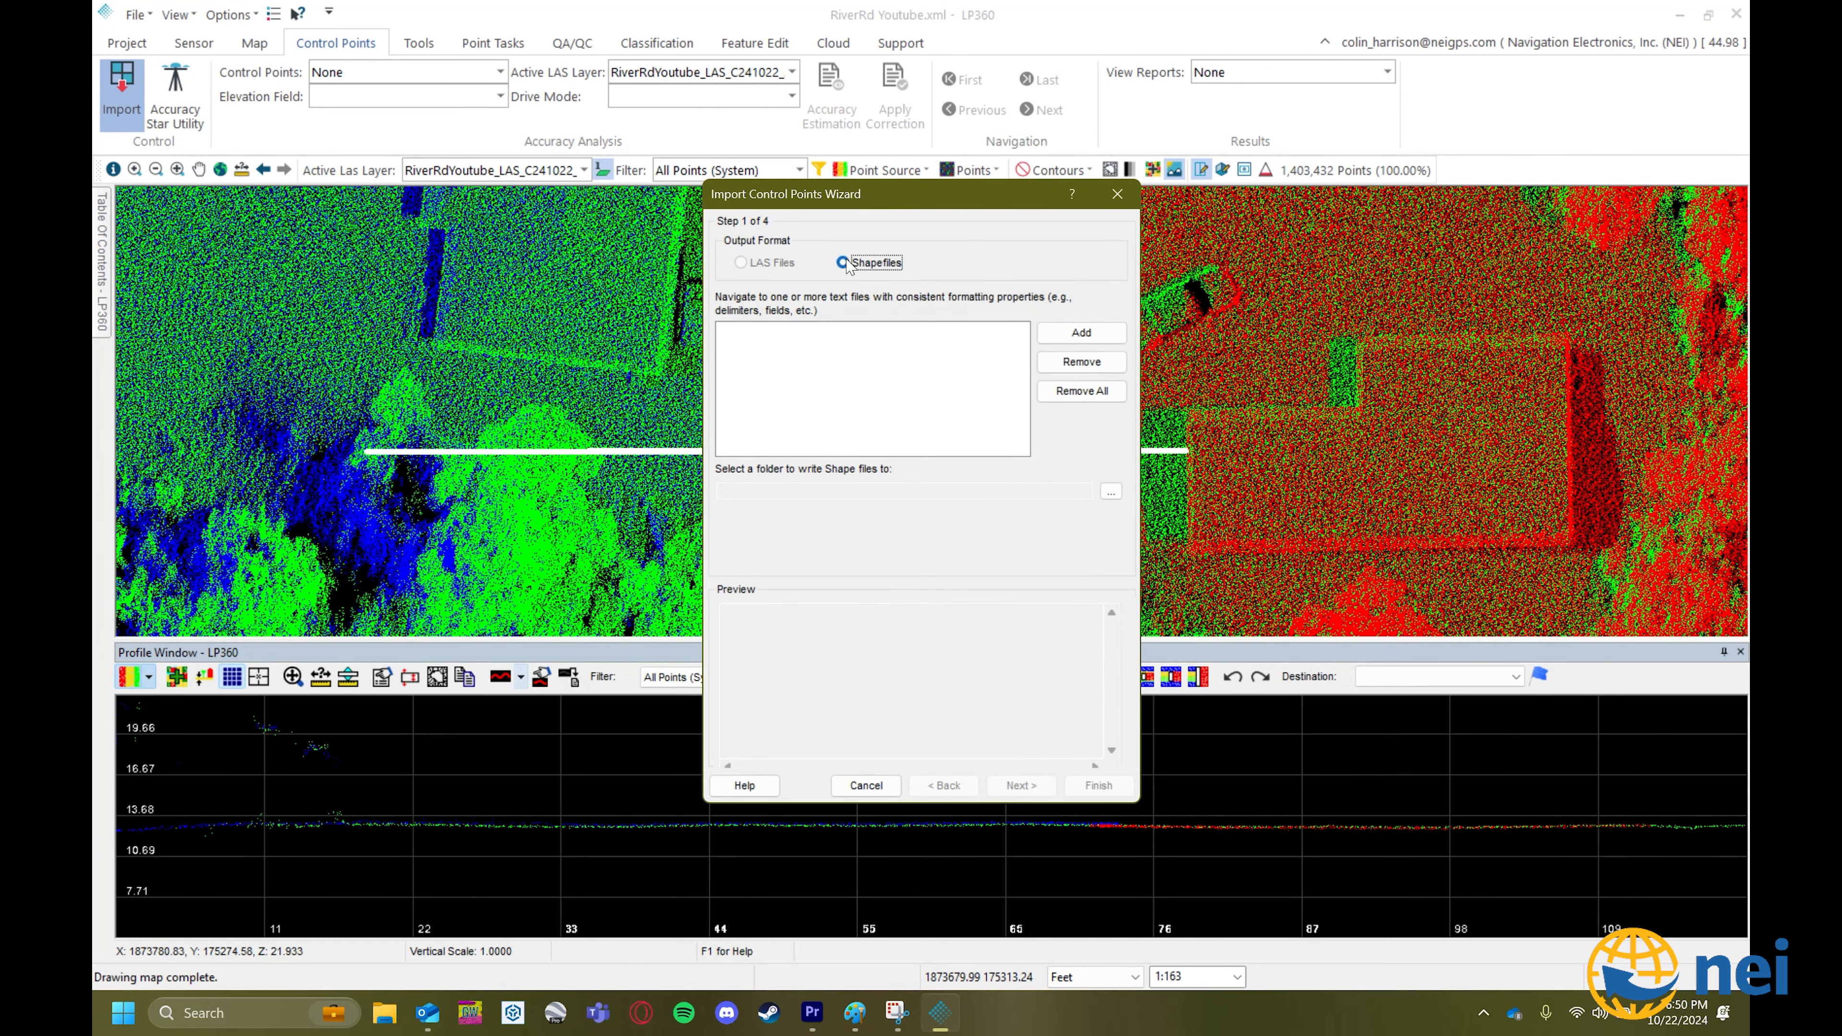
left_click(1064, 337)
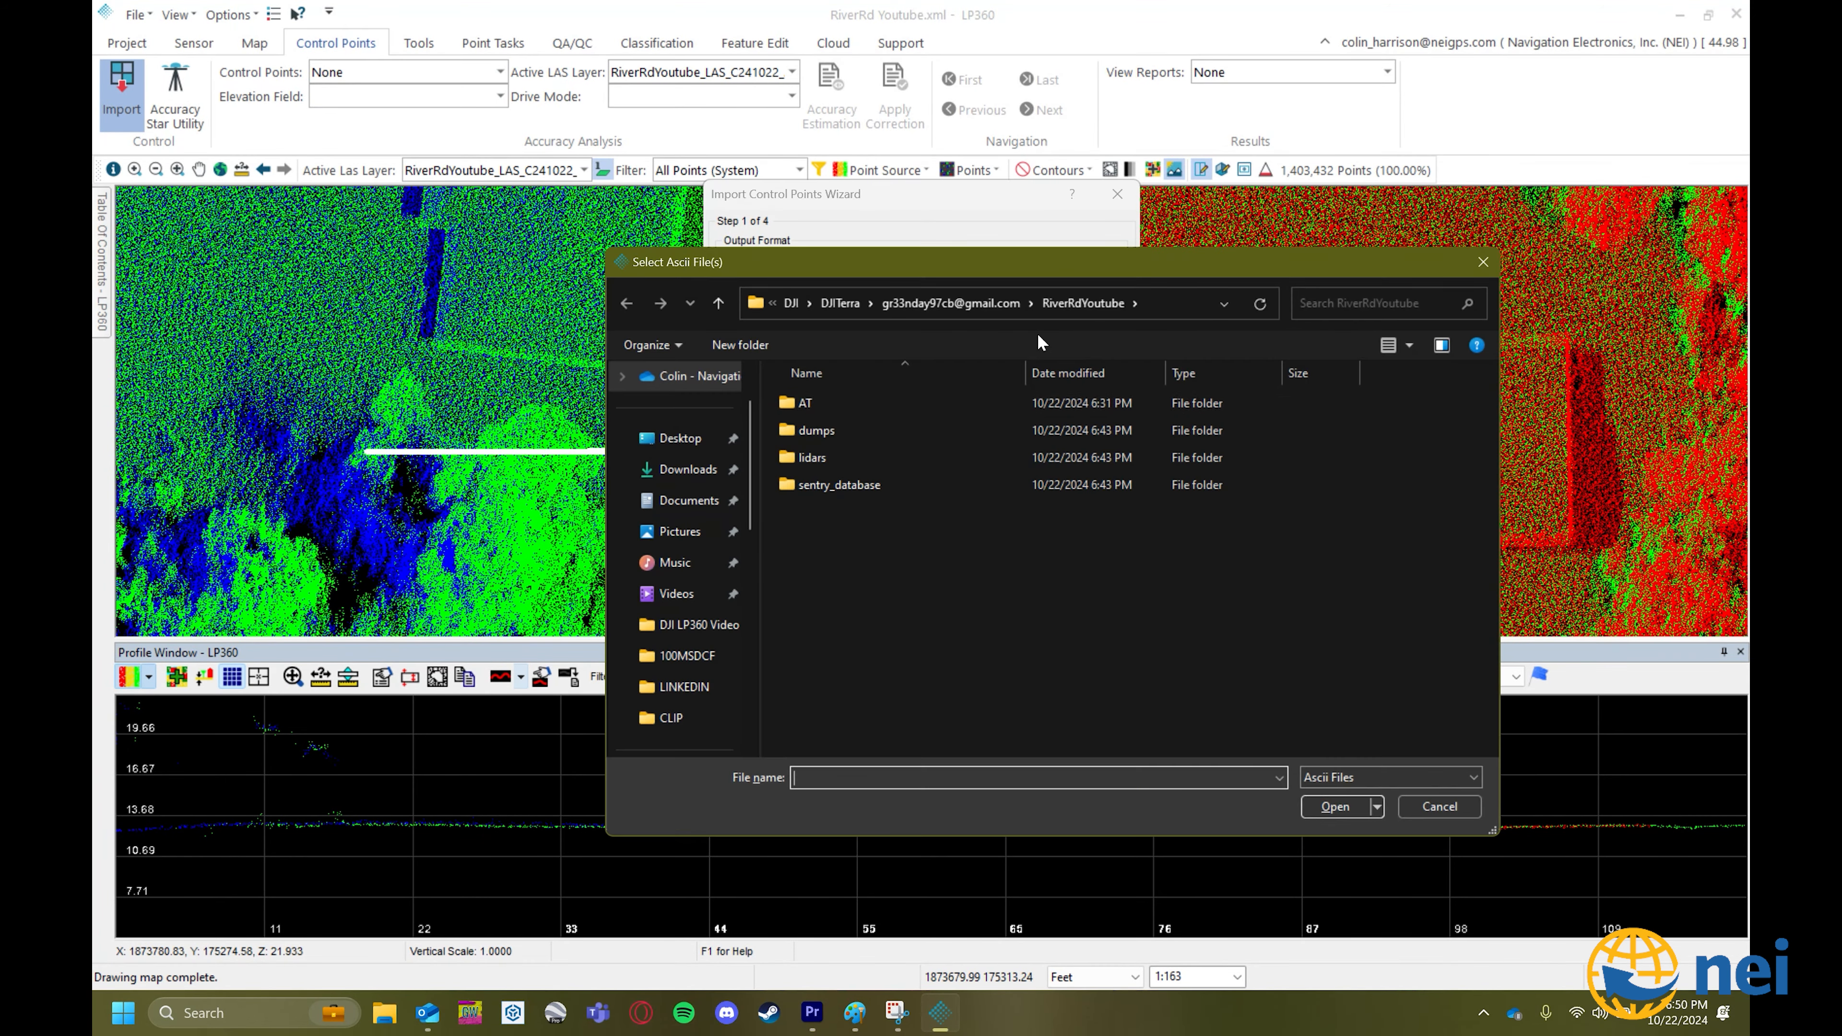
left_click(680, 537)
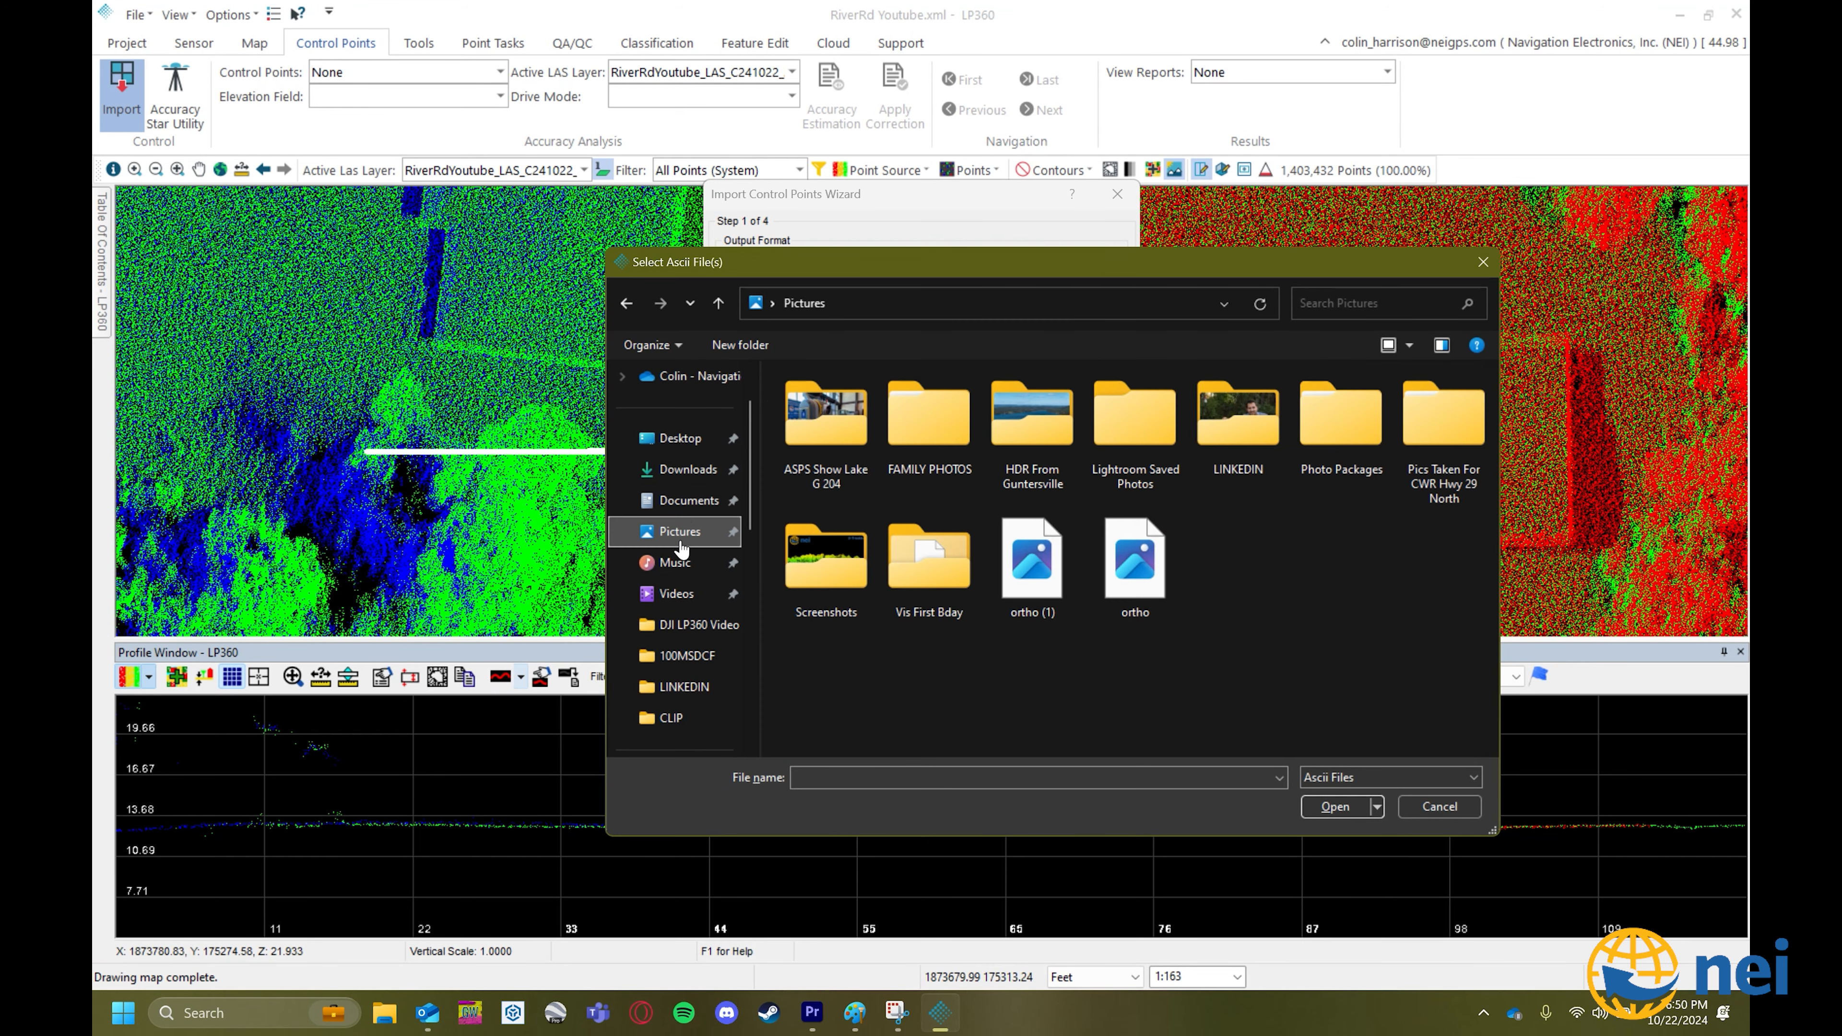
left_click(678, 469)
scroll(669, 477, "up", 2)
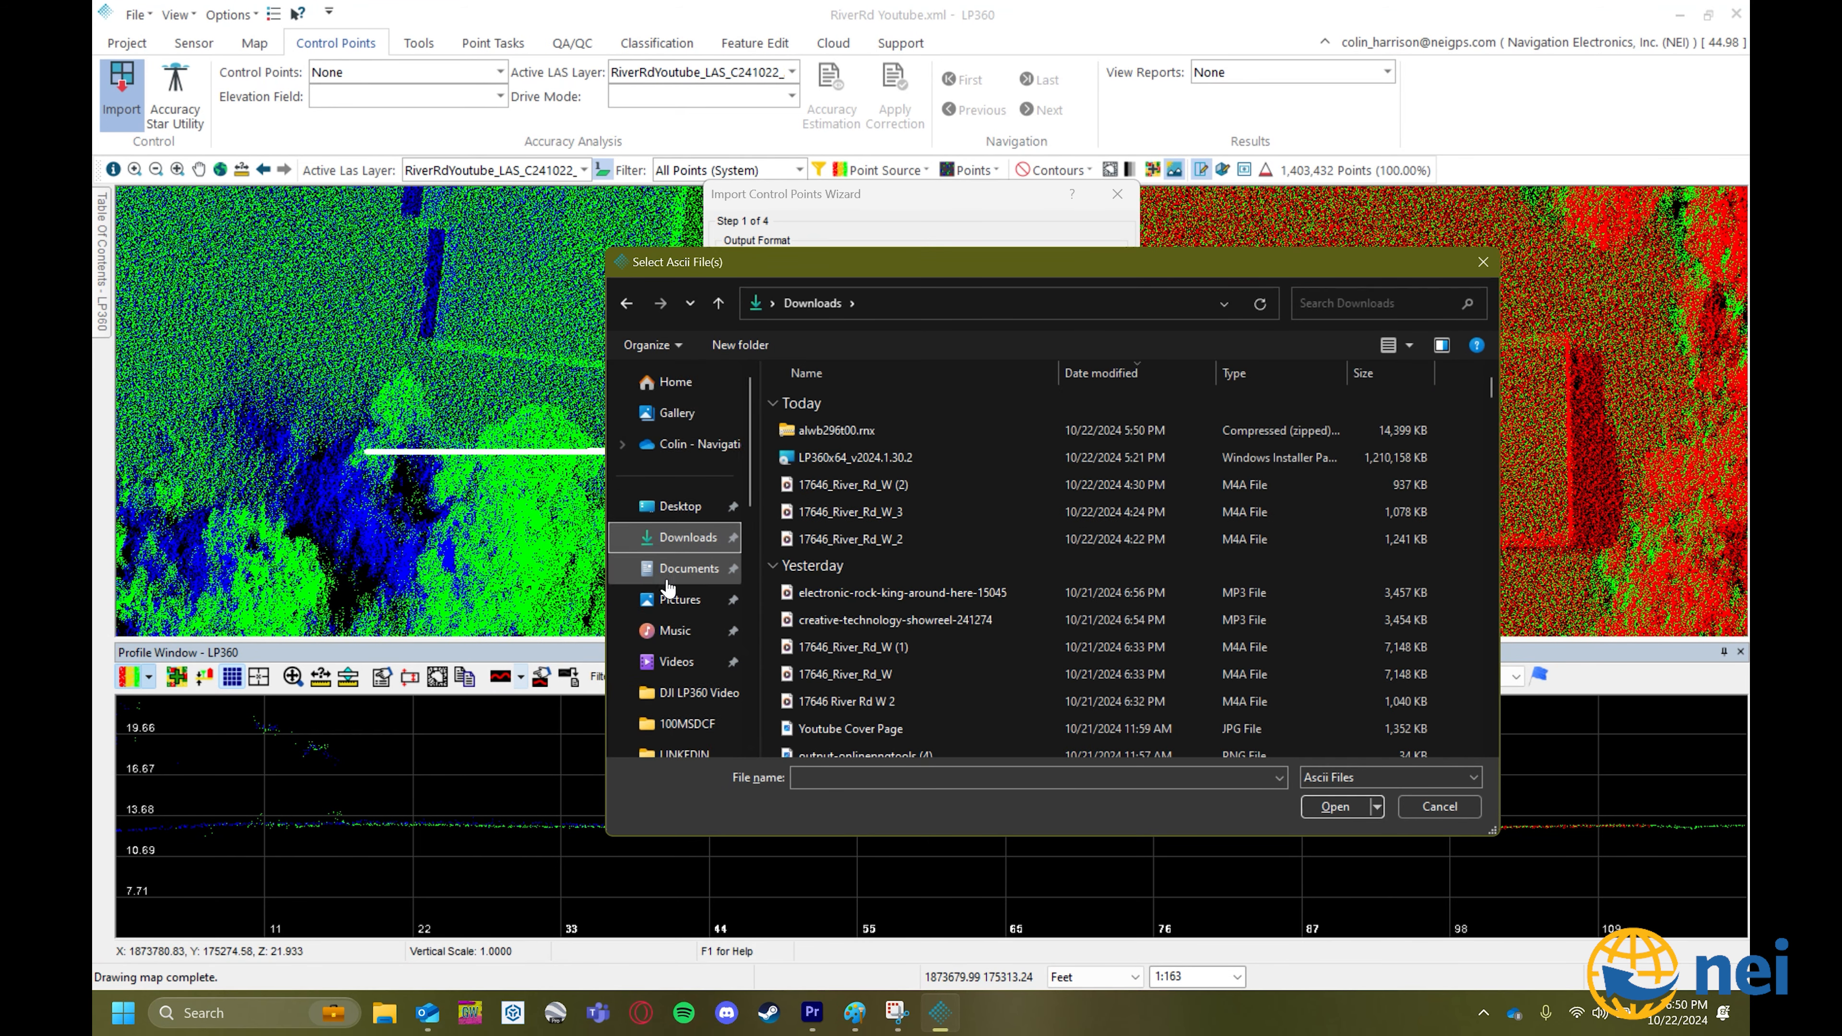
left_click(680, 506)
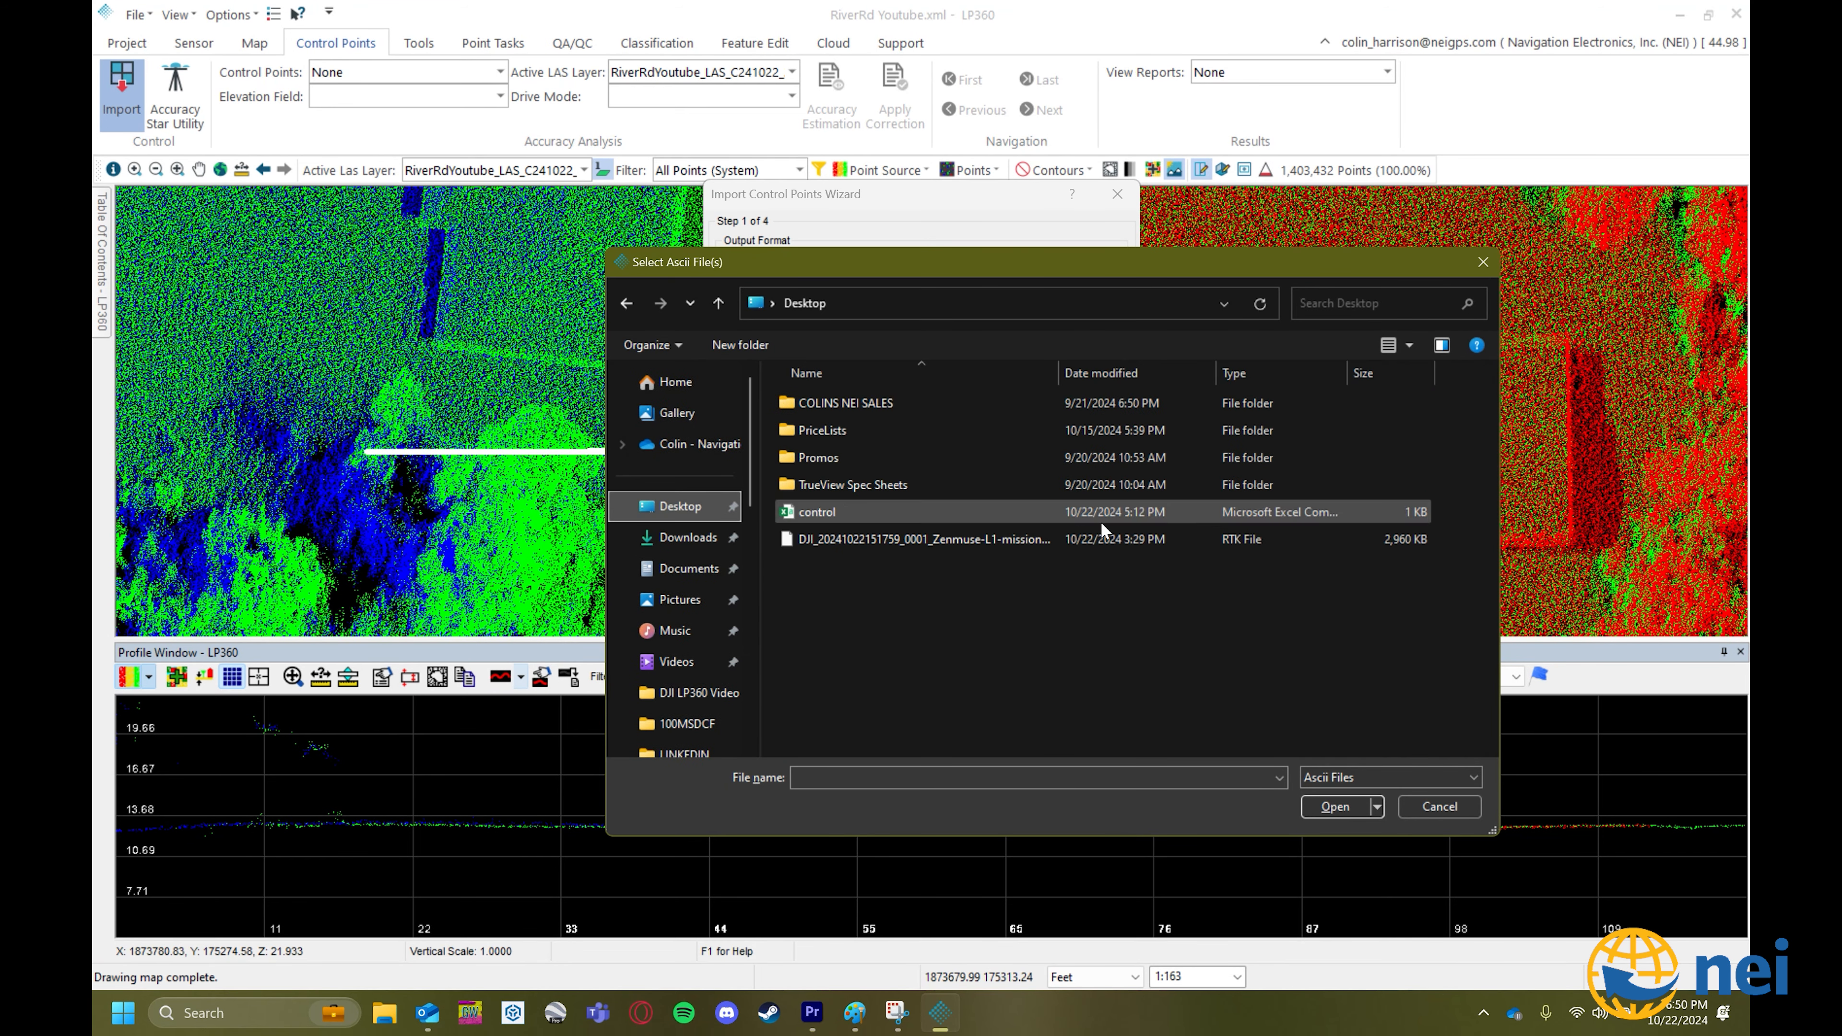
left_click(869, 513)
left_click(1335, 806)
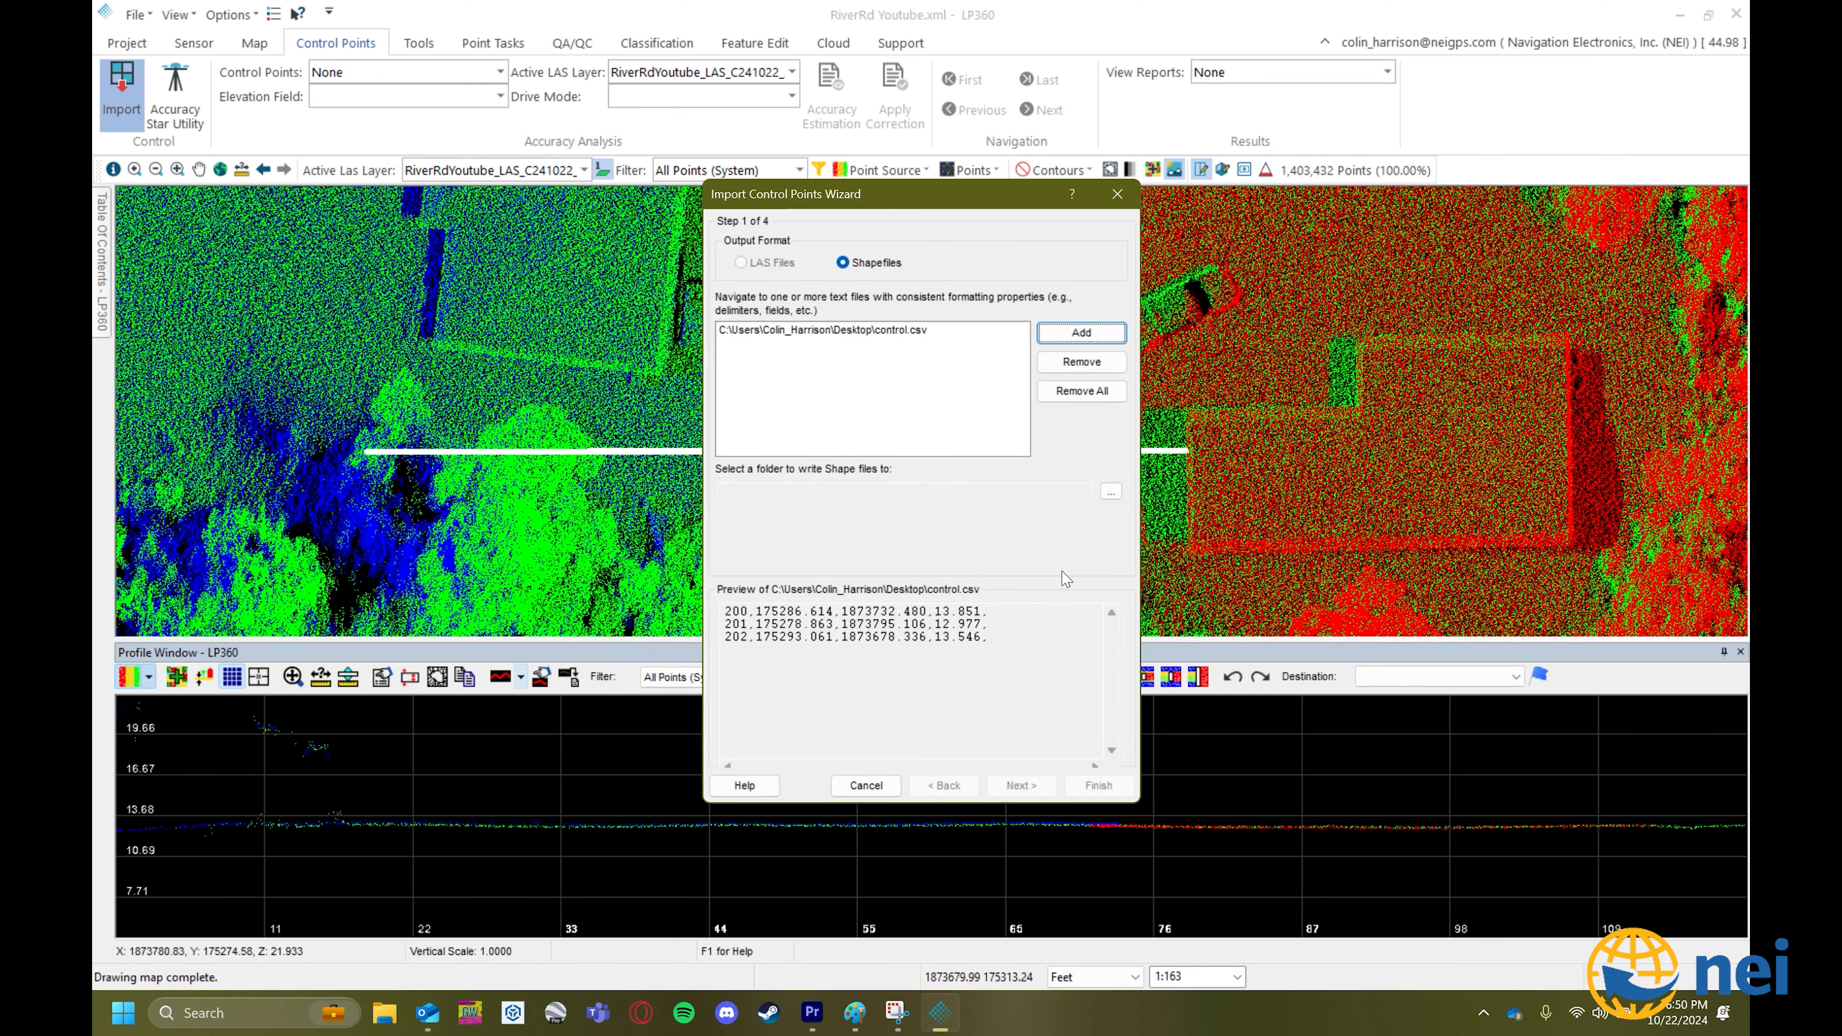
Browse to C:\LP PROJECTS\RiverRd Youtube for the shapefile output location.
left_click(1113, 492)
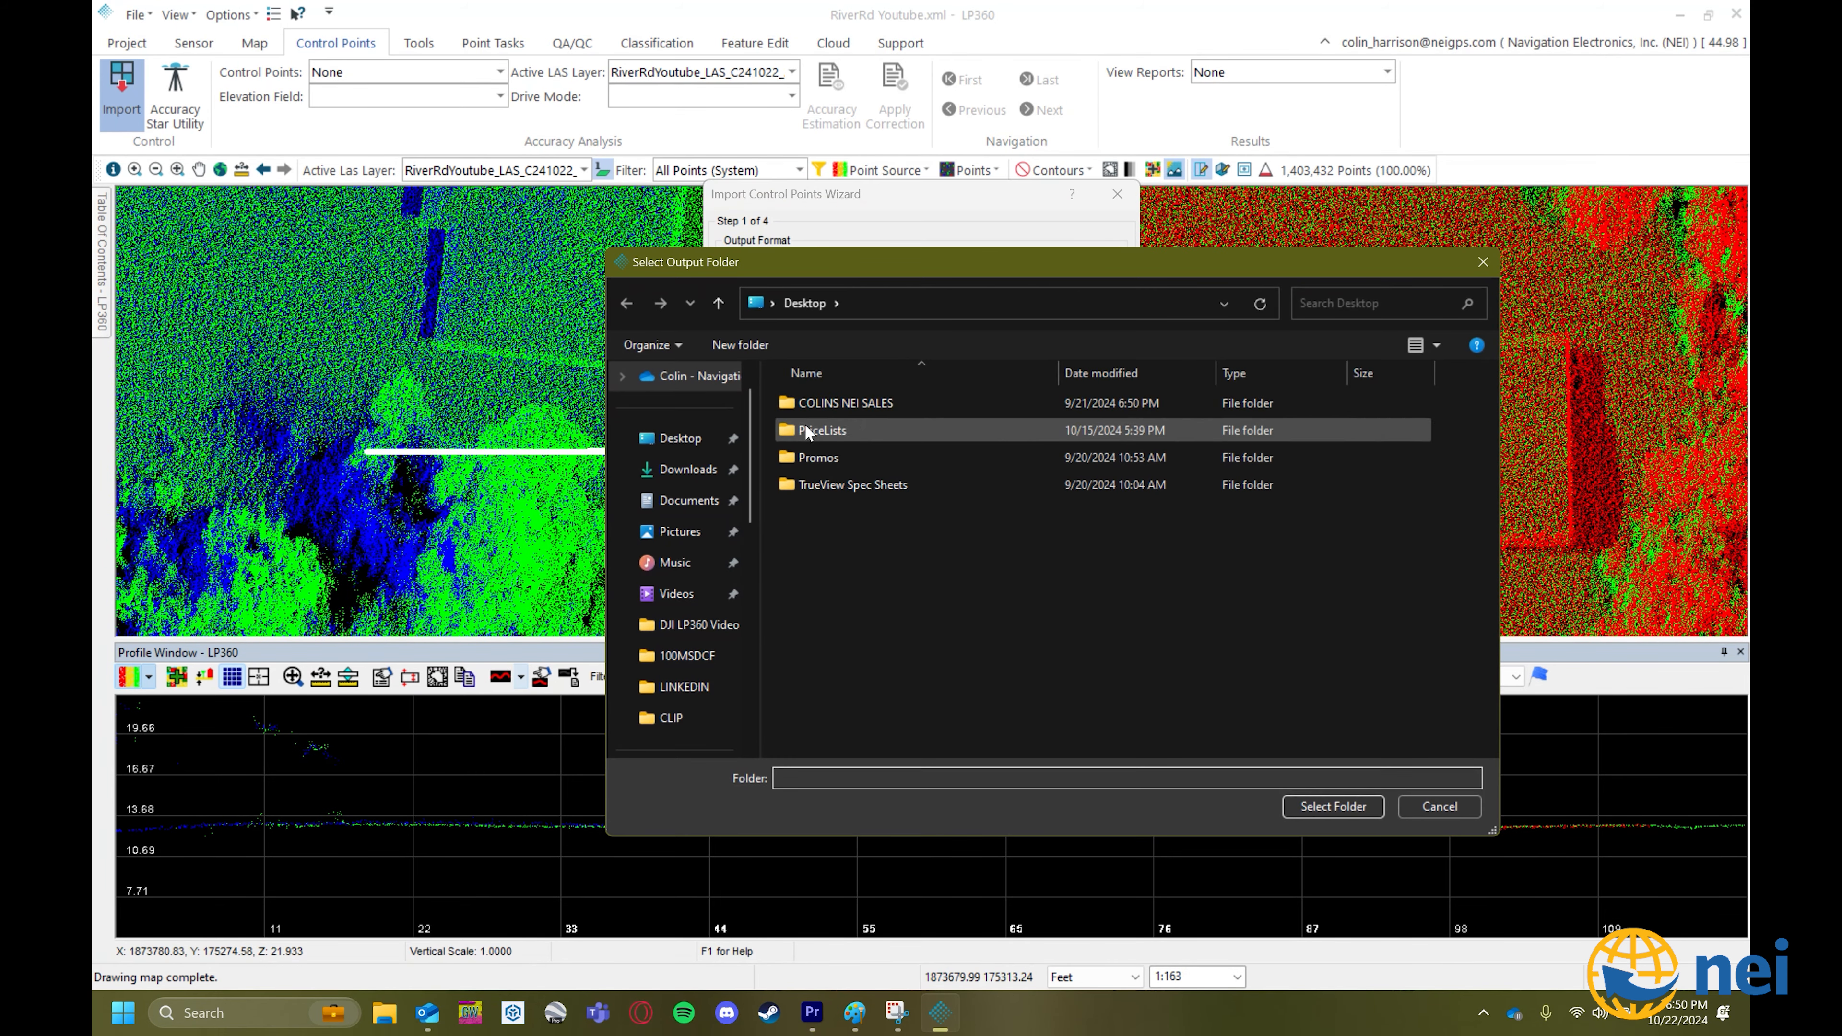
scroll(693, 508, "up", 3)
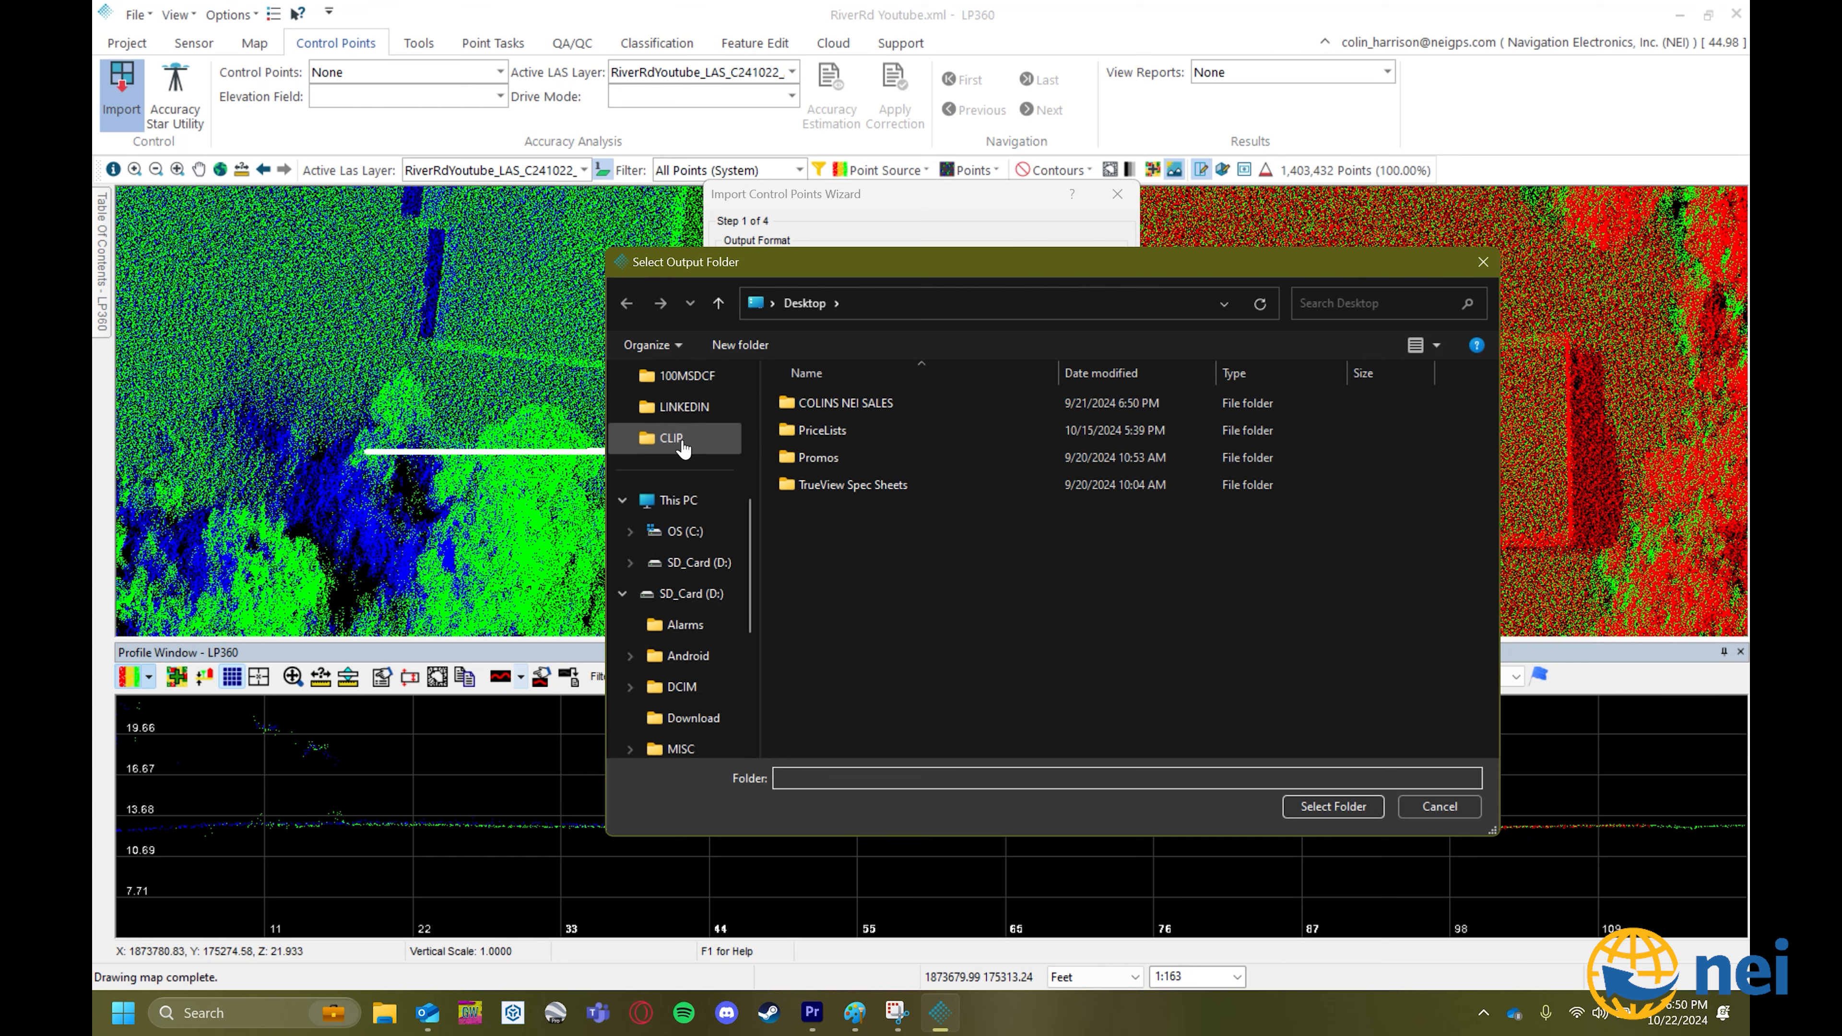
left_click(678, 499)
double_click(908, 430)
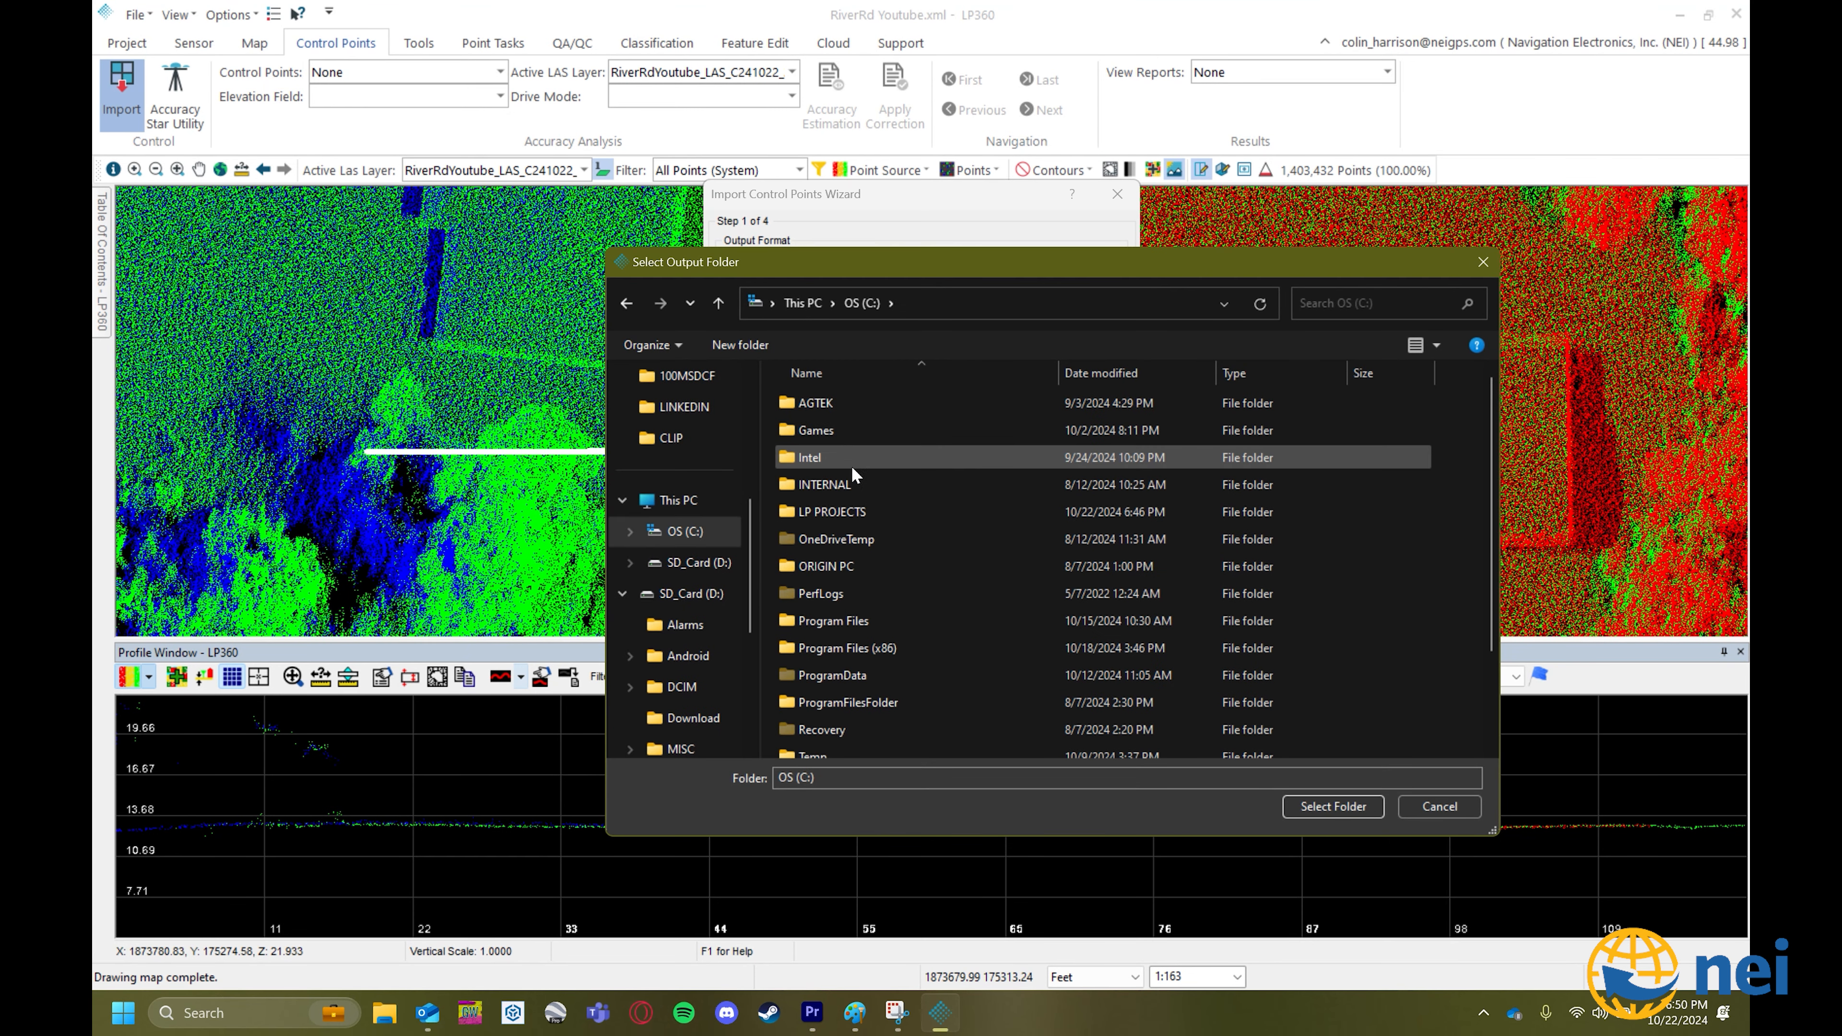
left_click(814, 510)
double_click(848, 511)
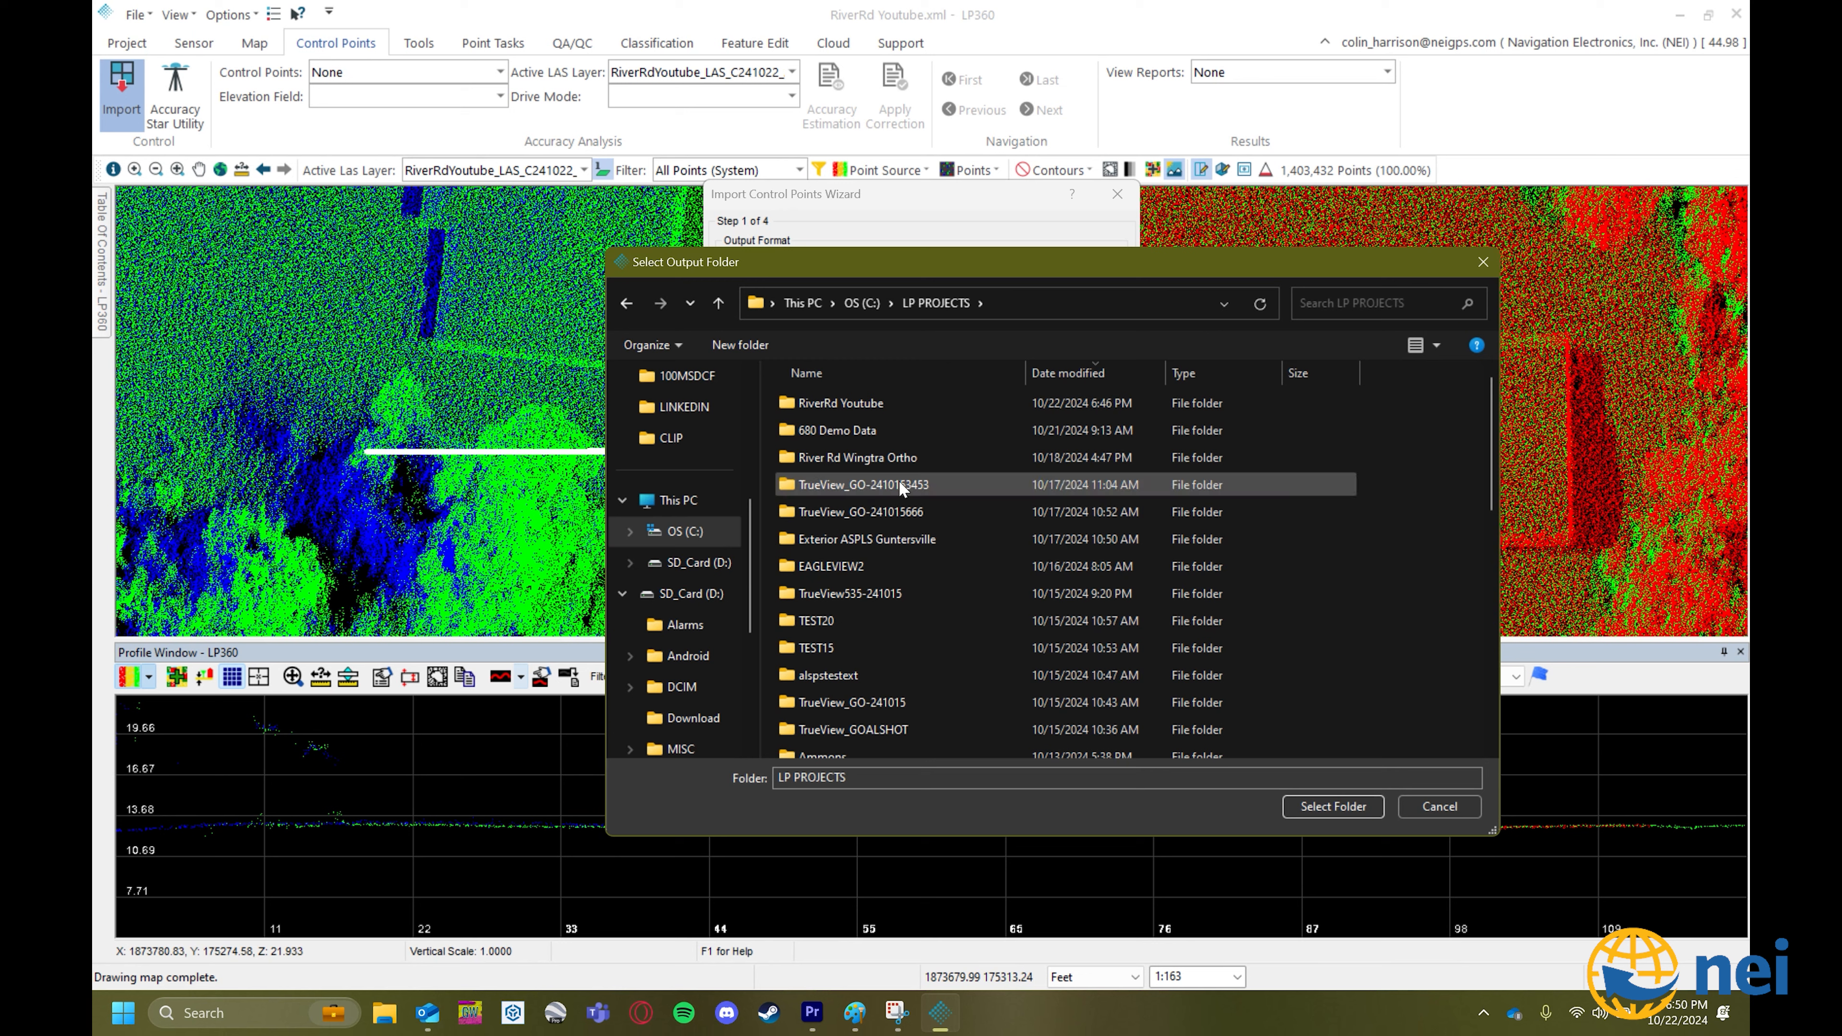
left_click(833, 410)
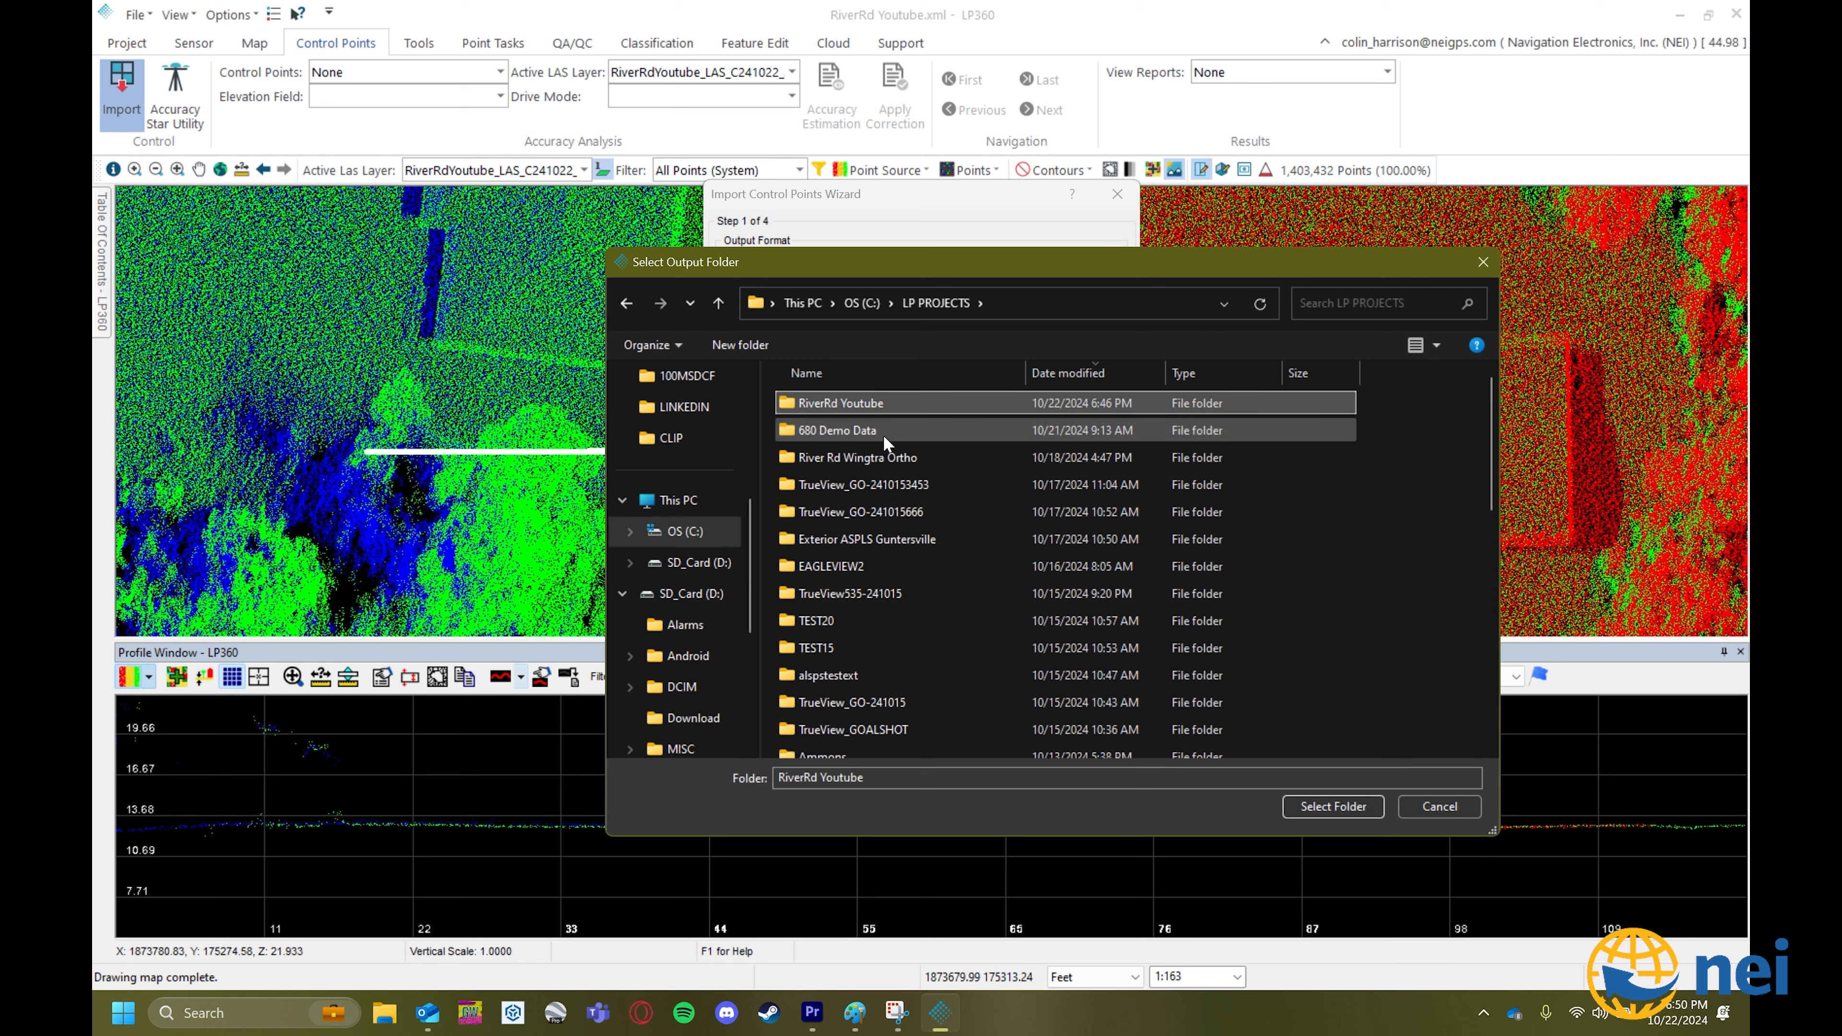
double_click(846, 405)
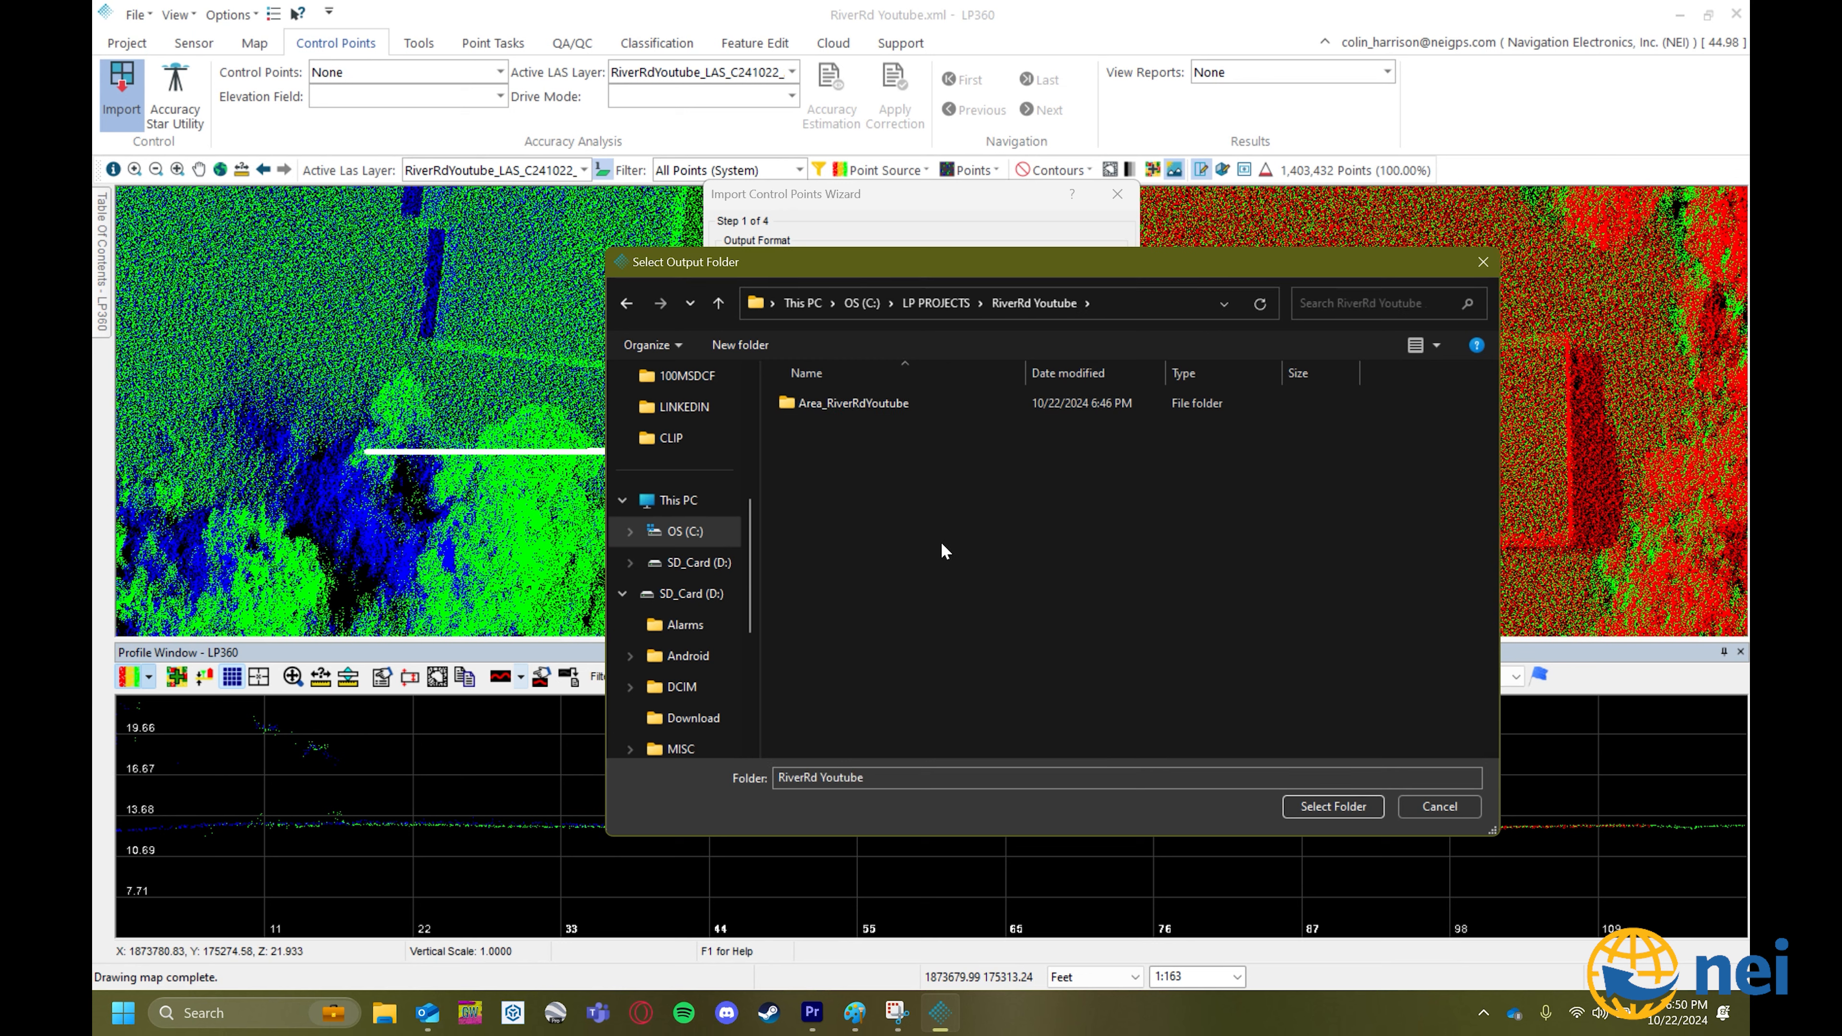
Create a folder named Control inside RiverRd Youtube and select it as the shapefile output folder.
right_click(847, 572)
mouse_move(930, 799)
left_click(1118, 570)
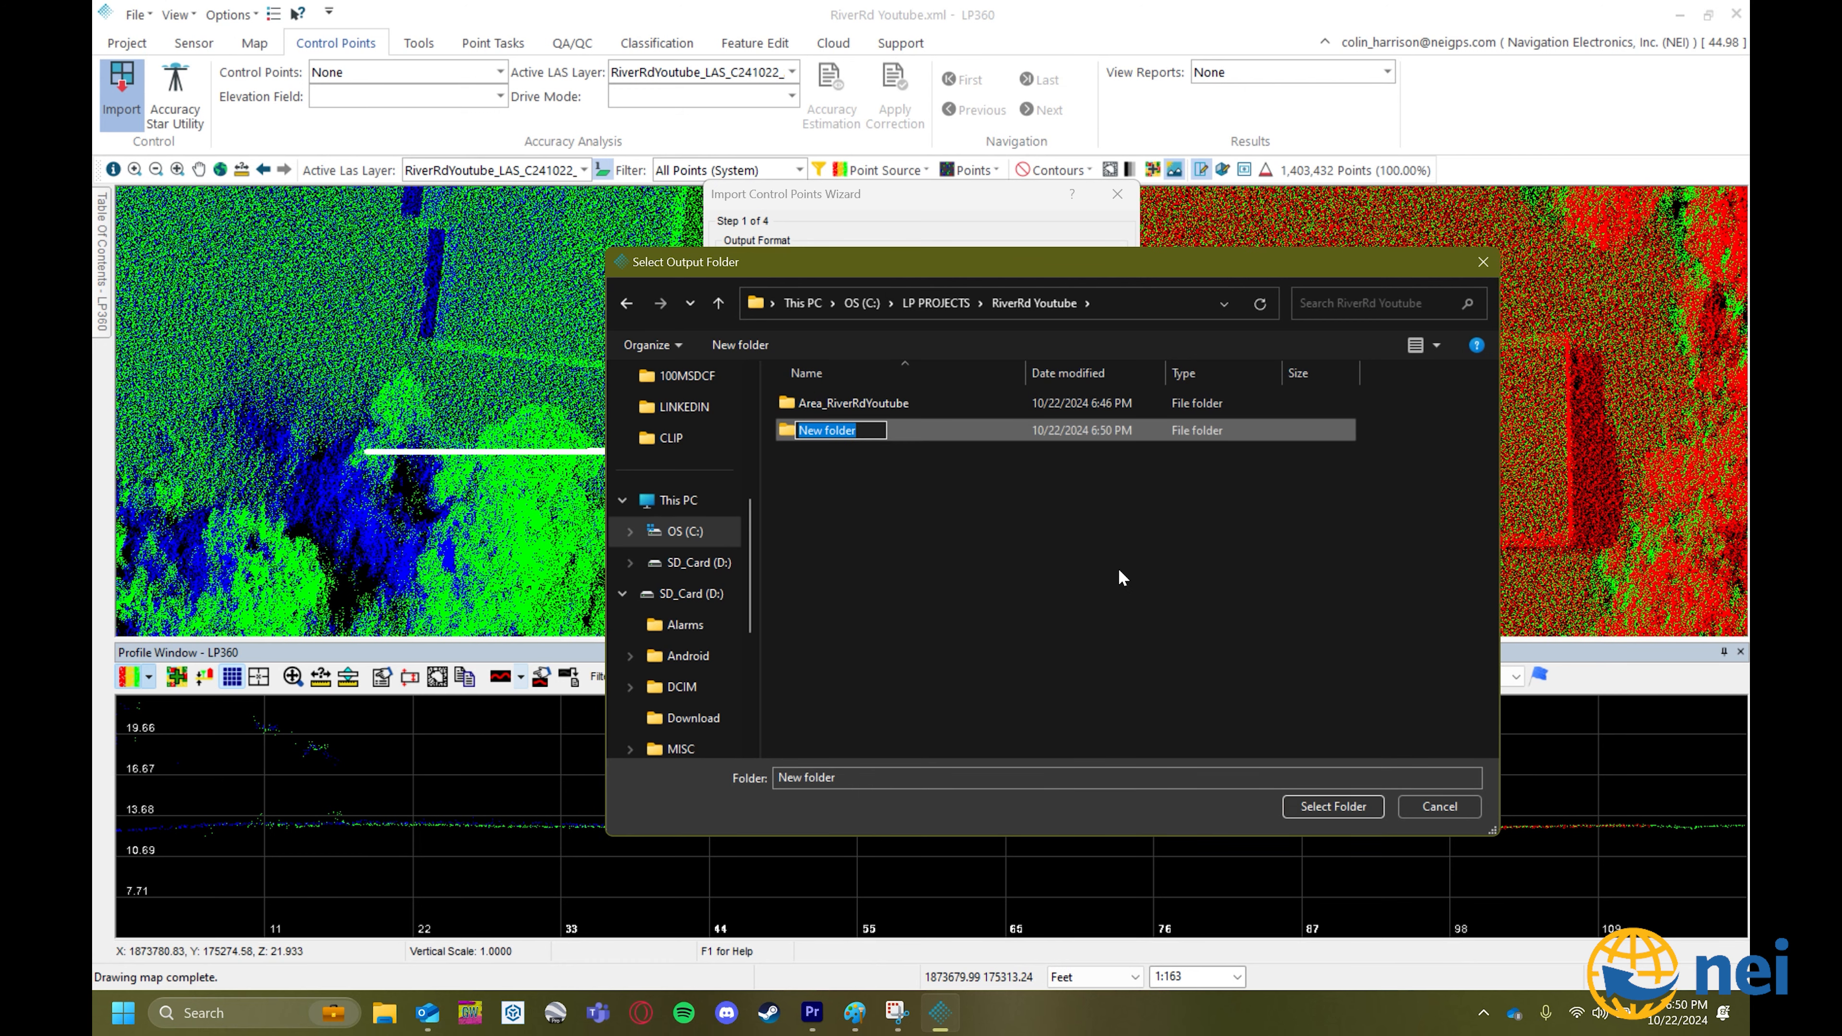
type("Control")
key("Return")
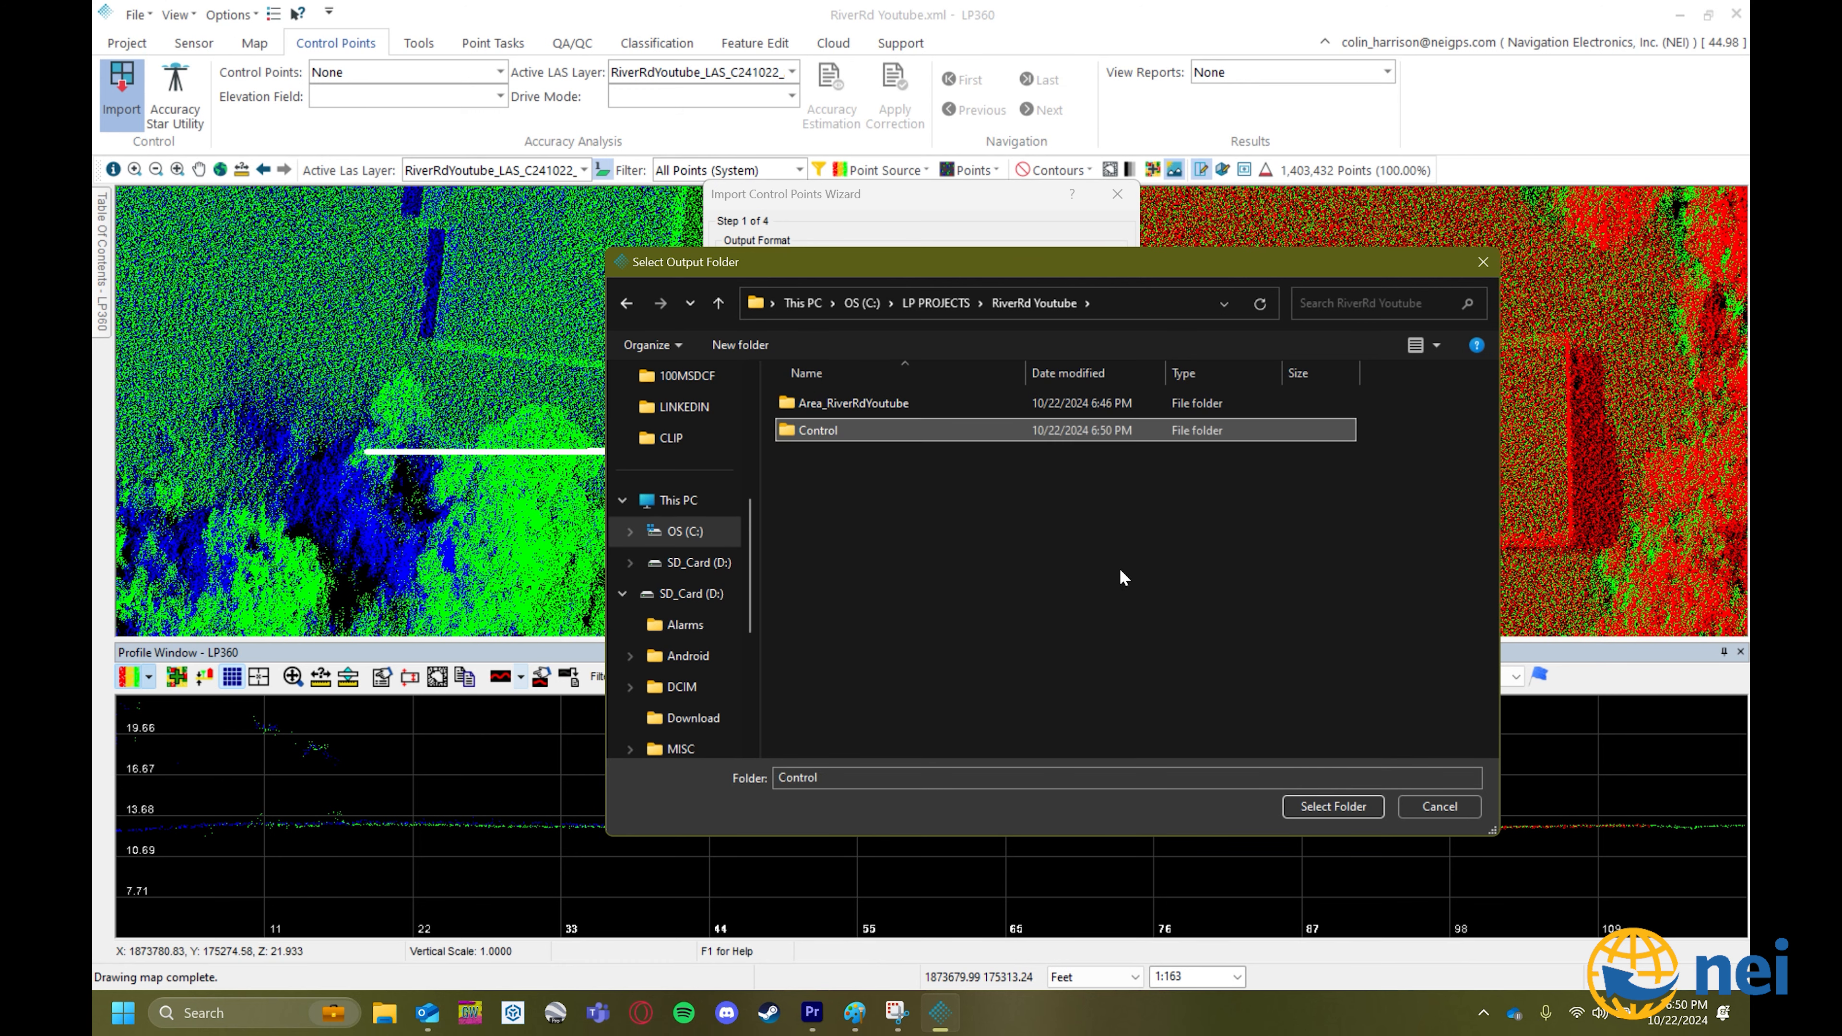
double_click(918, 439)
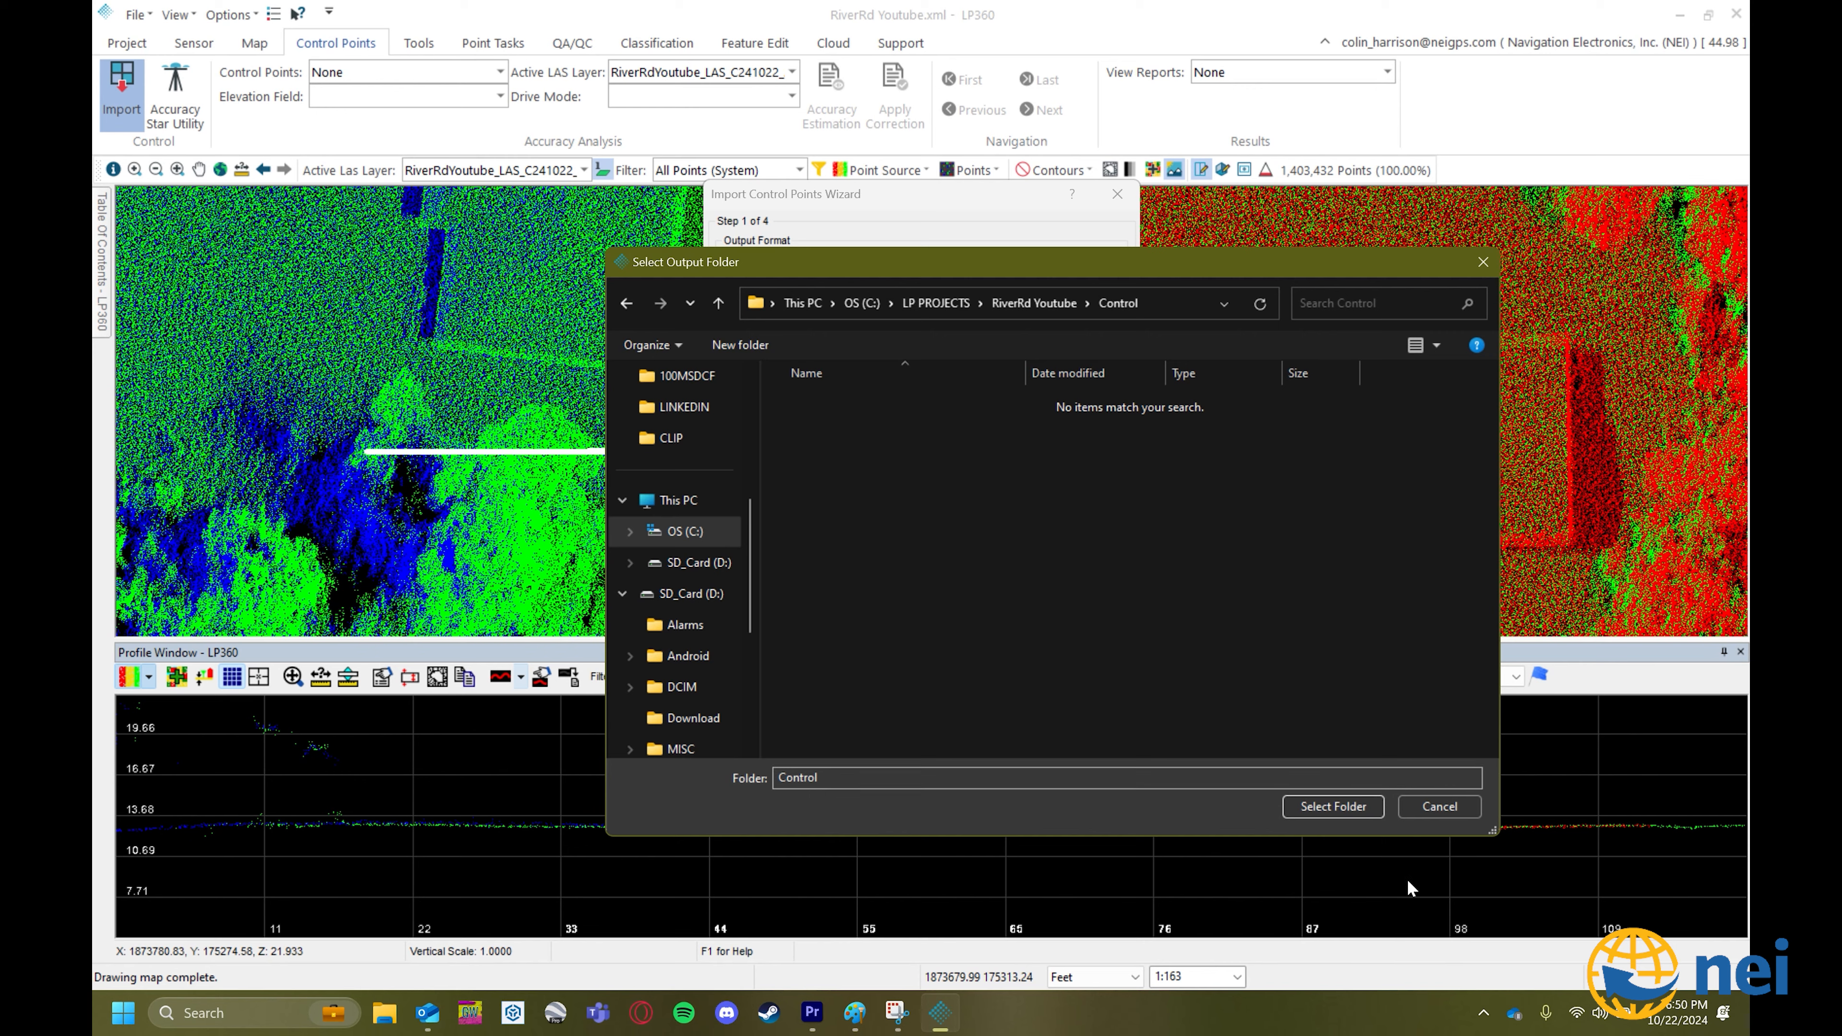
left_click(1334, 807)
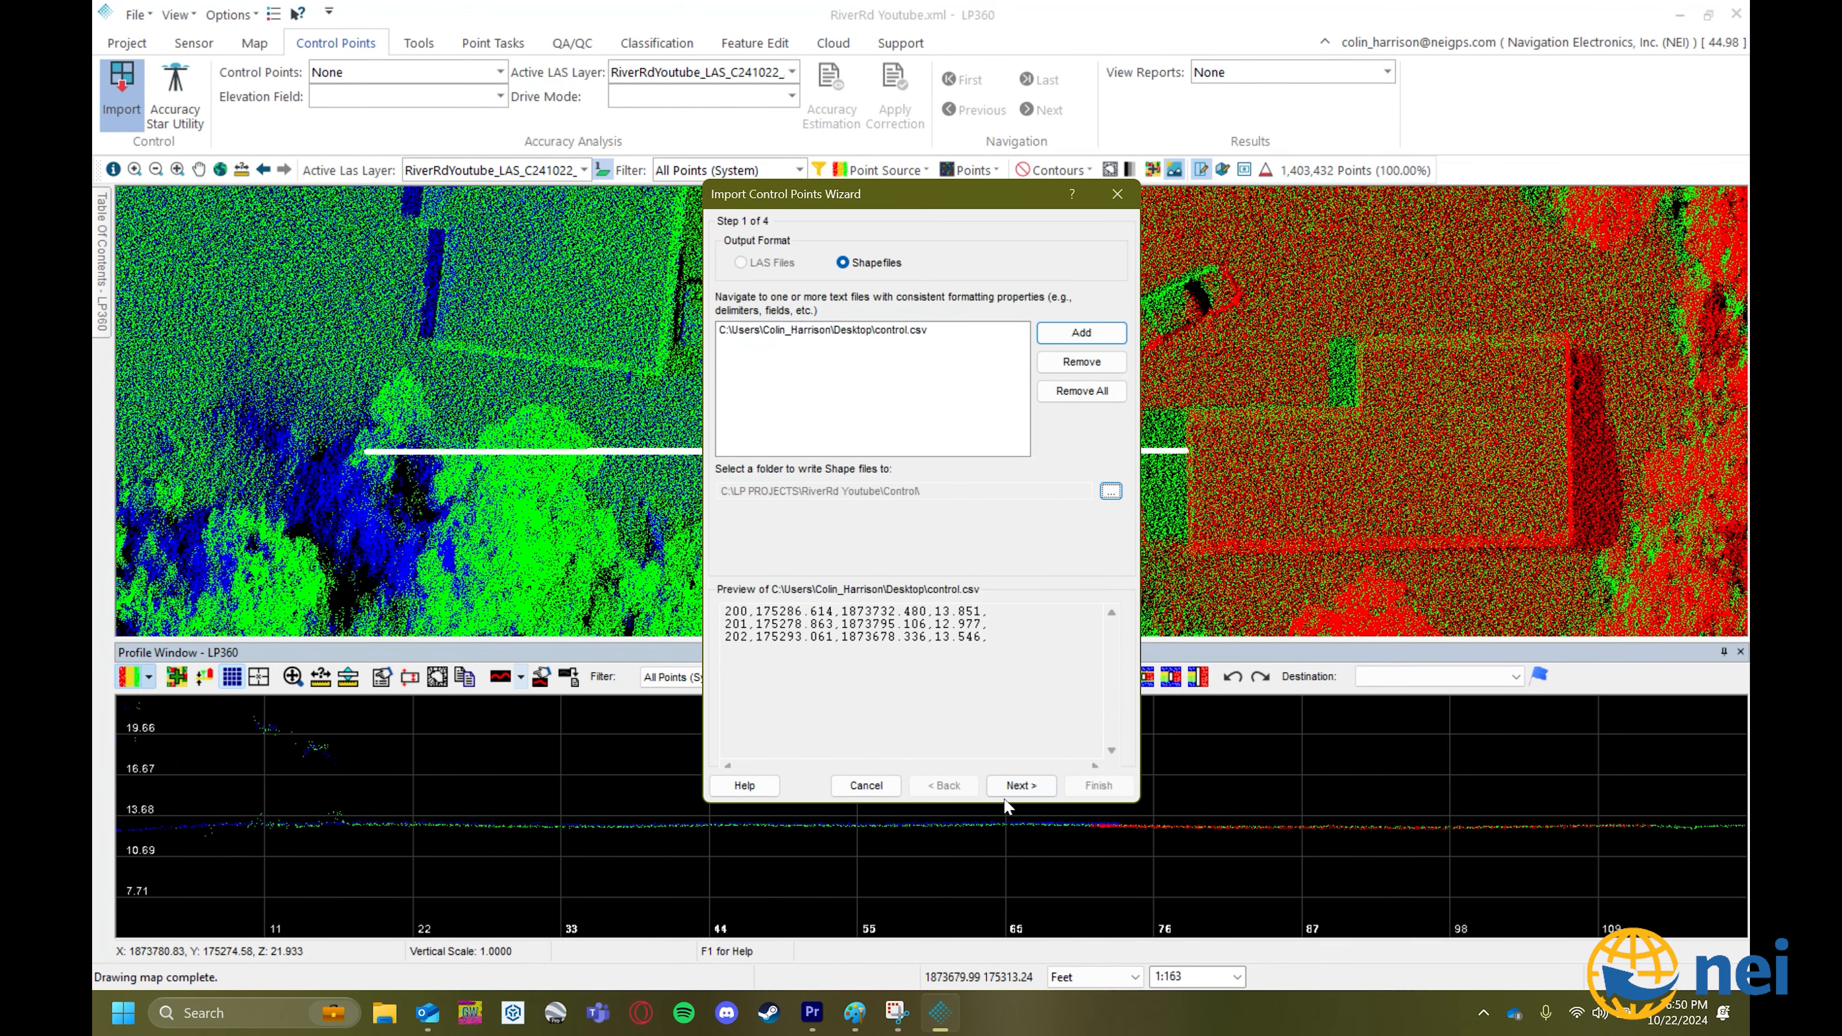
Import the control file as Delimited text from line 1, with Comma as the delimiter.
left_click_drag(1000, 648, 704, 596)
left_click(861, 680)
left_click(1007, 780)
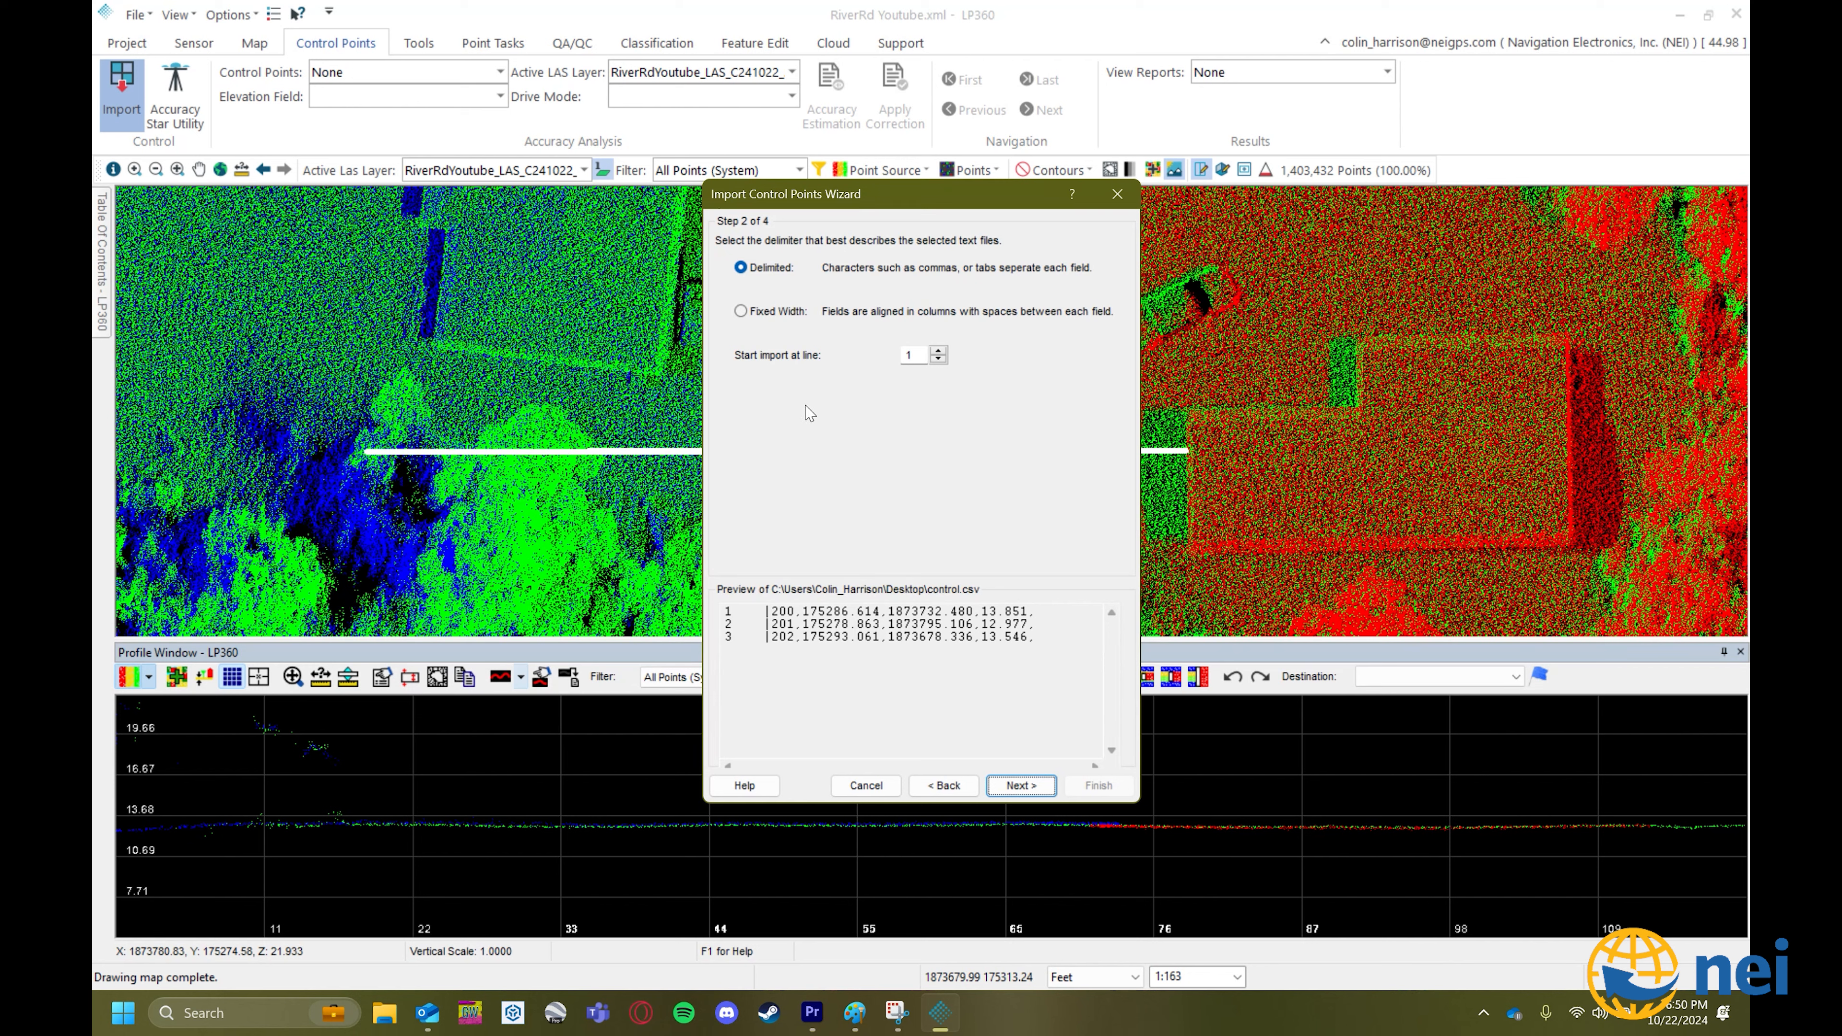
left_click(749, 268)
left_click(1018, 786)
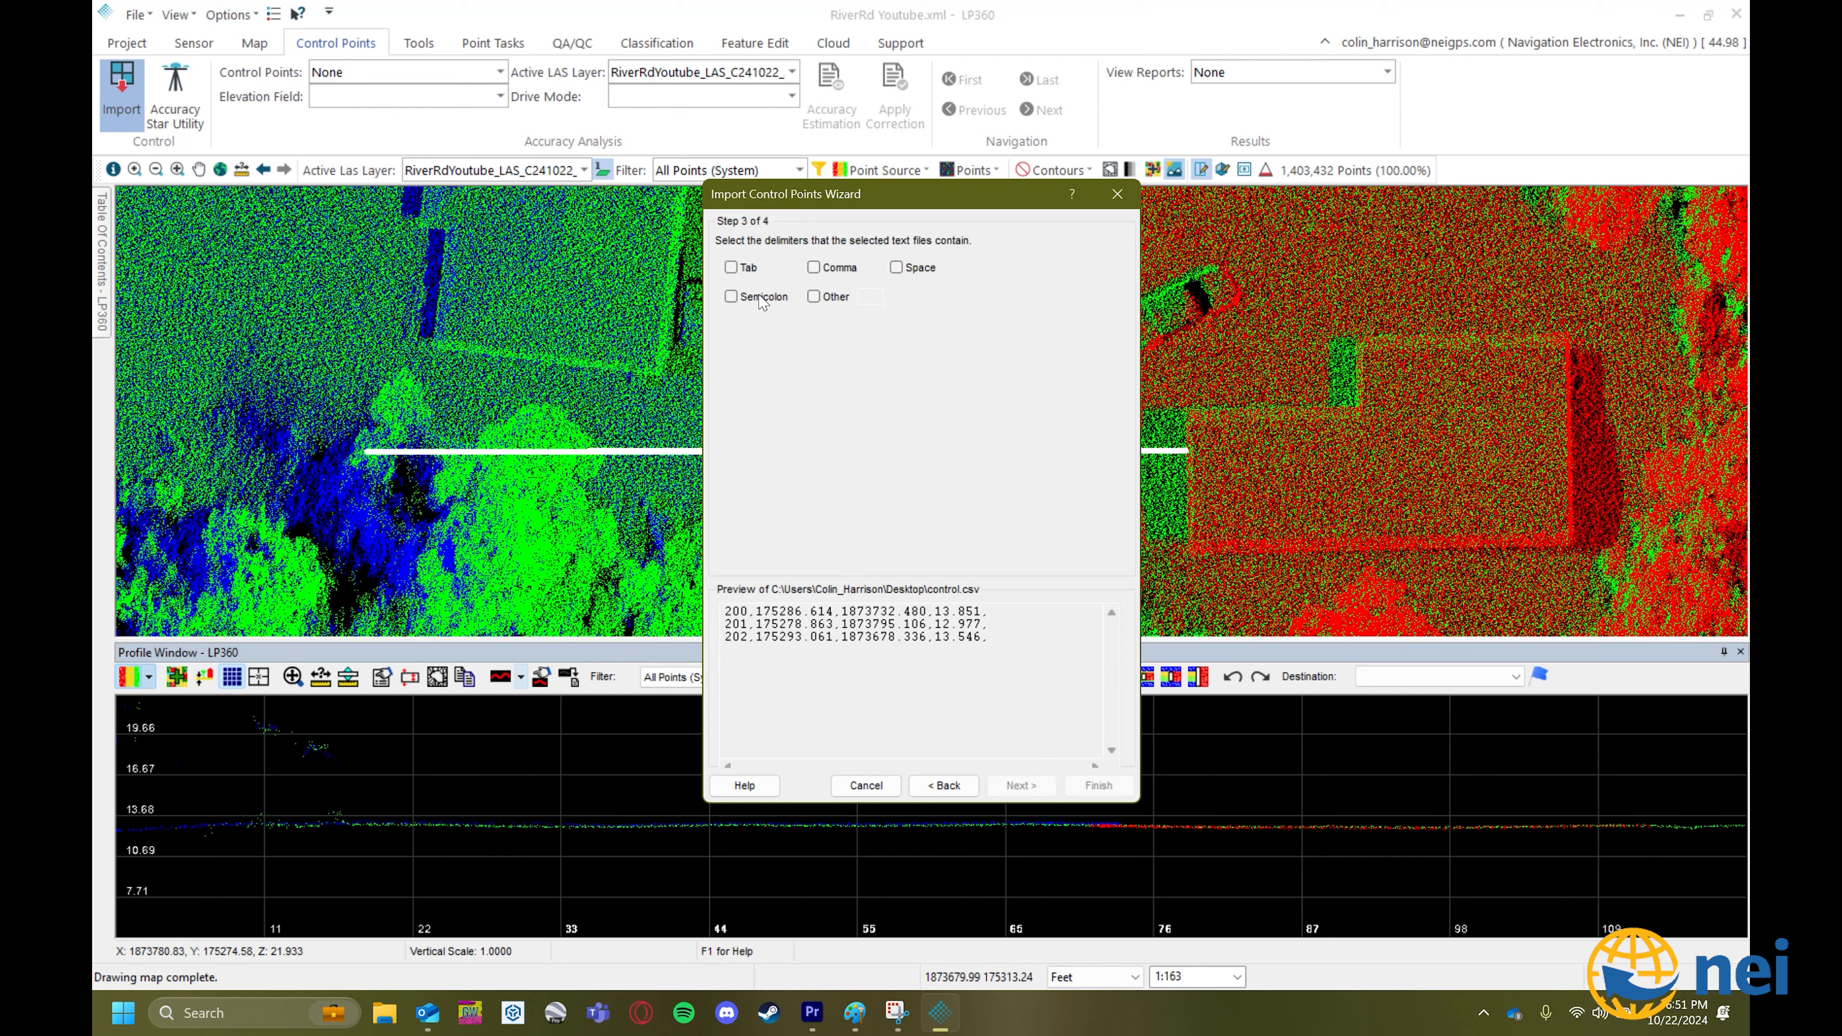
left_click(814, 268)
left_click(1020, 785)
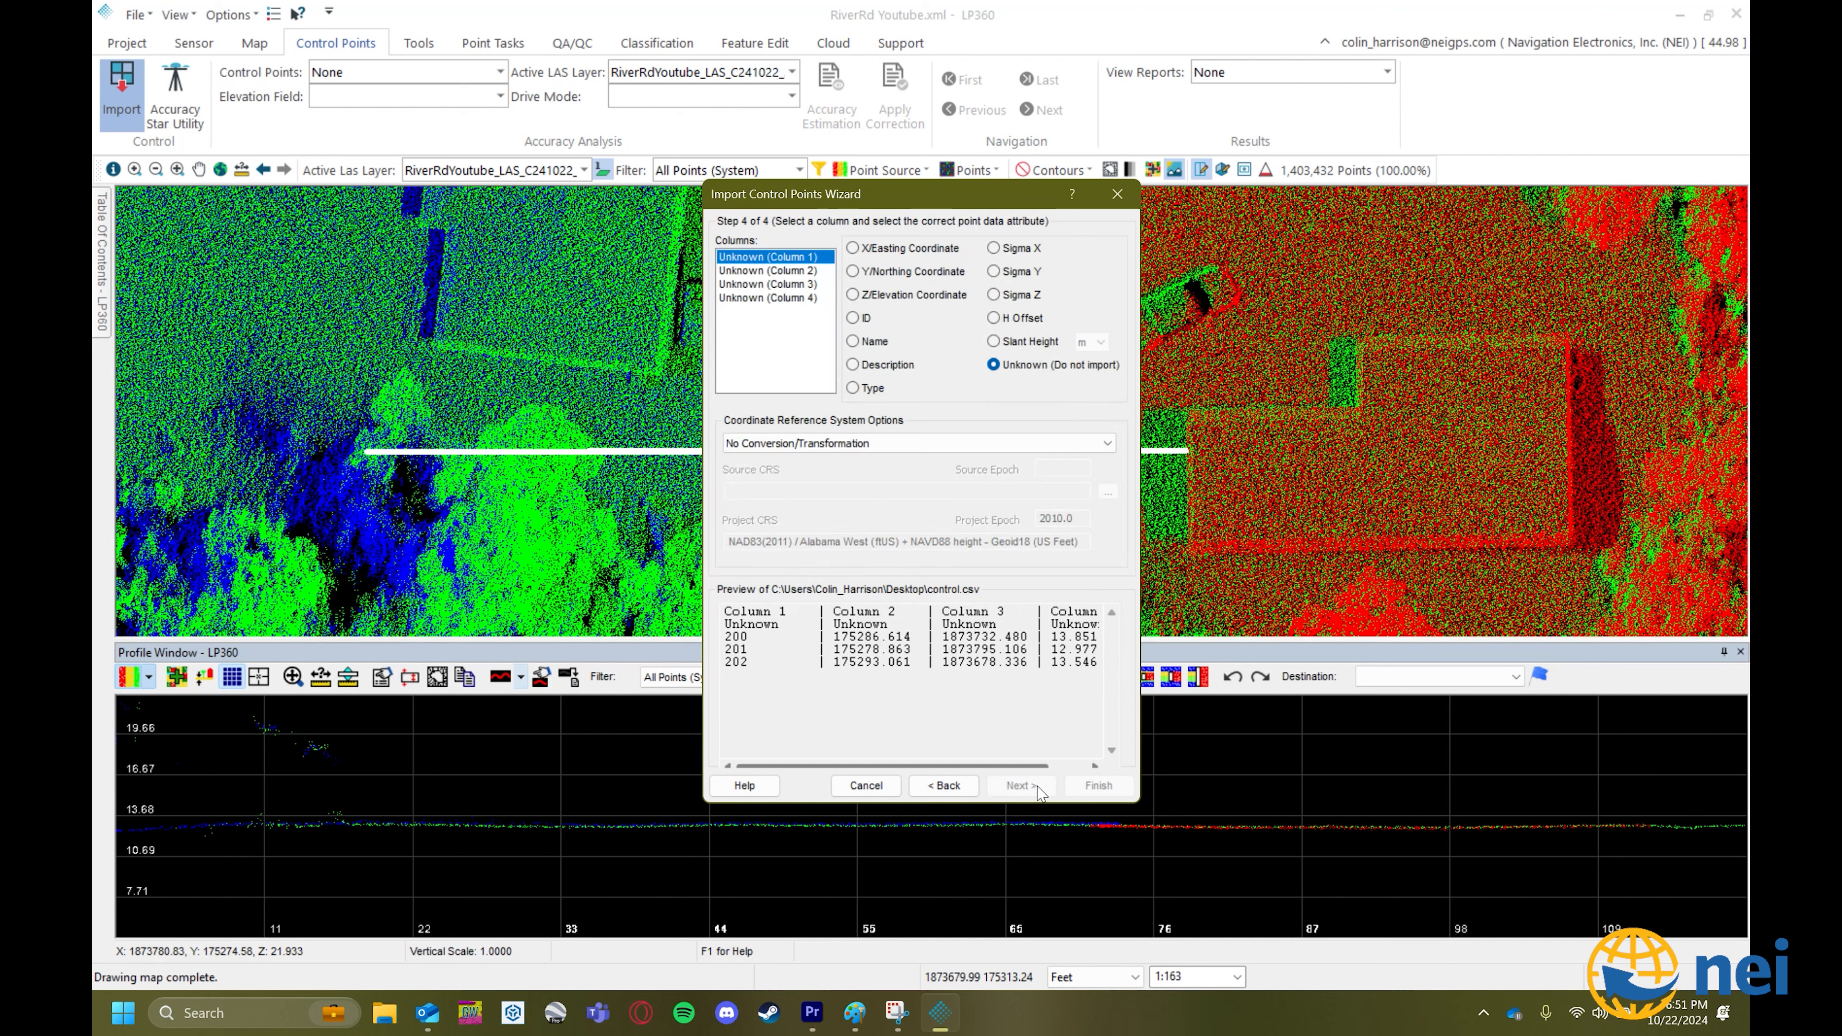
Assign columns 1 to 4 to ID, Y/Northing, X/Easting and Z/Elevation, and finish the import without coordinate conversion.
left_click(853, 318)
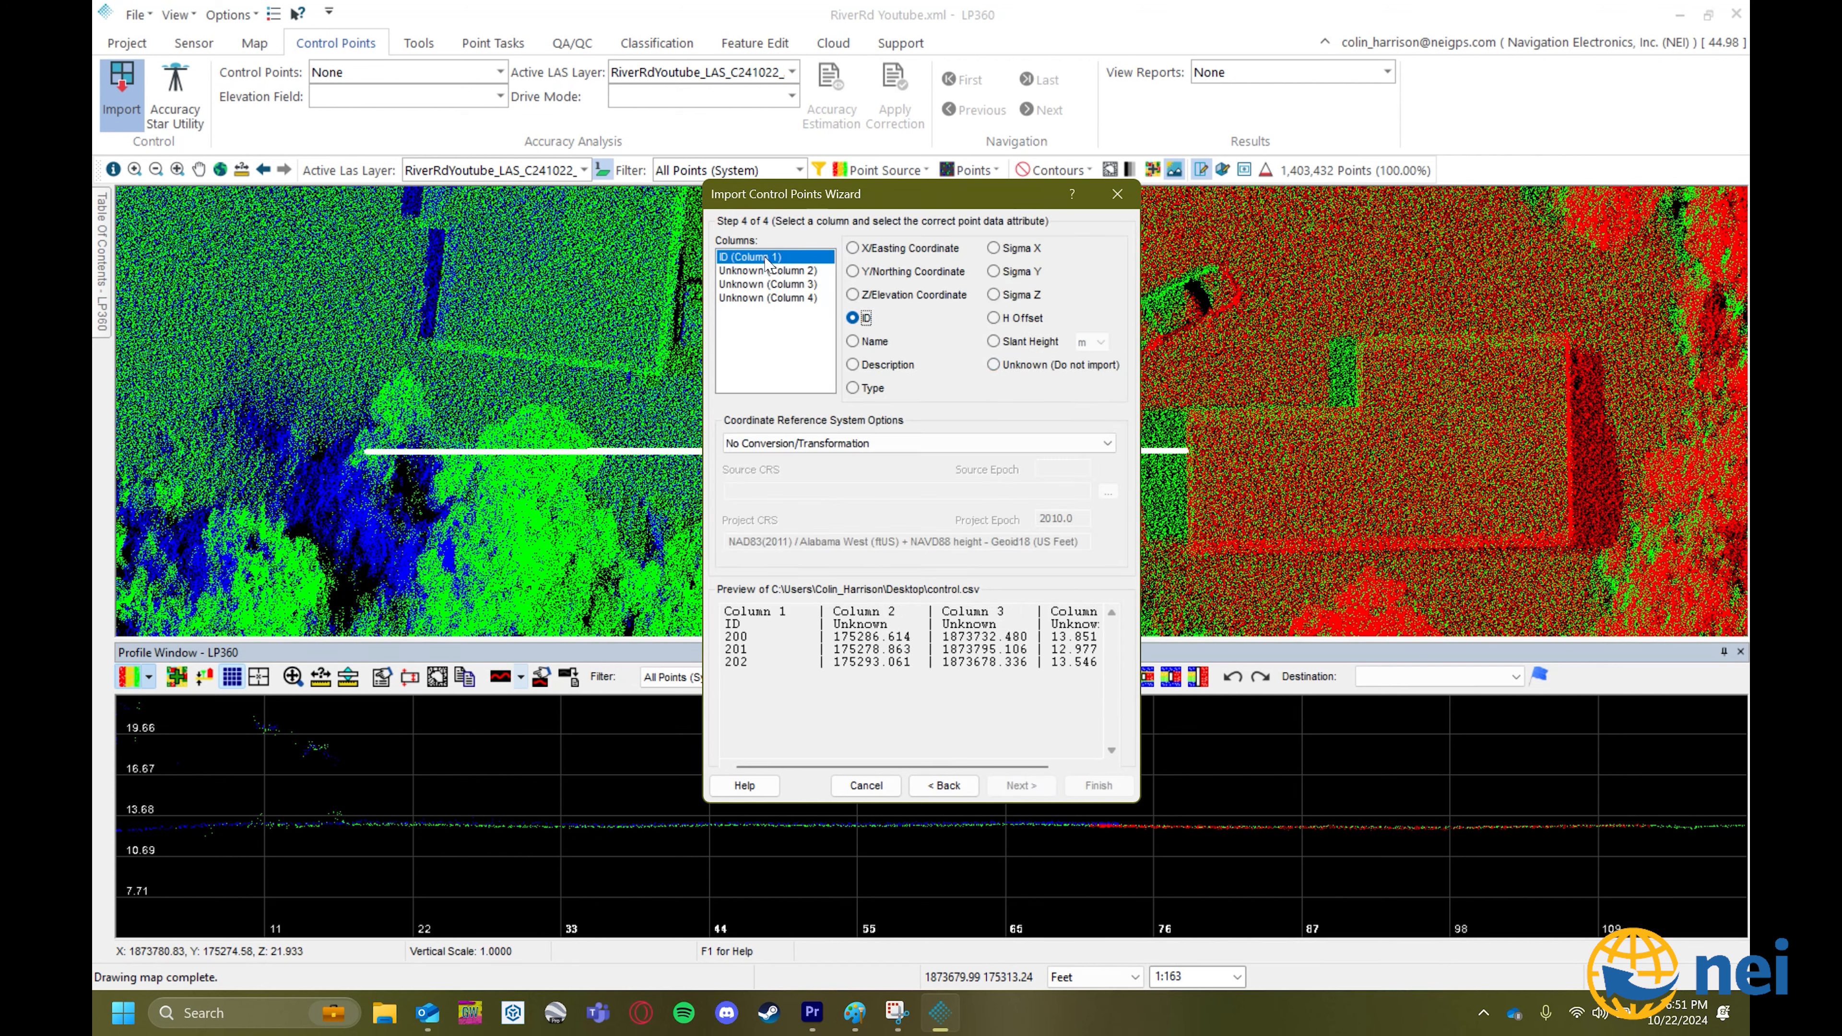
left_click(766, 271)
left_click(853, 271)
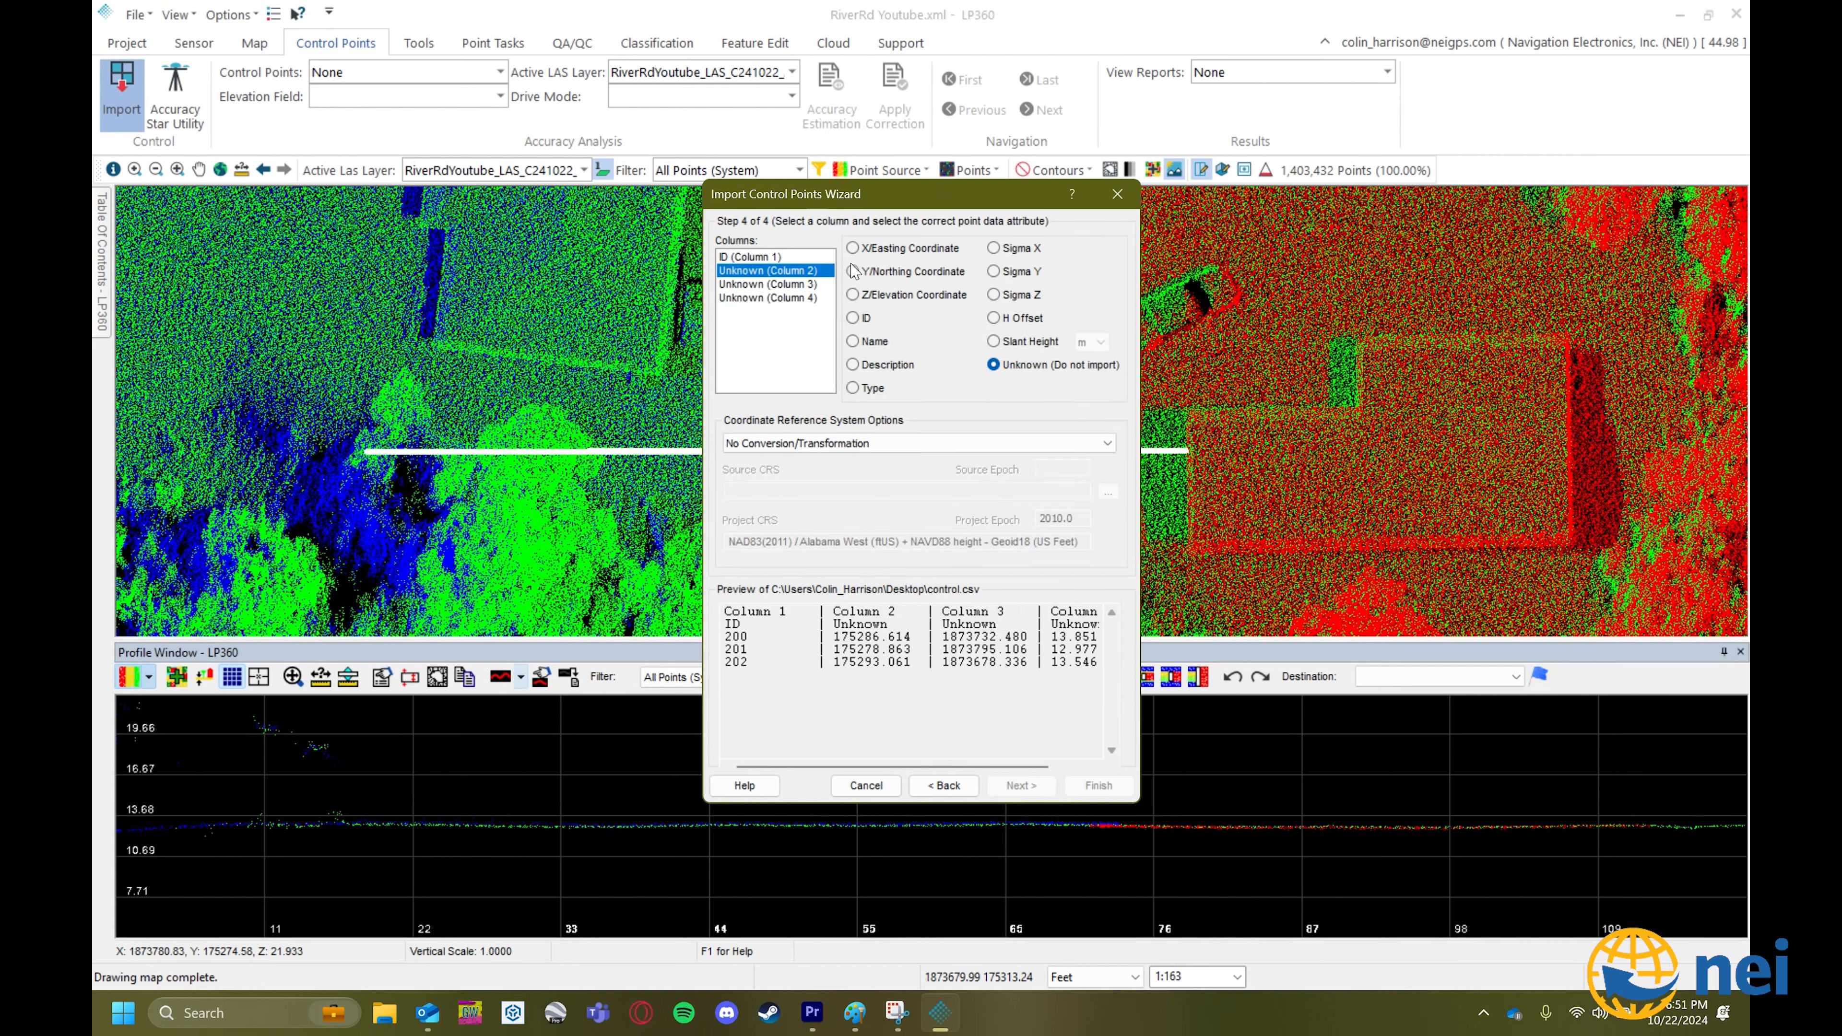
left_click(805, 284)
left_click(853, 248)
left_click(809, 298)
left_click(853, 295)
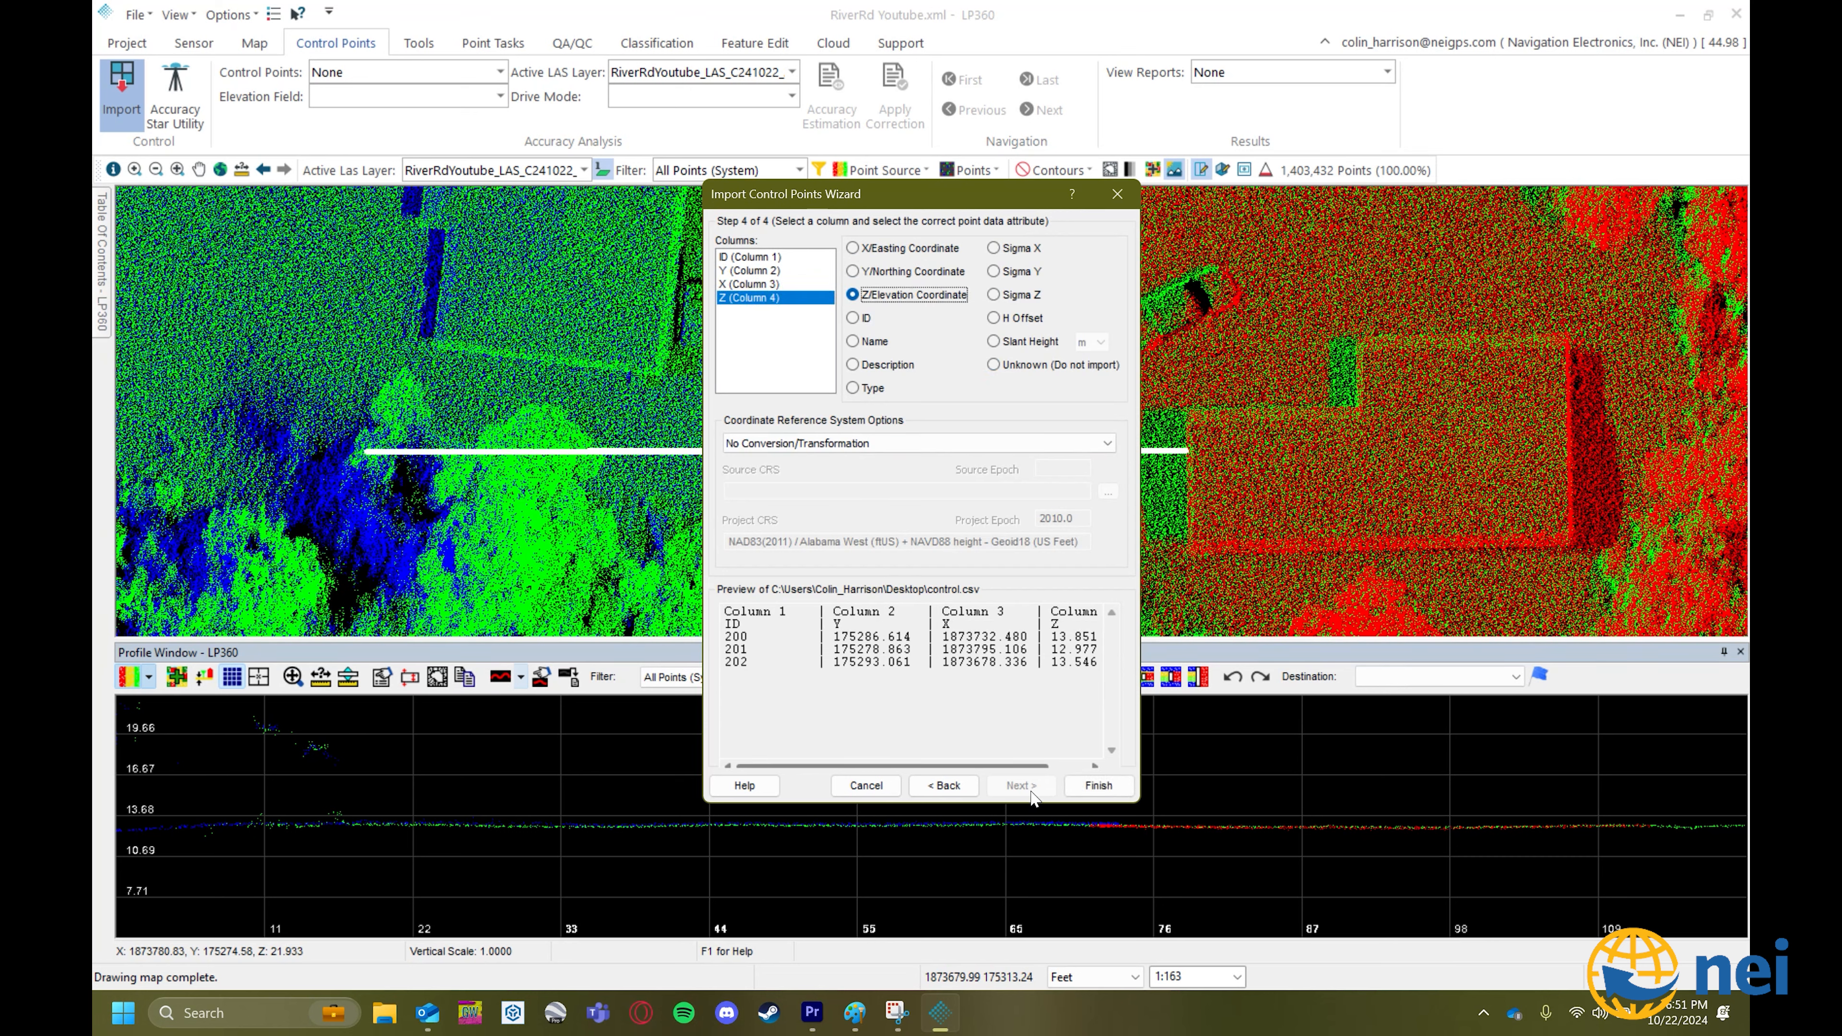
left_click(1124, 790)
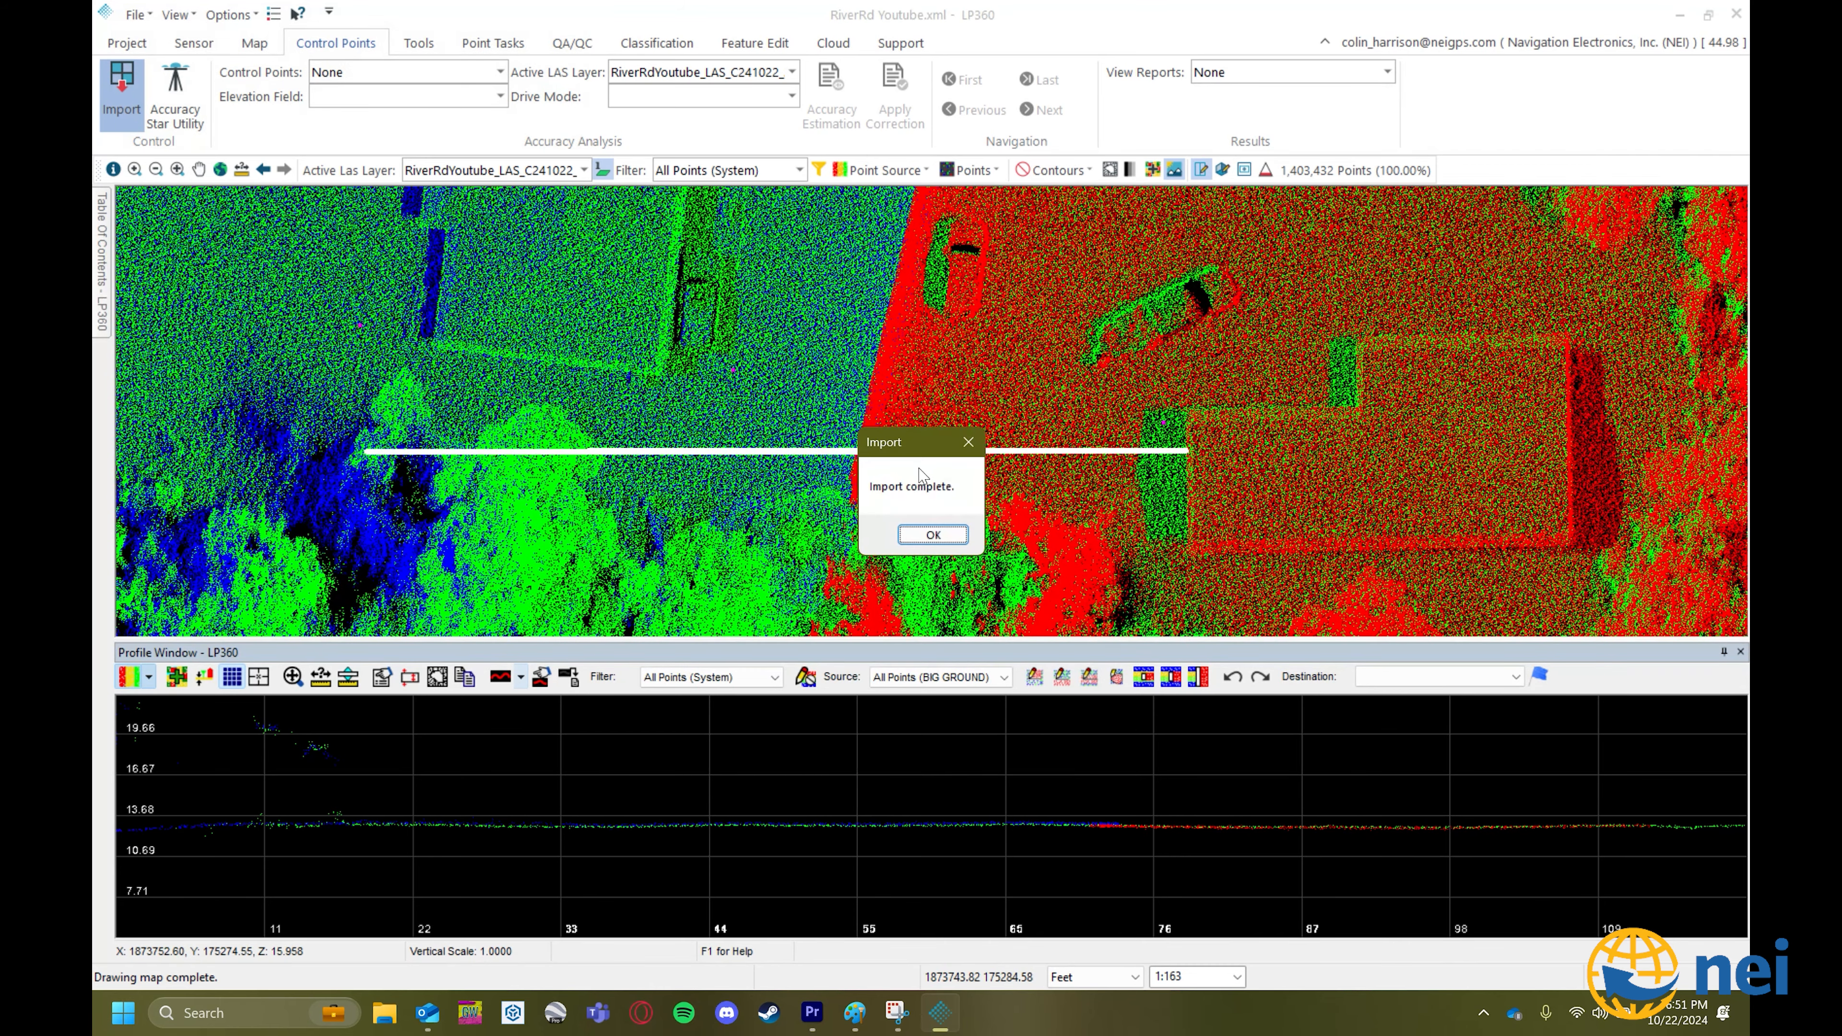
left_click(932, 535)
Inspect an imported control point up close in the map and close the Profile Window.
scroll(770, 395, "up", 3)
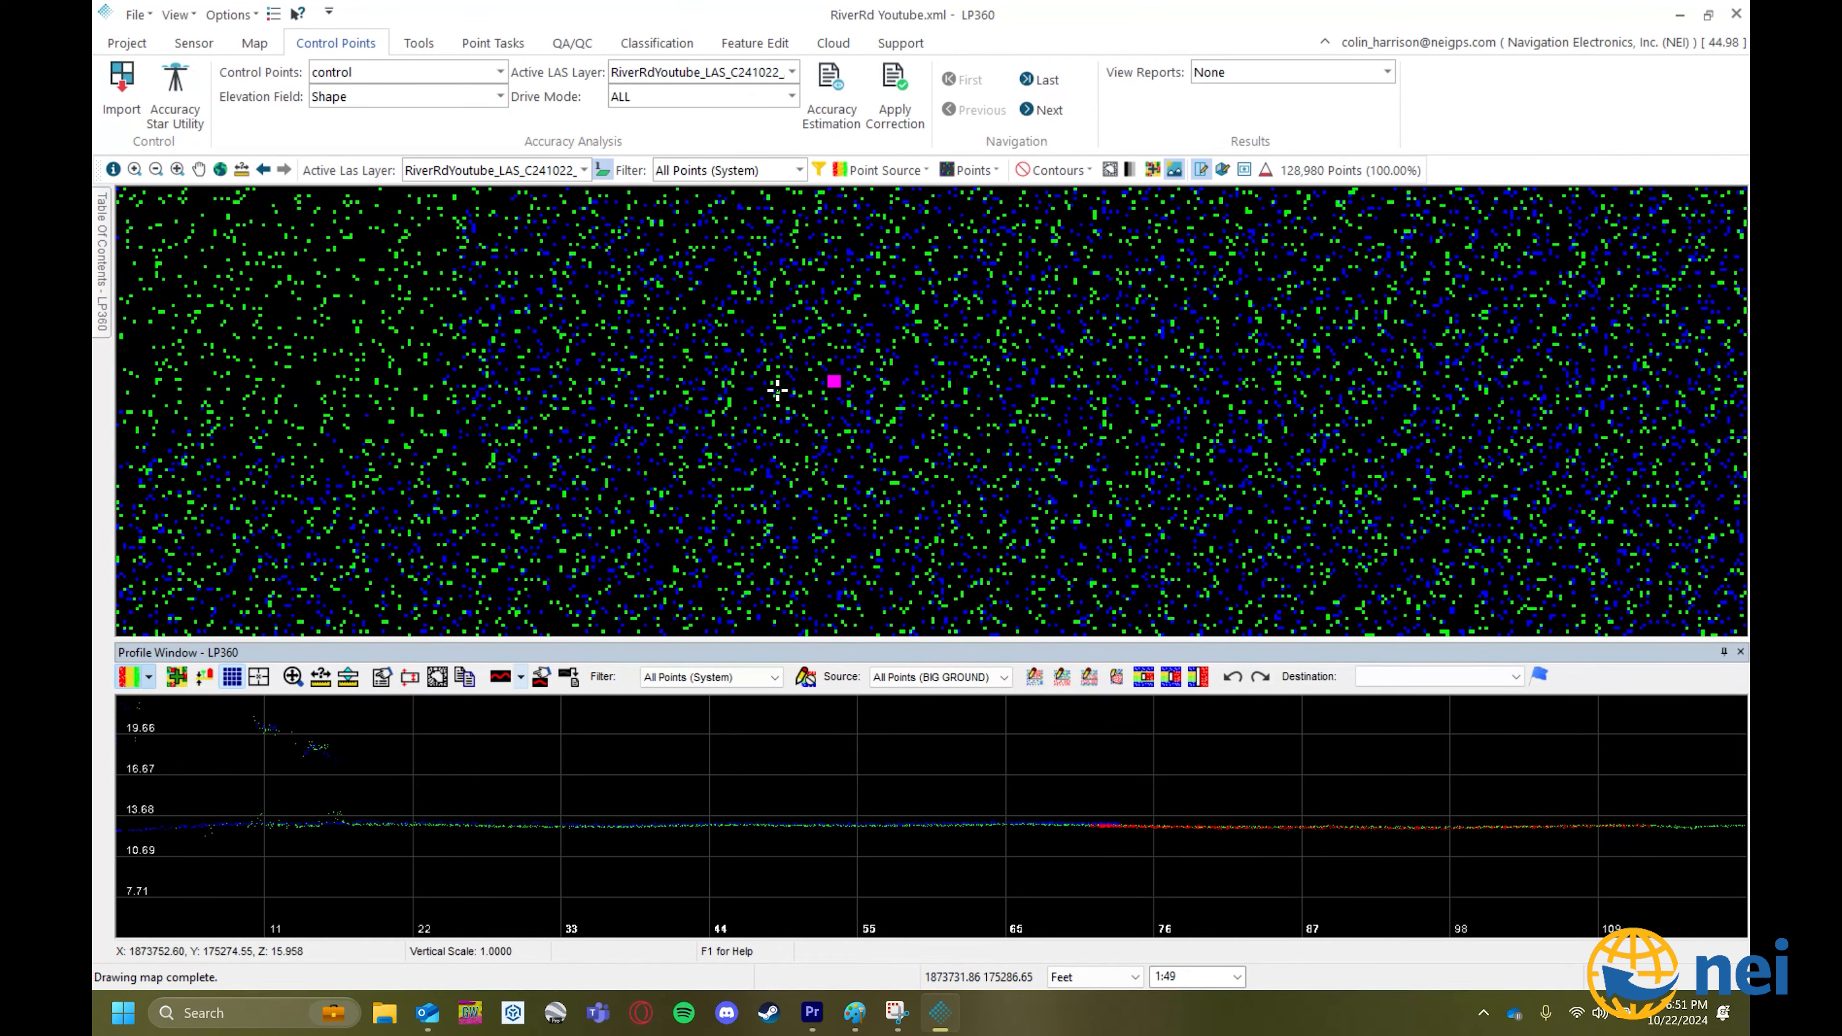
scroll(840, 401, "up", 1)
left_click(1740, 651)
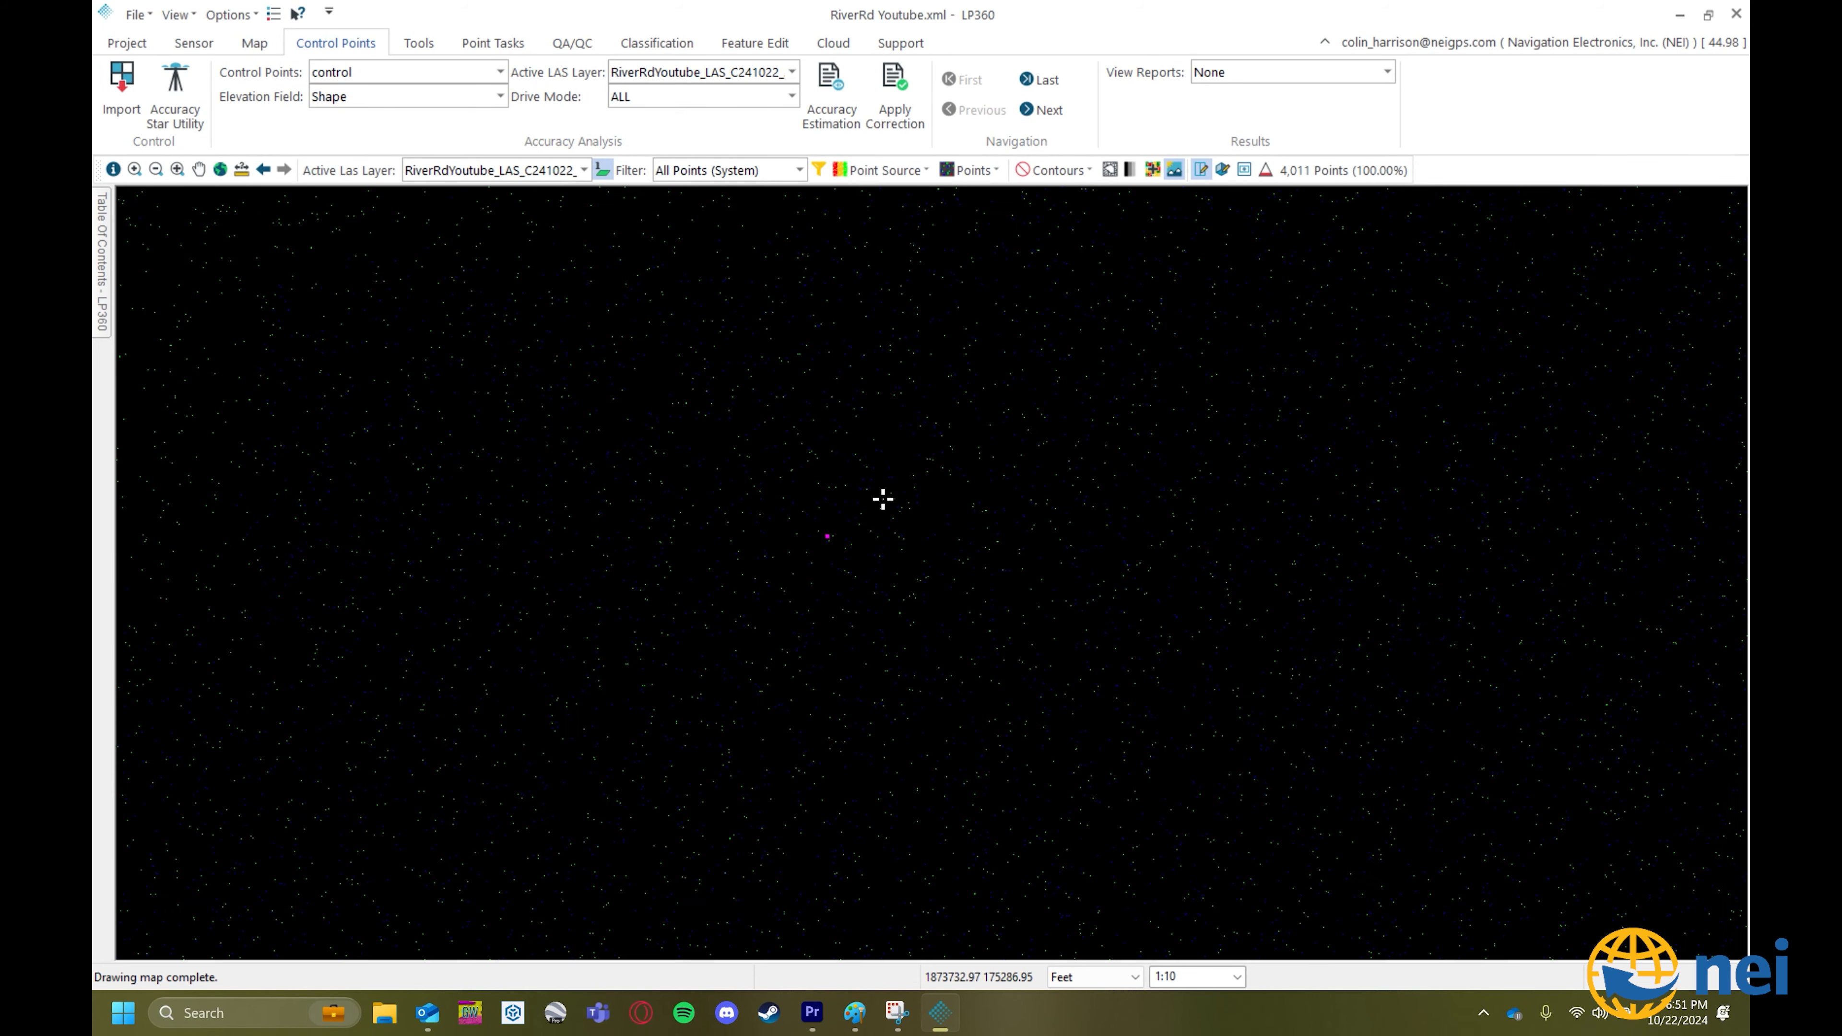
Change the control layer's point symbol to Crosshair in its properties.
scroll(892, 511, "down", 3)
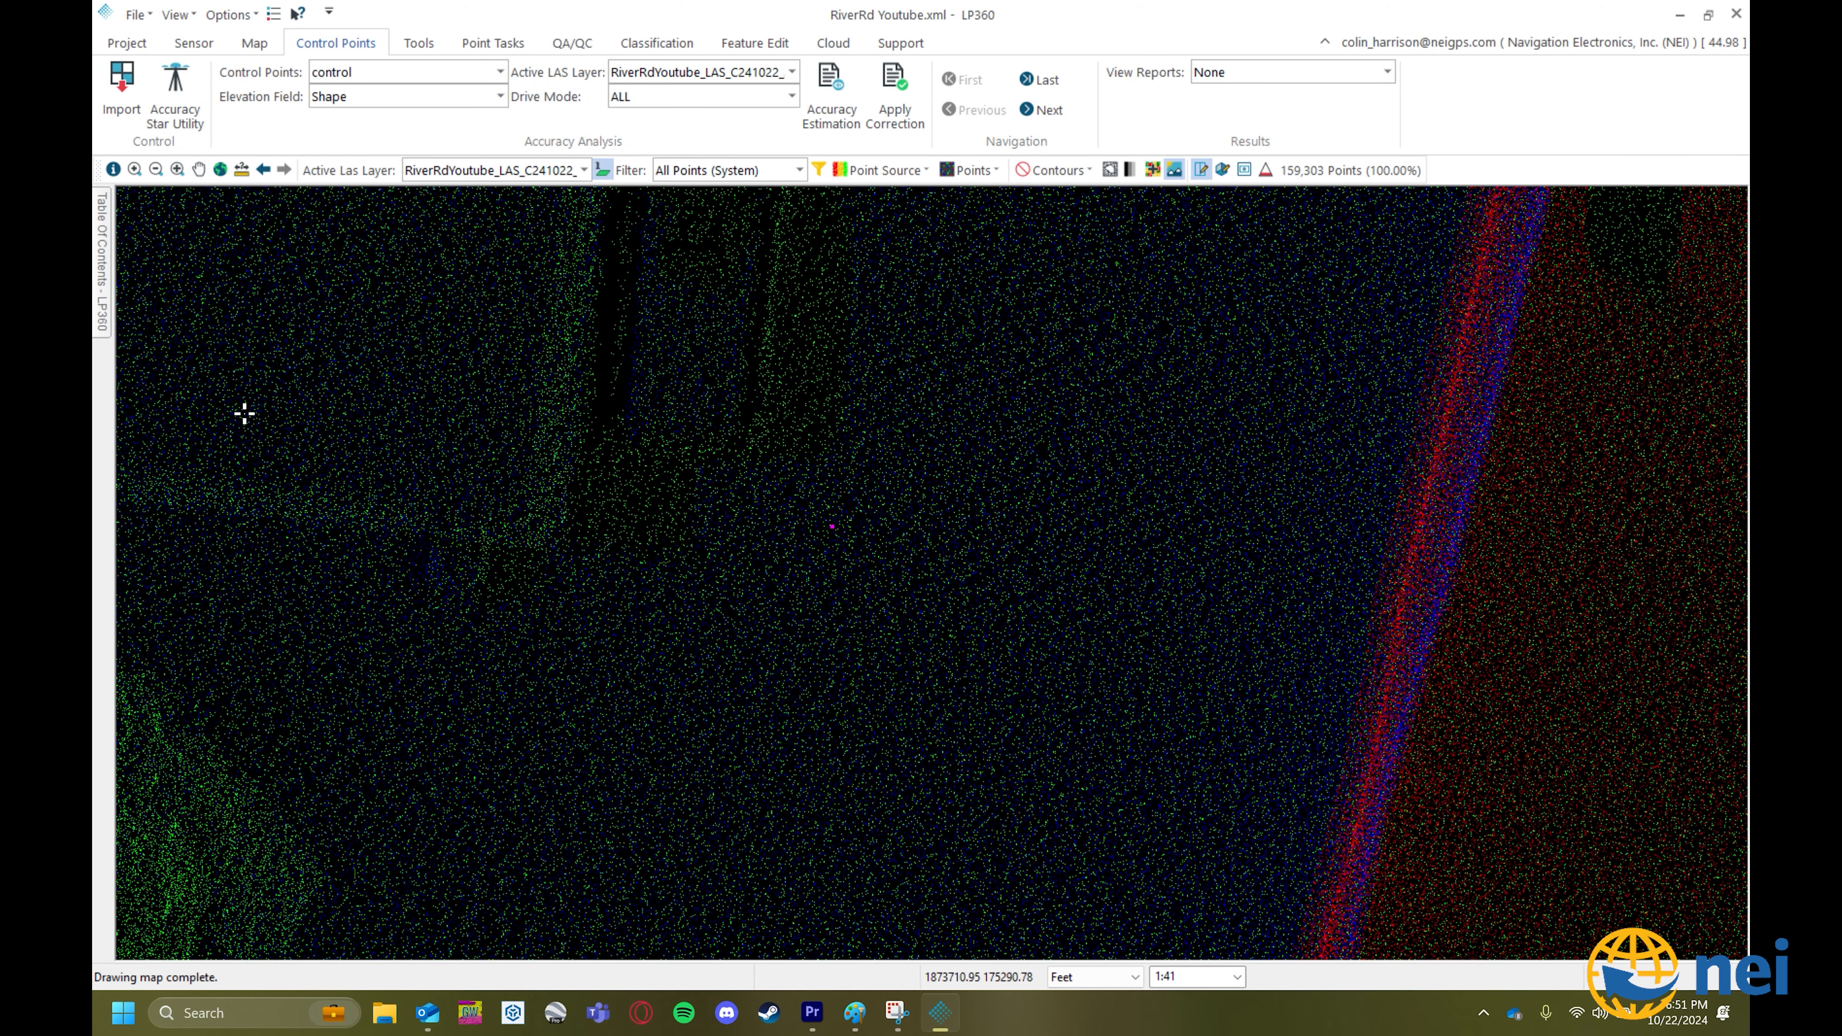
left_click(102, 247)
right_click(197, 235)
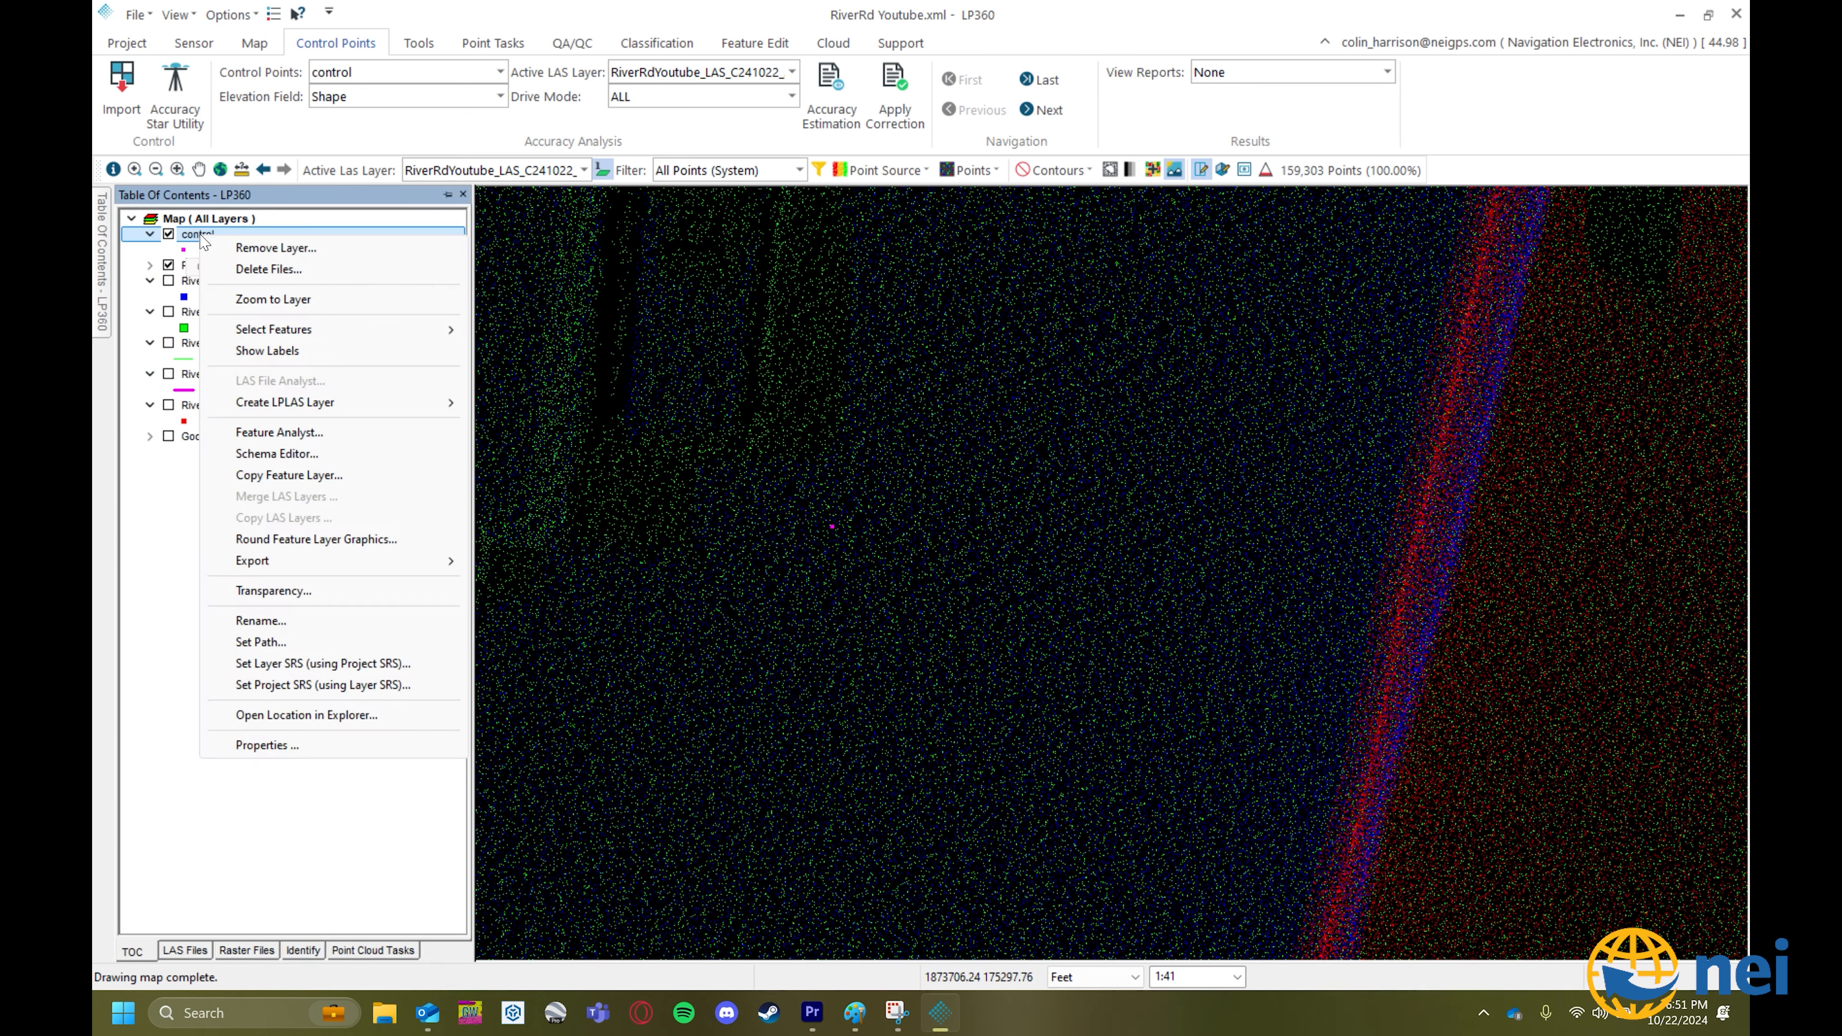
left_click(266, 745)
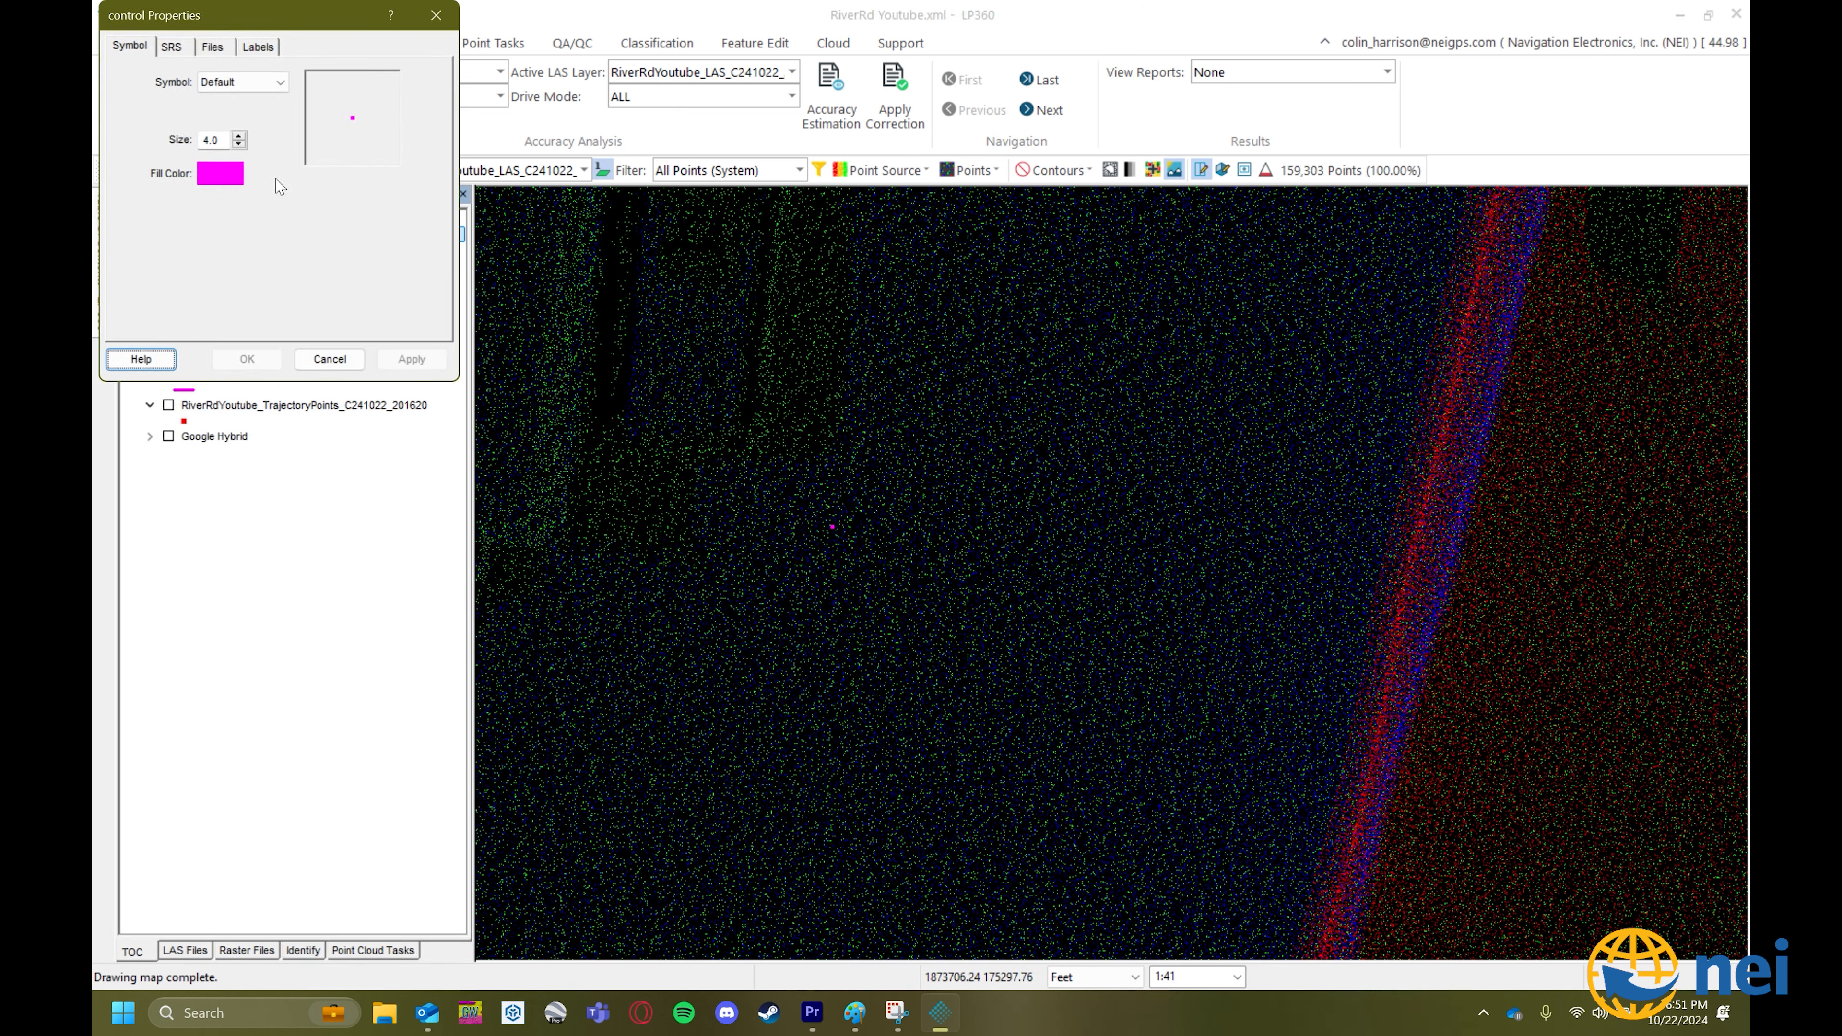
left_click(268, 82)
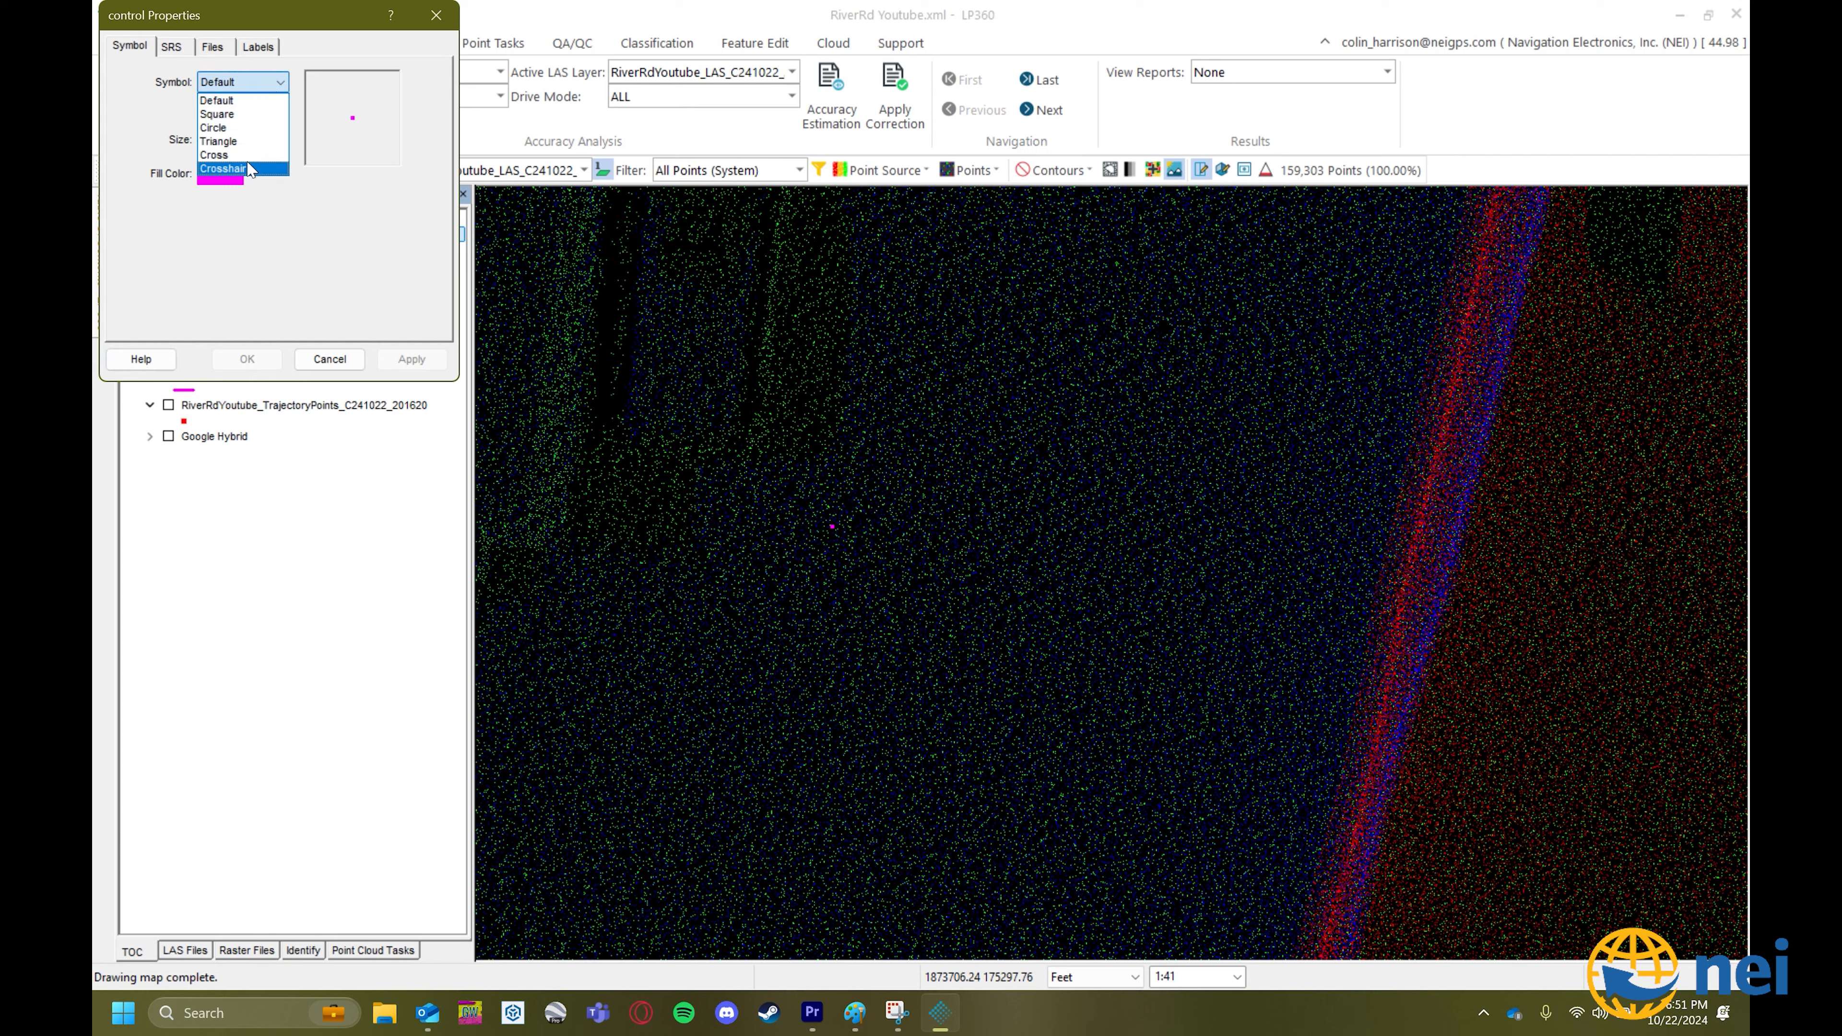
left_click(249, 168)
Increase the control crosshair's size and outline weight, and apply the symbol changes.
double_click(239, 135)
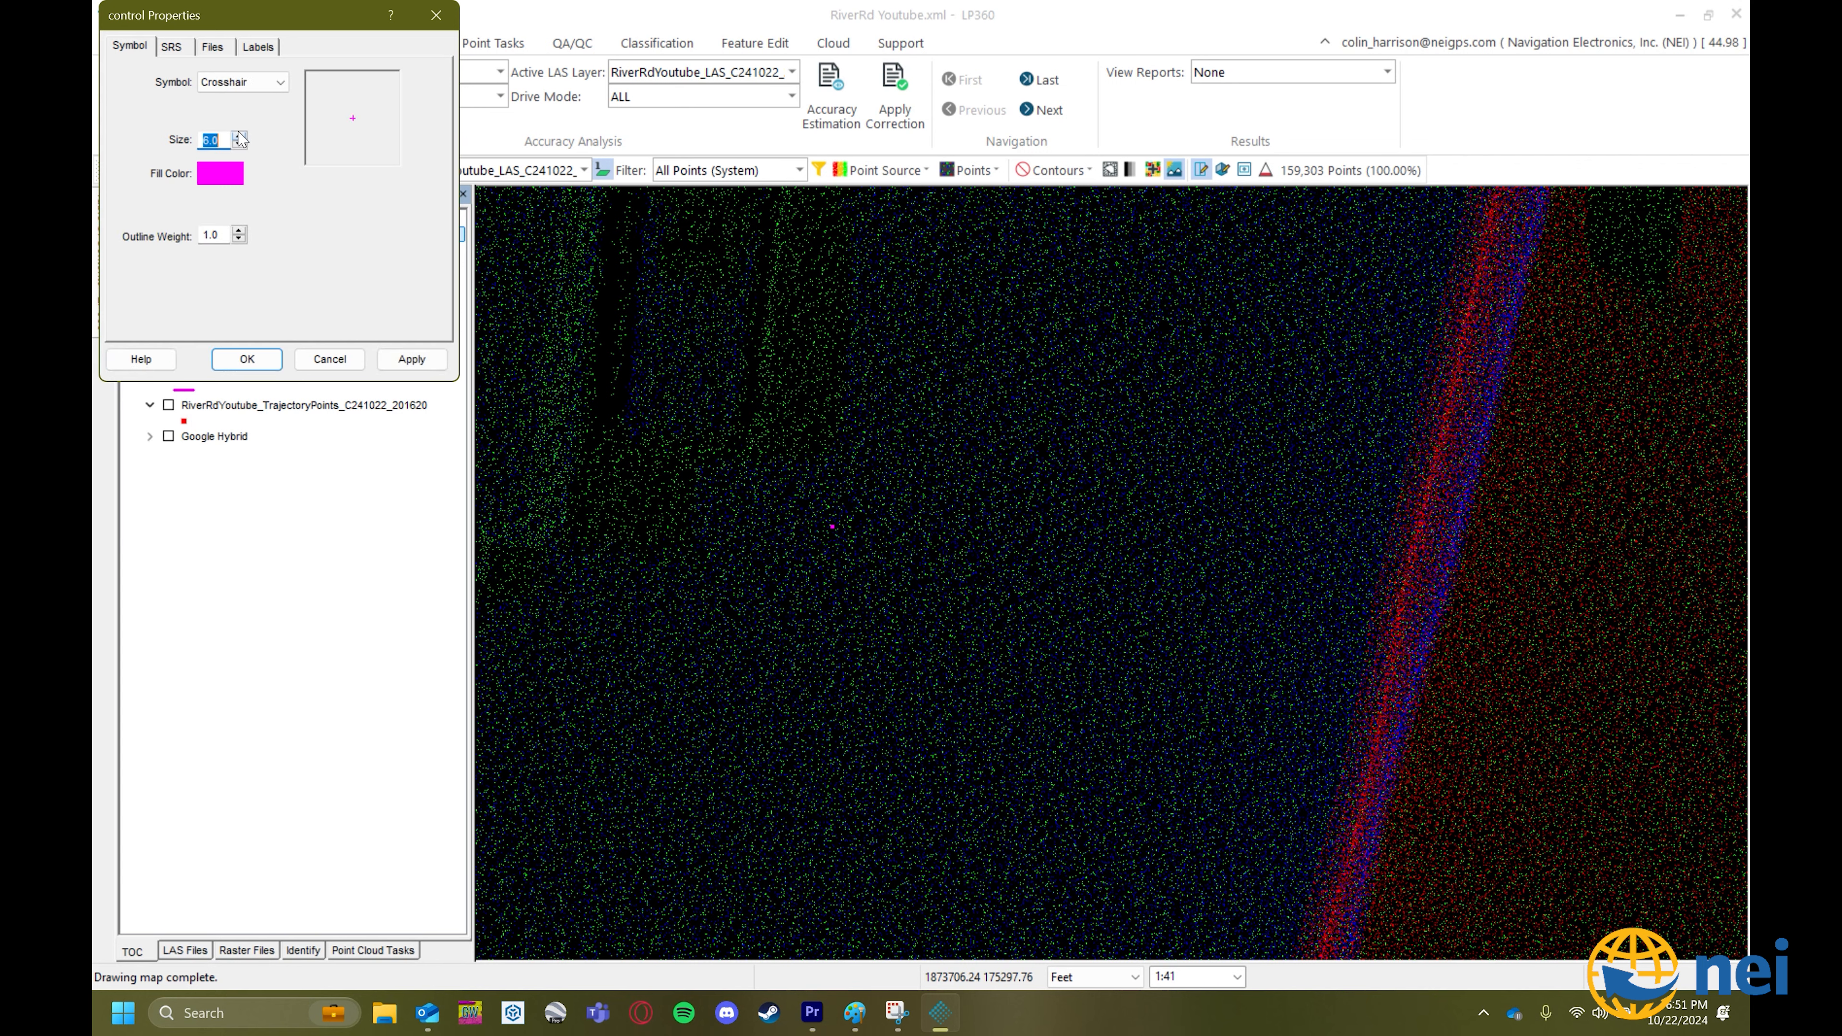
left_click(238, 134)
left_click(238, 134)
left_click(238, 134)
left_click(238, 230)
left_click(238, 230)
left_click(403, 360)
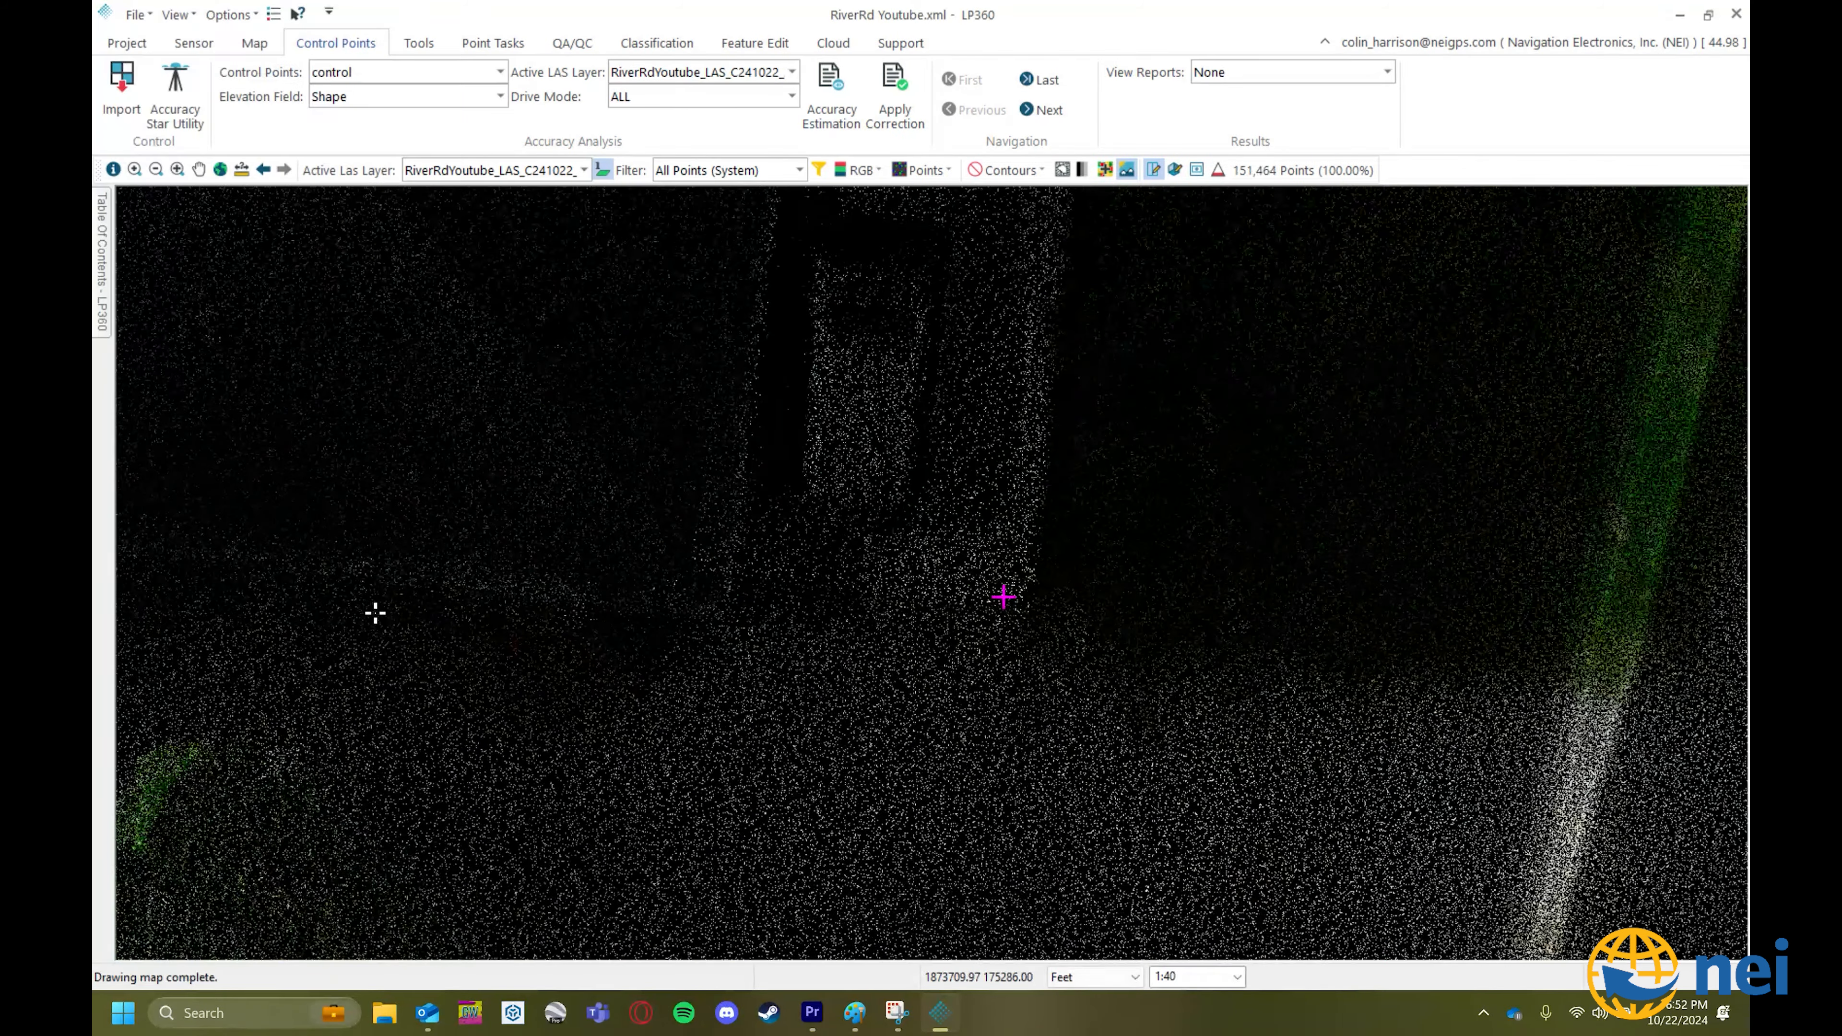
Draw a profile line across the control point beside the parked vehicle and examine the point's height against the LiDAR surface.
left_click(332, 682)
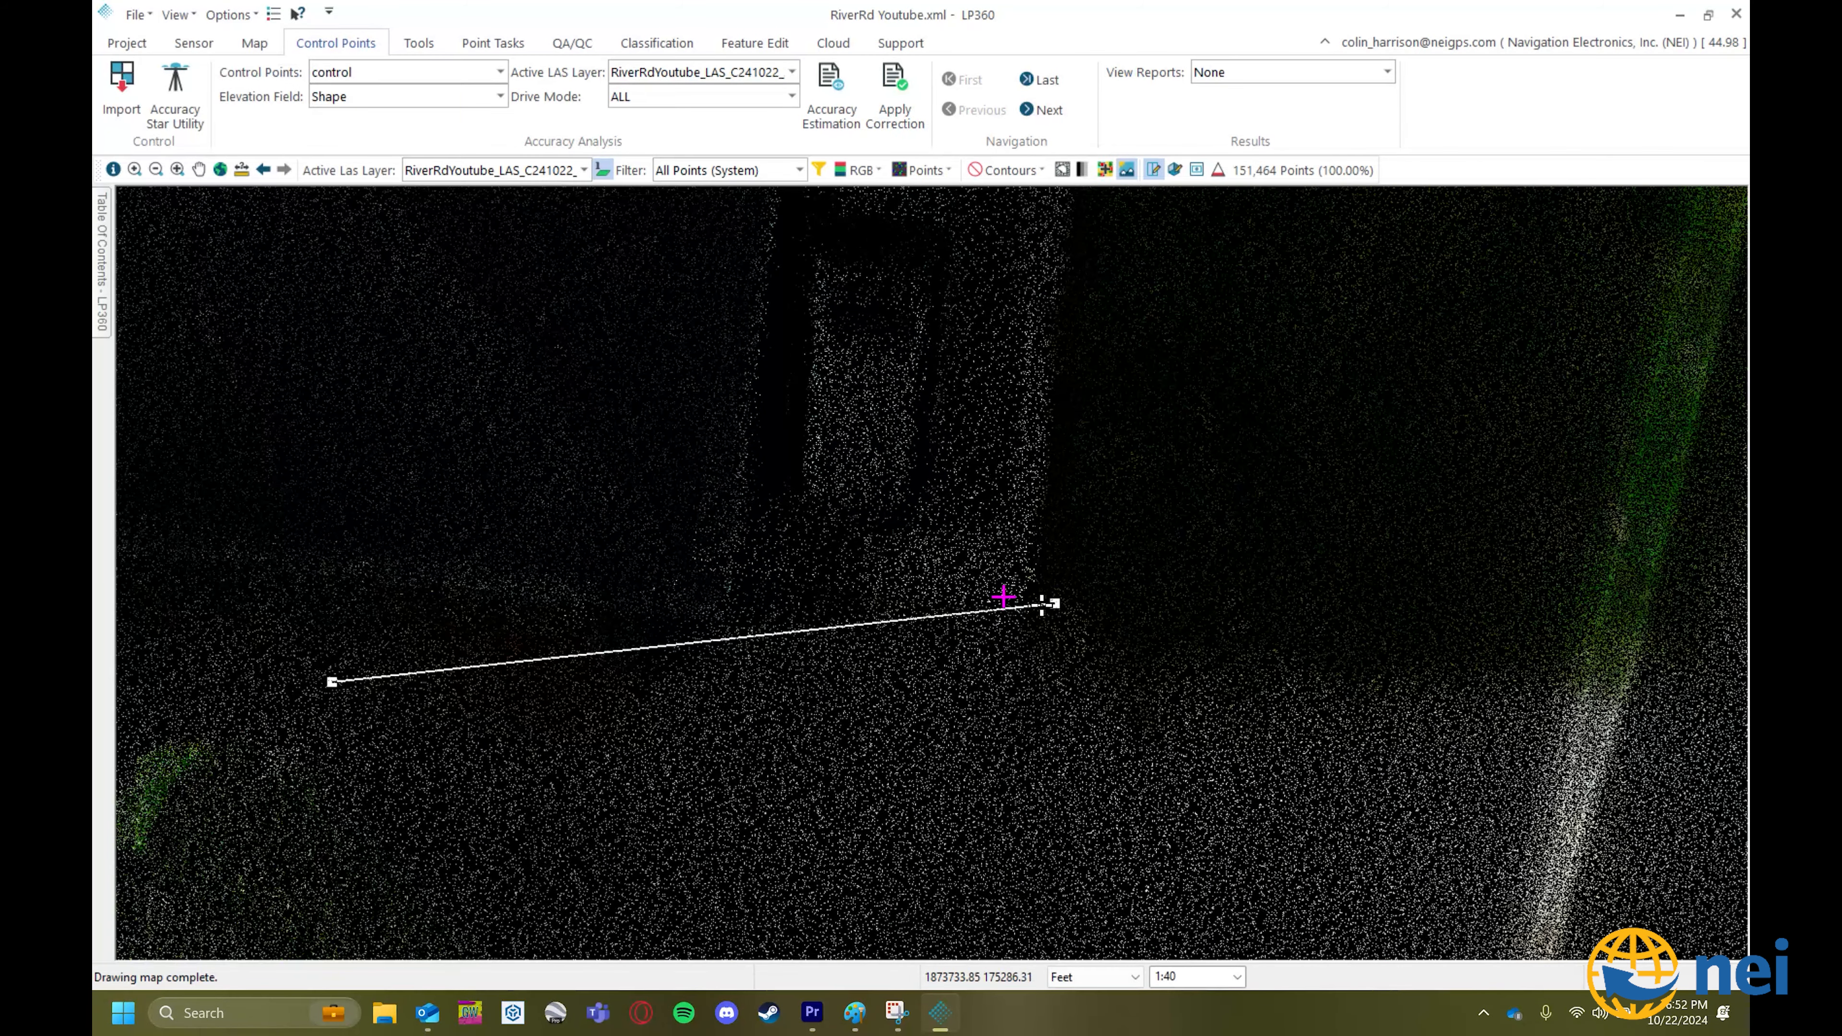
left_click(1432, 541)
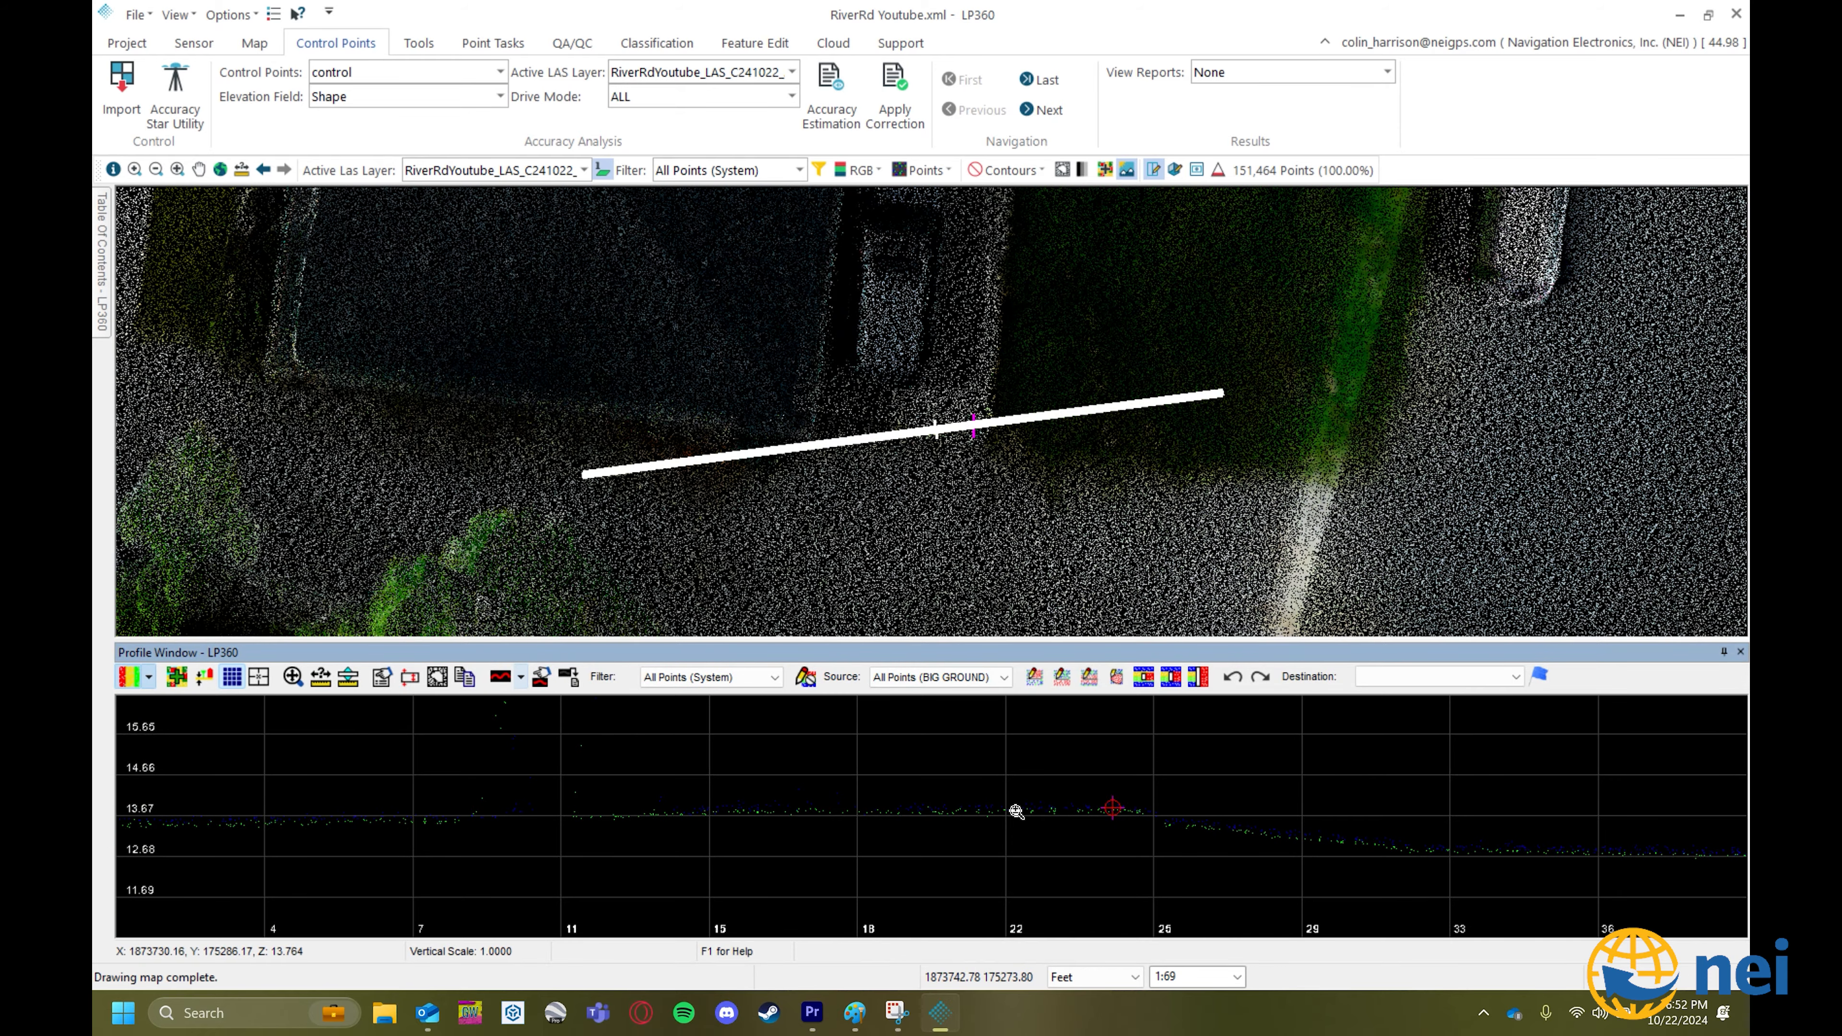
scroll(1021, 797, "up", 3)
middle_click_drag(1302, 807, 971, 797)
scroll(884, 813, "up", 3)
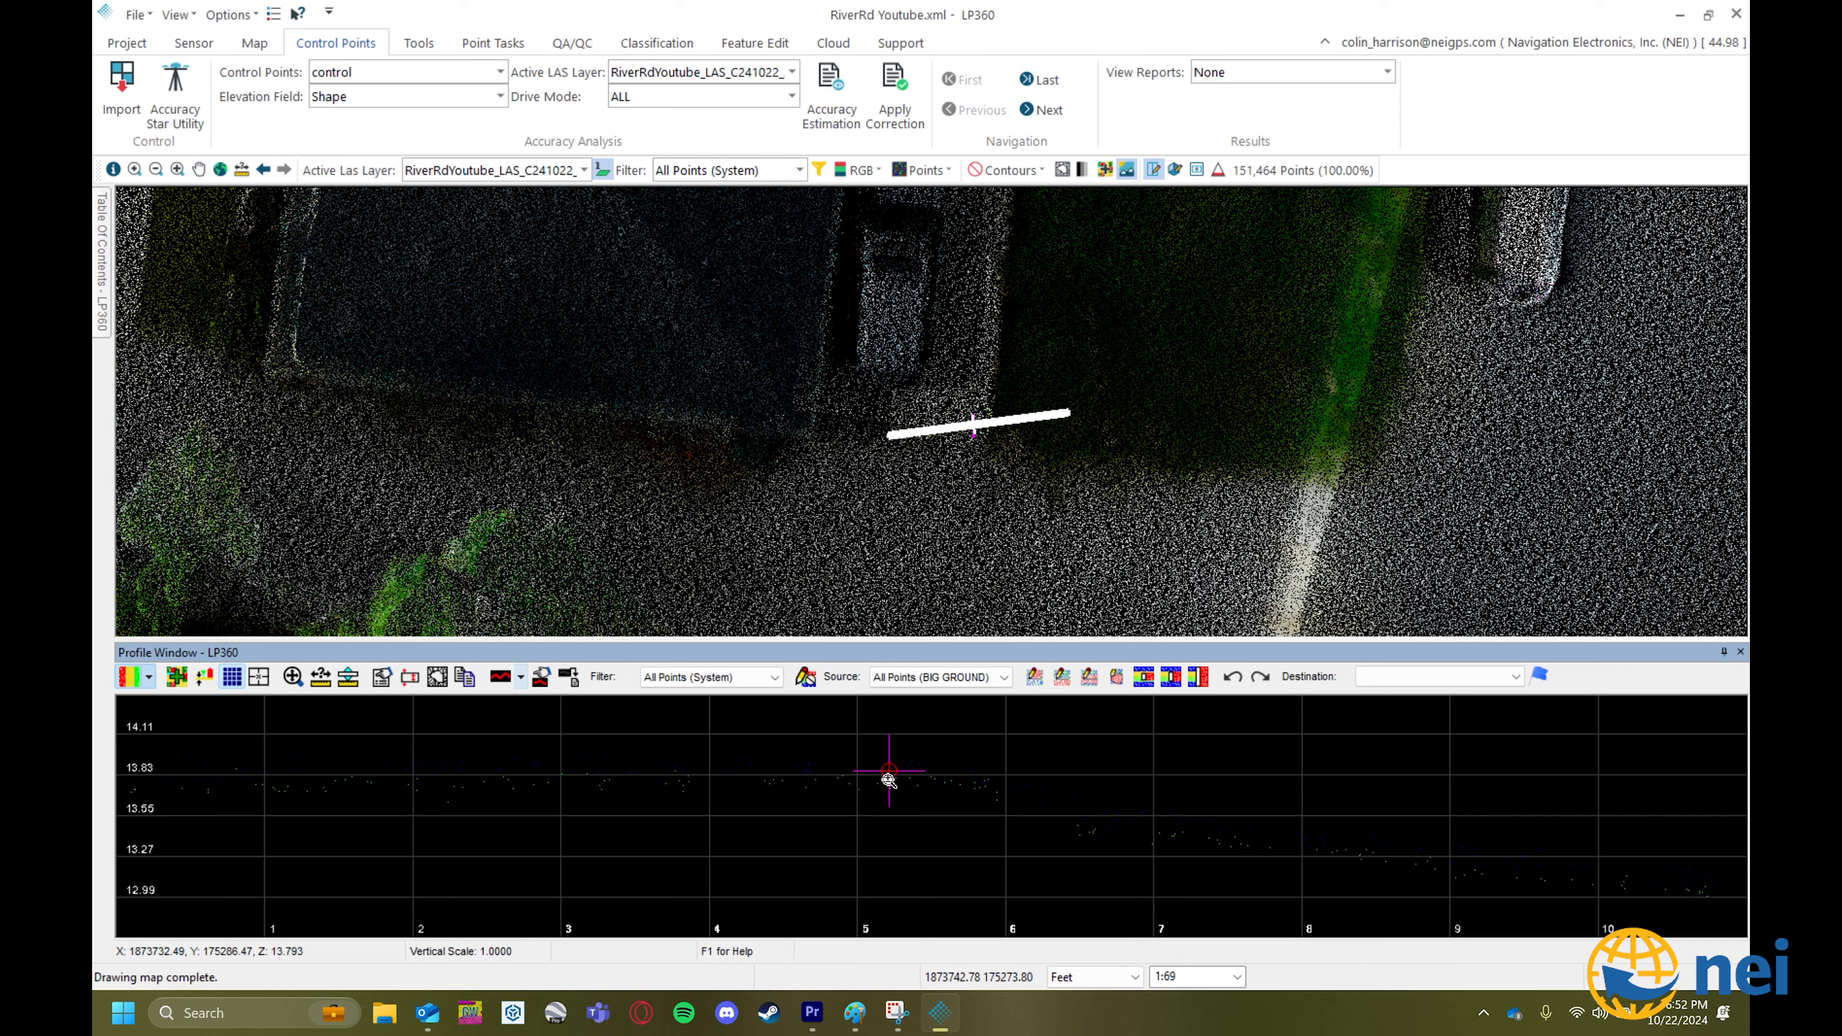
scroll(888, 780, "down", 1)
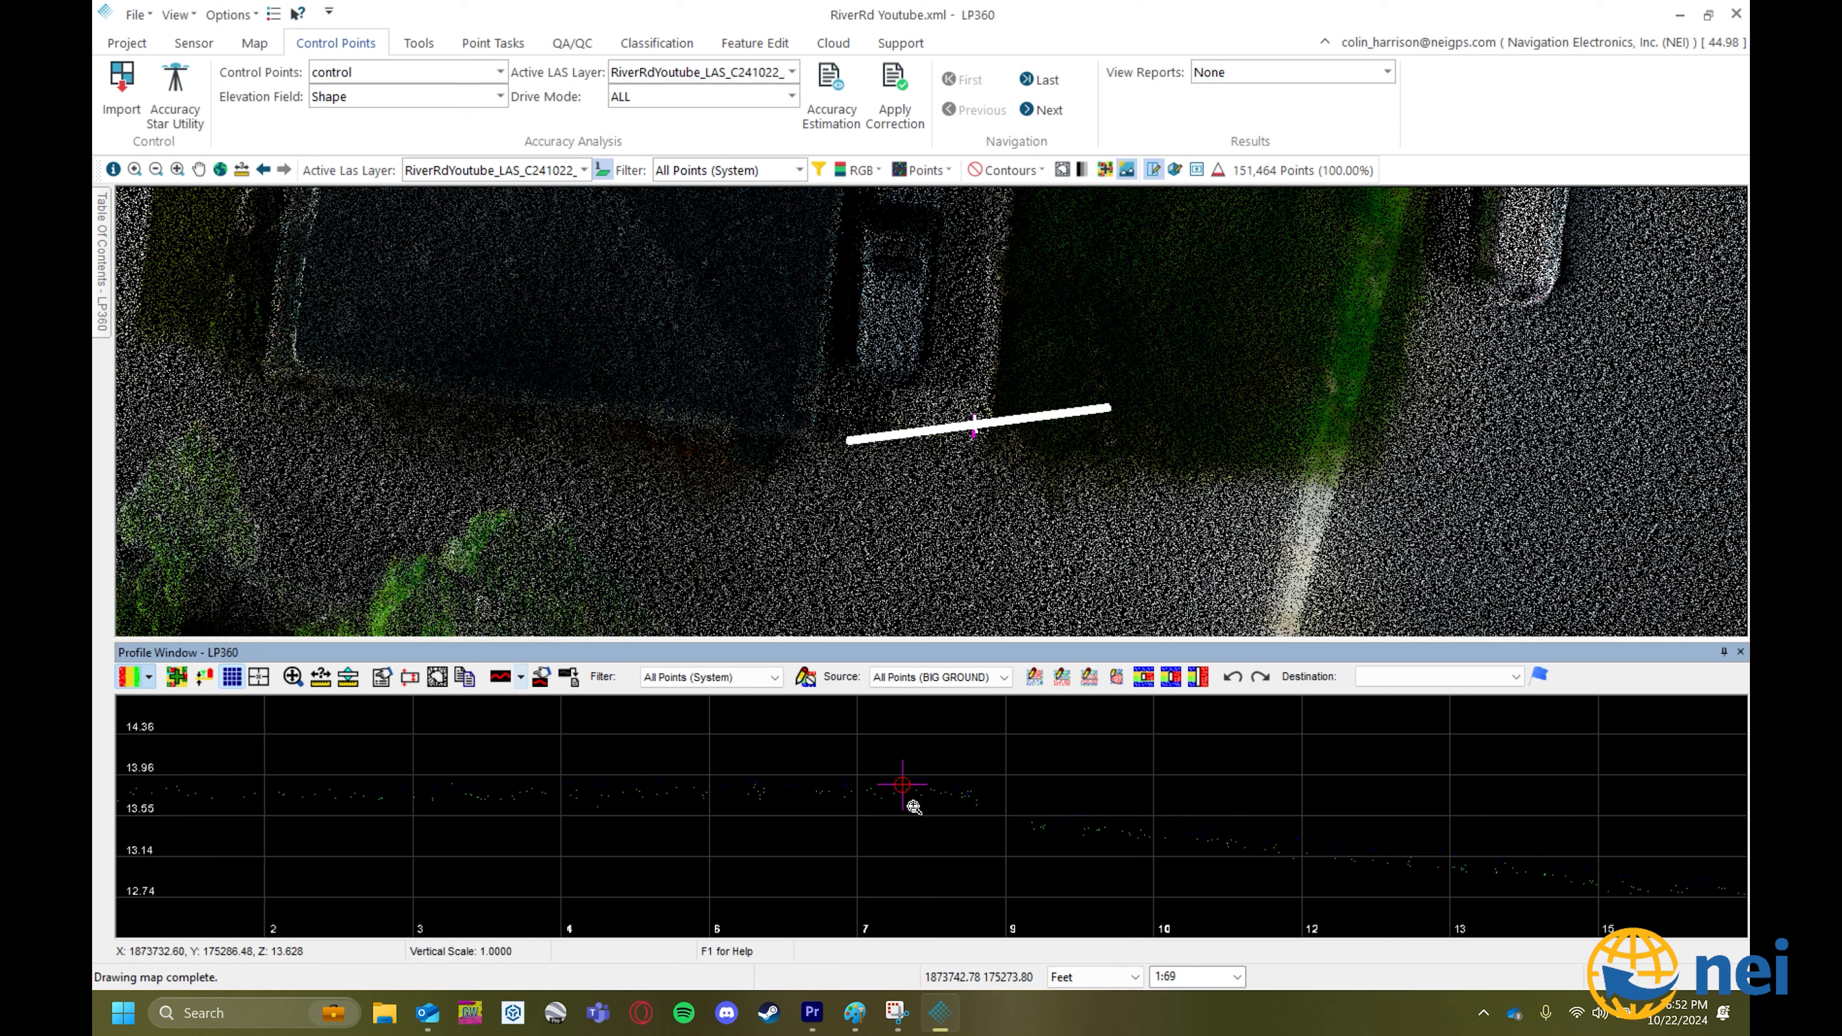
scroll(902, 791, "up", 2)
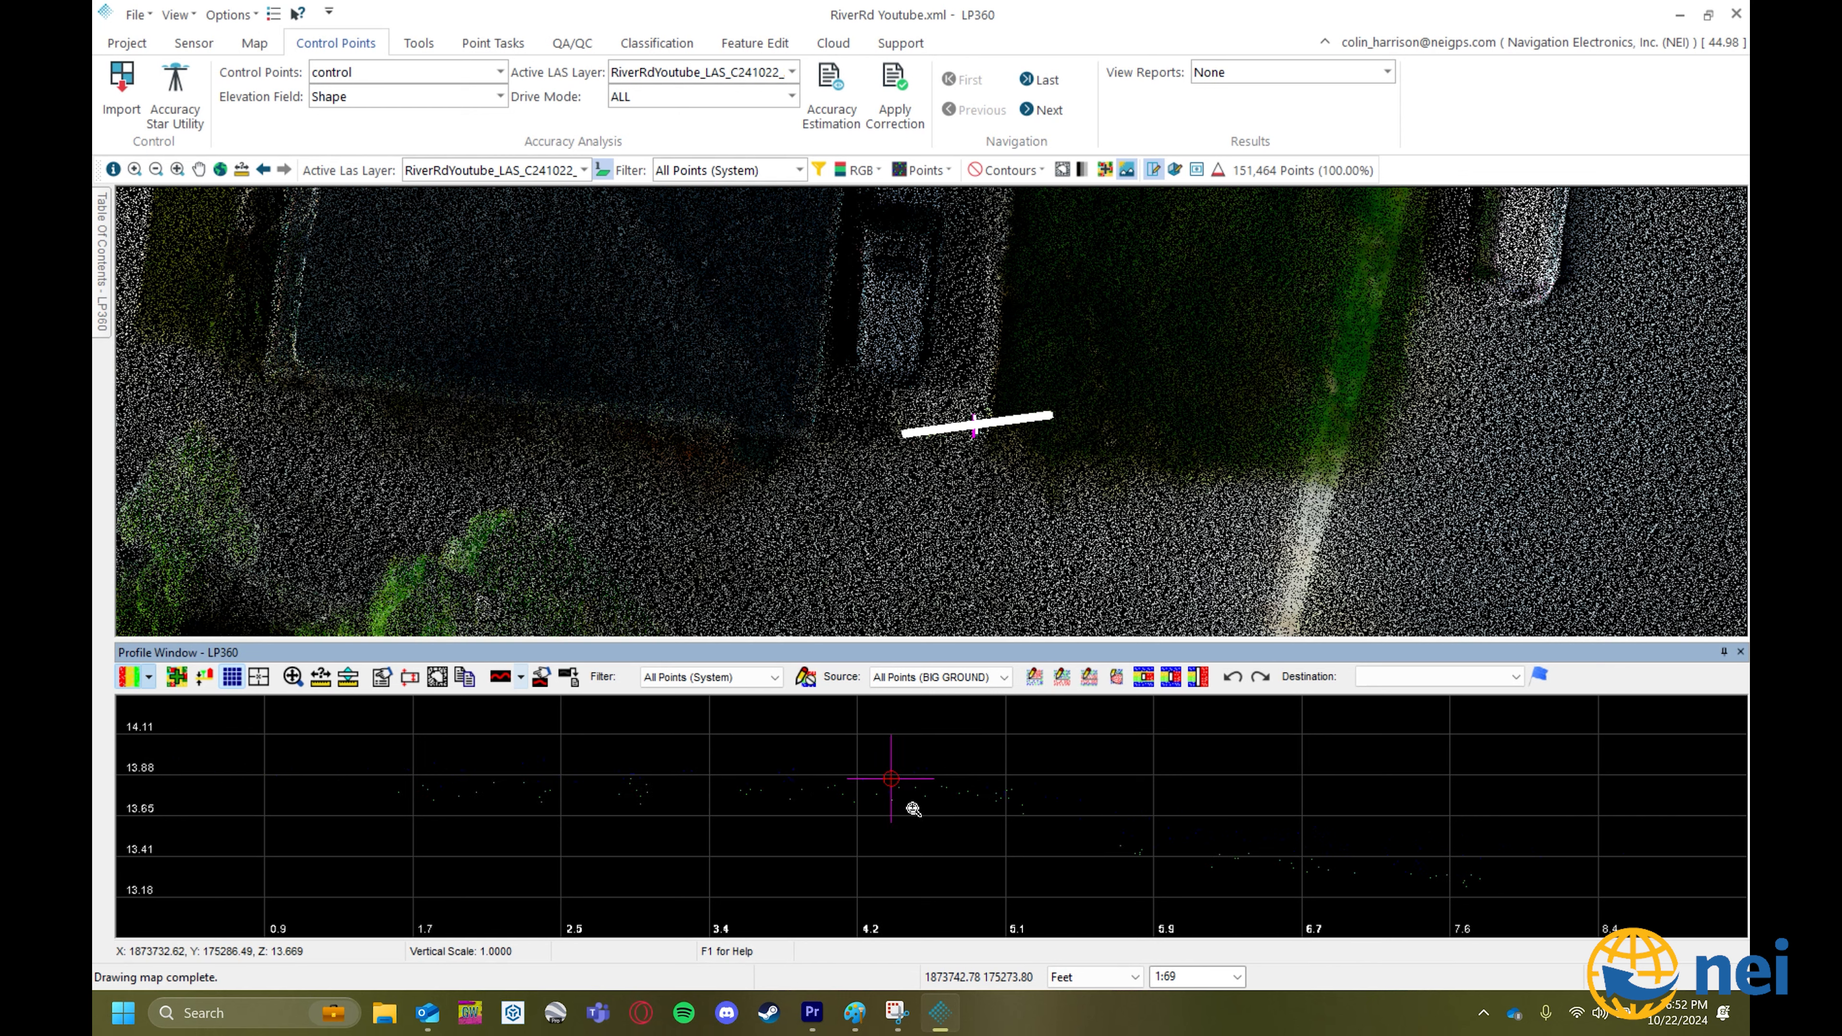
Set the LAS layer's display point size to 2 in Live View and close the settings.
left_click(820, 168)
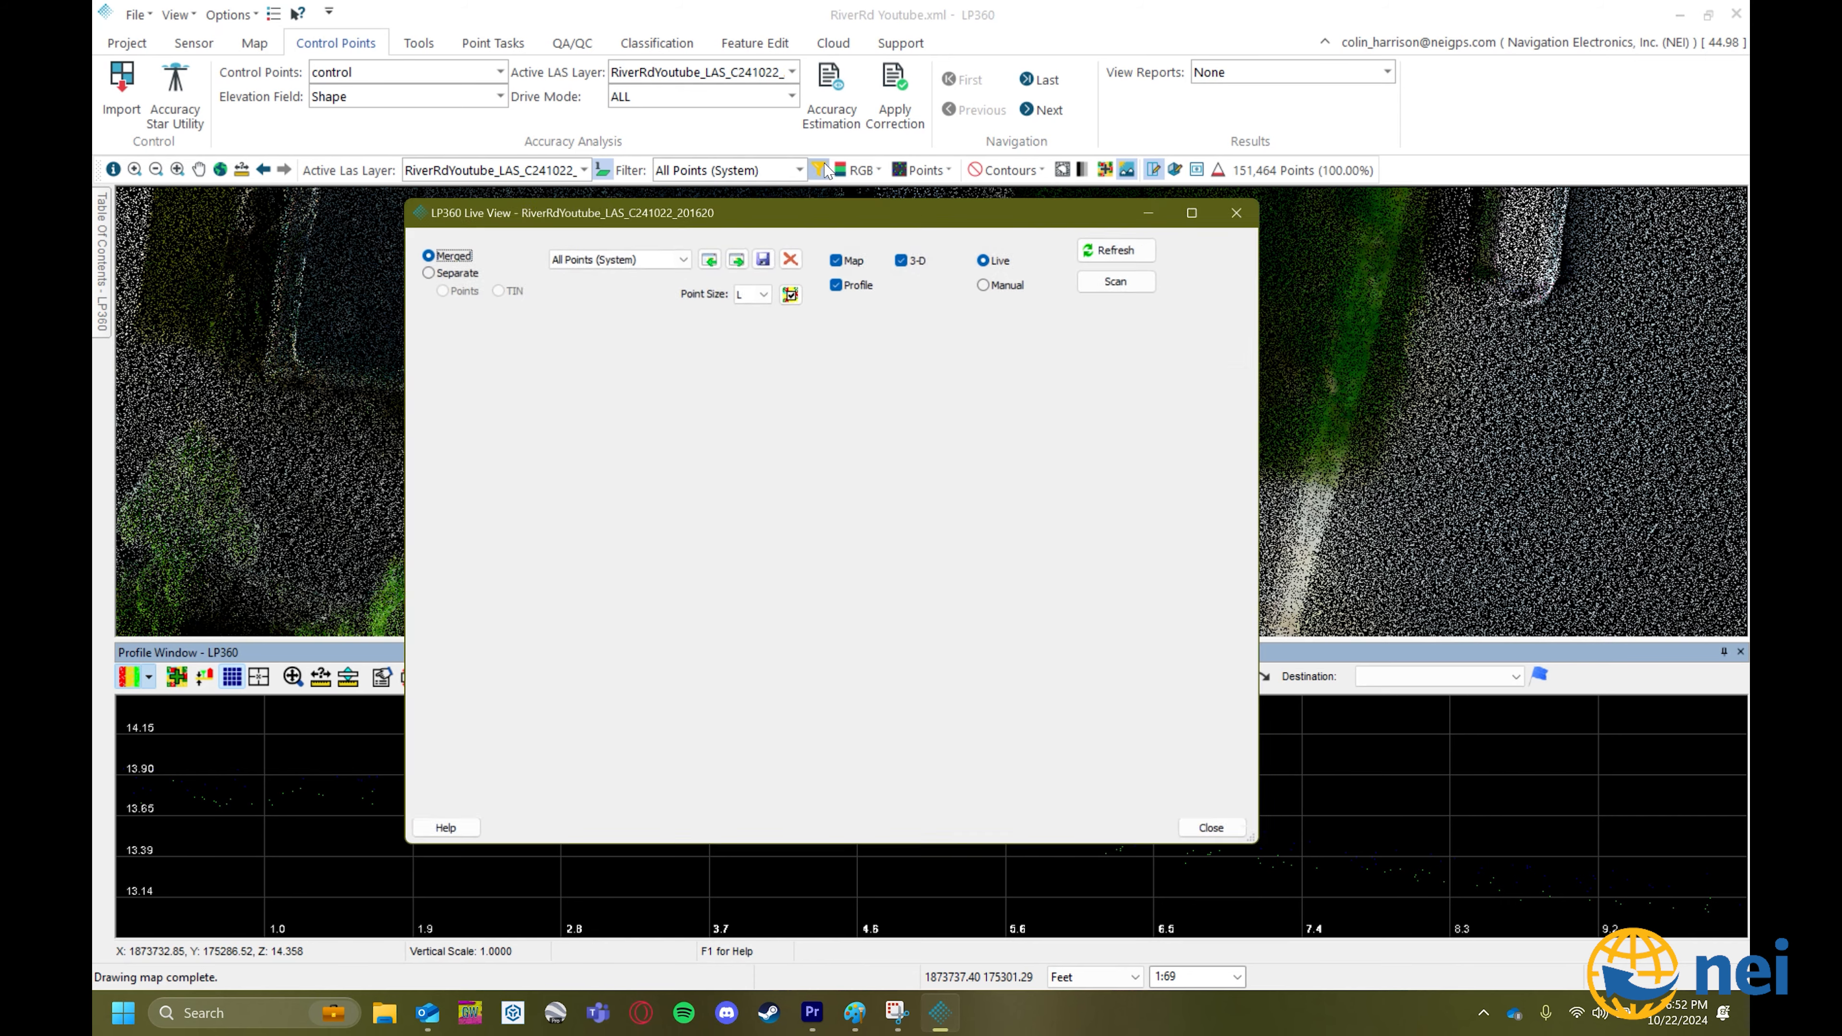
left_click(762, 290)
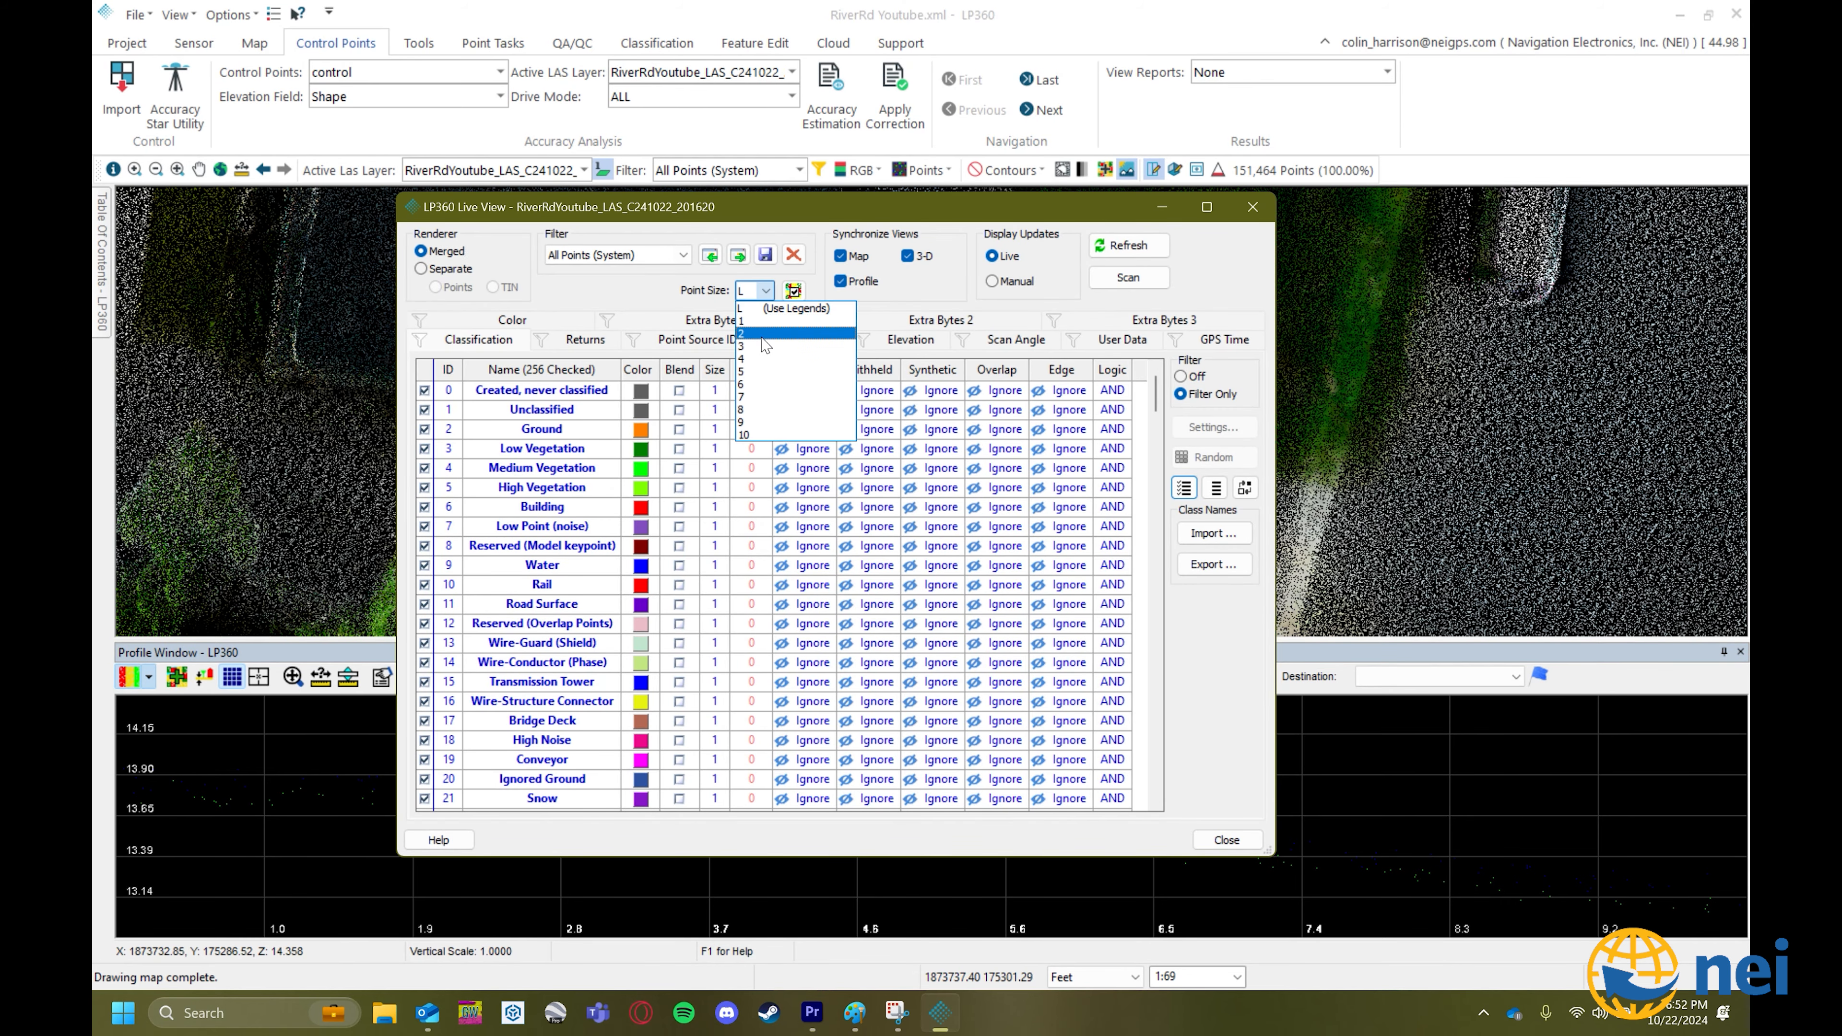
left_click(762, 334)
left_click(1226, 840)
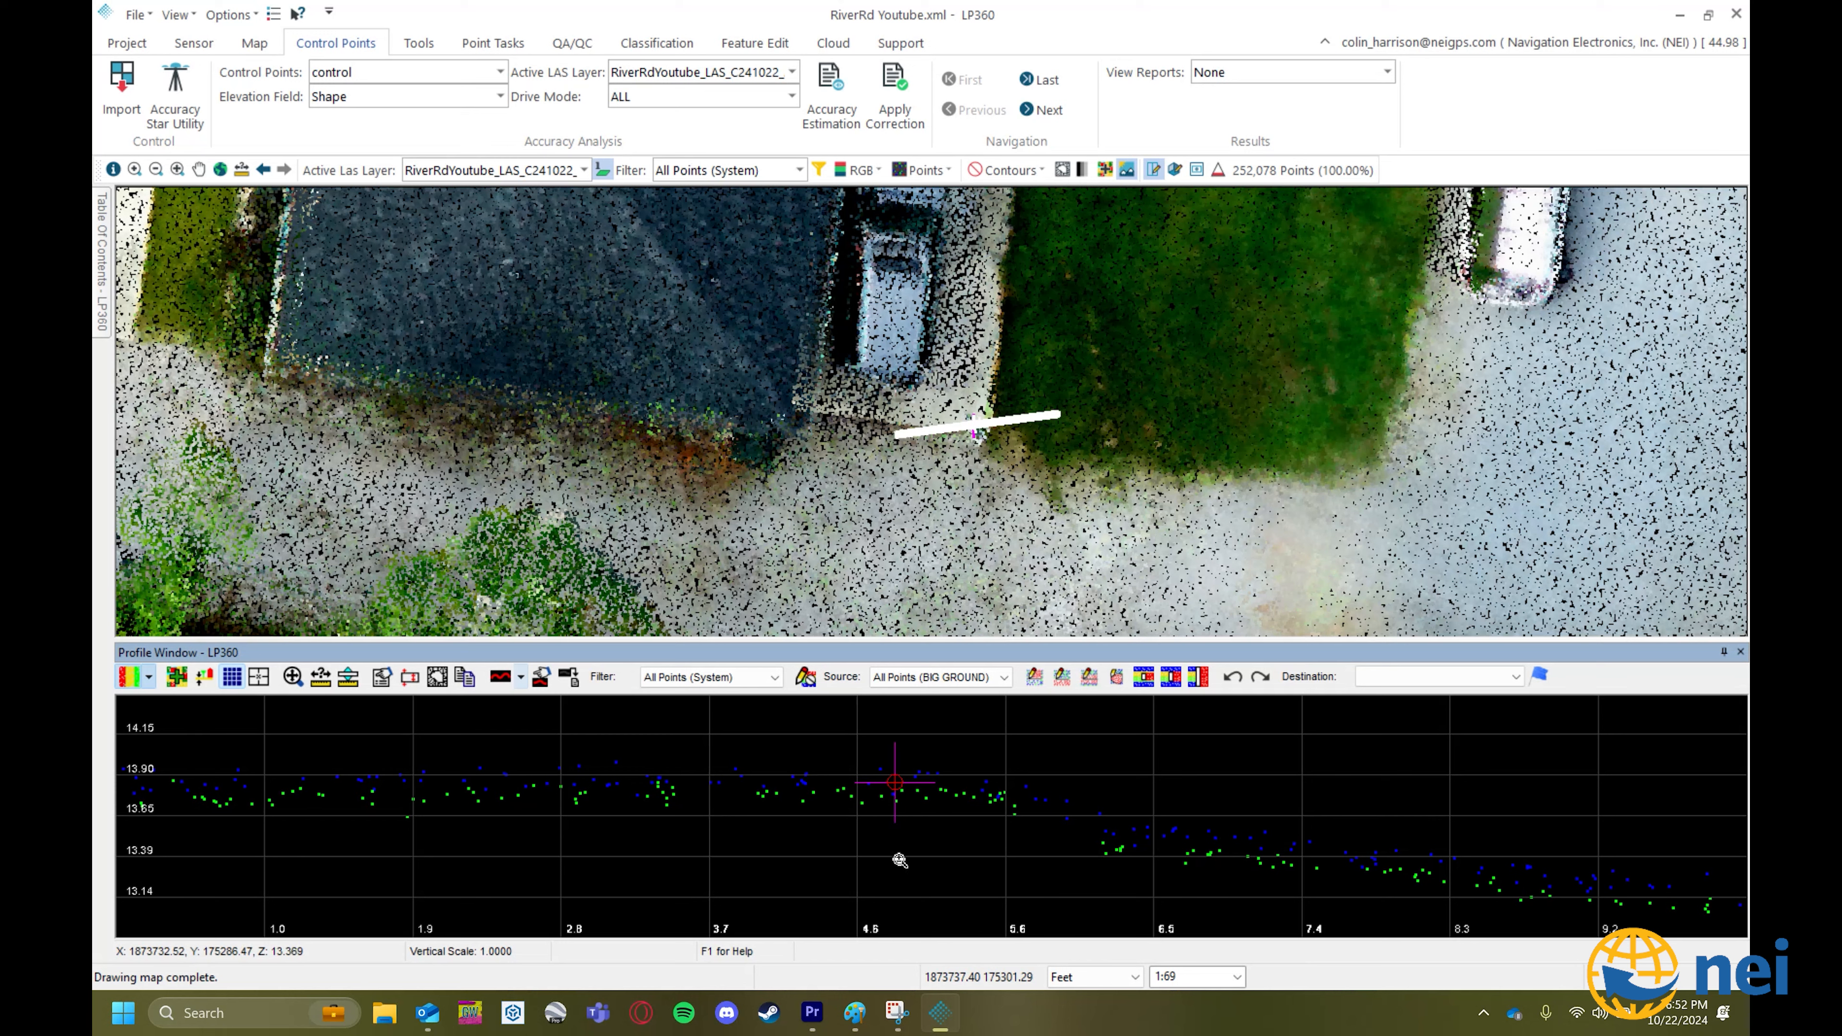
Examine how the control point sits within the enlarged profile points, and close the Profile Window.
left_click(886, 813)
scroll(880, 760, "down", 3)
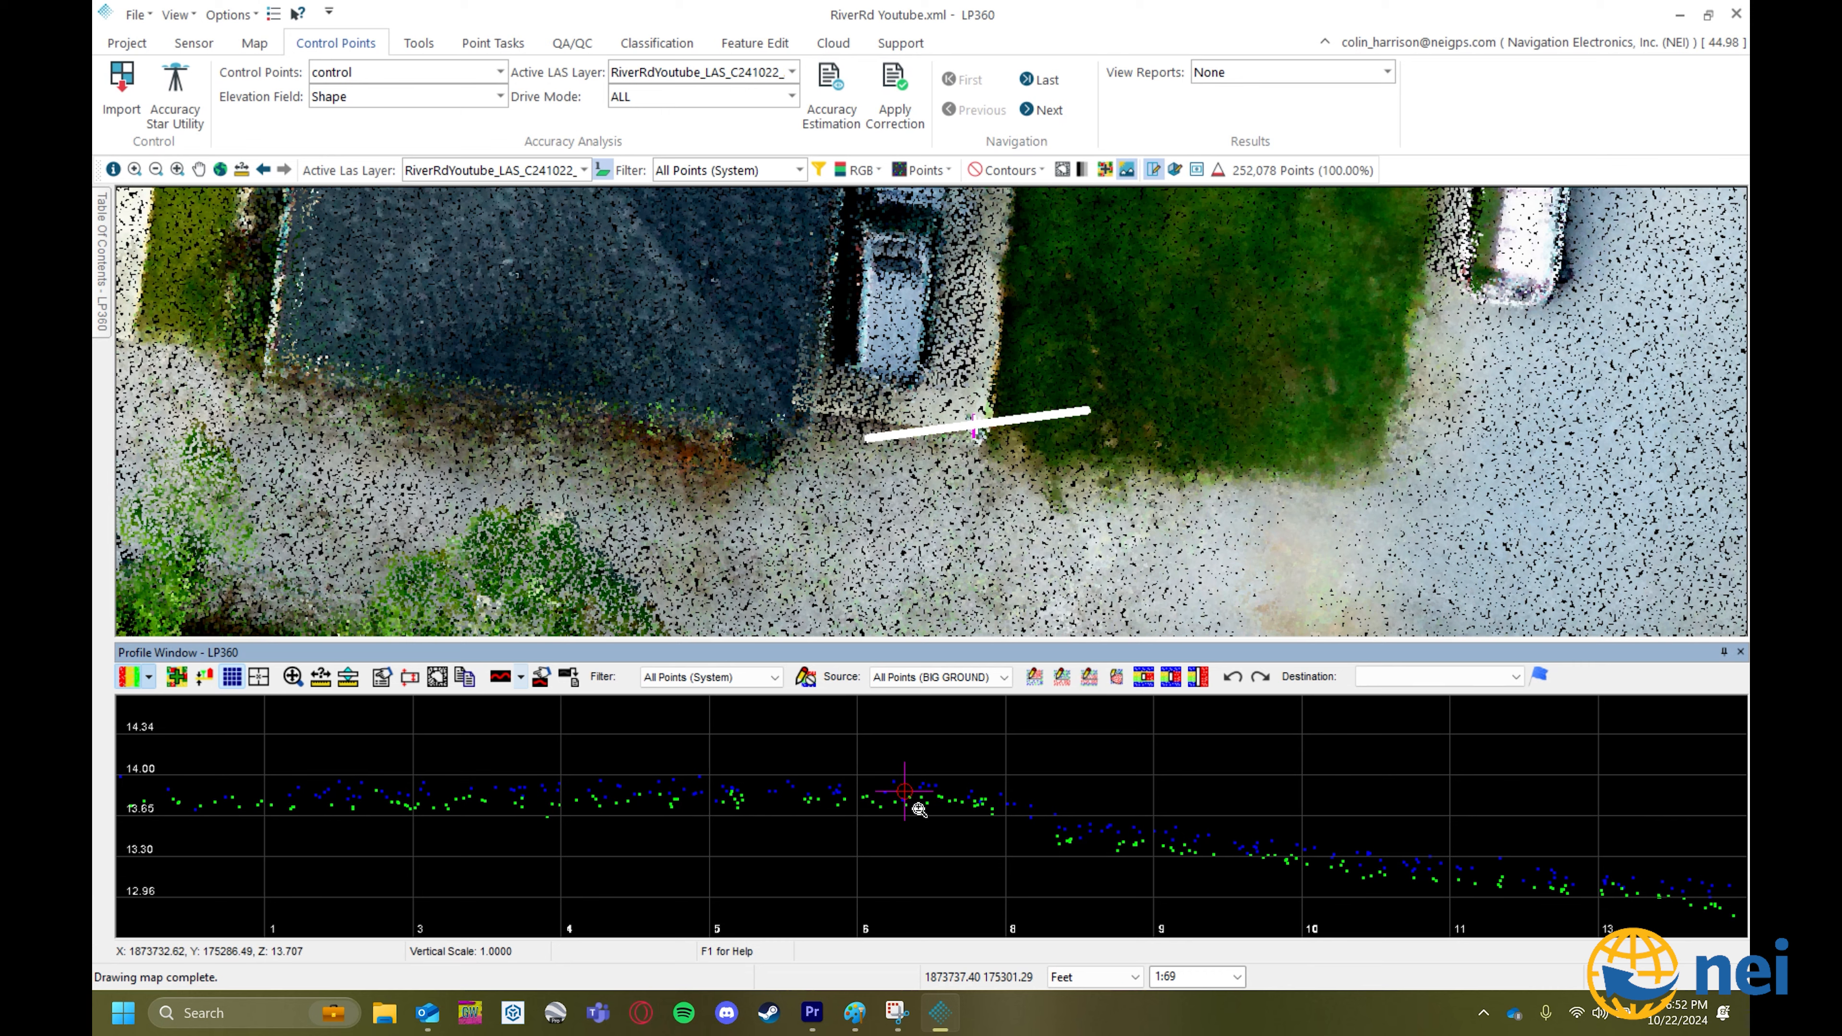
left_click(1740, 651)
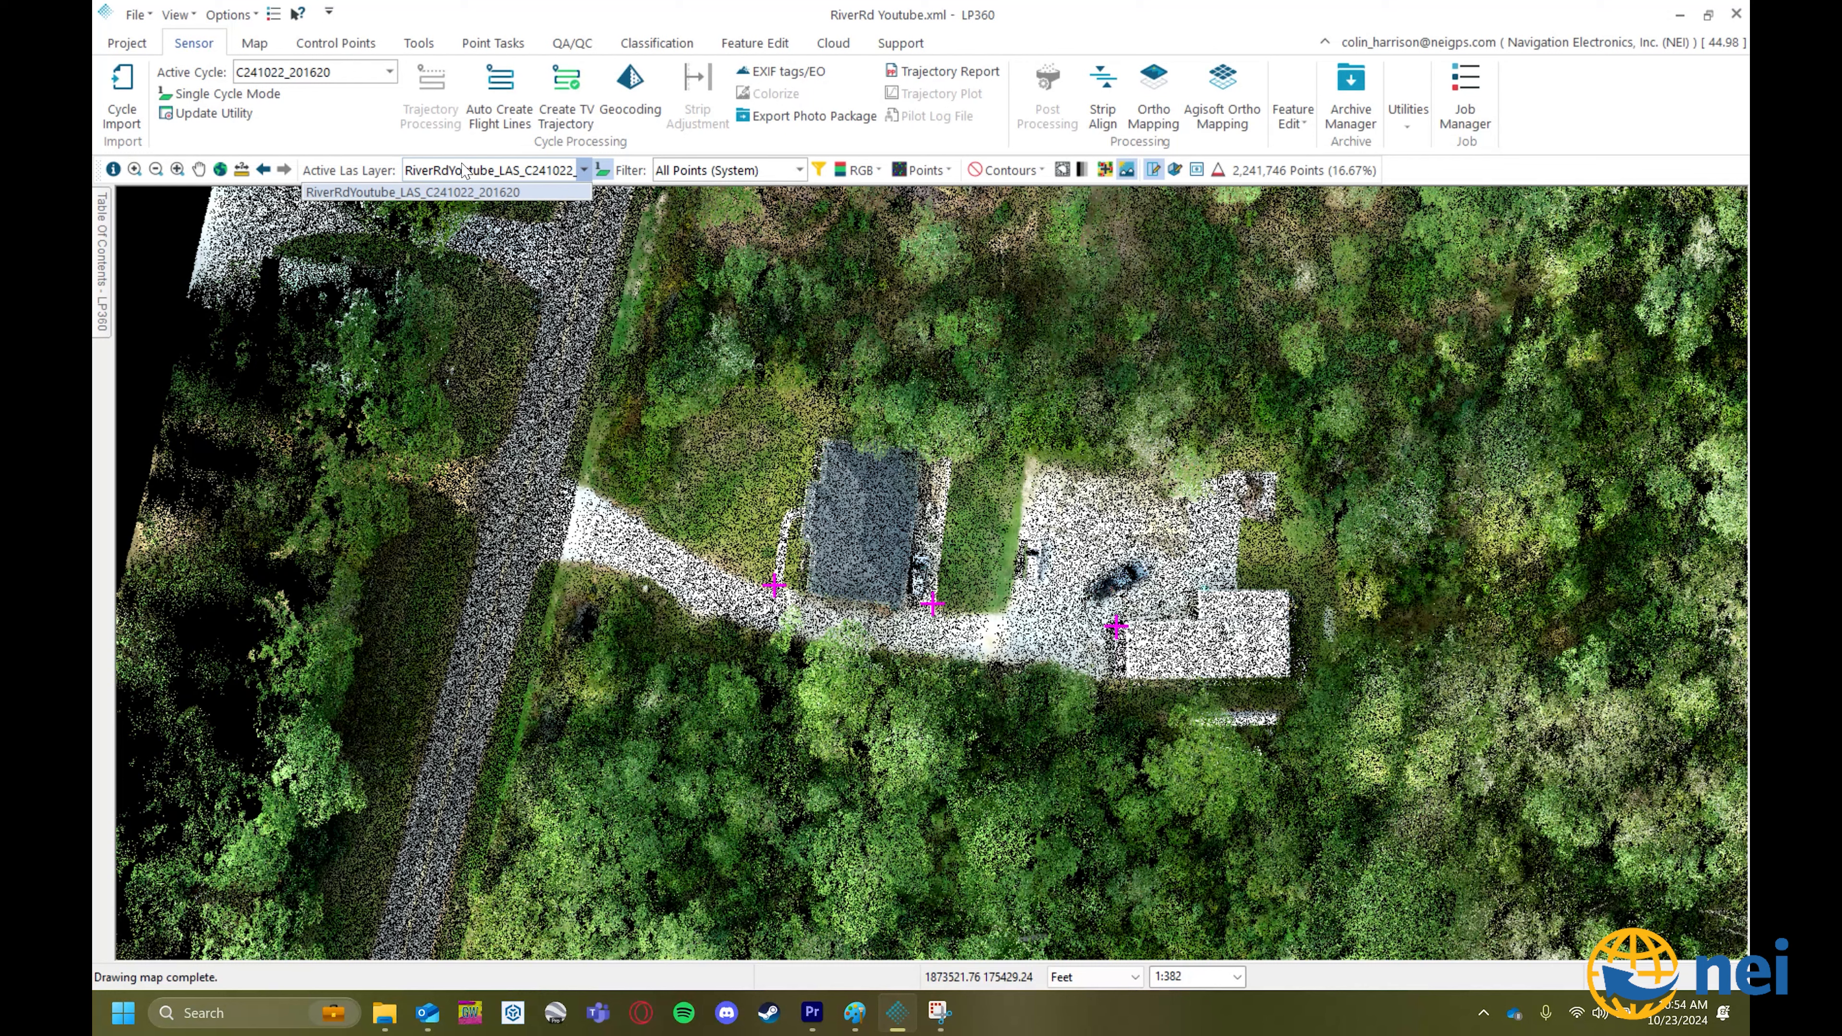
Choose the point cloud task 002 - TrueView - Smooth Point Cloud, keeping tiled files and all points as output.
left_click(493, 43)
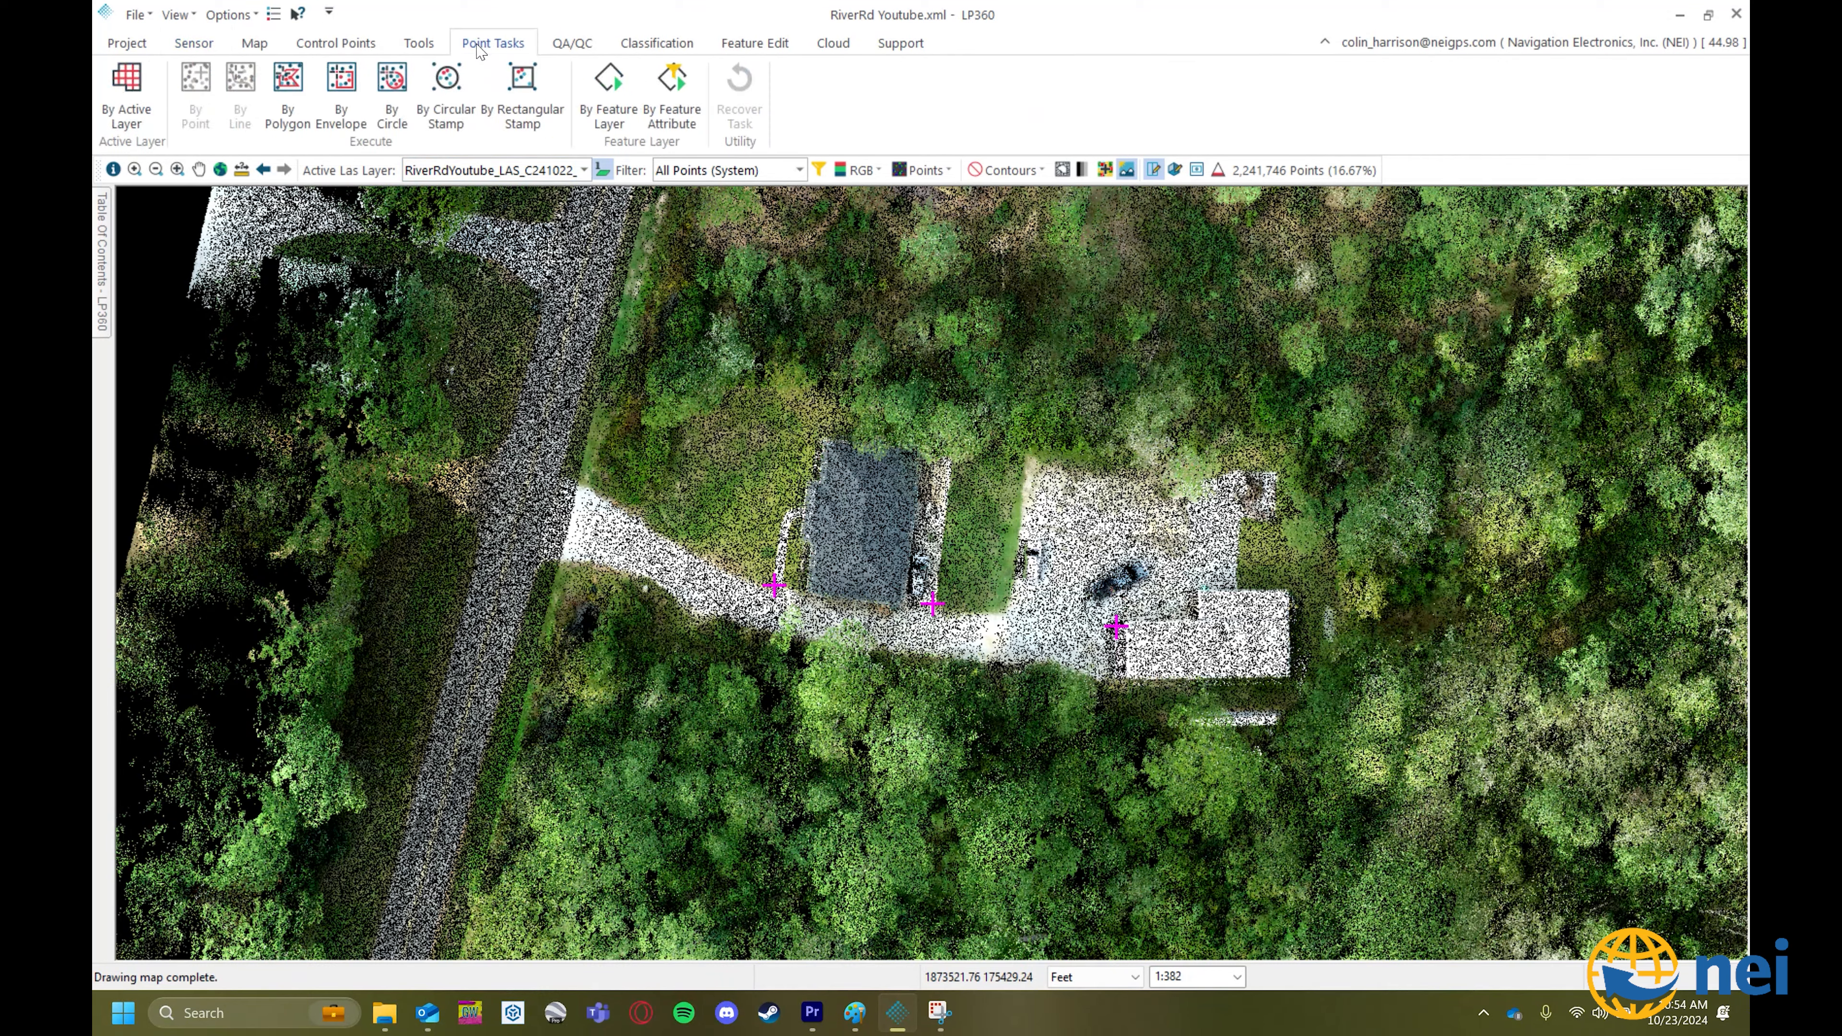
mouse_move(109, 286)
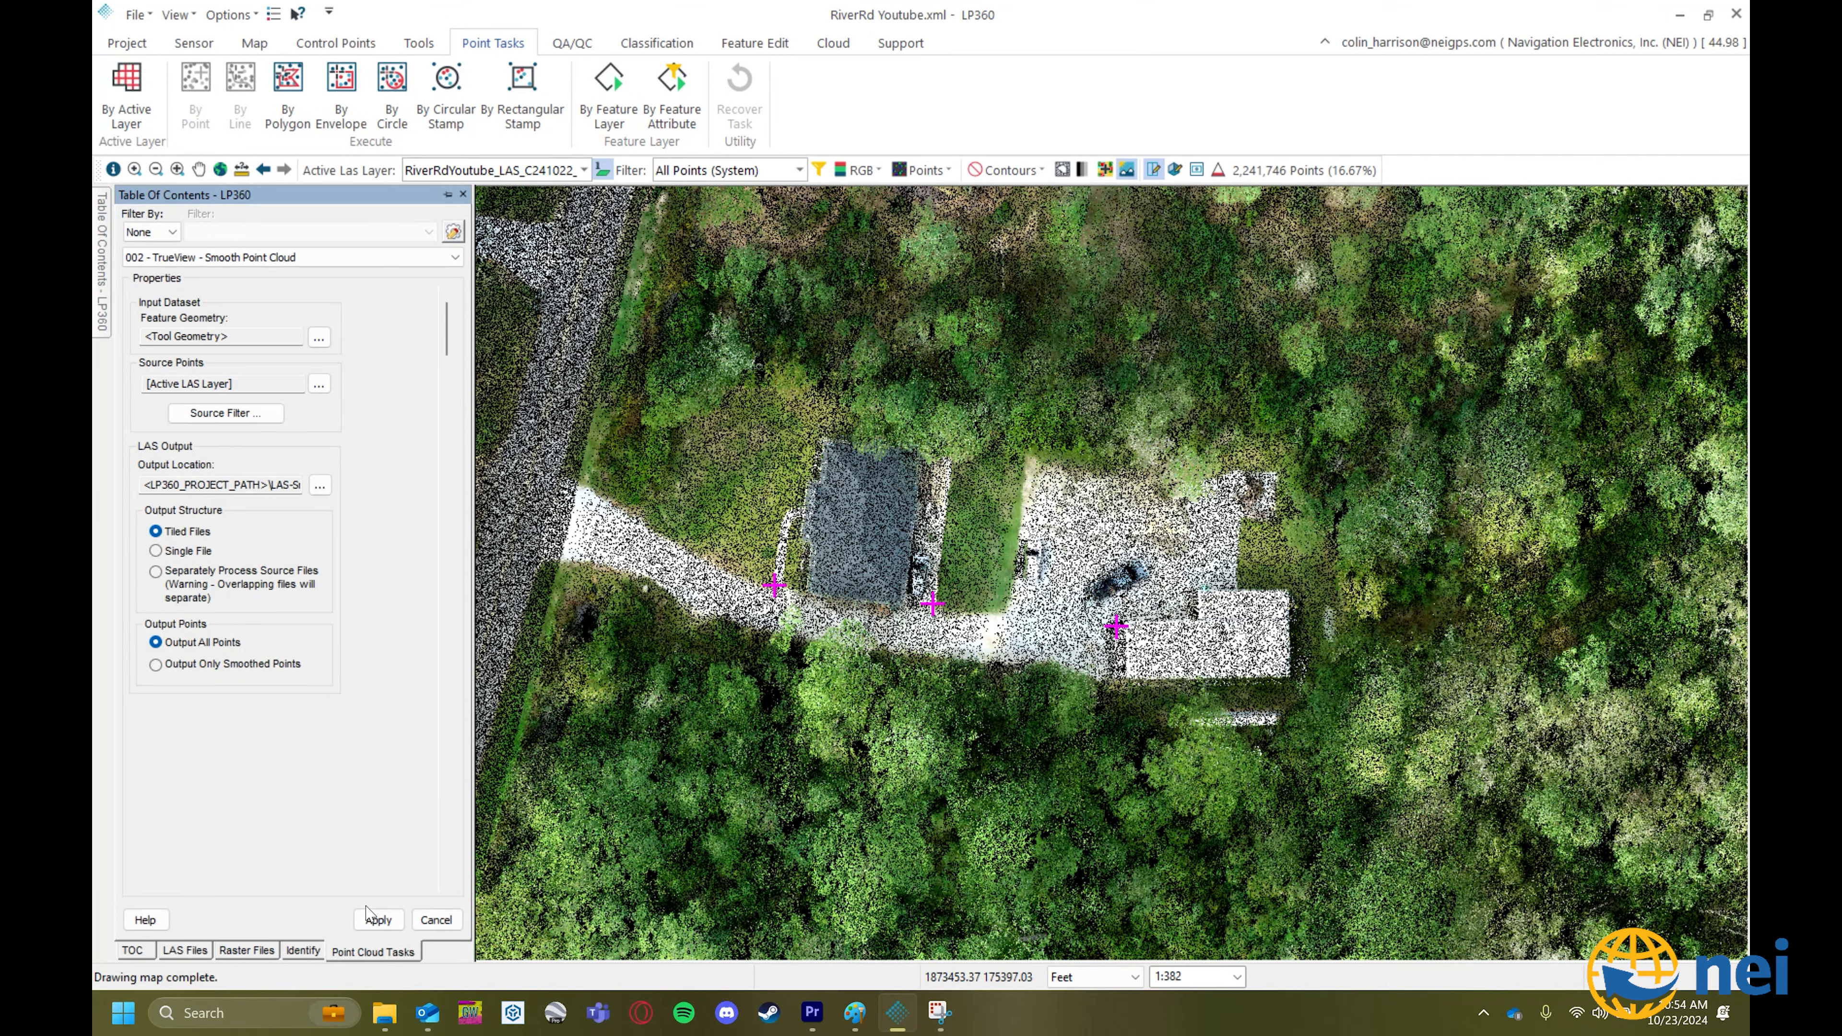
left_click(189, 951)
left_click(373, 951)
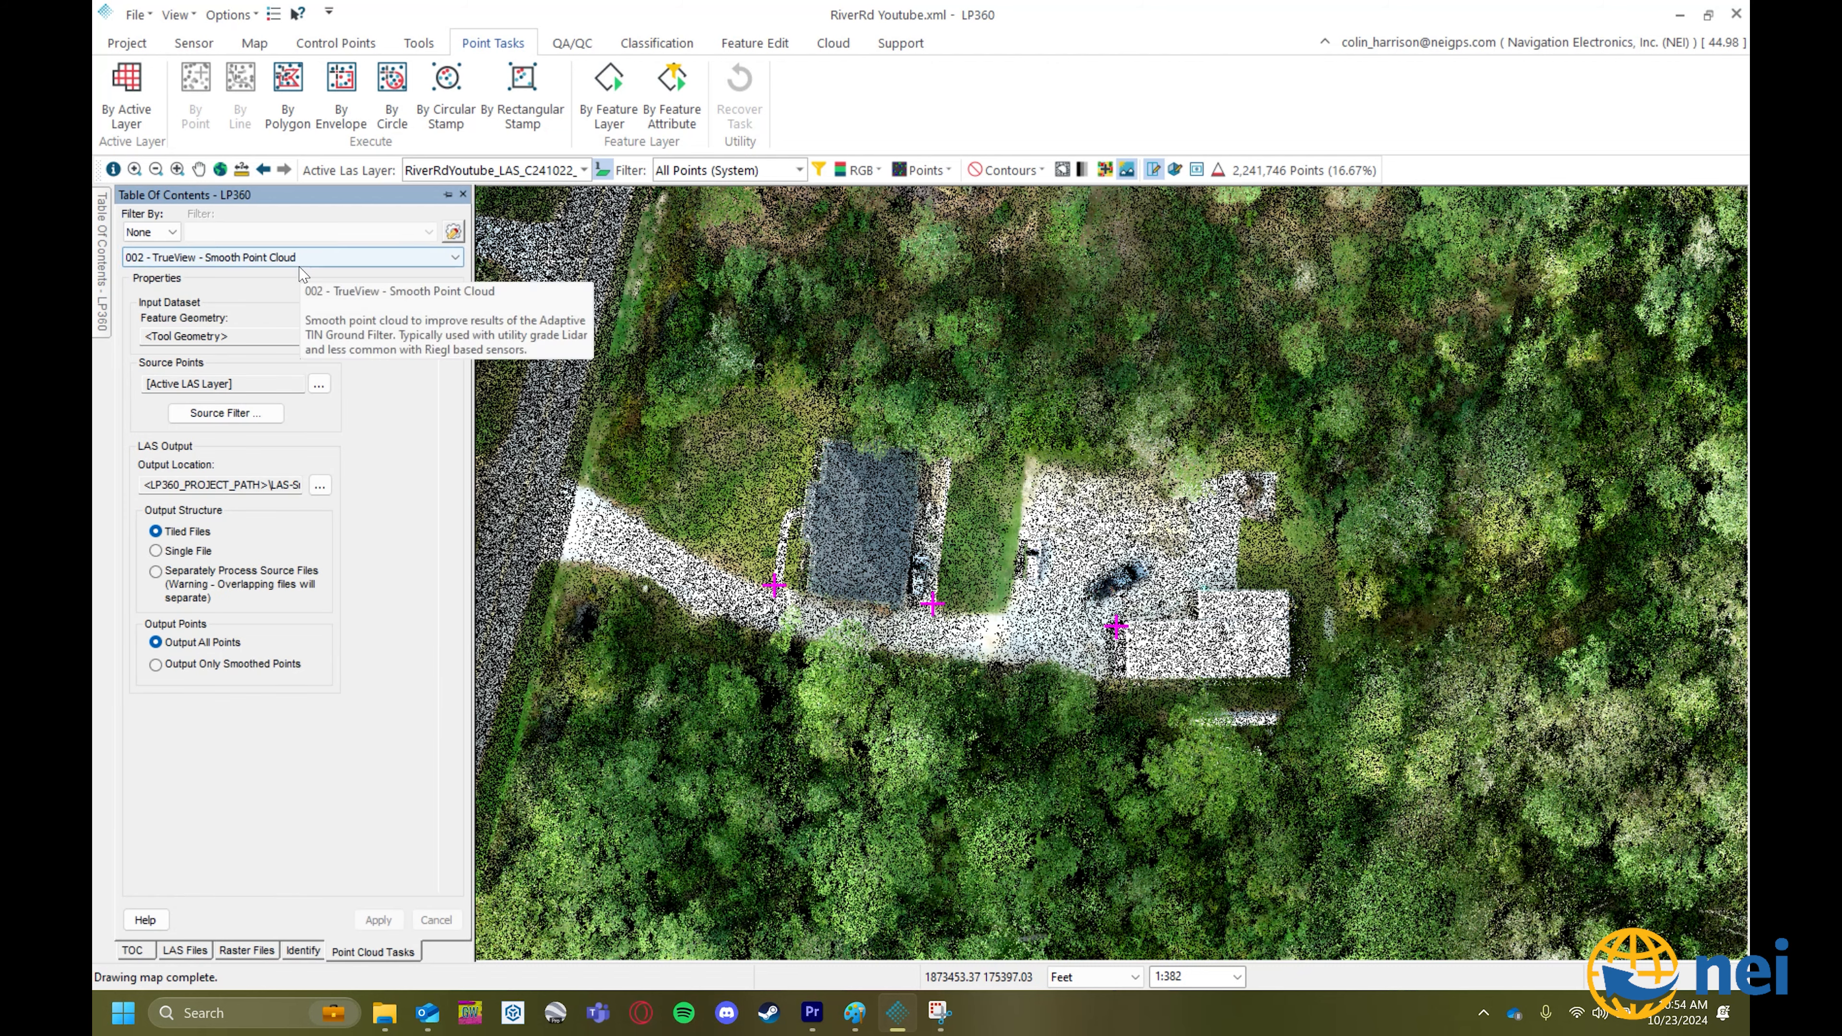
left_click(302, 261)
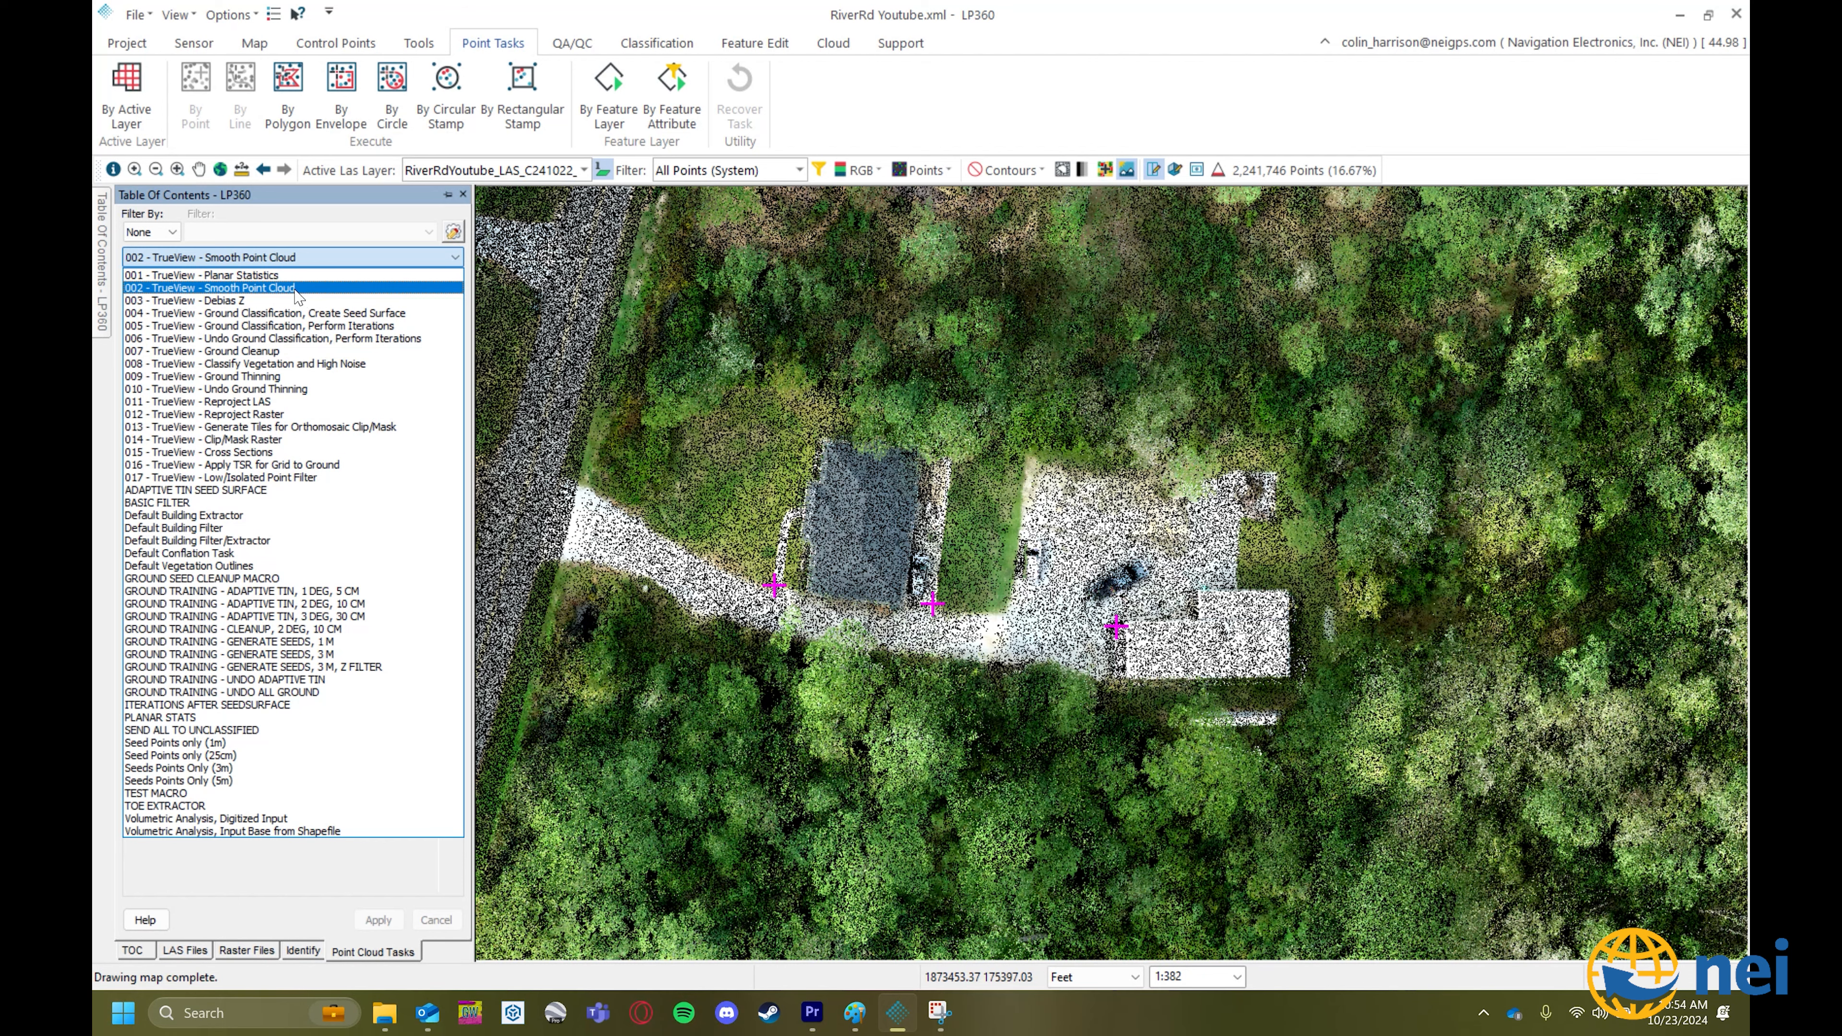
left_click(302, 288)
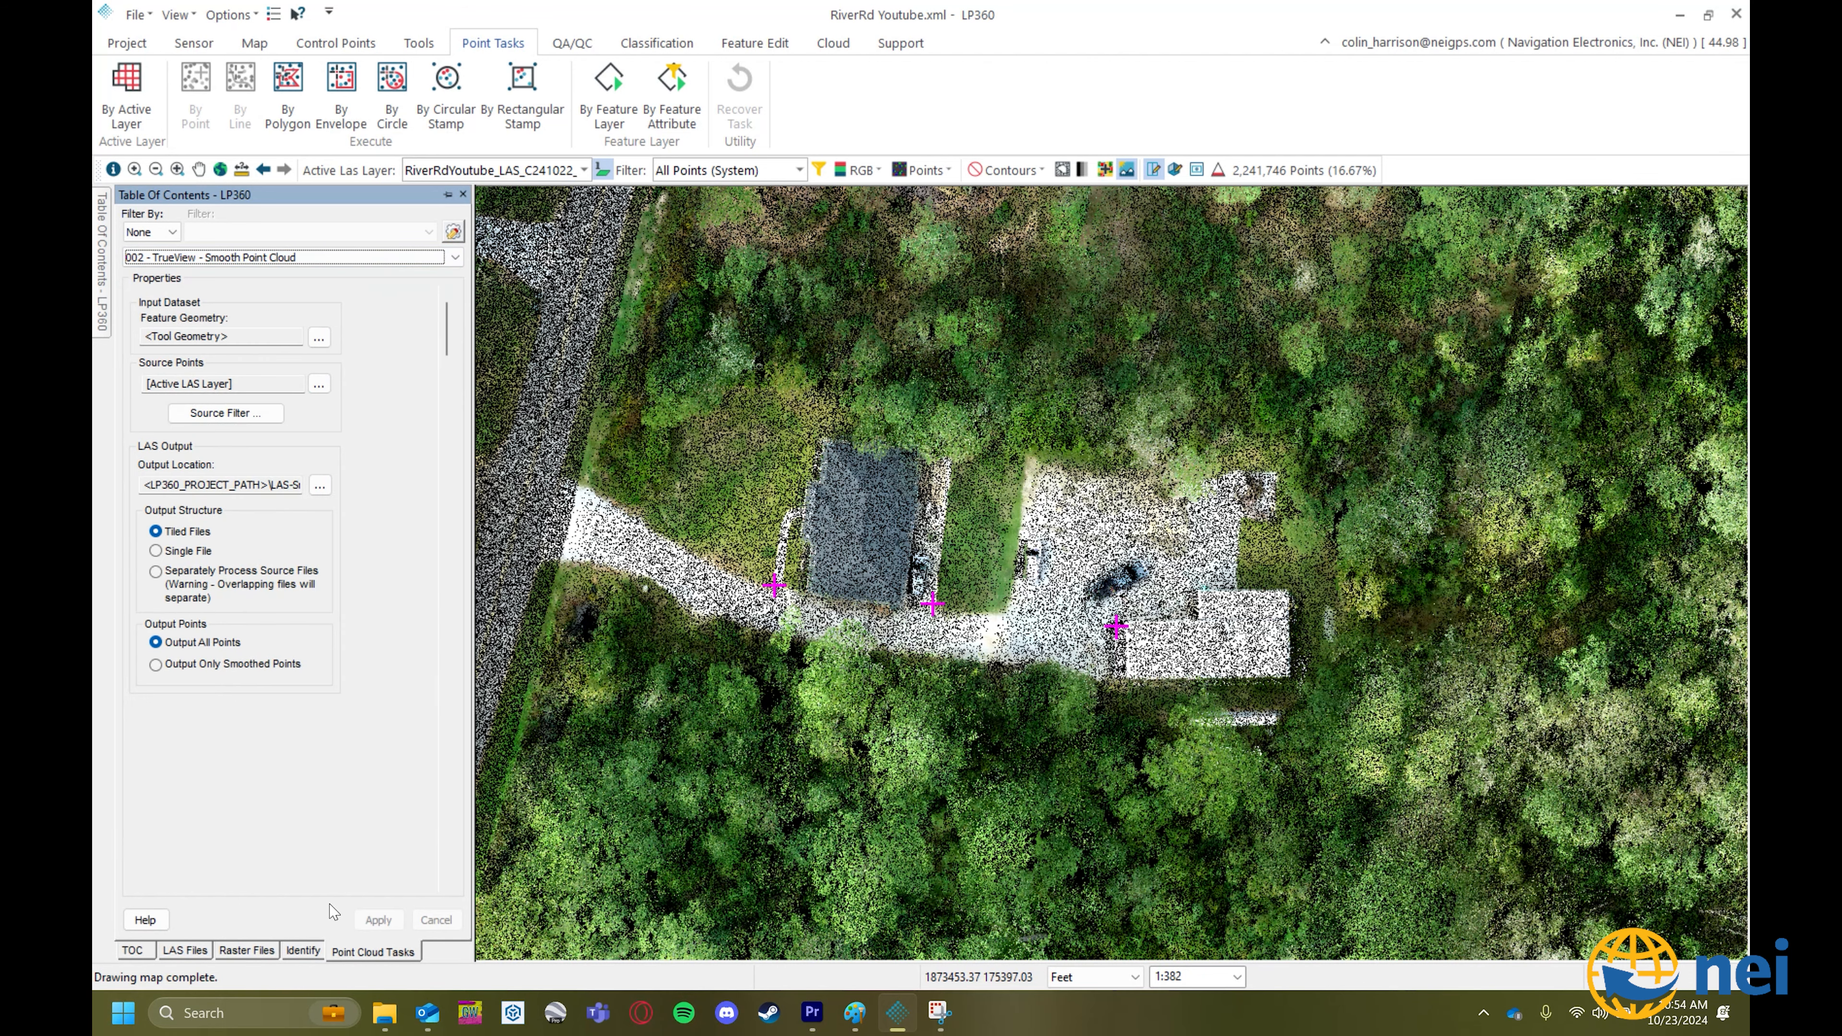
left_click(319, 257)
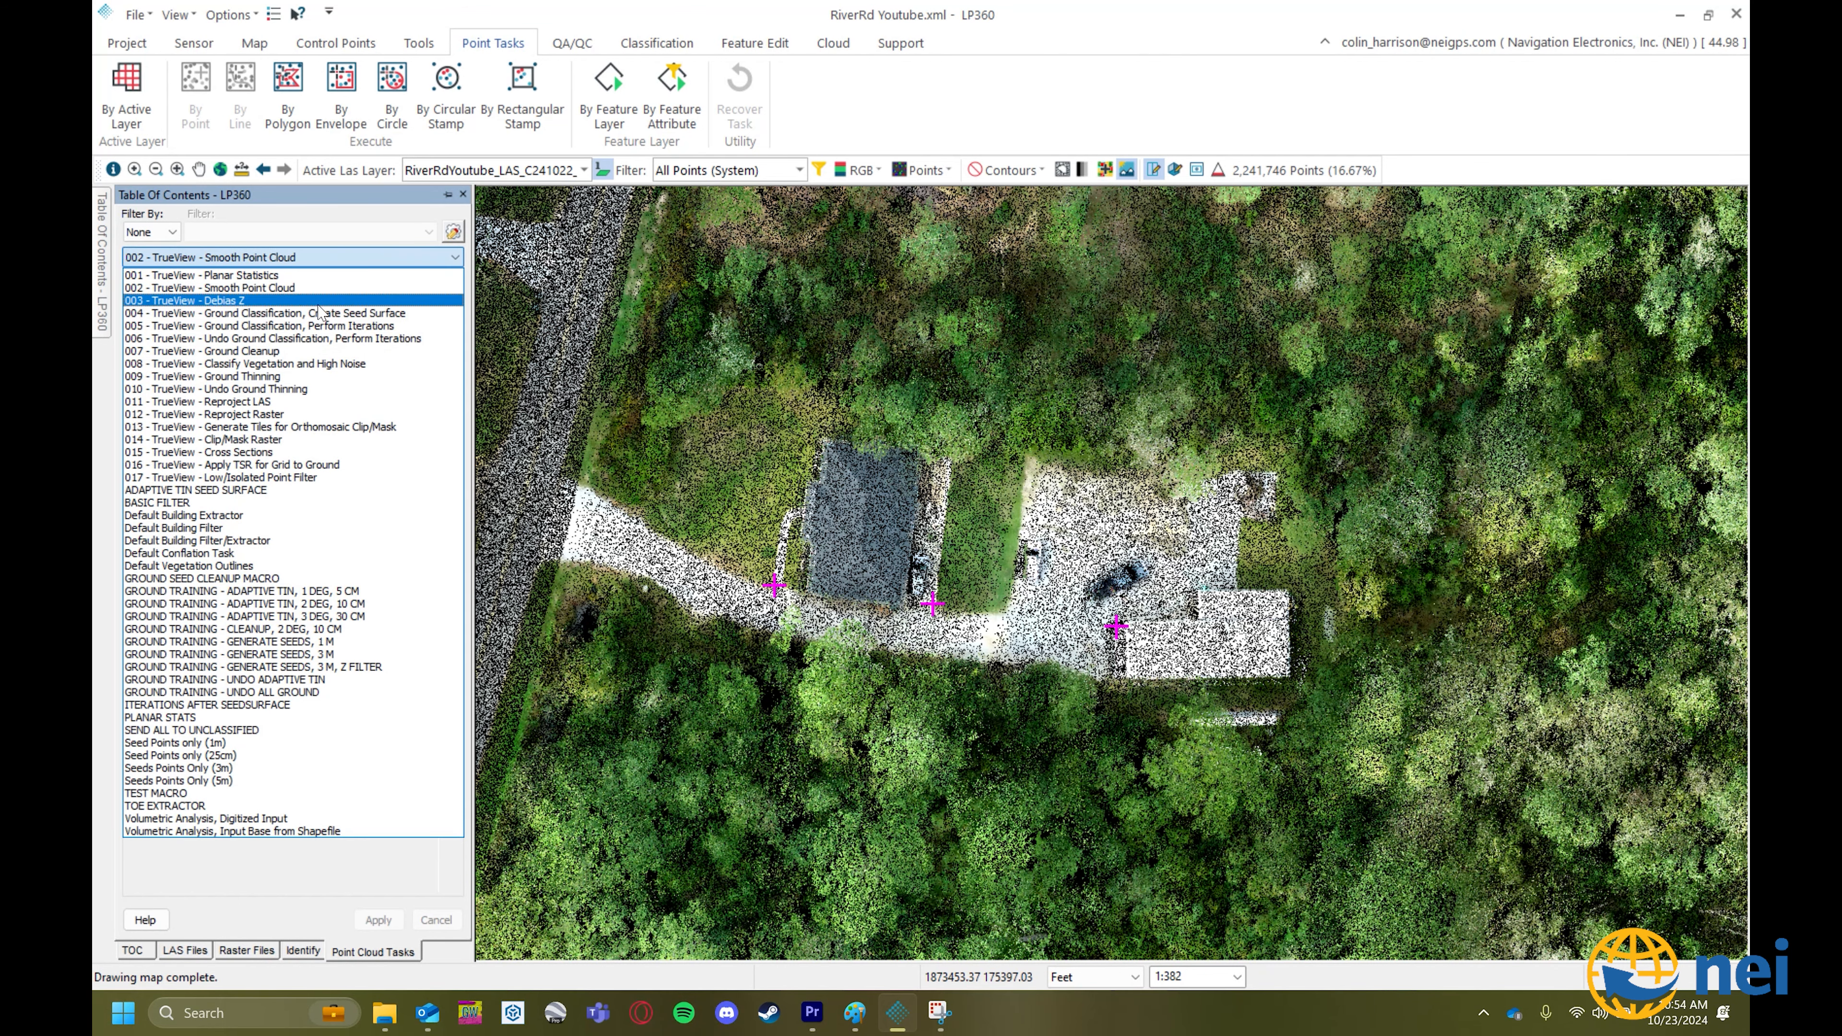
left_click(271, 289)
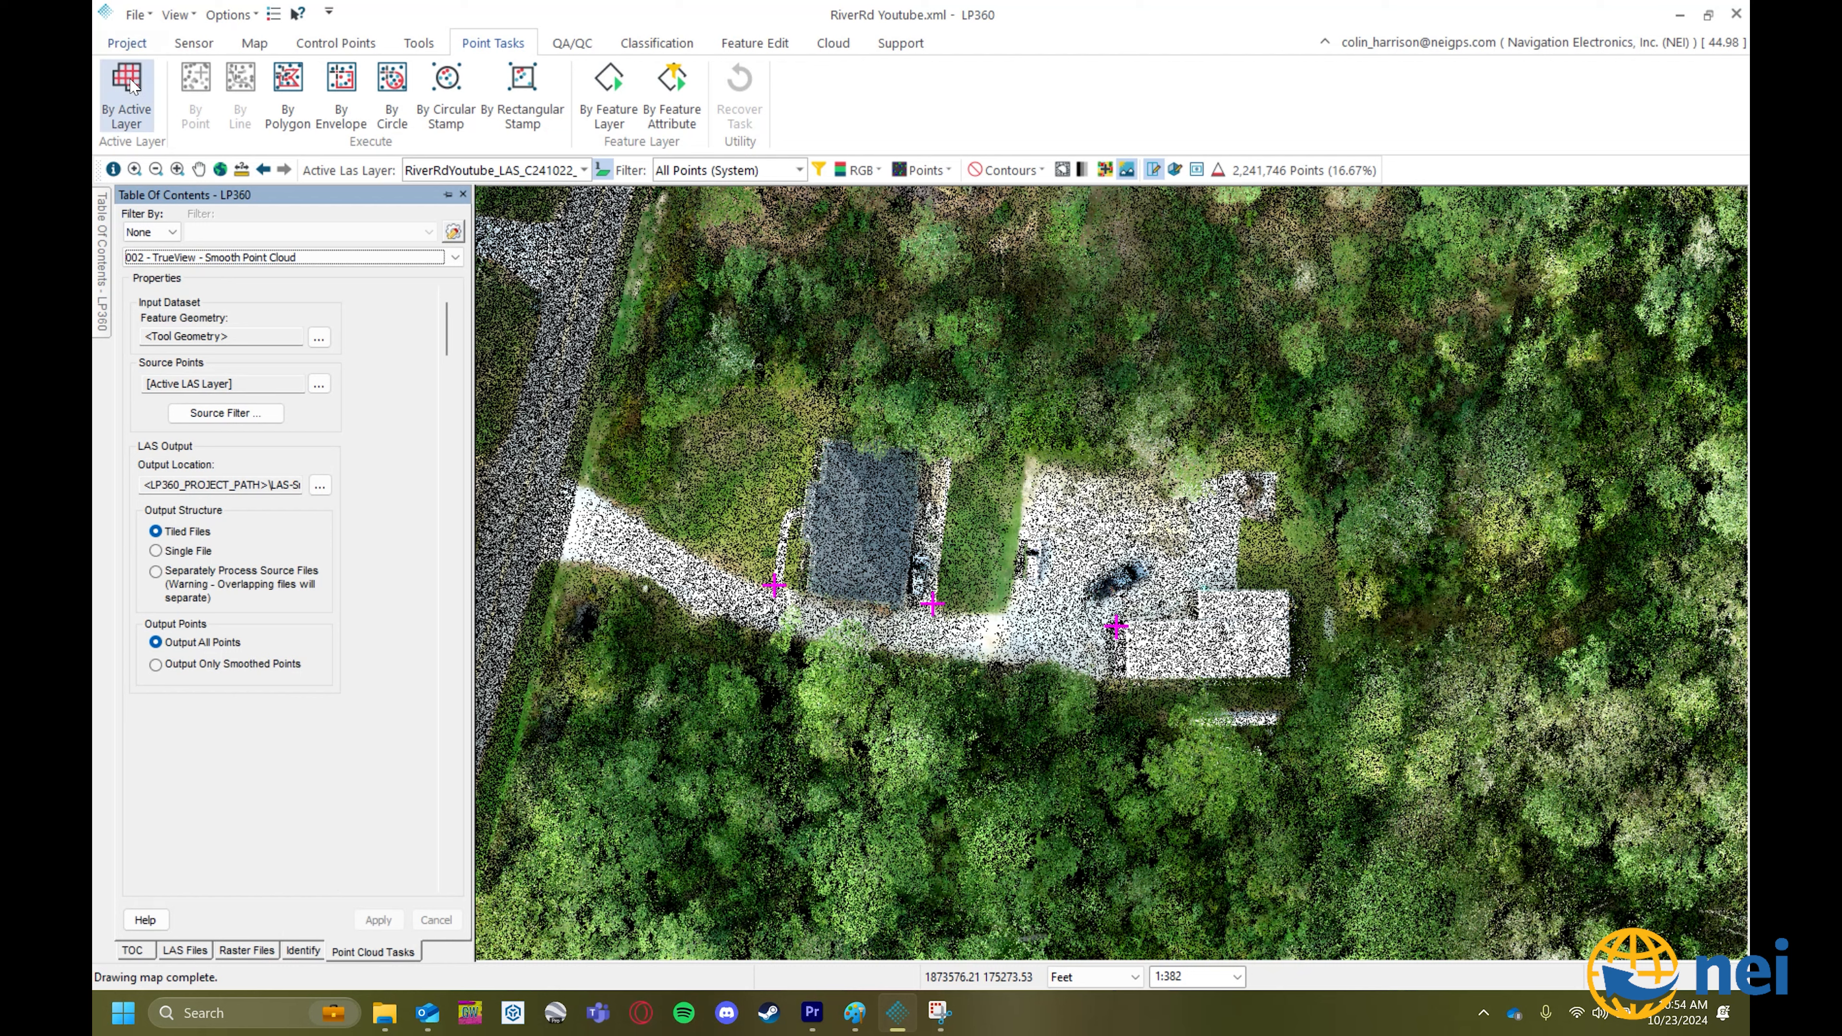
Run the Smooth Point Cloud task on the whole active LAS layer and dismiss the completion notice.
left_click(126, 94)
left_click(975, 582)
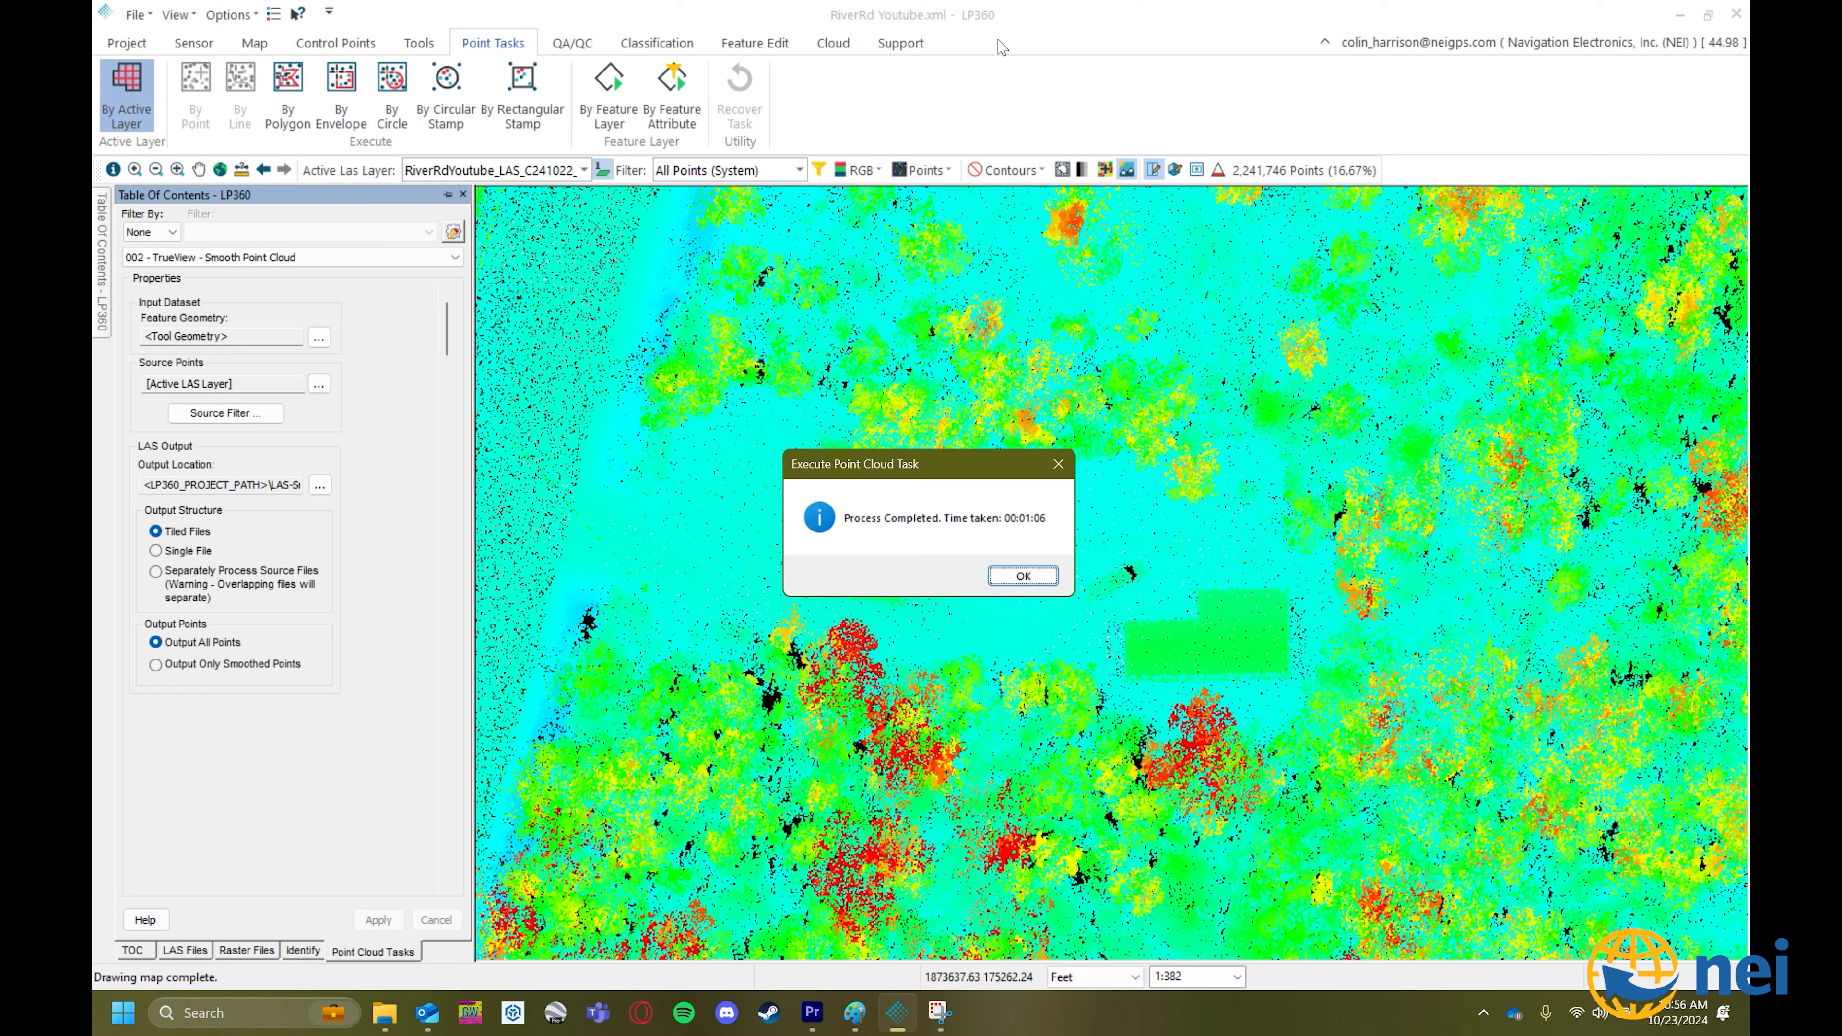
left_click(1023, 575)
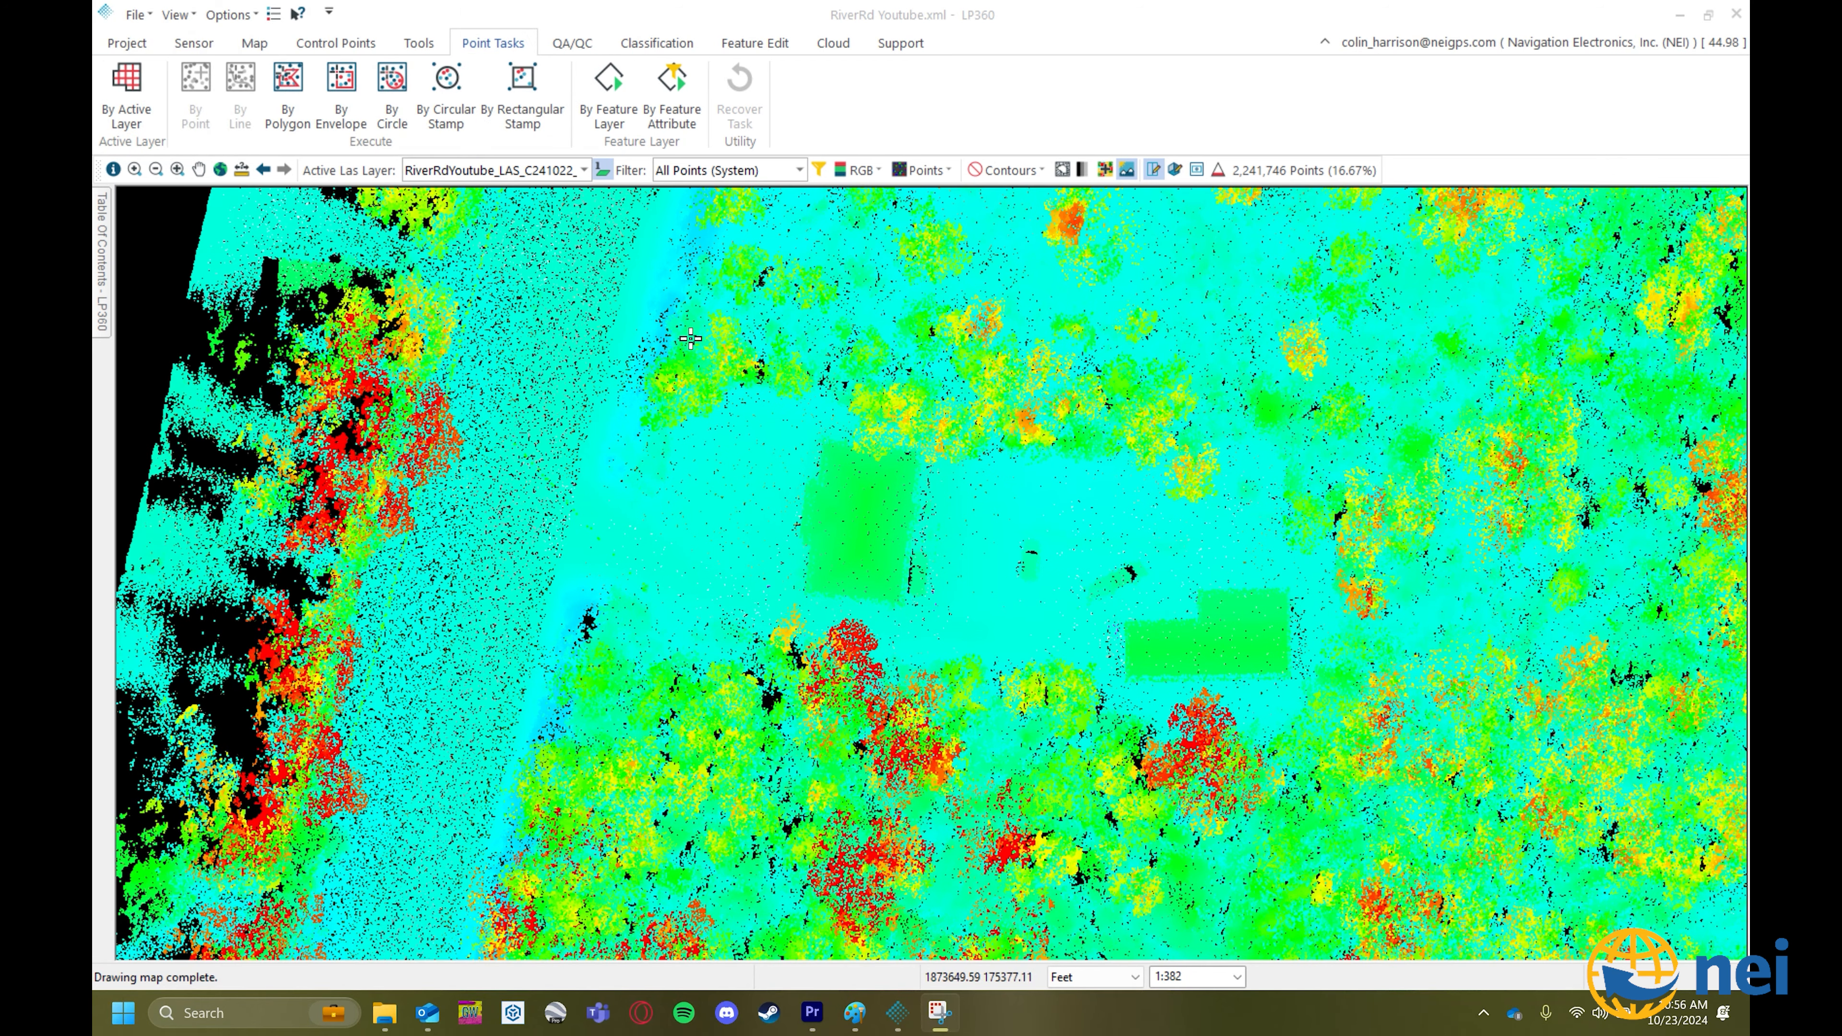
Make the smoothed LAS Layer_1 the active LAS layer and draw a short profile across the control point beside the building.
left_click(484, 172)
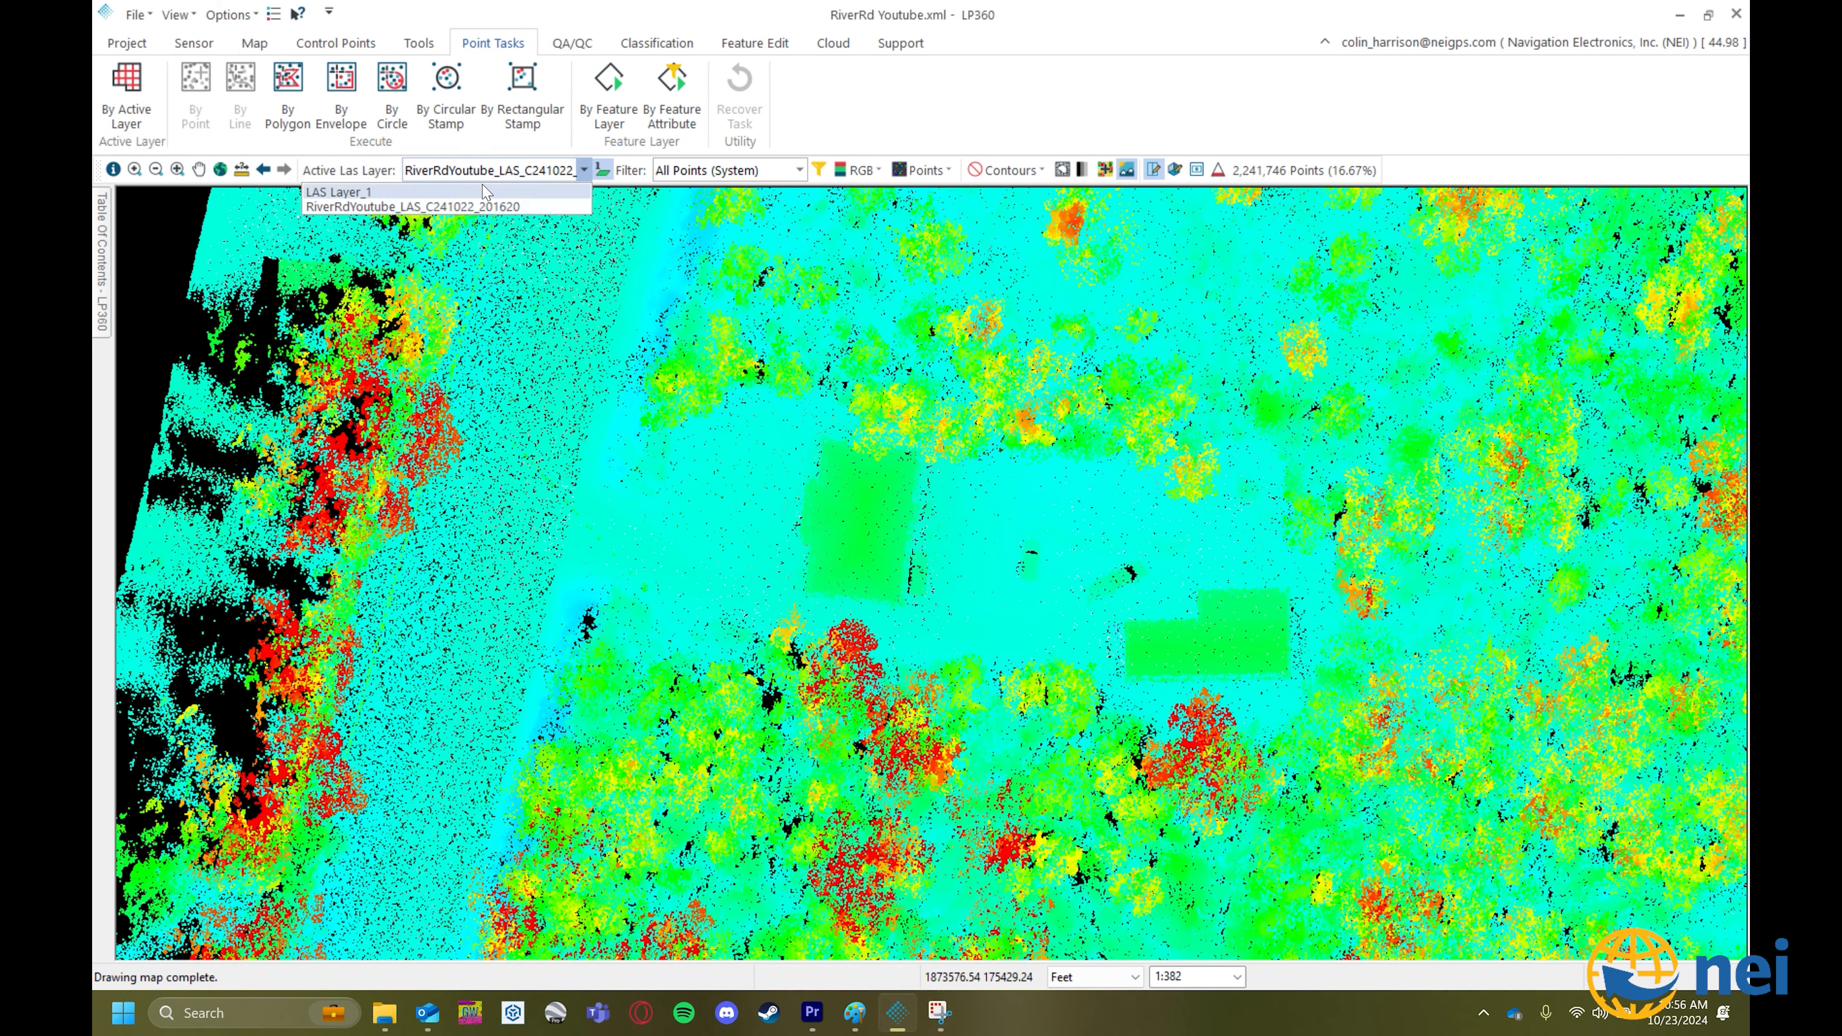
left_click(430, 193)
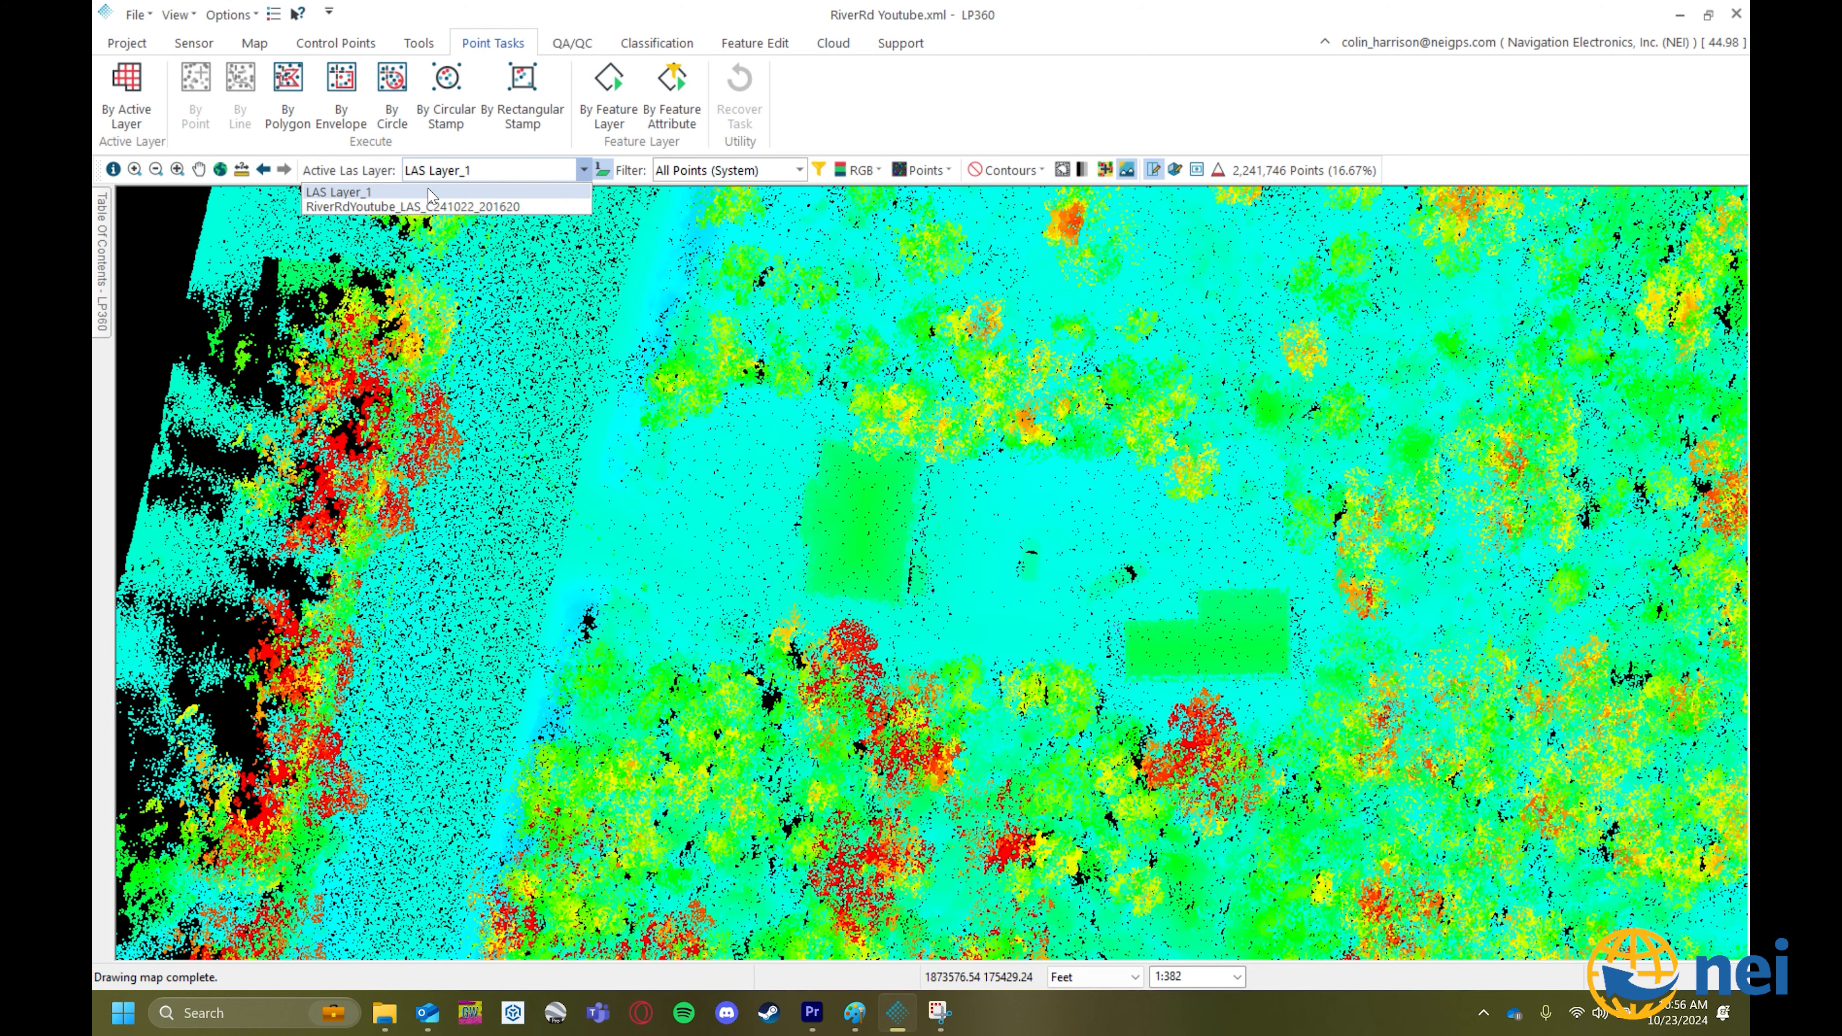
left_click(429, 192)
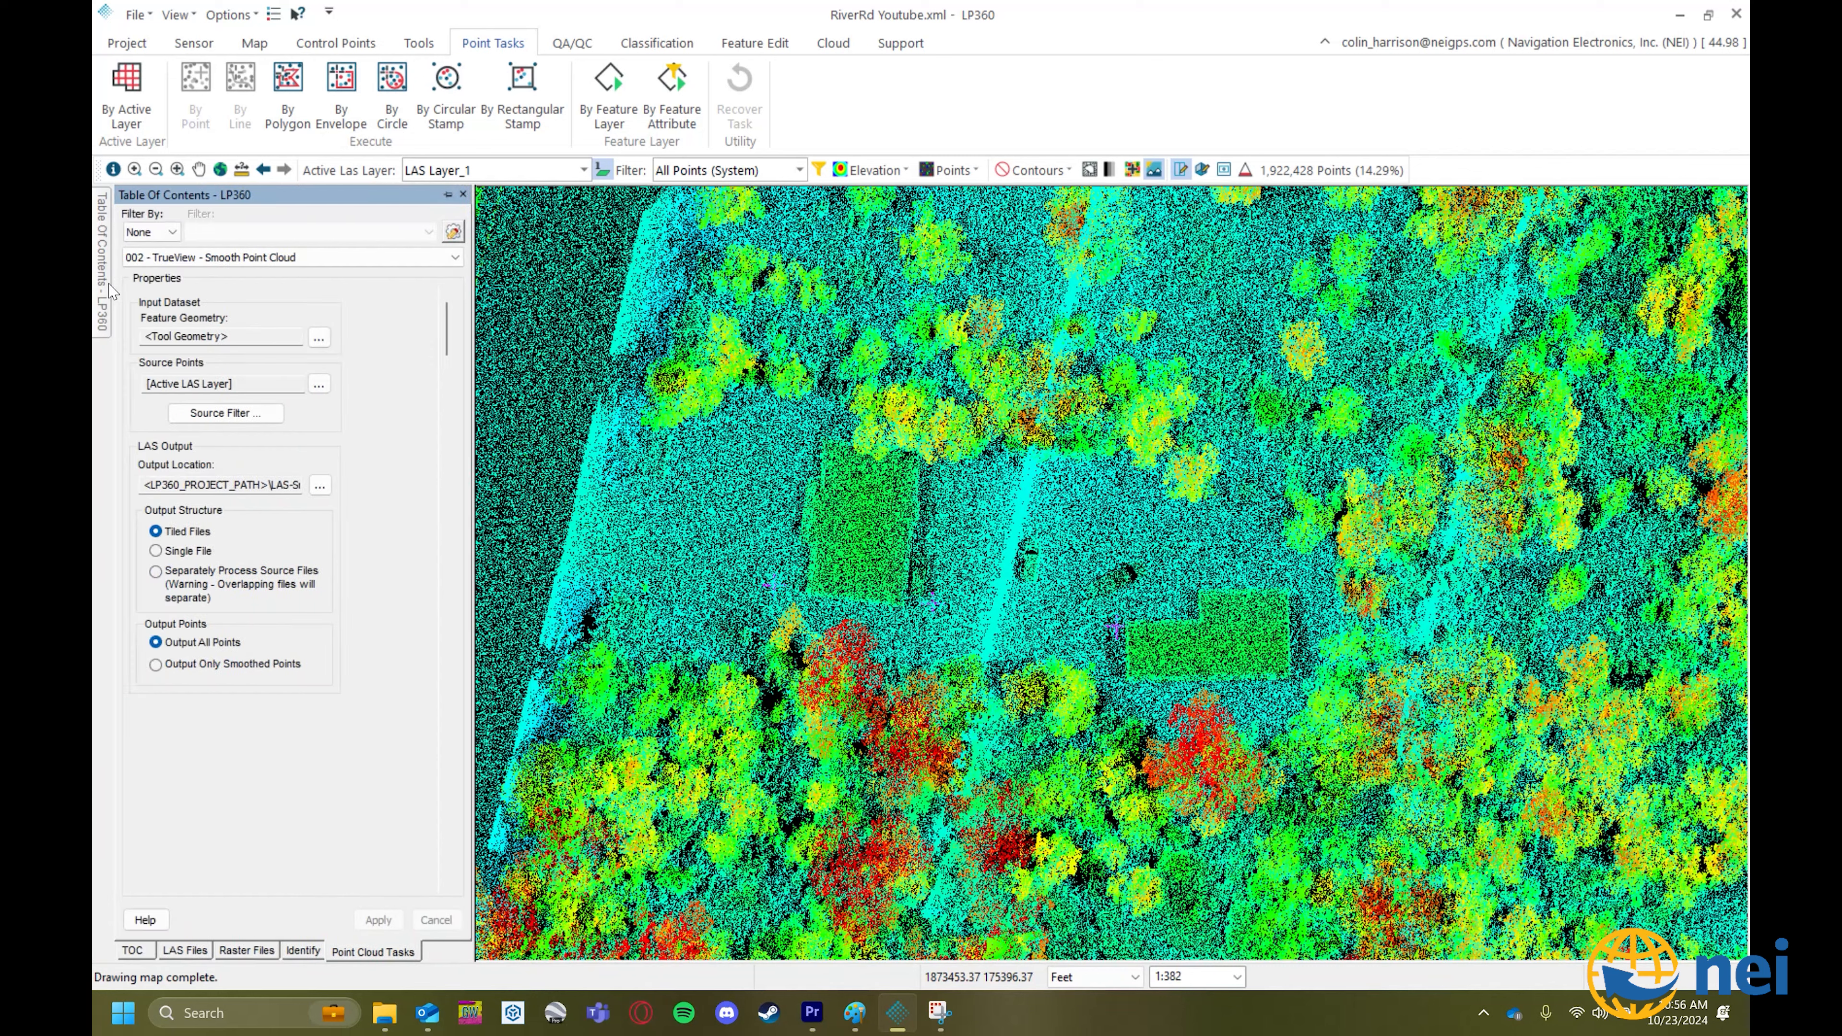
left_click(153, 952)
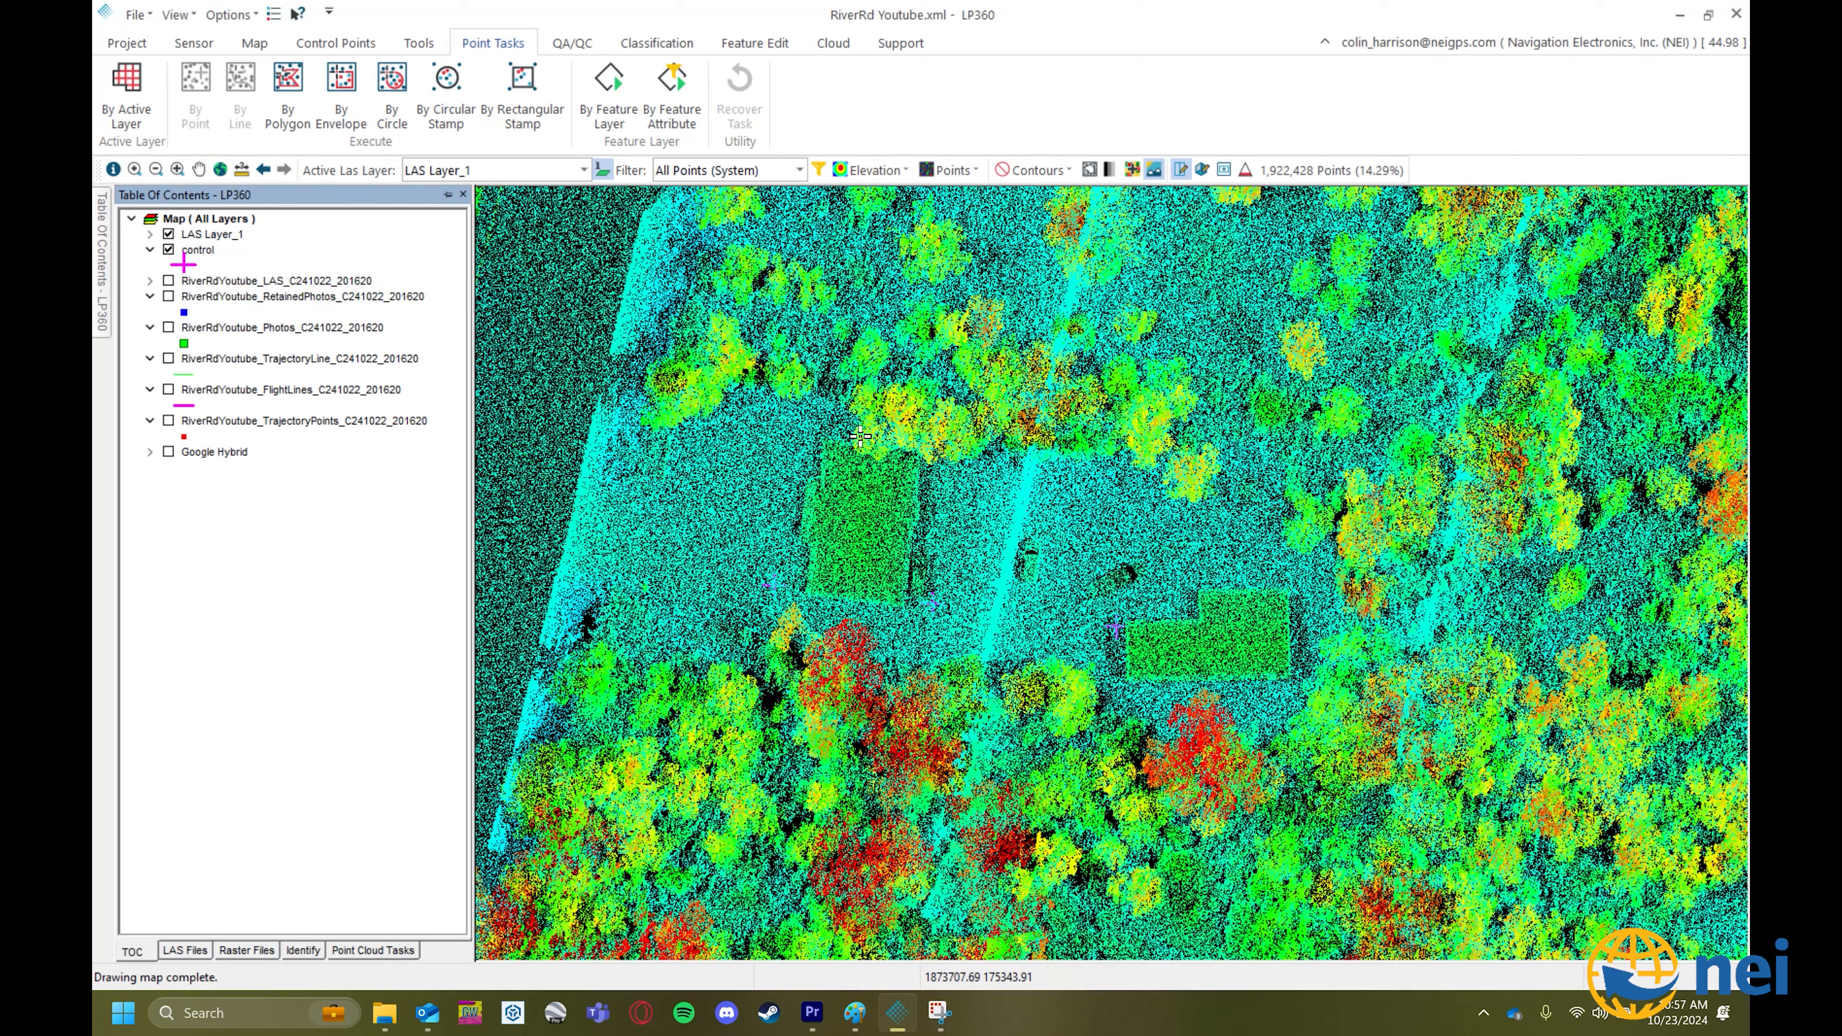
left_click(926, 588)
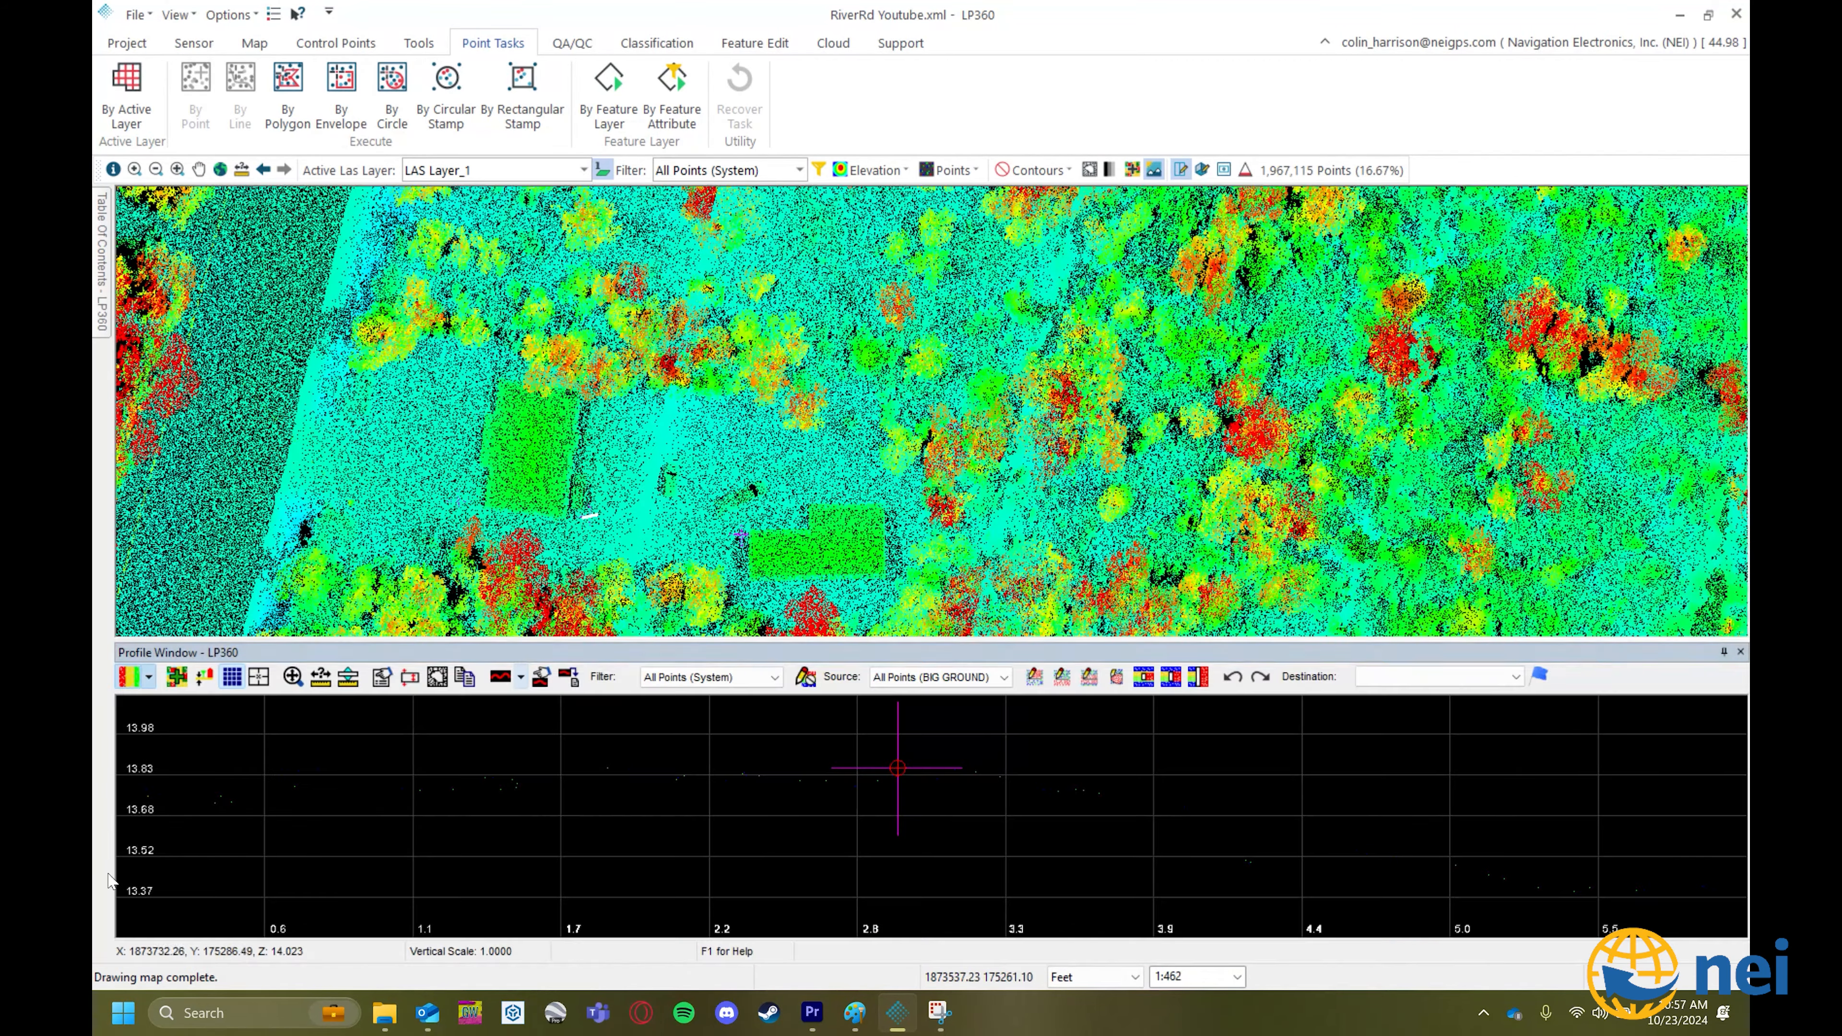
Select the point cloud task 004 - TrueView - Ground Classification, Create Seed Surface and review its settings.
mouse_move(101, 218)
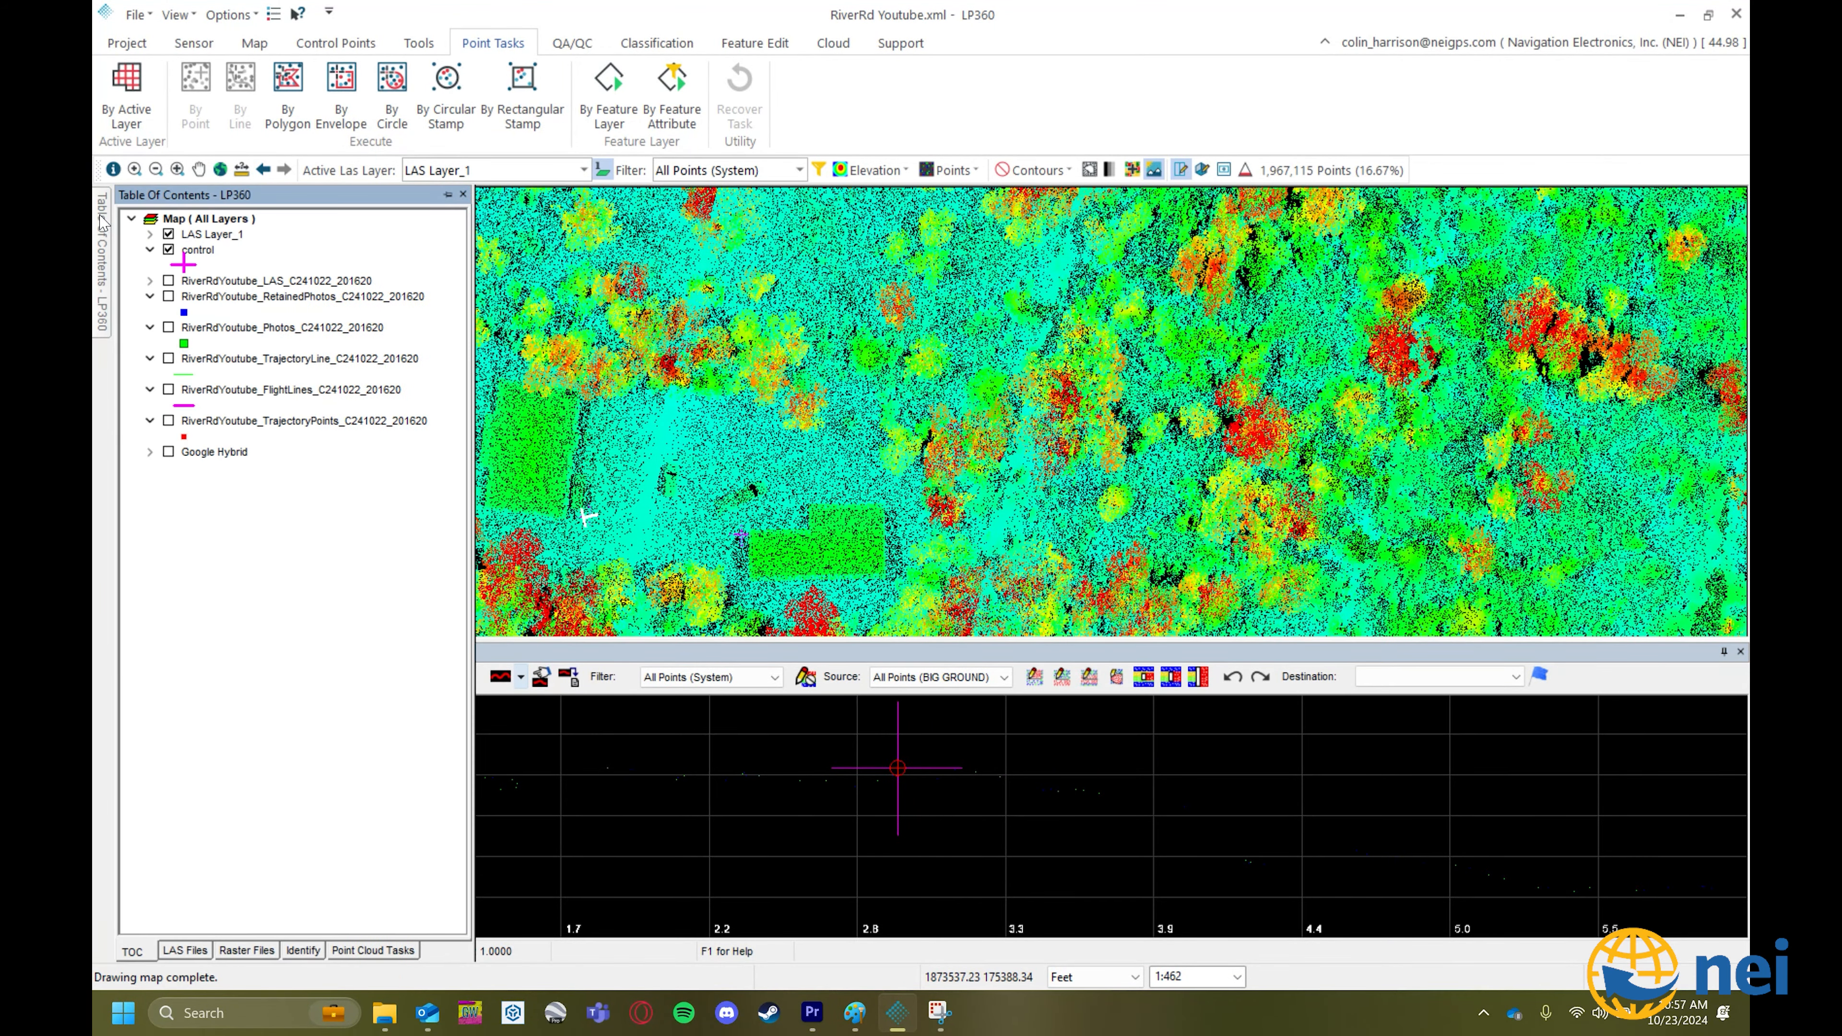
left_click(391, 952)
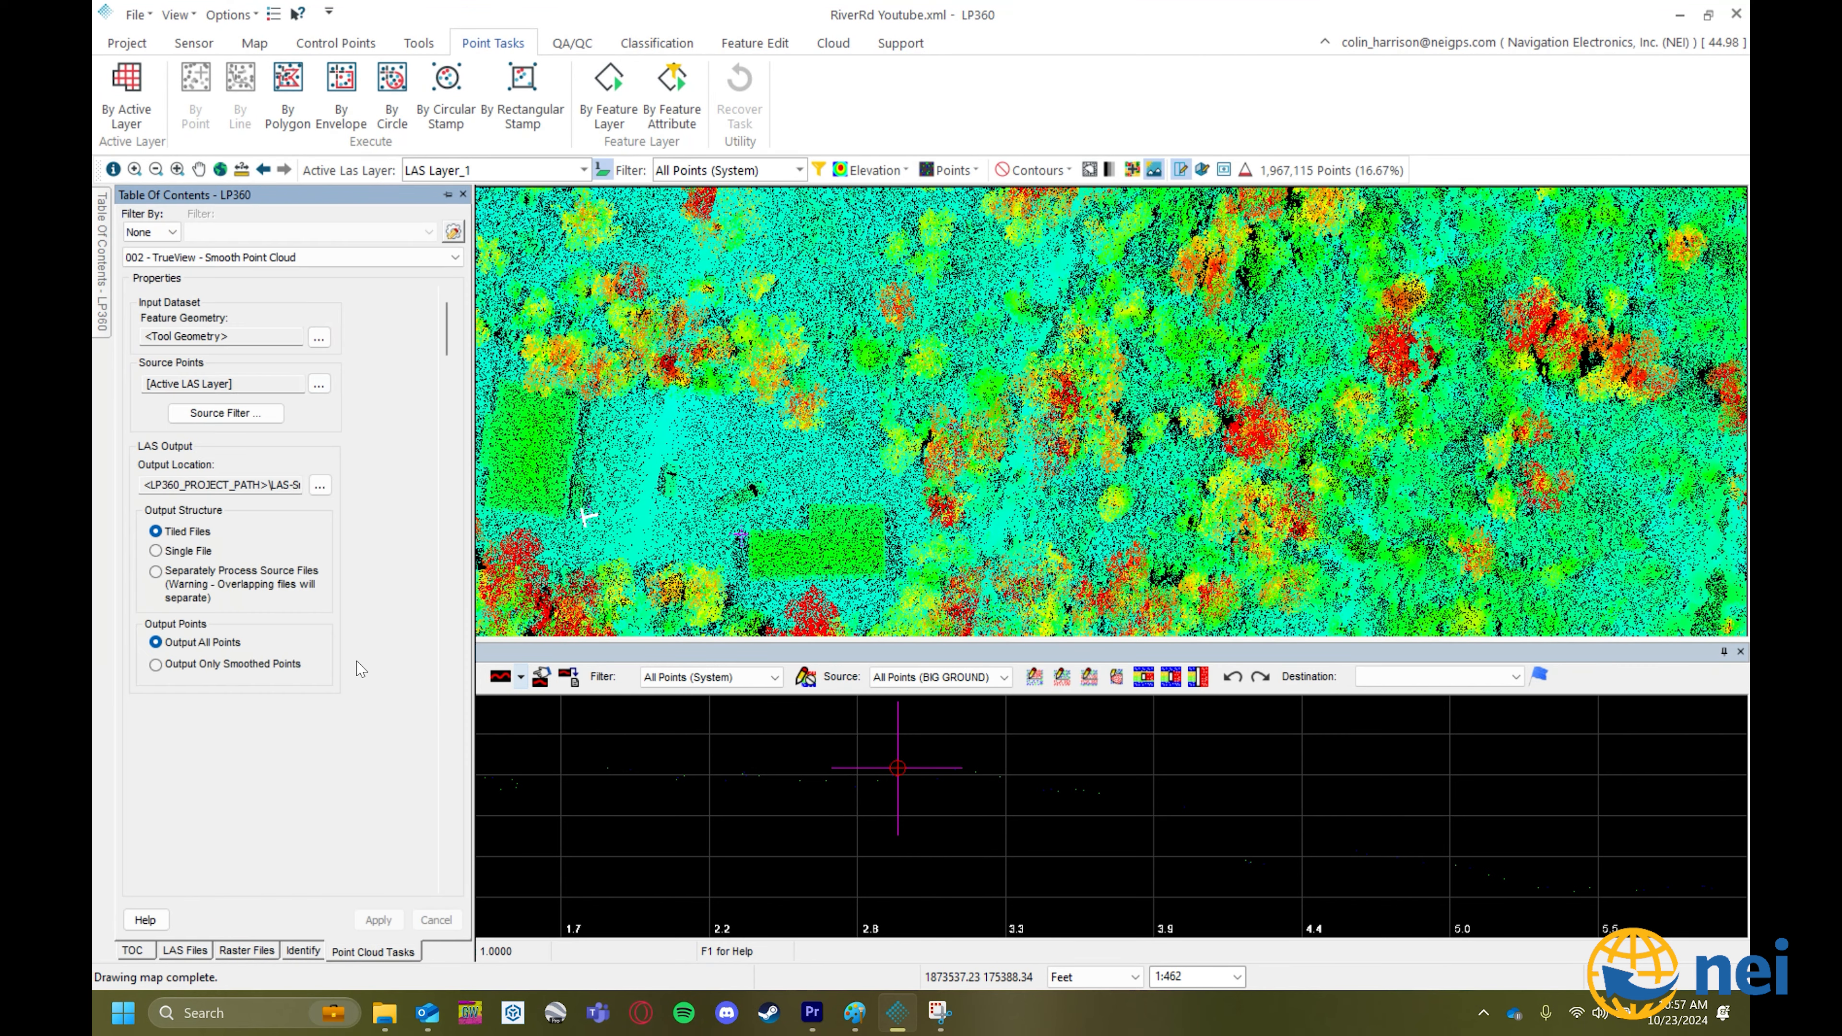
left_click(318, 258)
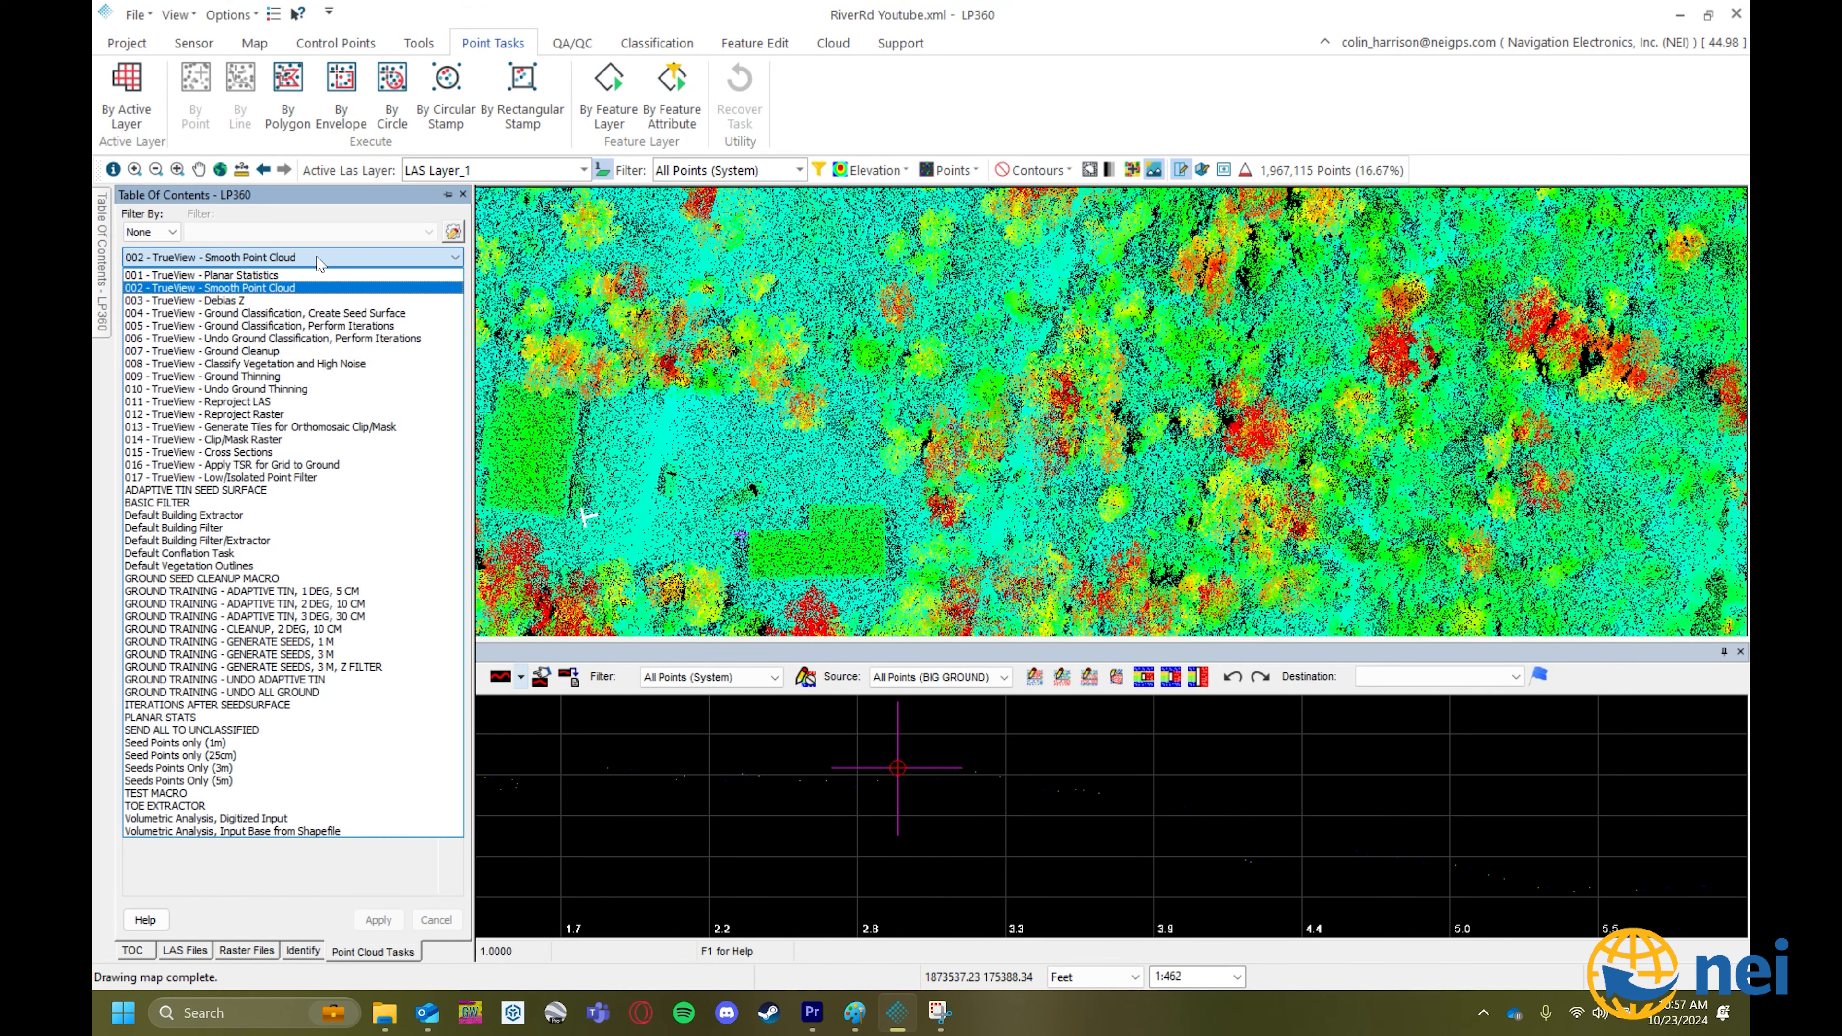
left_click(303, 314)
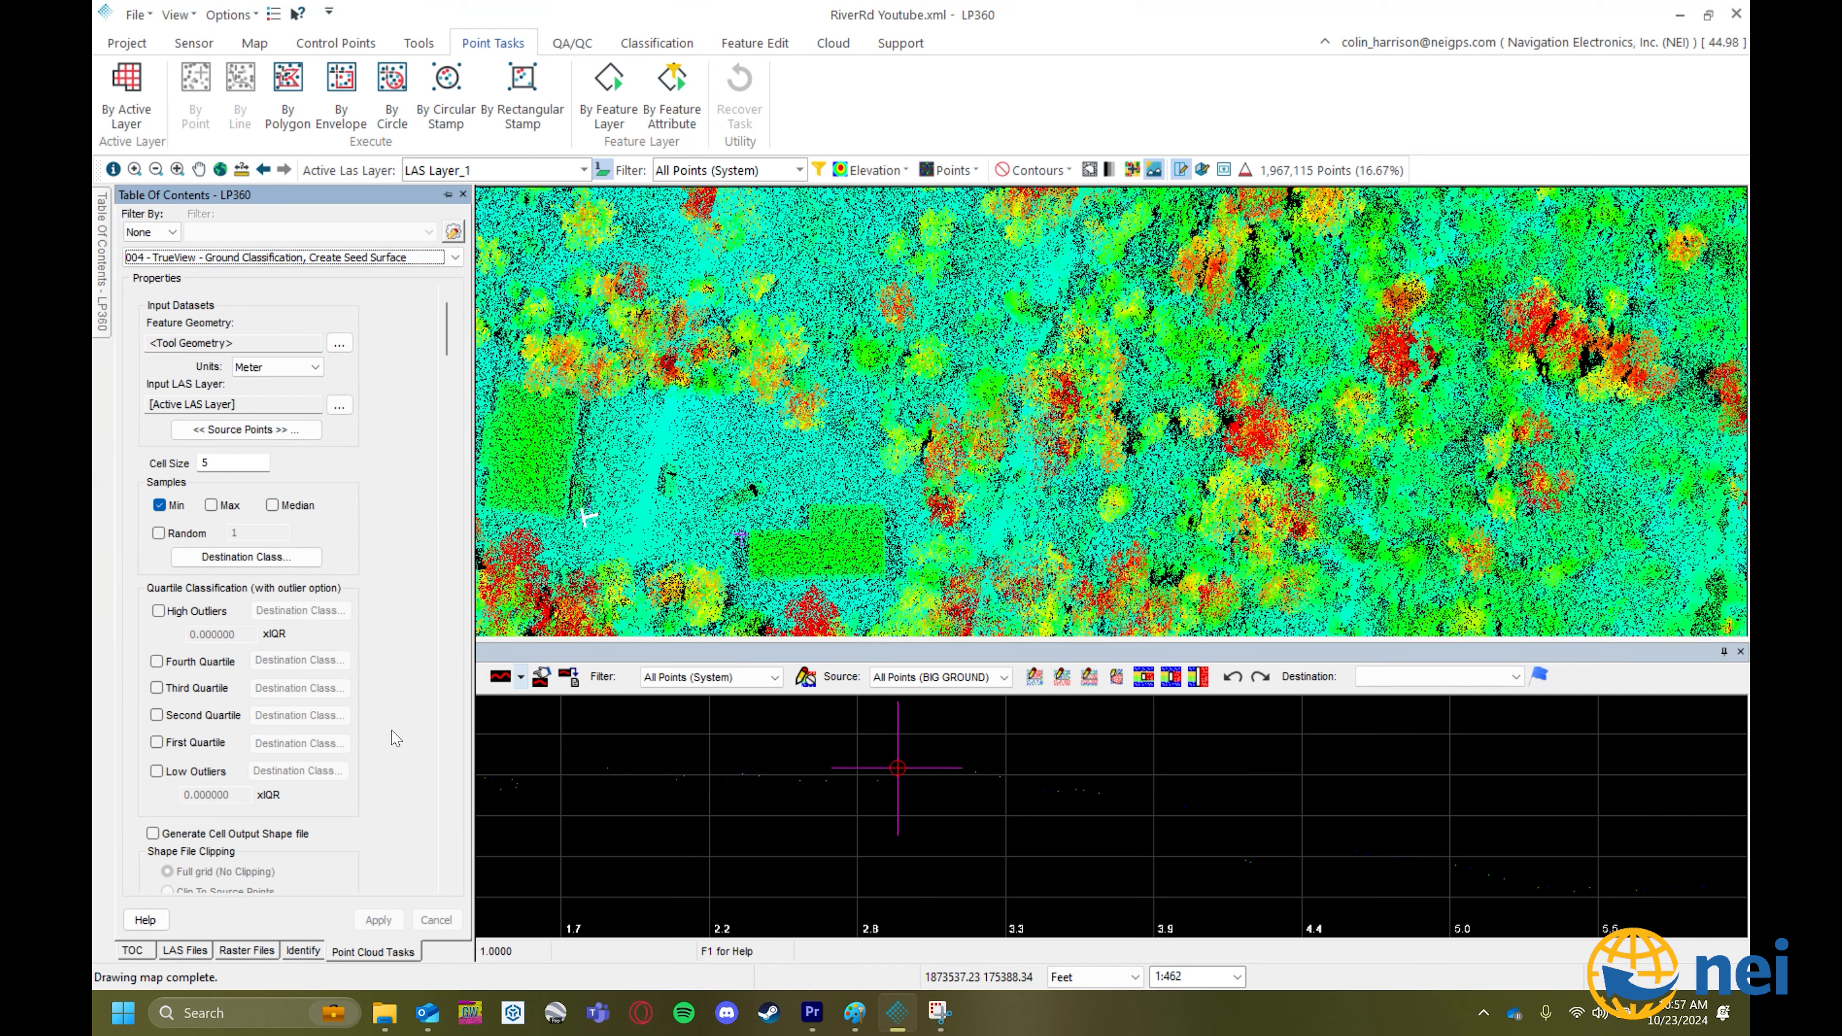
left_click_drag(444, 341, 449, 787)
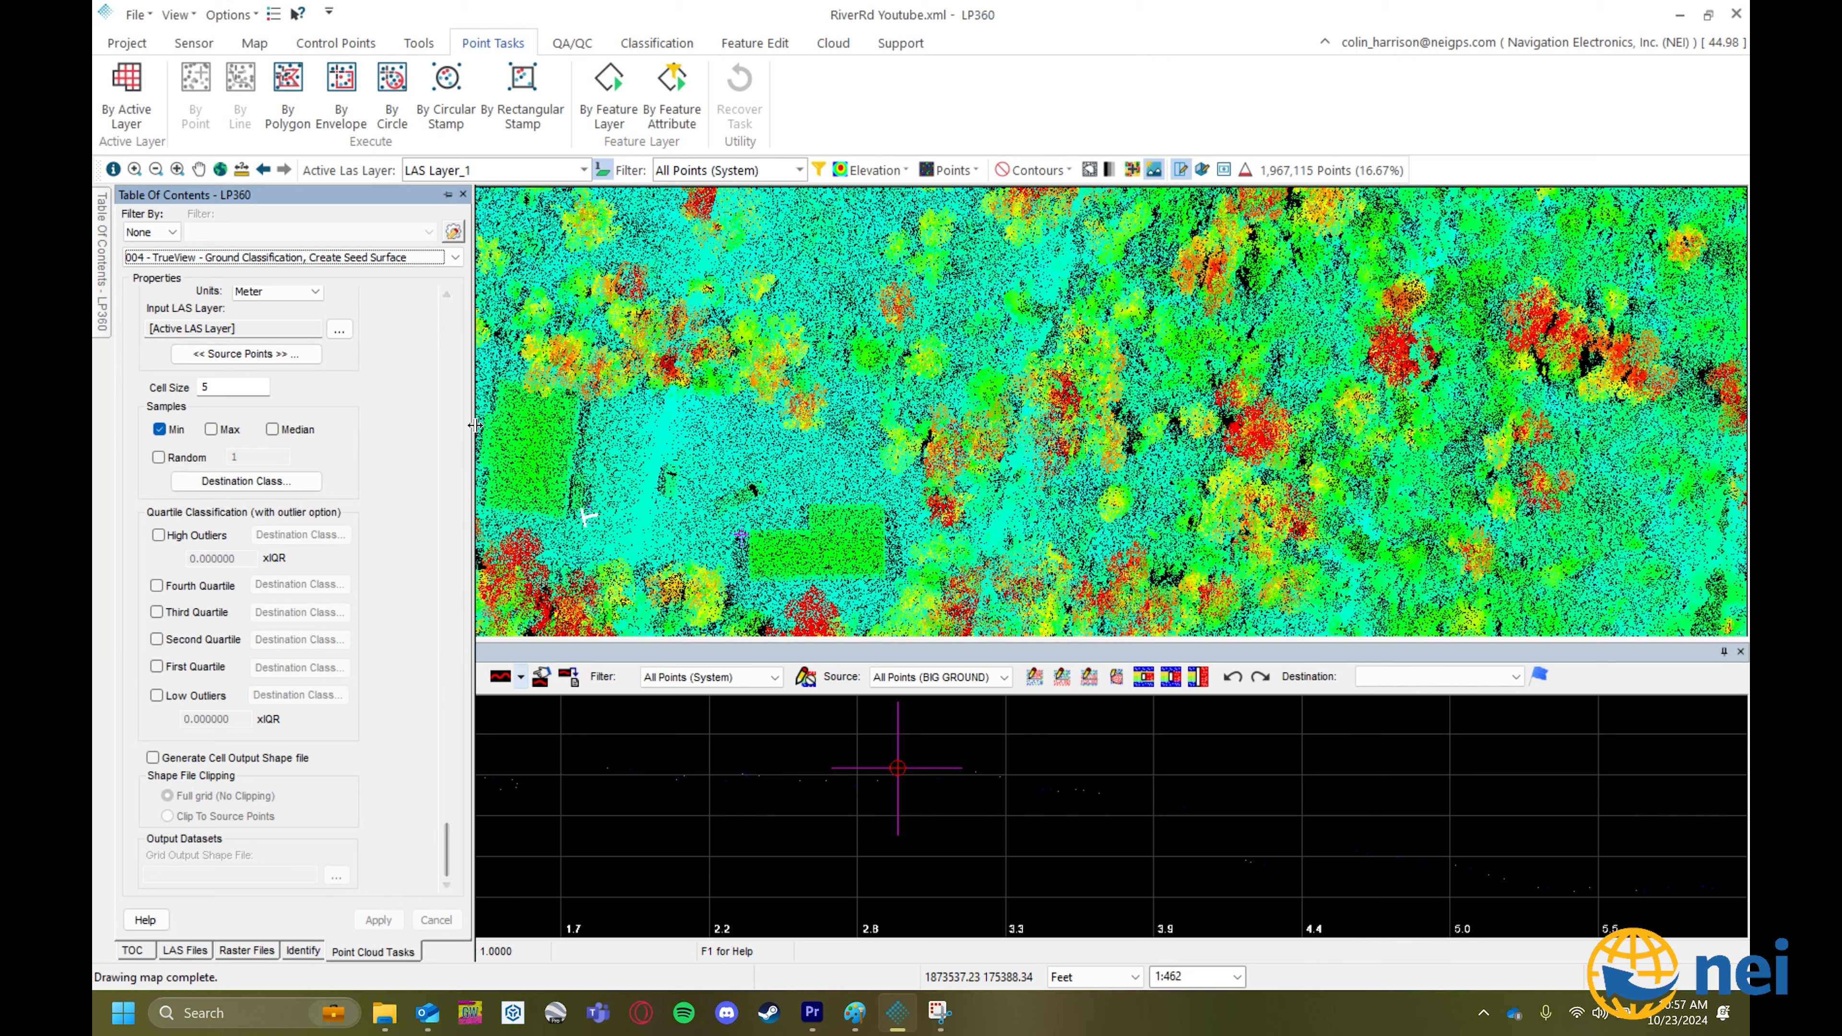
Run the Ground Classification, Create Seed Surface task on the entire active LAS layer and dismiss the completion notice.
scroll(447, 339, "up", 8)
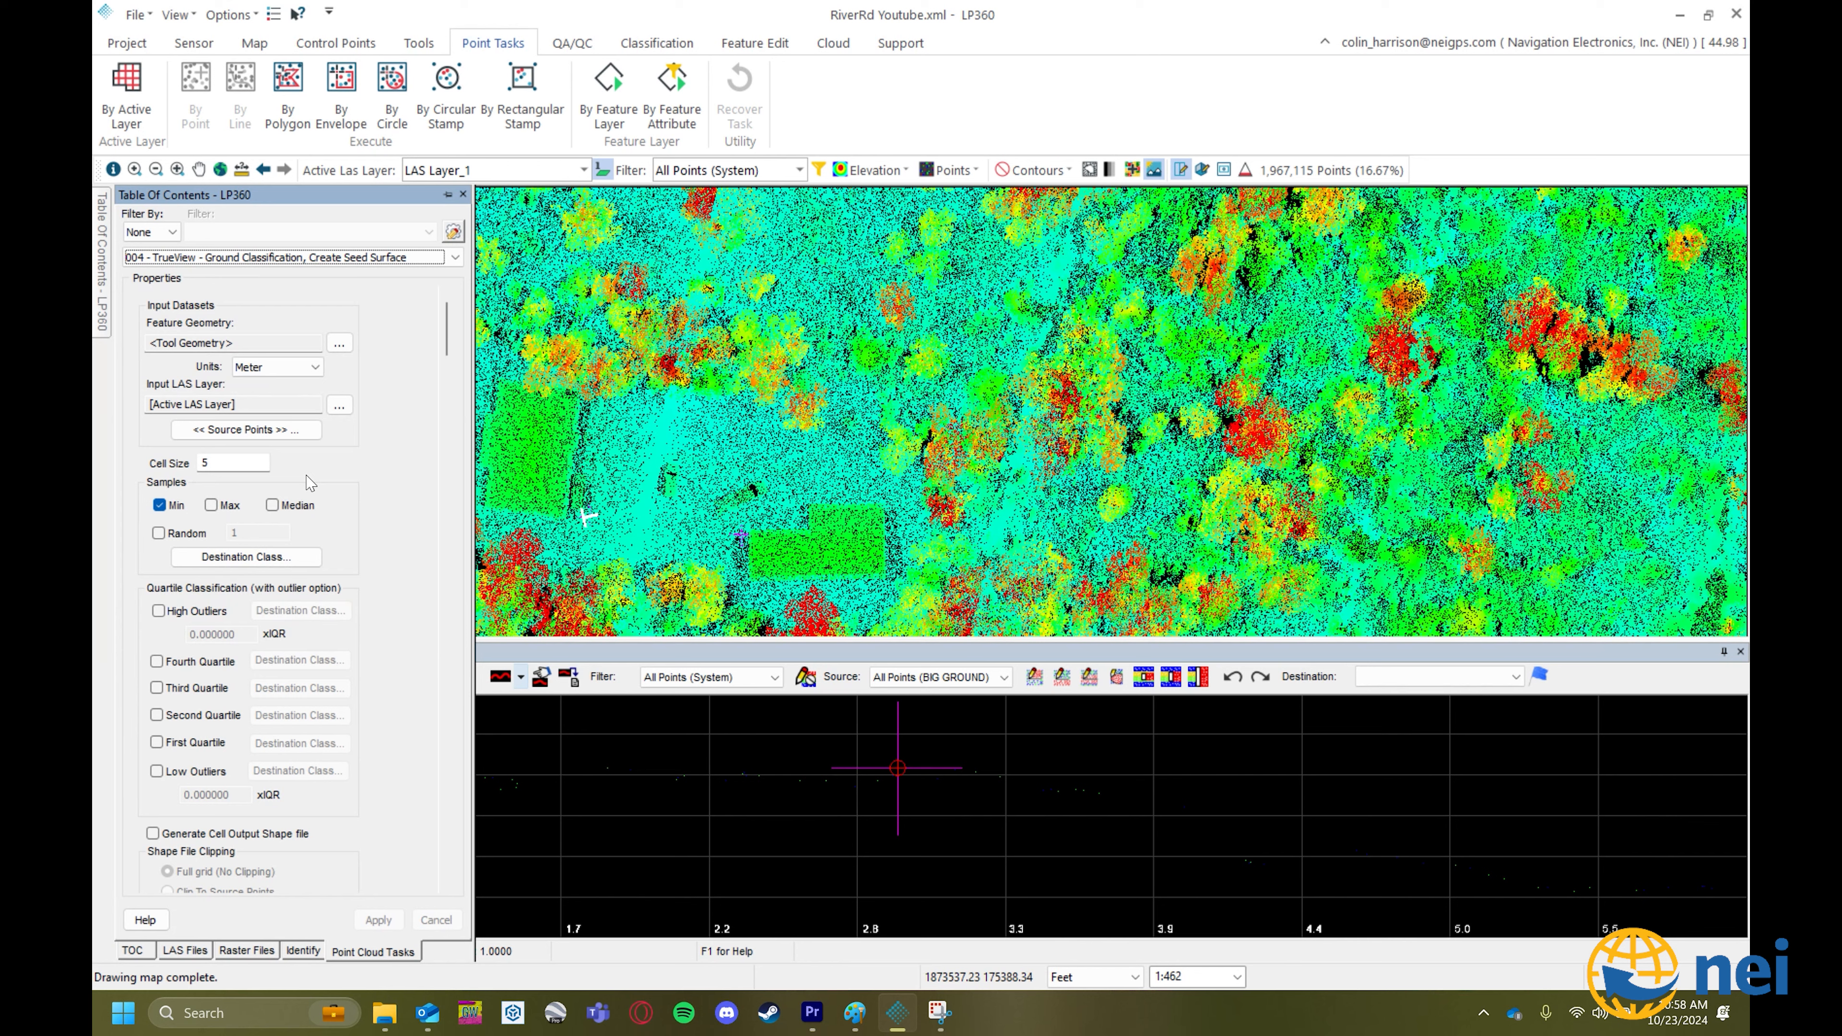
left_click(124, 93)
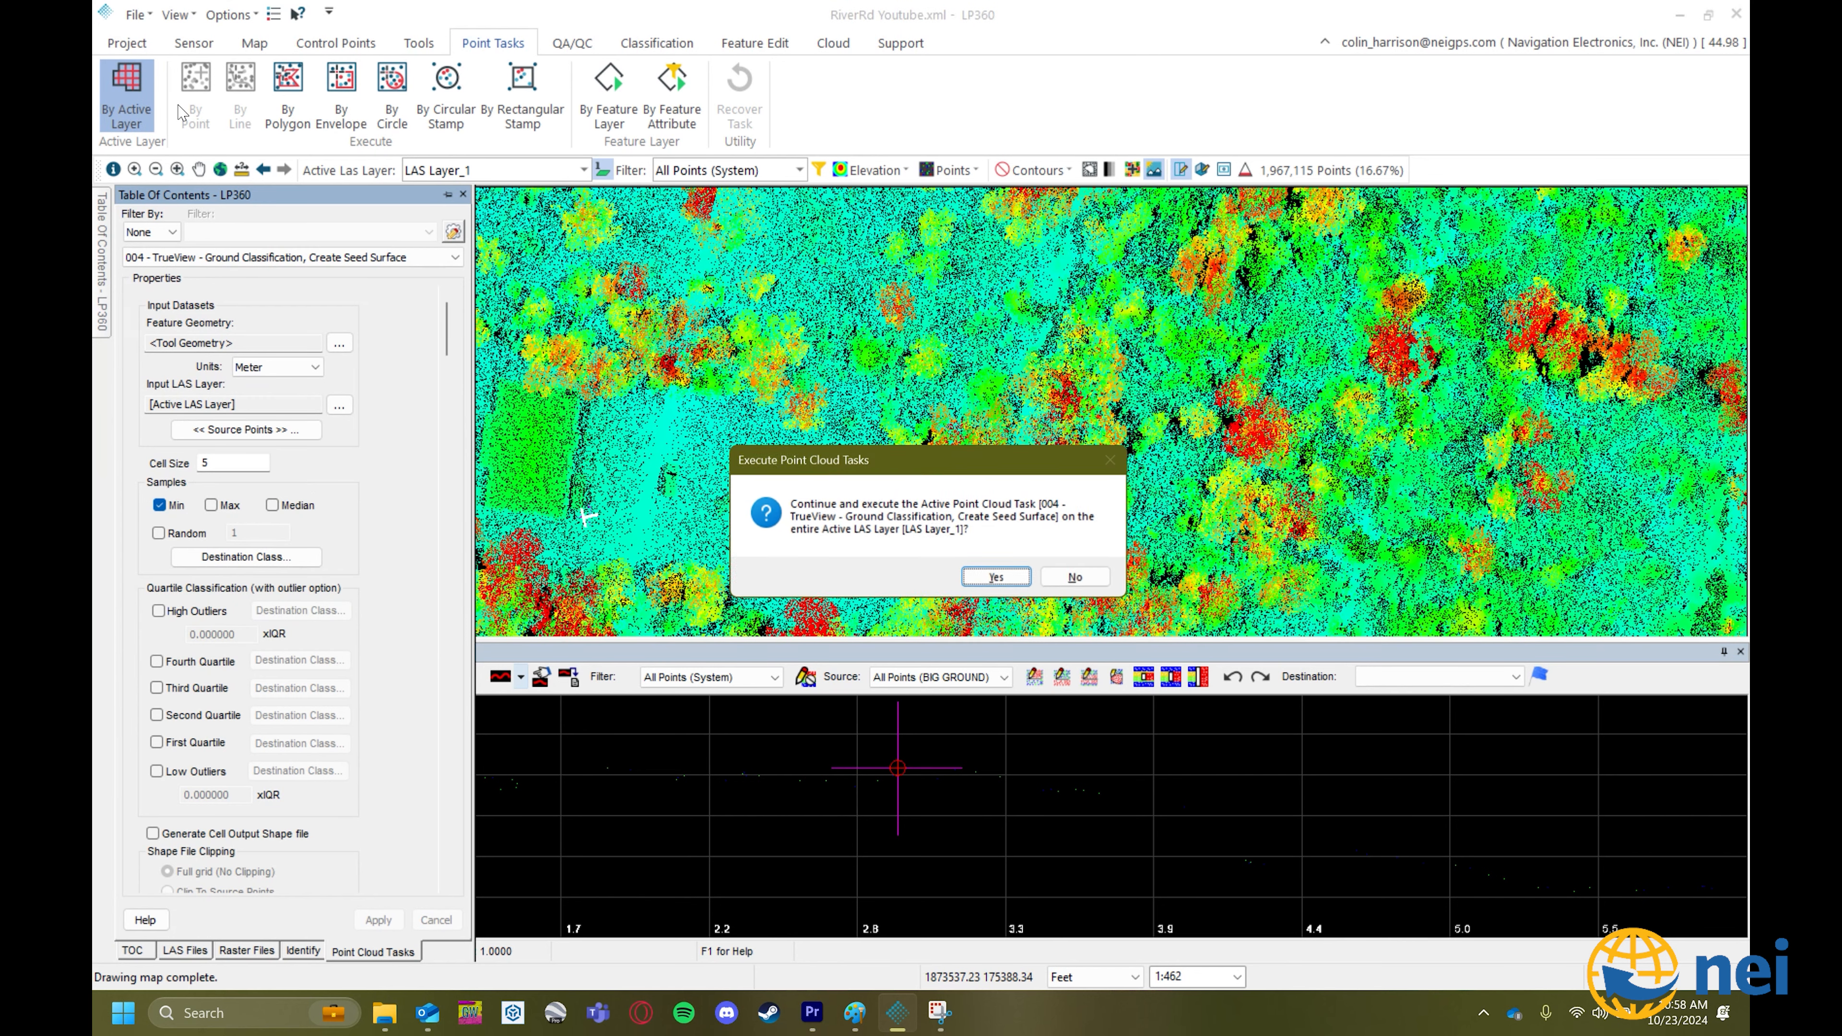
left_click(1010, 577)
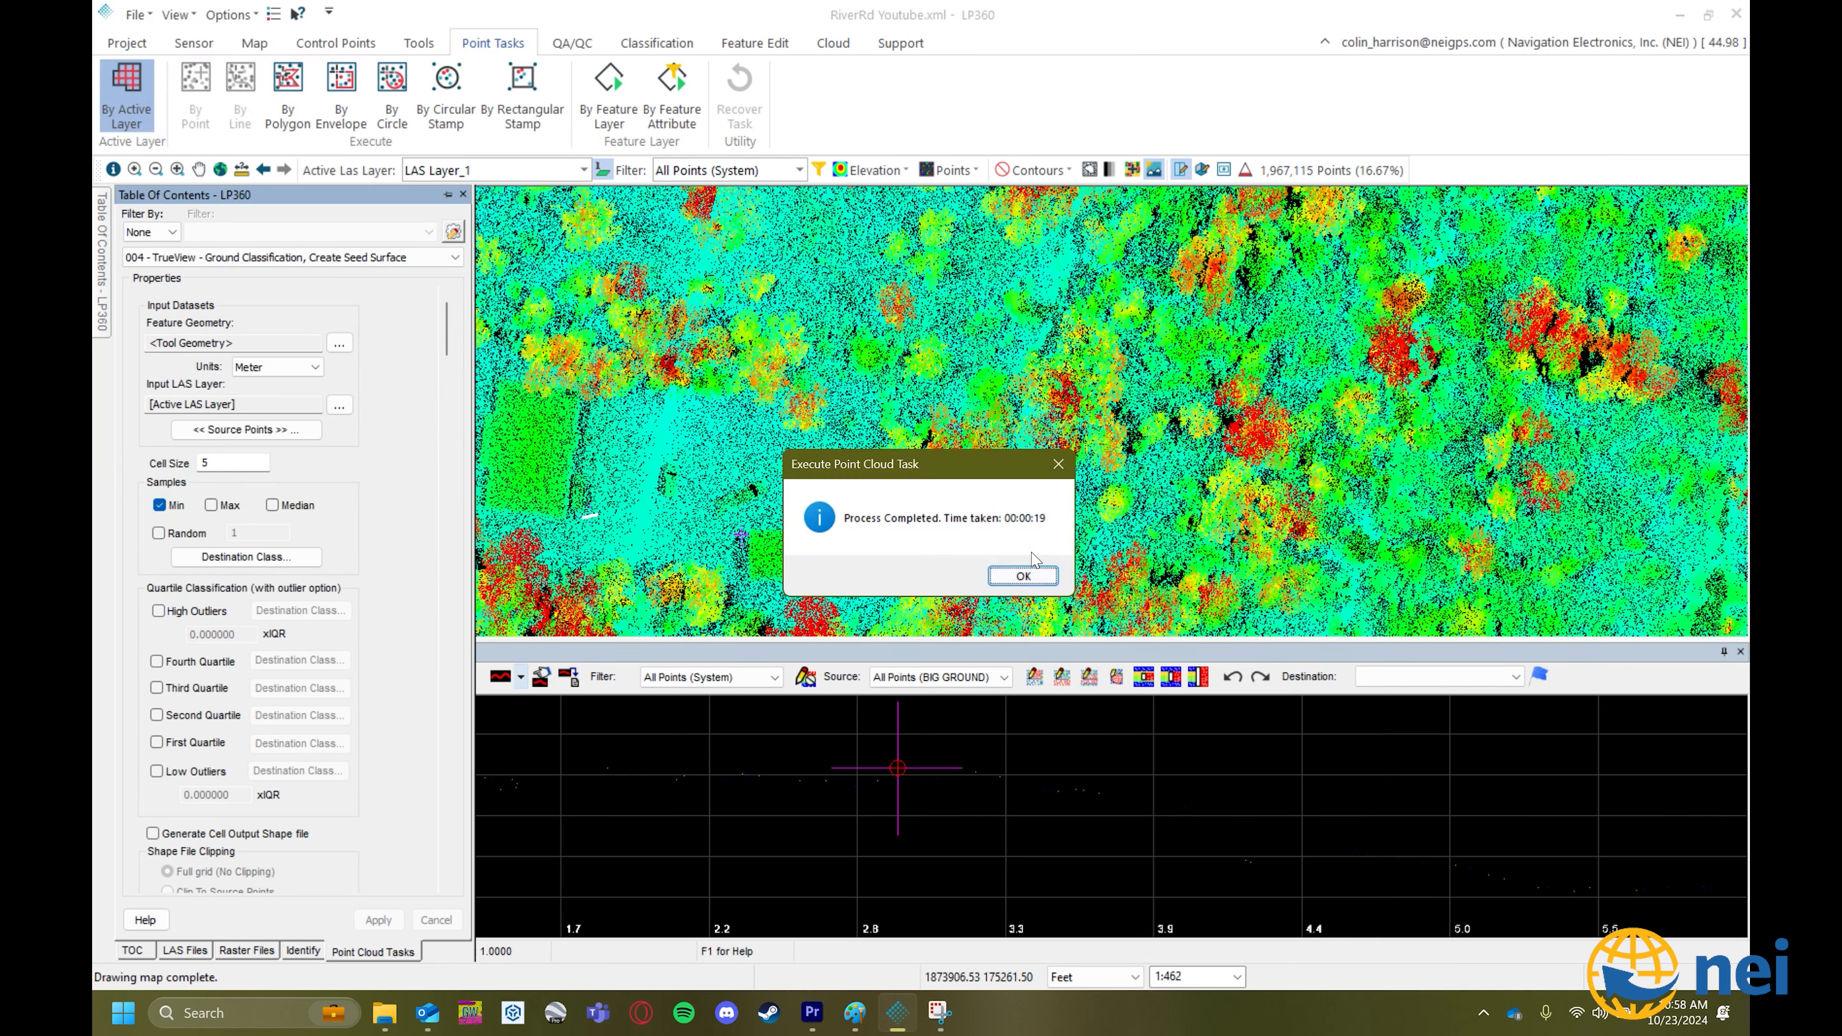
left_click(1022, 575)
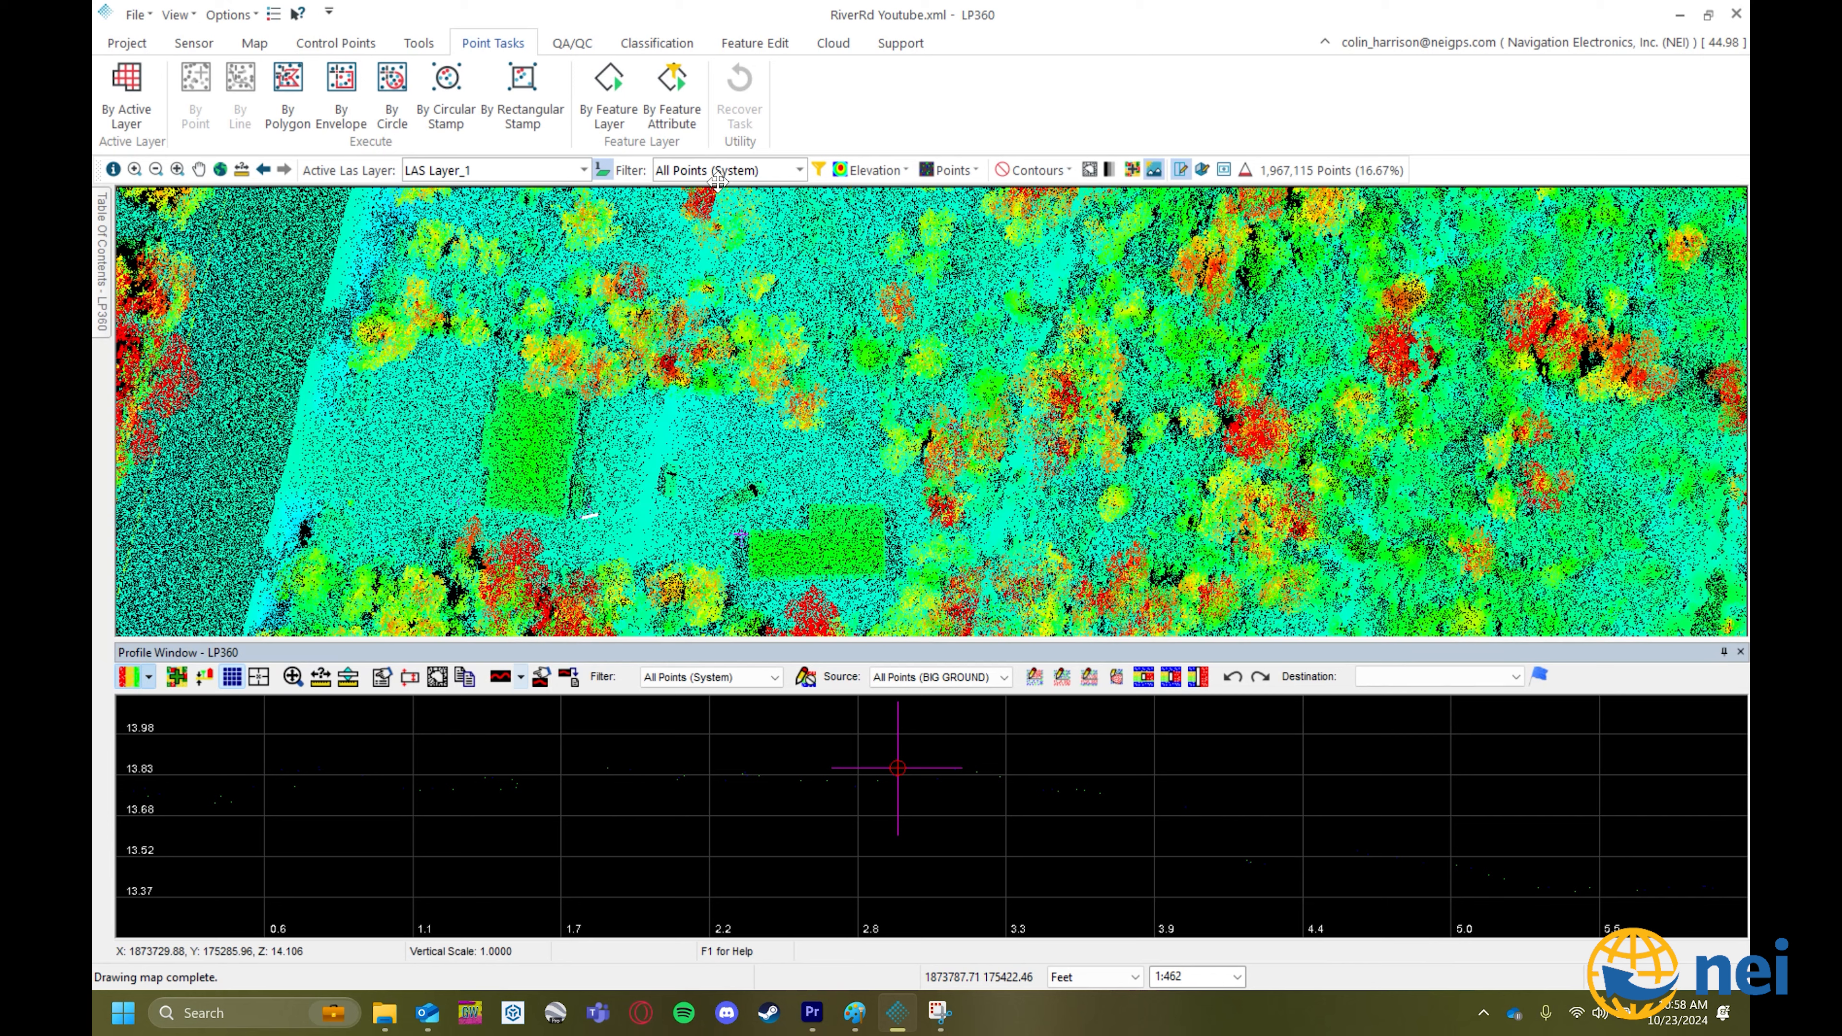
Filter the map to Ground (System) points and display them as a TIN surface.
left_click(719, 171)
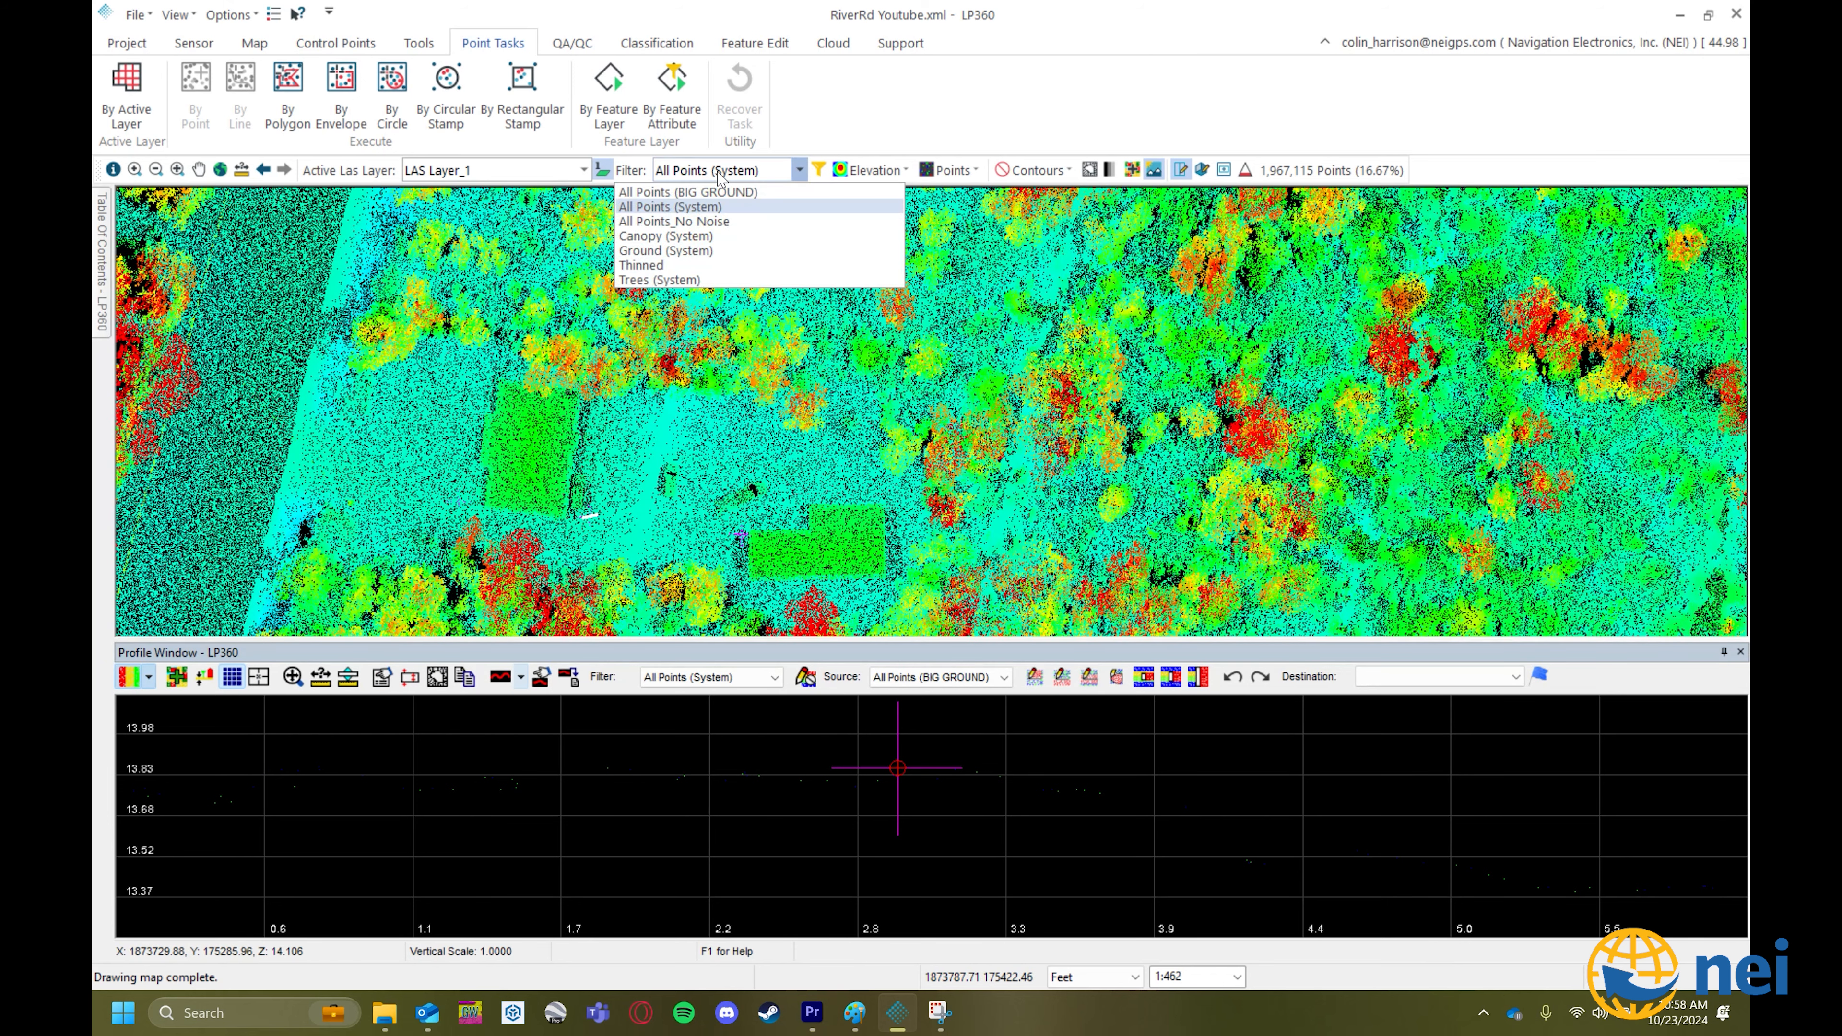
left_click(725, 250)
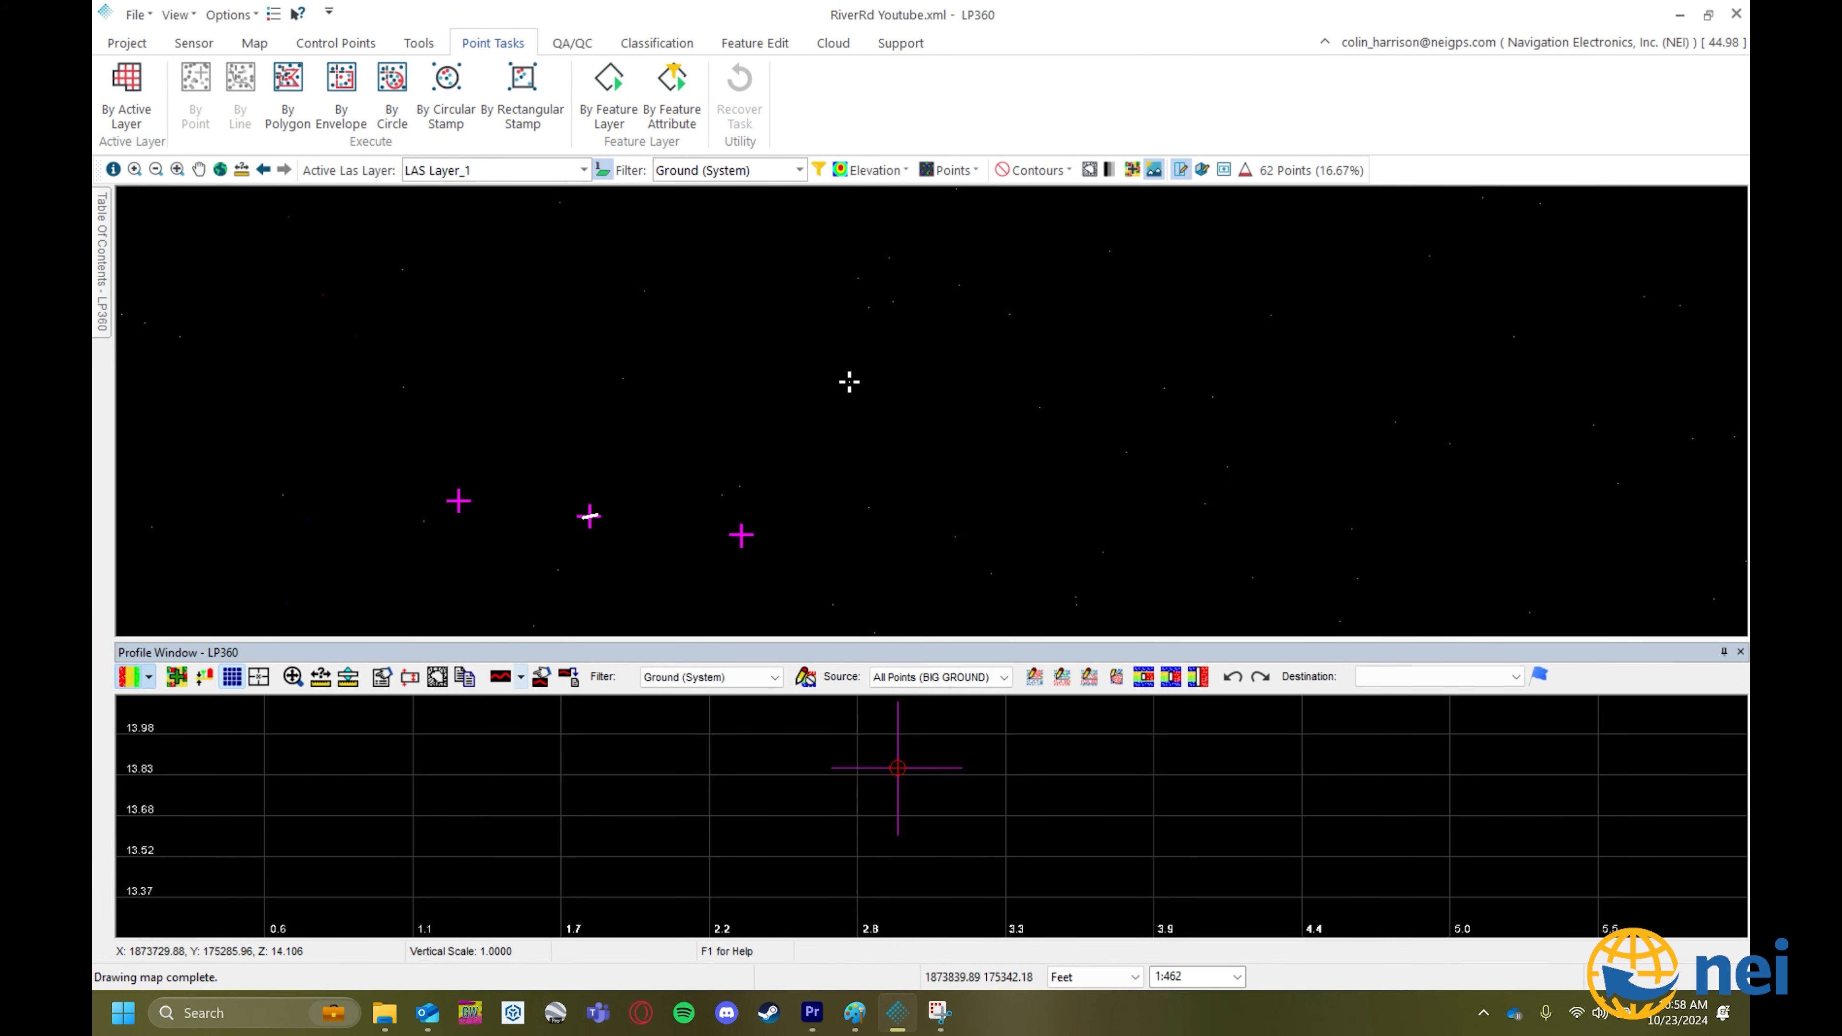
left_click(950, 170)
left_click(958, 215)
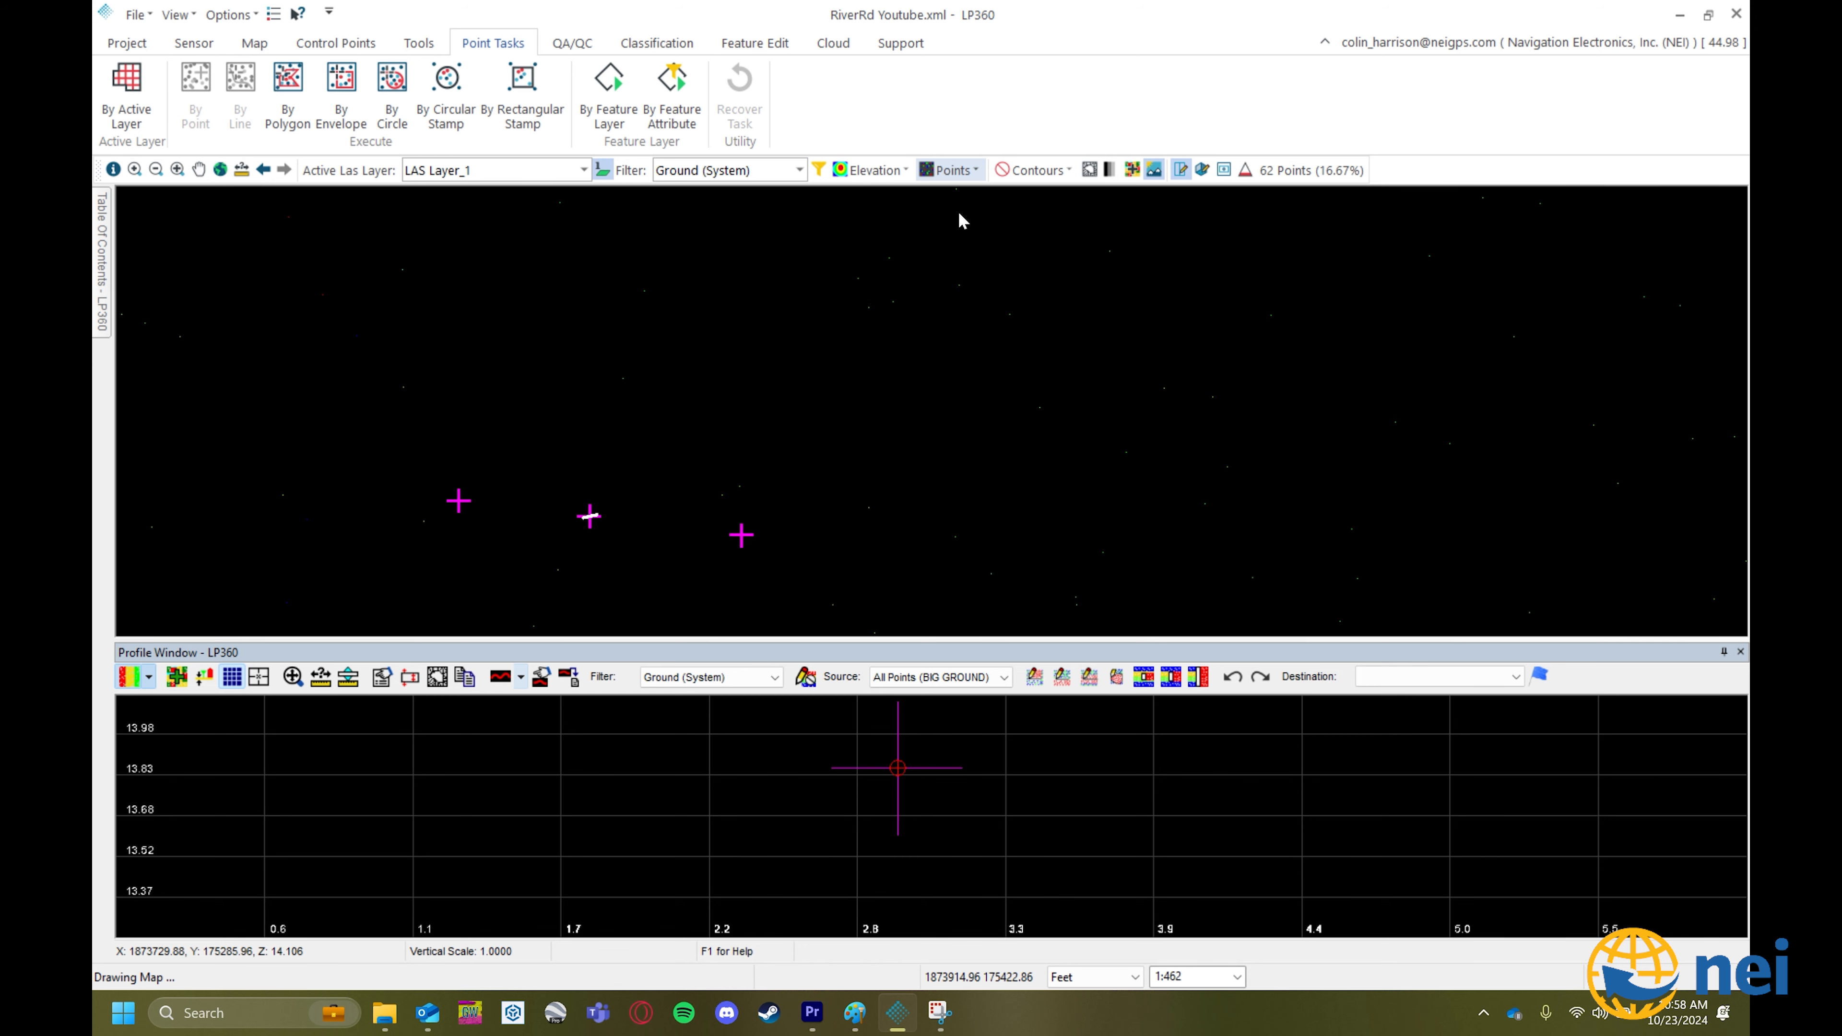
Bring the whole ground surface into view and render its TIN at full resolution.
scroll(829, 508, "down", 3)
scroll(827, 479, "down", 3)
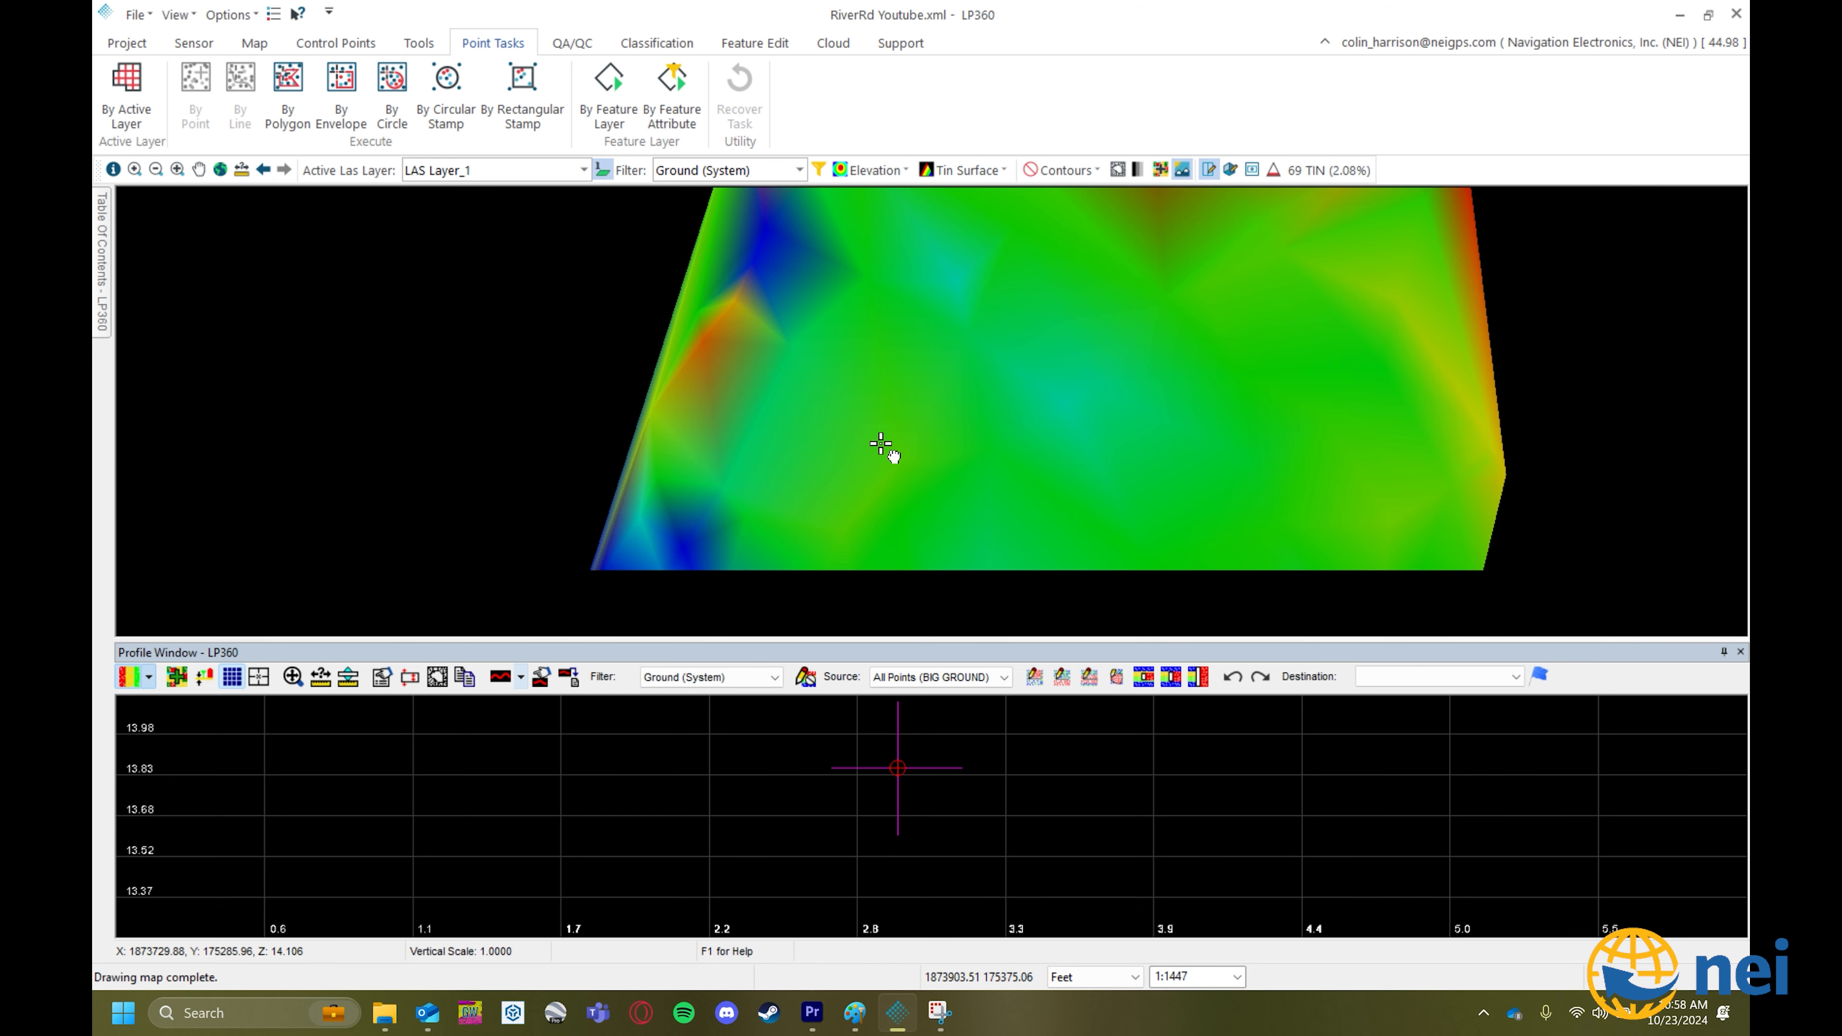
middle_click_drag(828, 471, 839, 419)
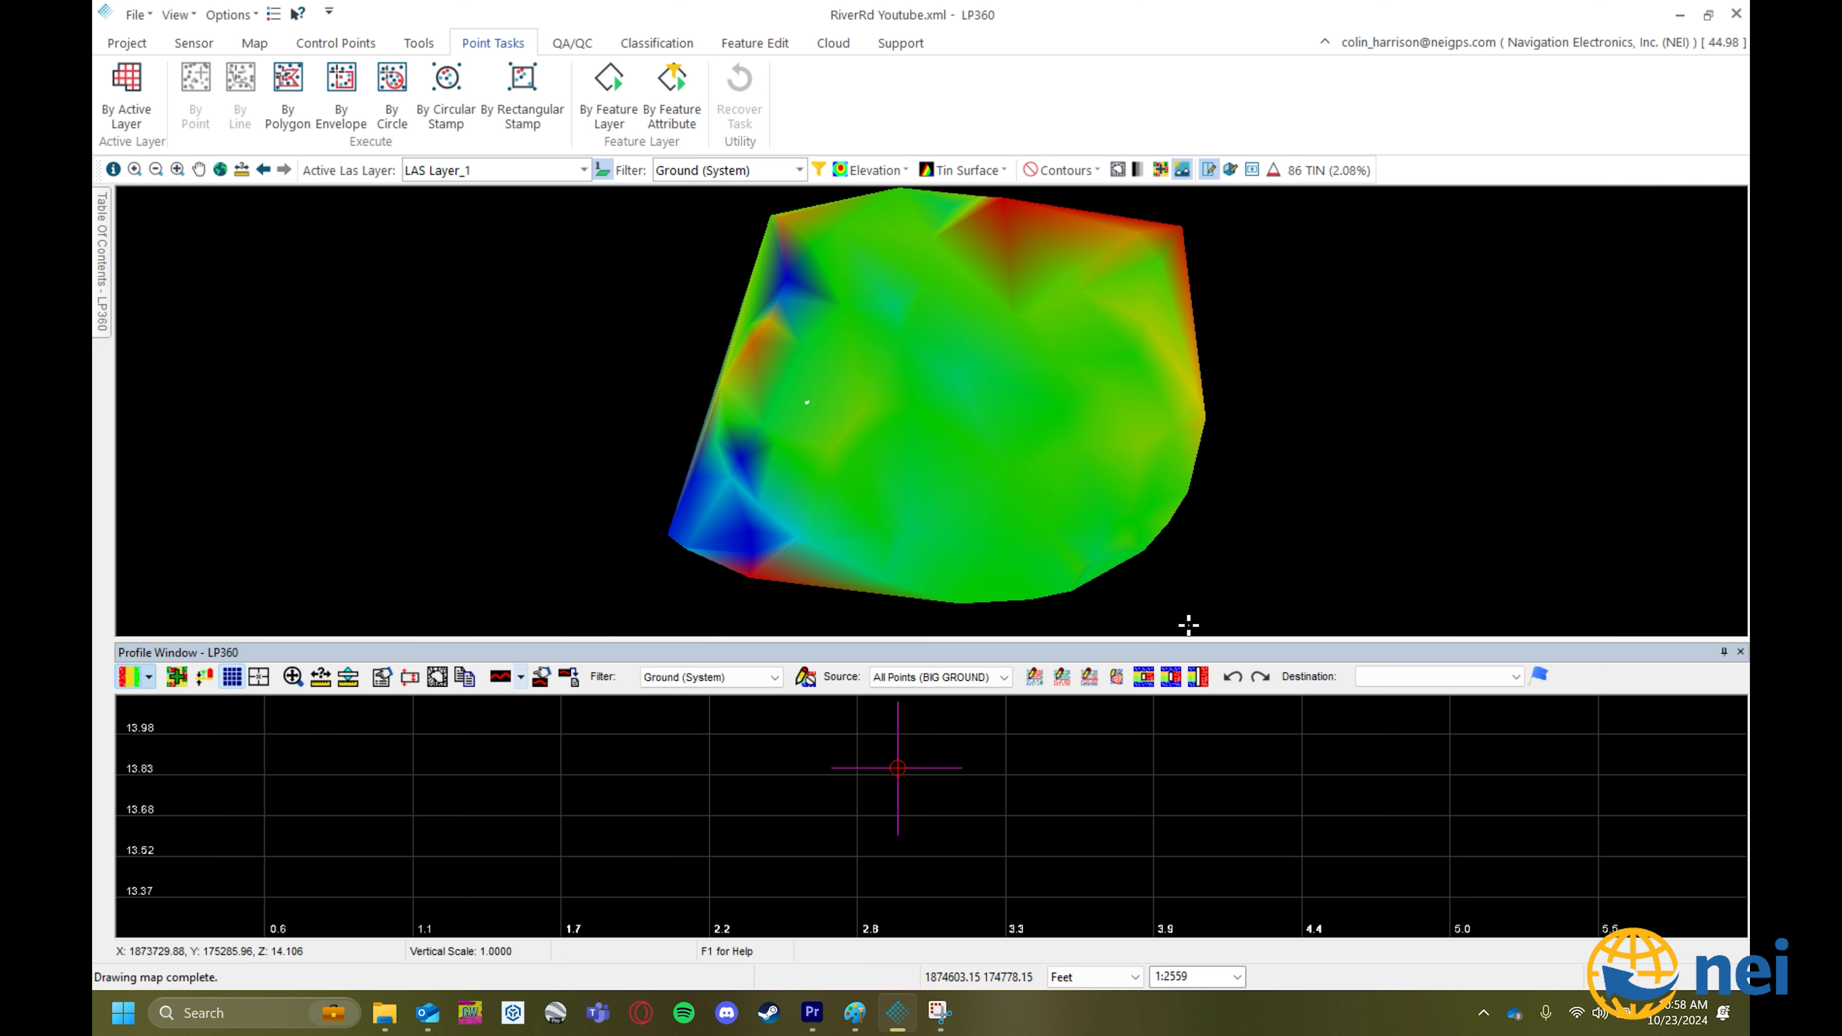
left_click_drag(1187, 638, 1188, 651)
left_click(1275, 171)
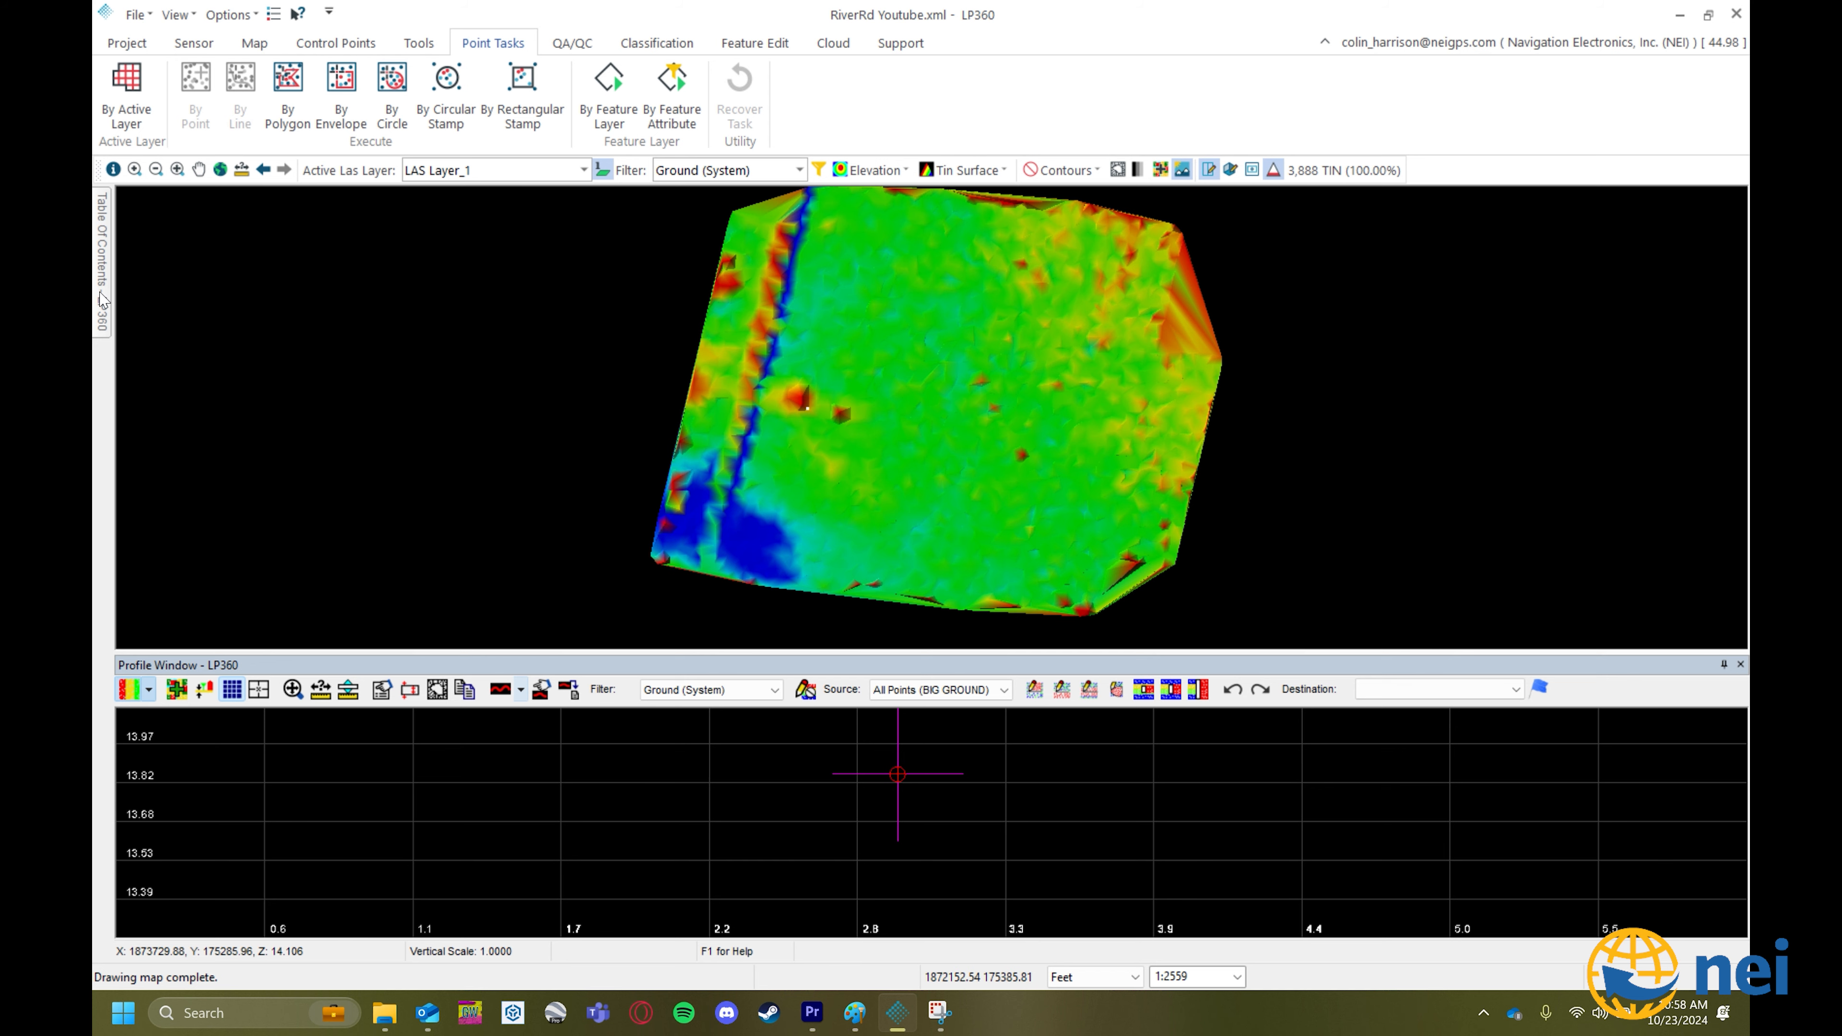
Choose GROUND SEED CLEANUP MACRO as the active point cloud task.
mouse_move(102, 300)
left_click(290, 257)
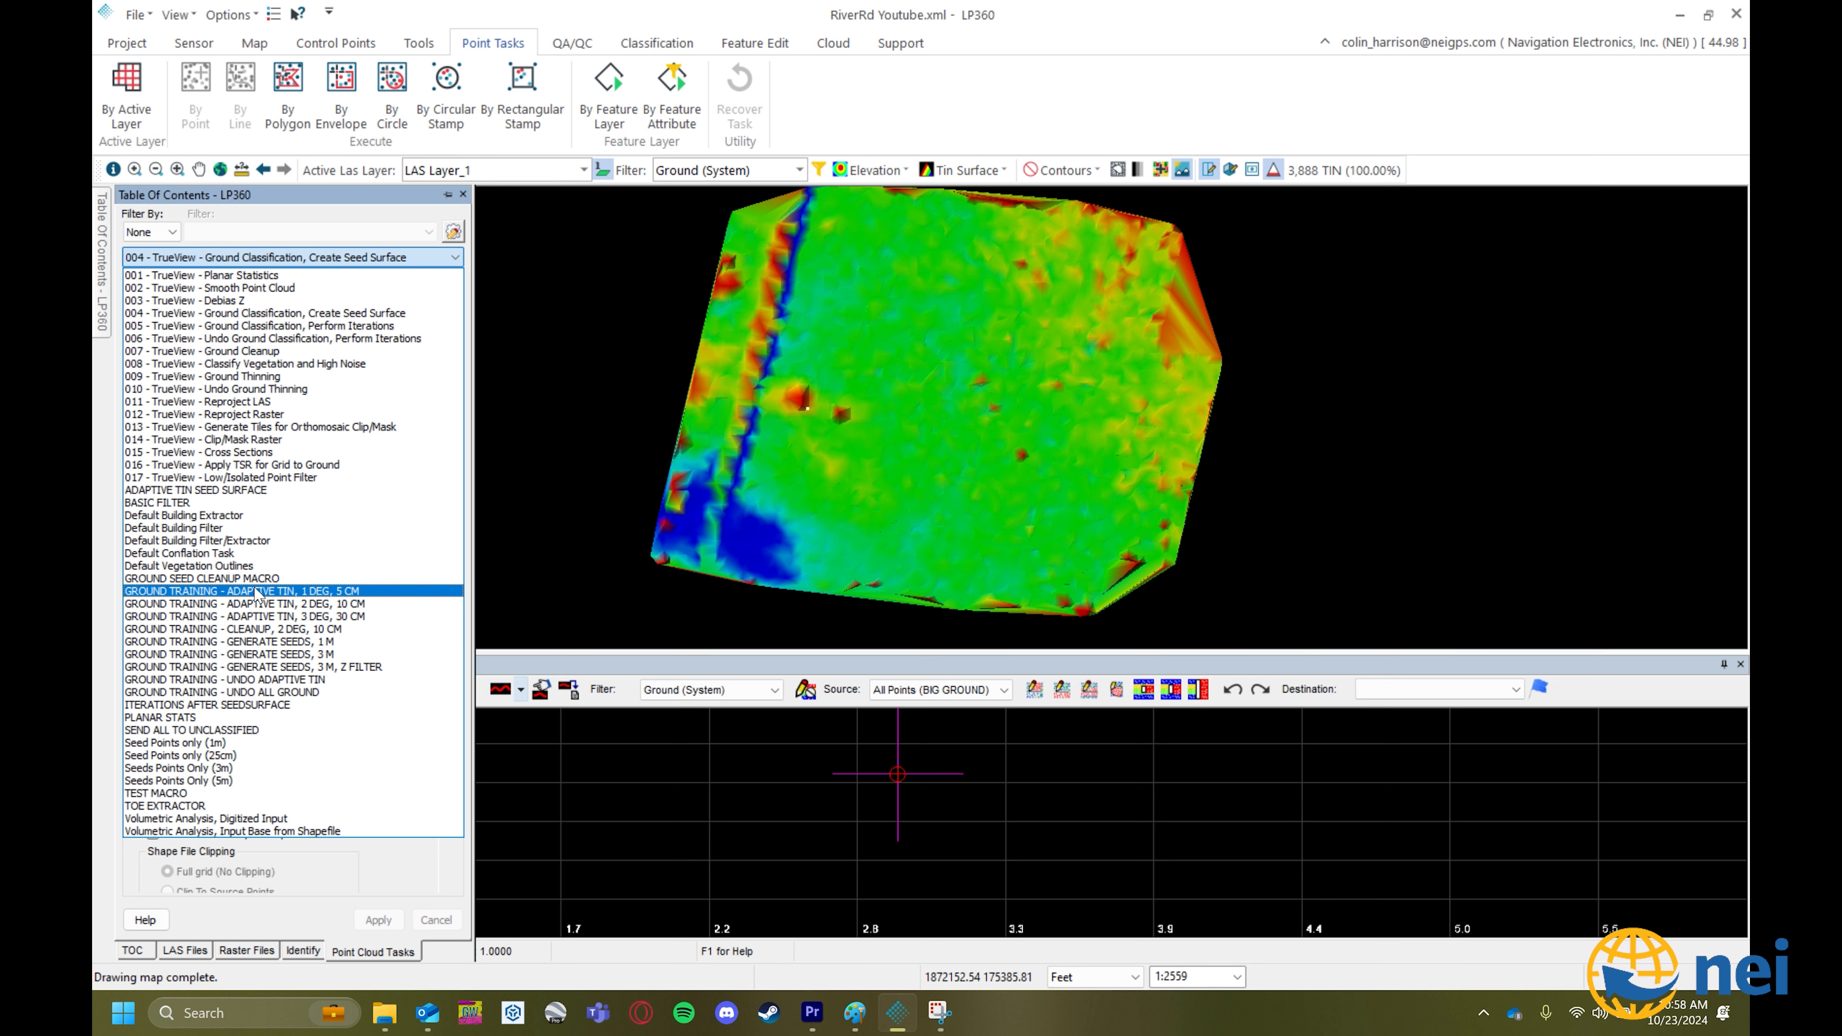
left_click(237, 579)
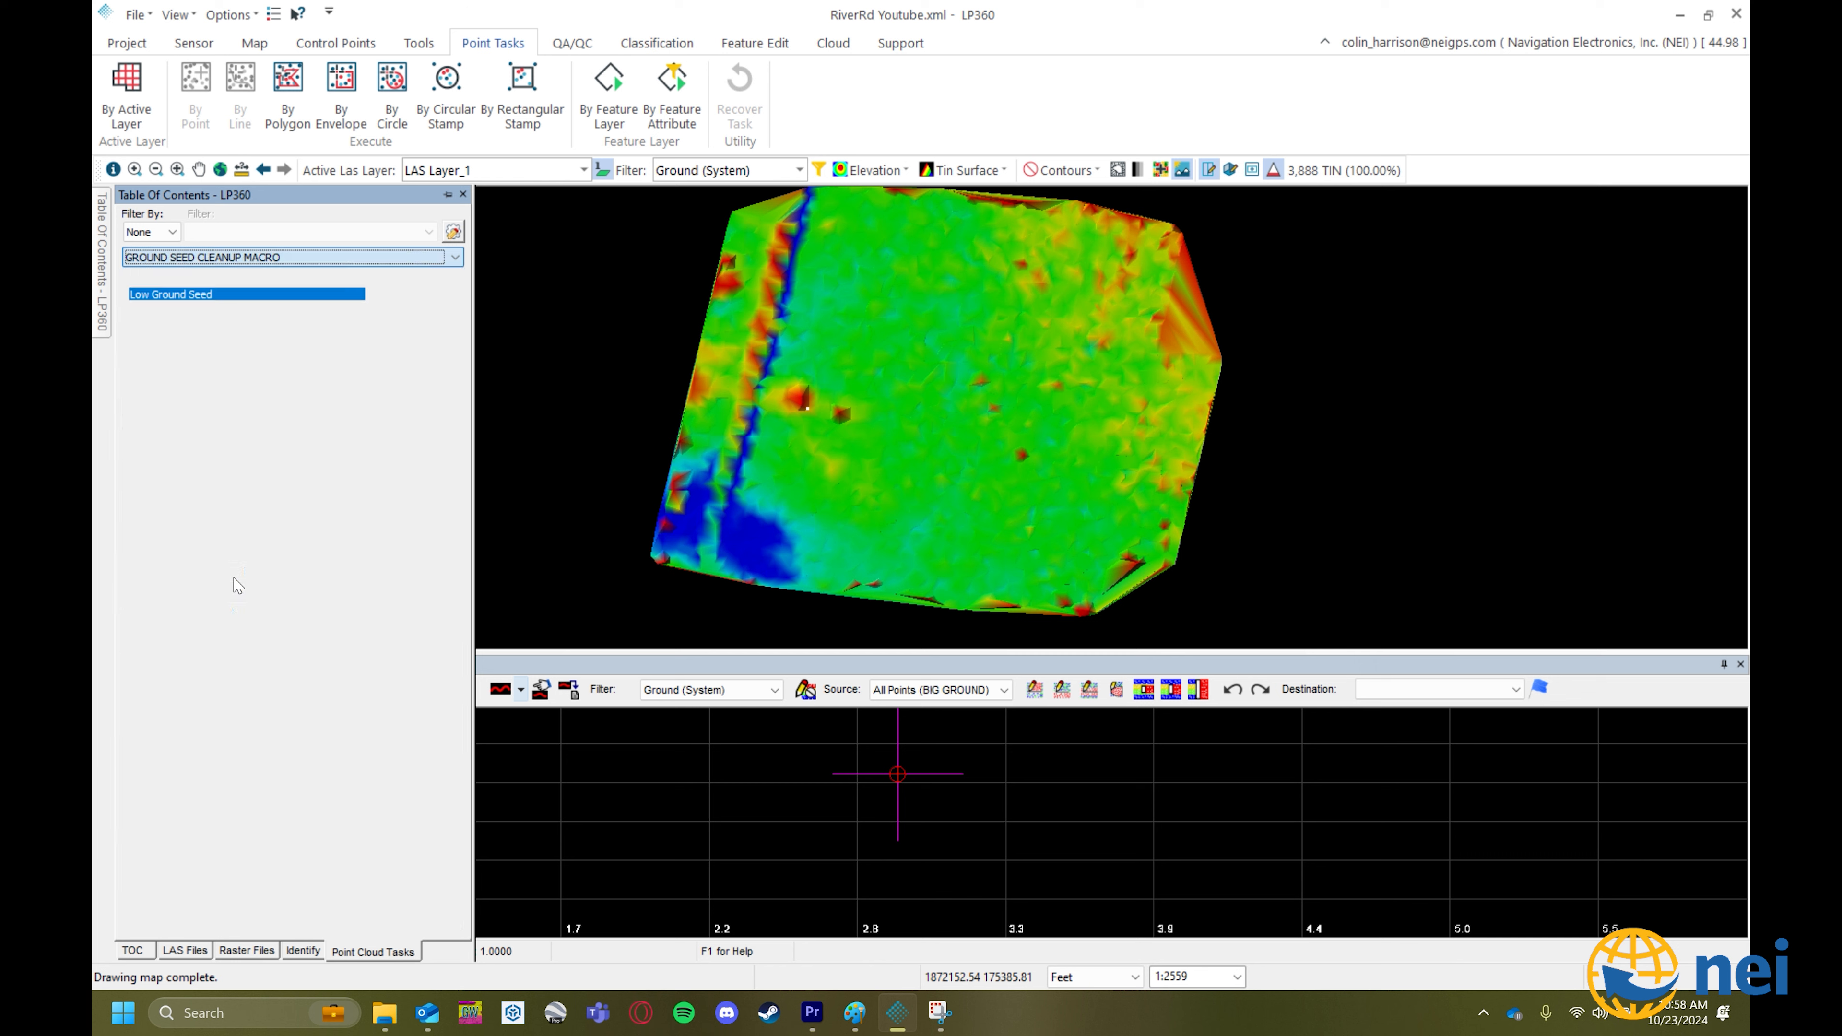